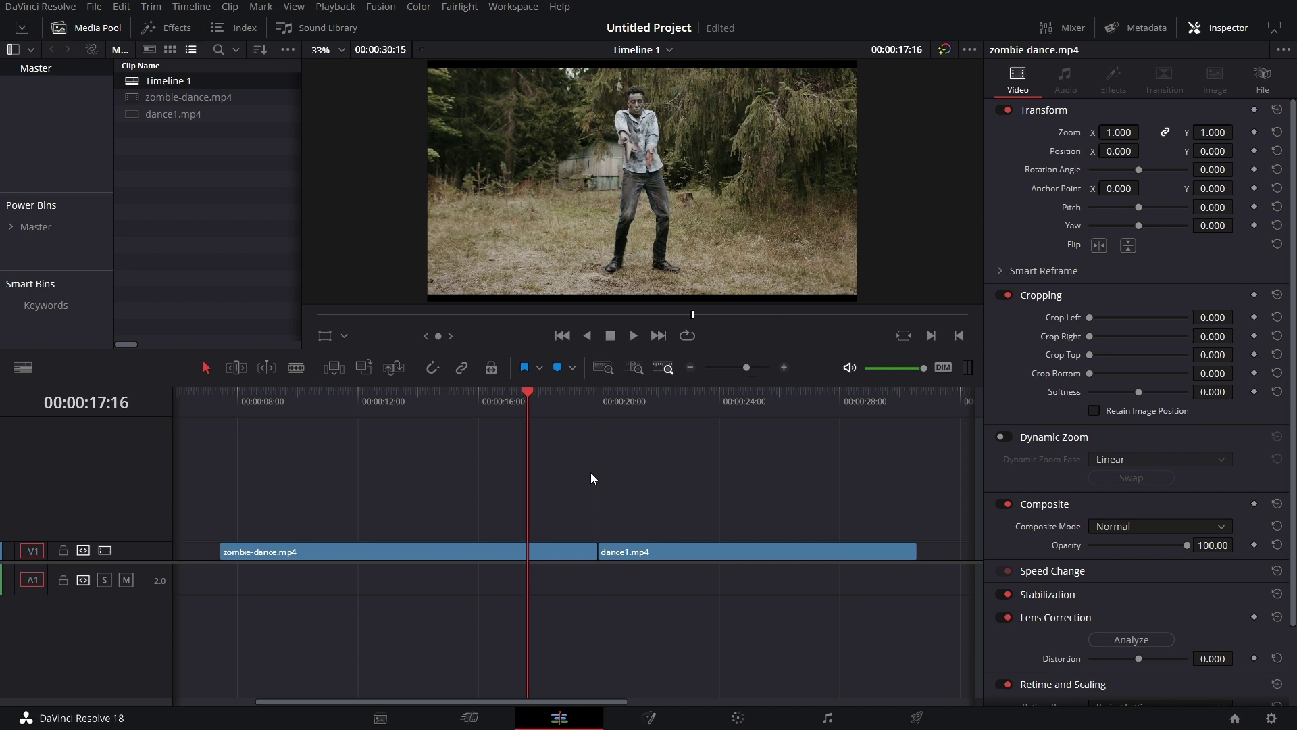
{"action": "key", "text": "Right"}
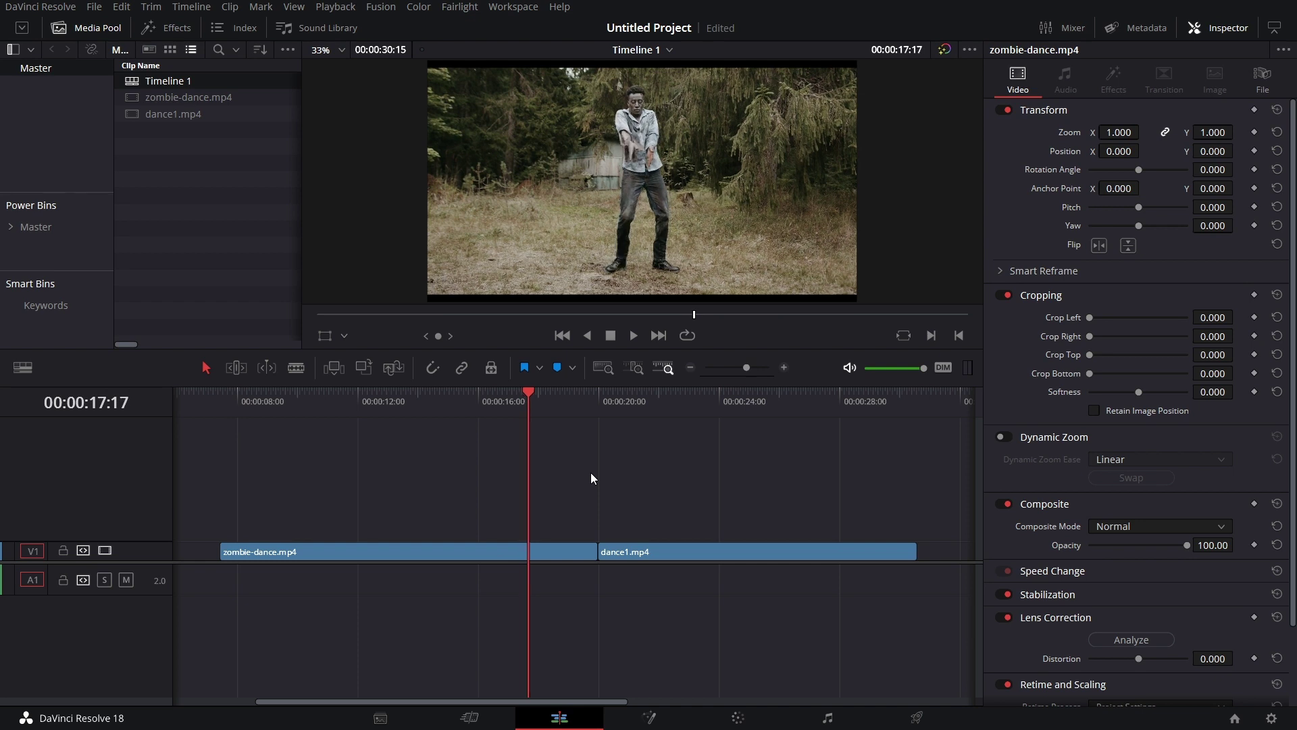
Step: Split the zombie-dance.mp4 clip at 00:00:17:17 and delete the piece after the cut
{"action": "left_click", "coordinate": [479, 552]}
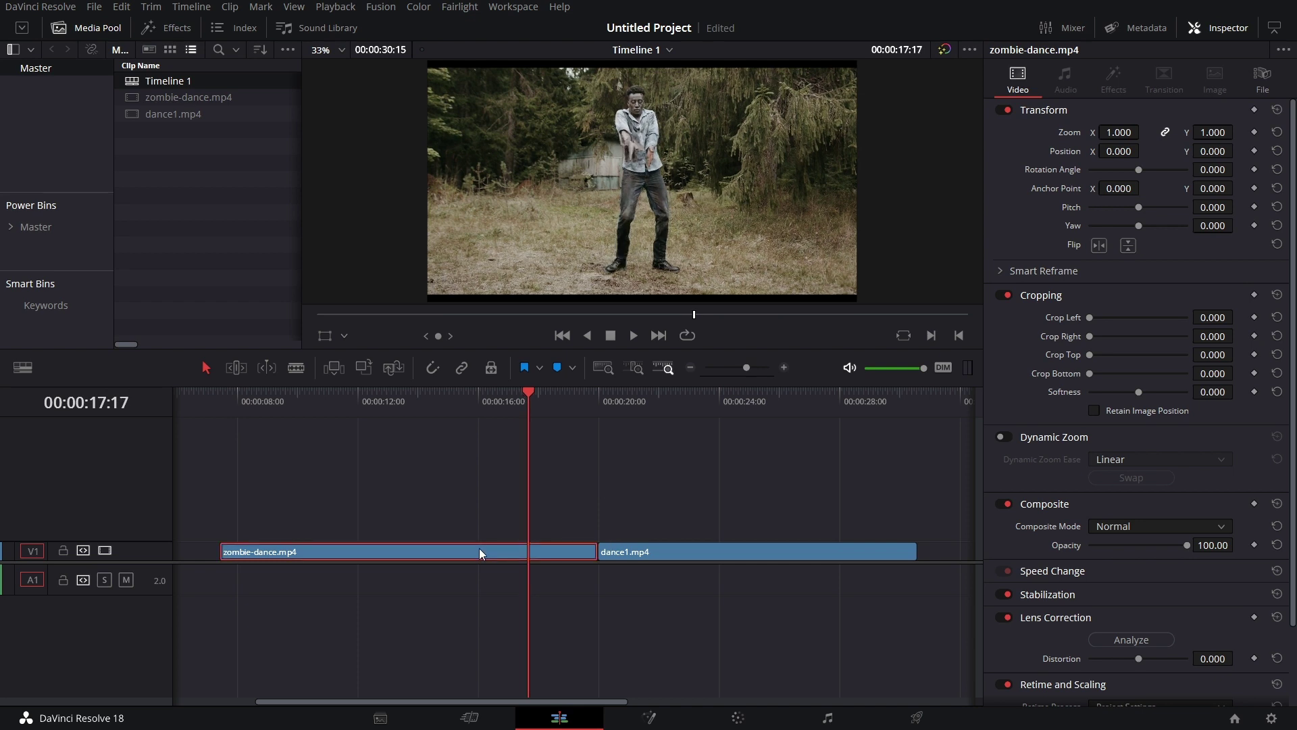
{"action": "key", "text": "ctrl+b"}
{"action": "left_click", "coordinate": [566, 550]}
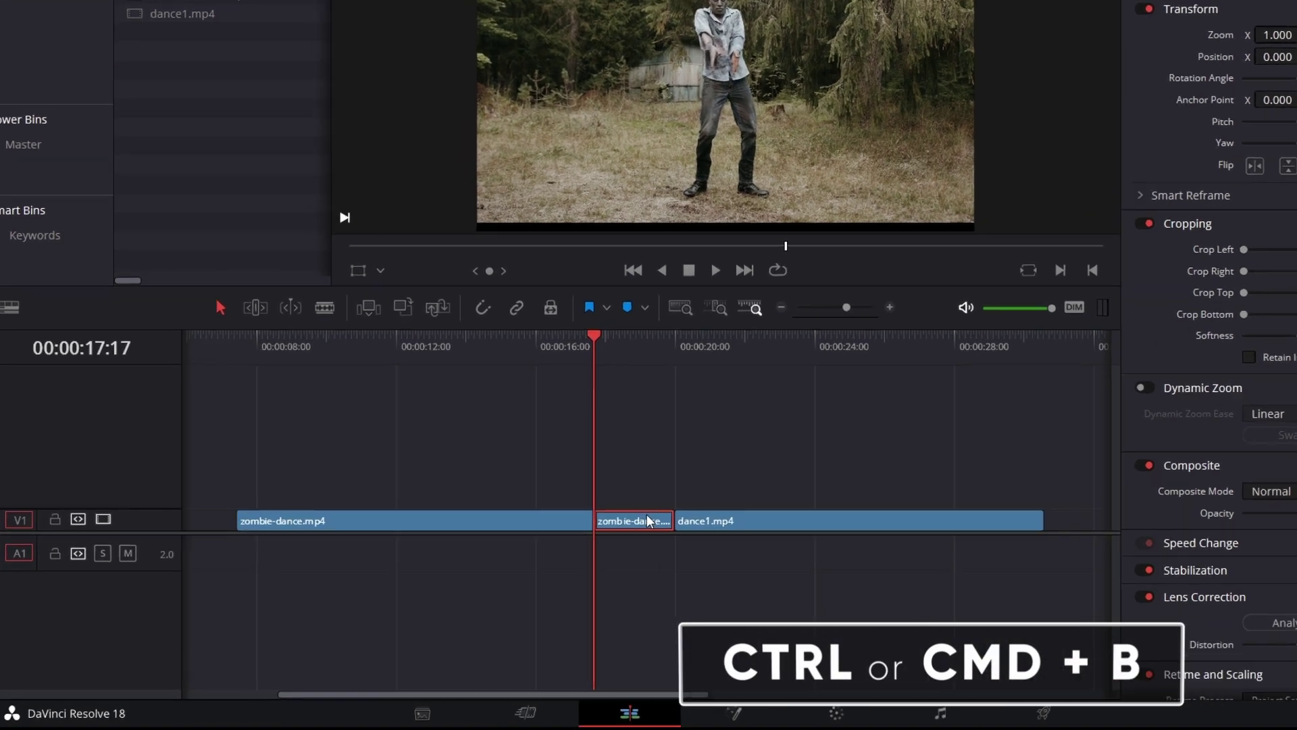
{"action": "key", "text": "Delete"}
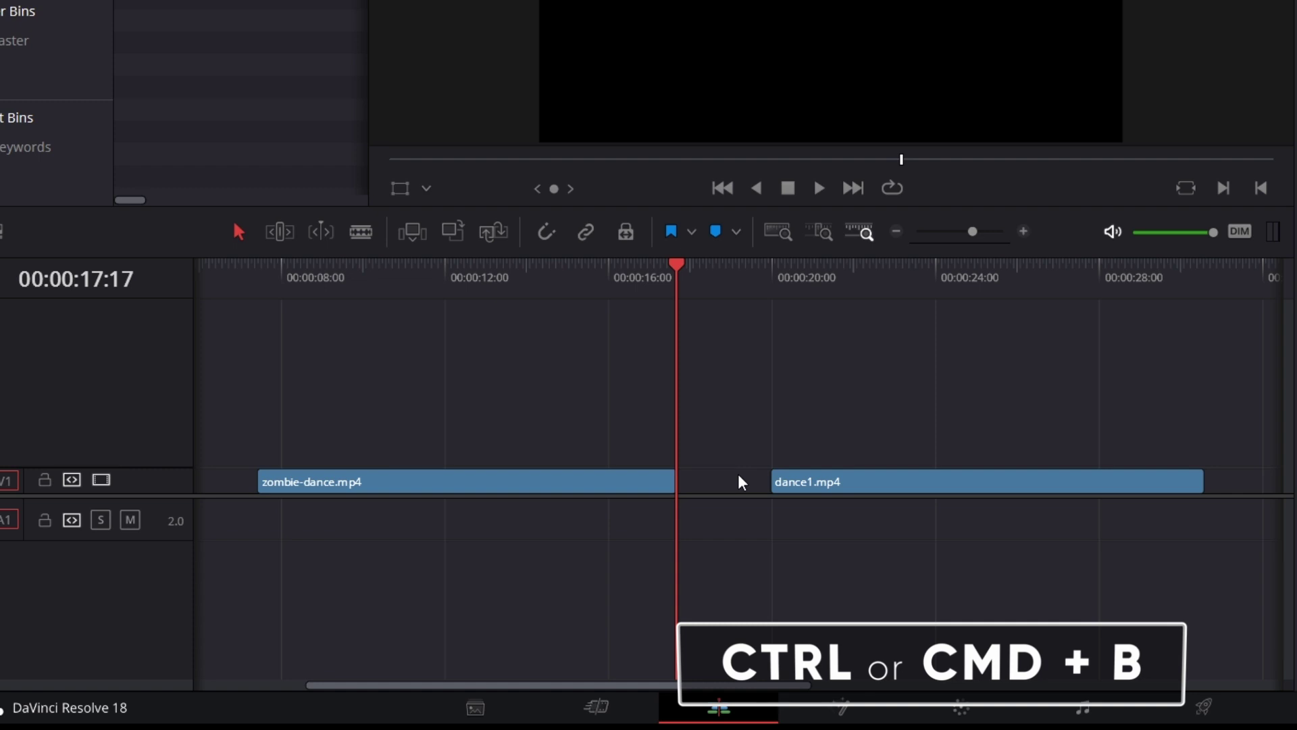
Step: Isolate the last frame of zombie-dance.mp4 at 00:00:17:16 and turn it into a freeze frame with Speed Change
{"action": "key", "text": "Left"}
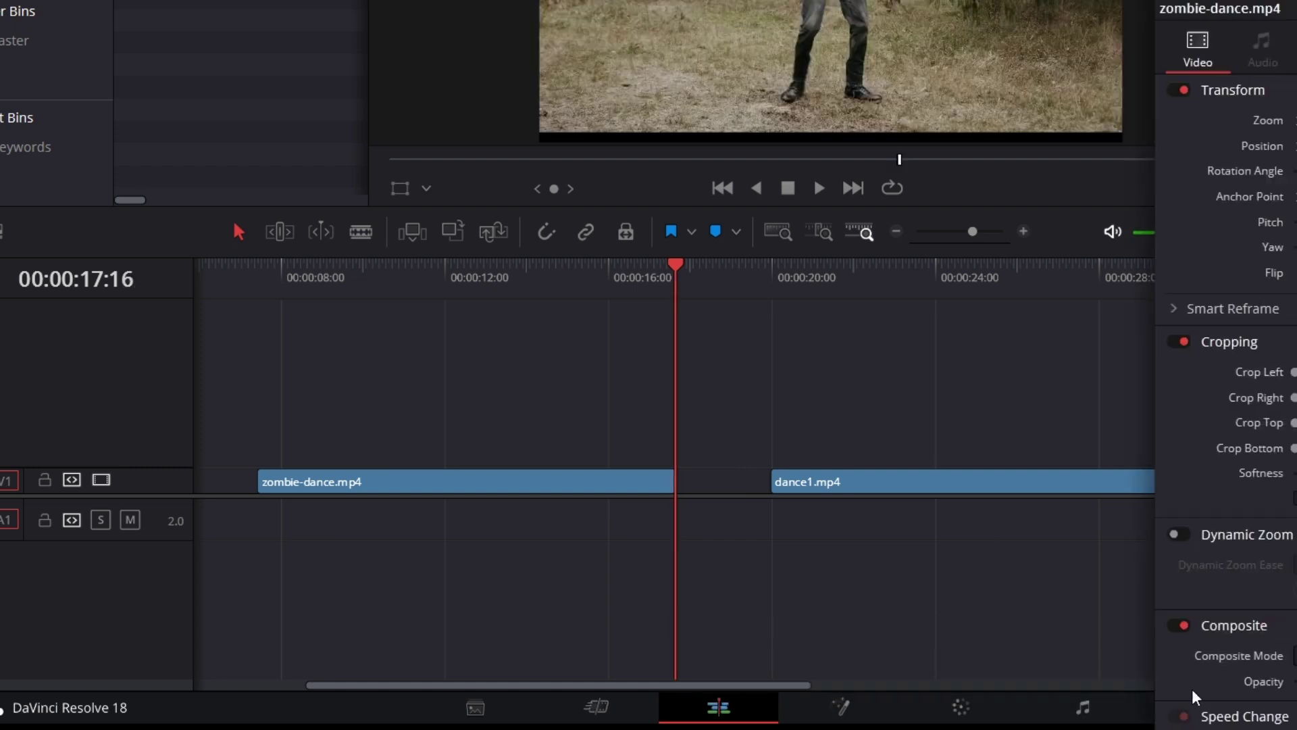
{"action": "scroll", "coordinate": [1080, 725], "scroll_direction": "down", "scroll_amount": 3}
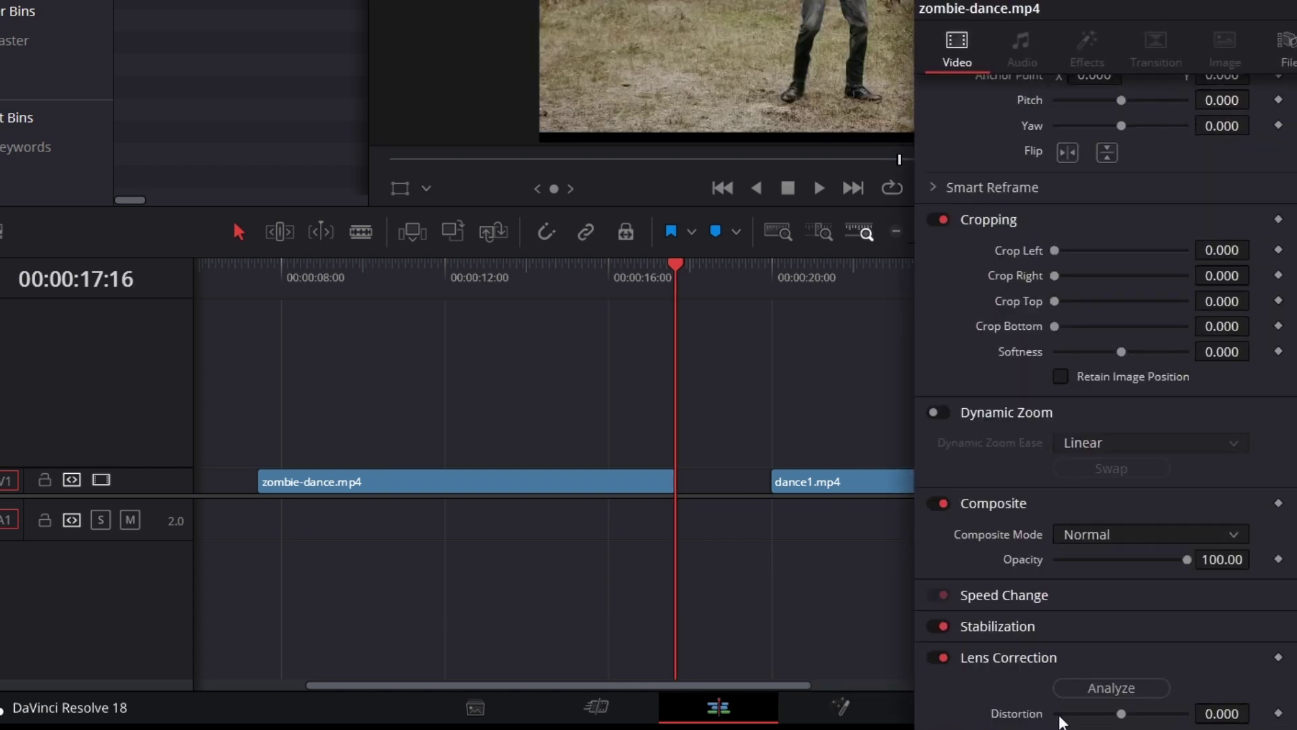
{"action": "left_click", "coordinate": [1010, 596]}
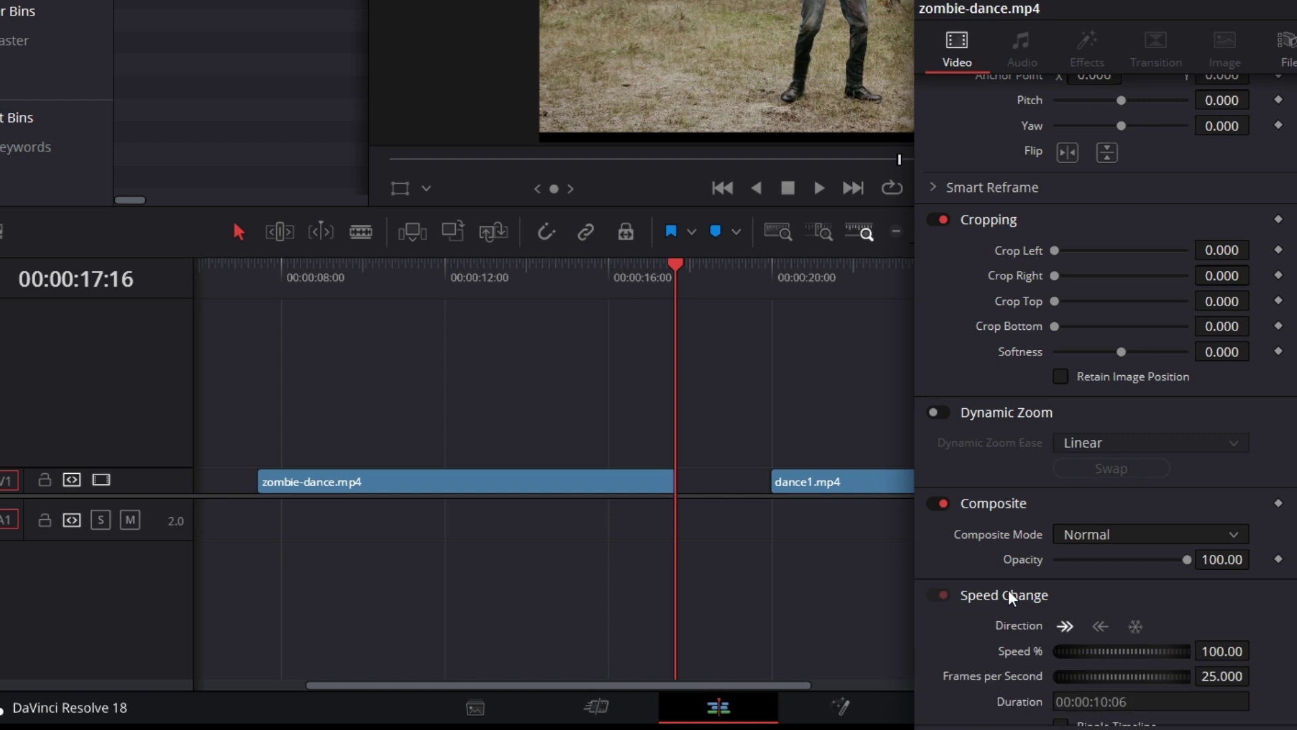
{"action": "left_click", "coordinate": [1136, 627]}
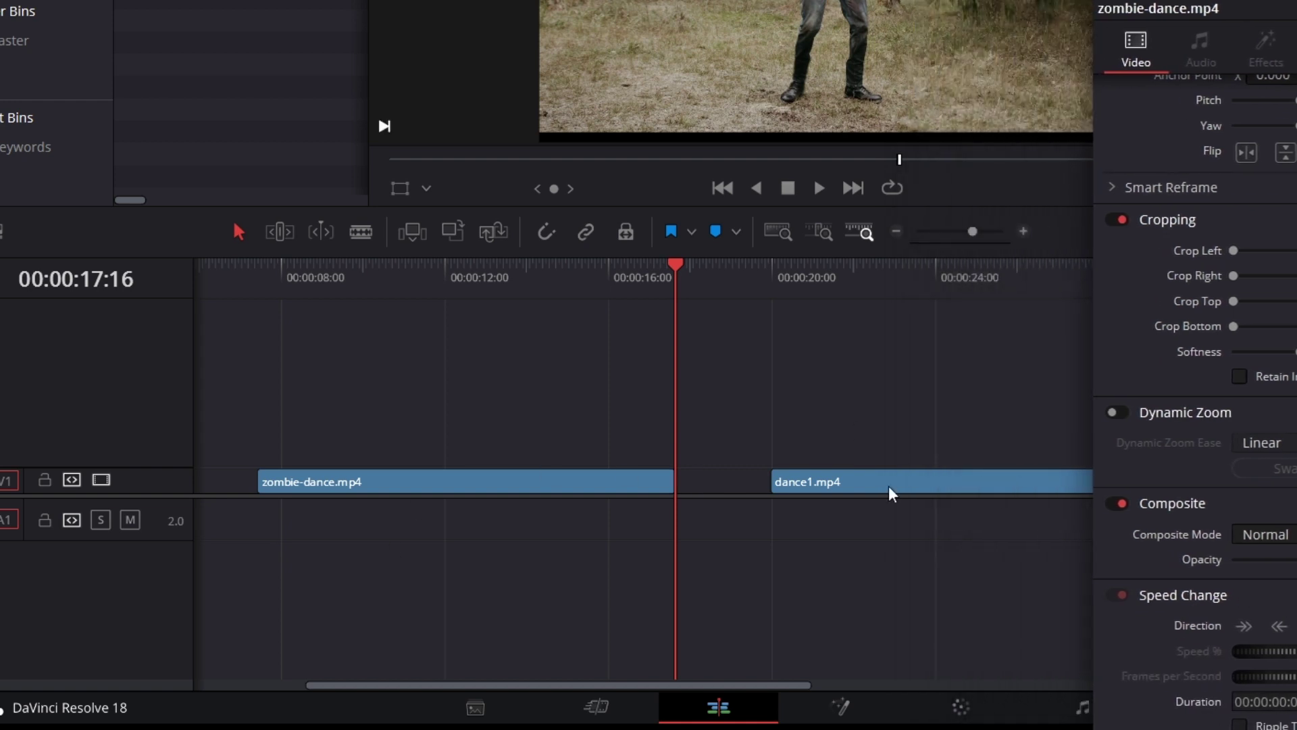
Step: Cut the dance1.mp4 clip at the wide-legged pose at 00:00:20:08 and remove the footage before it
{"action": "left_click", "coordinate": [771, 282]}
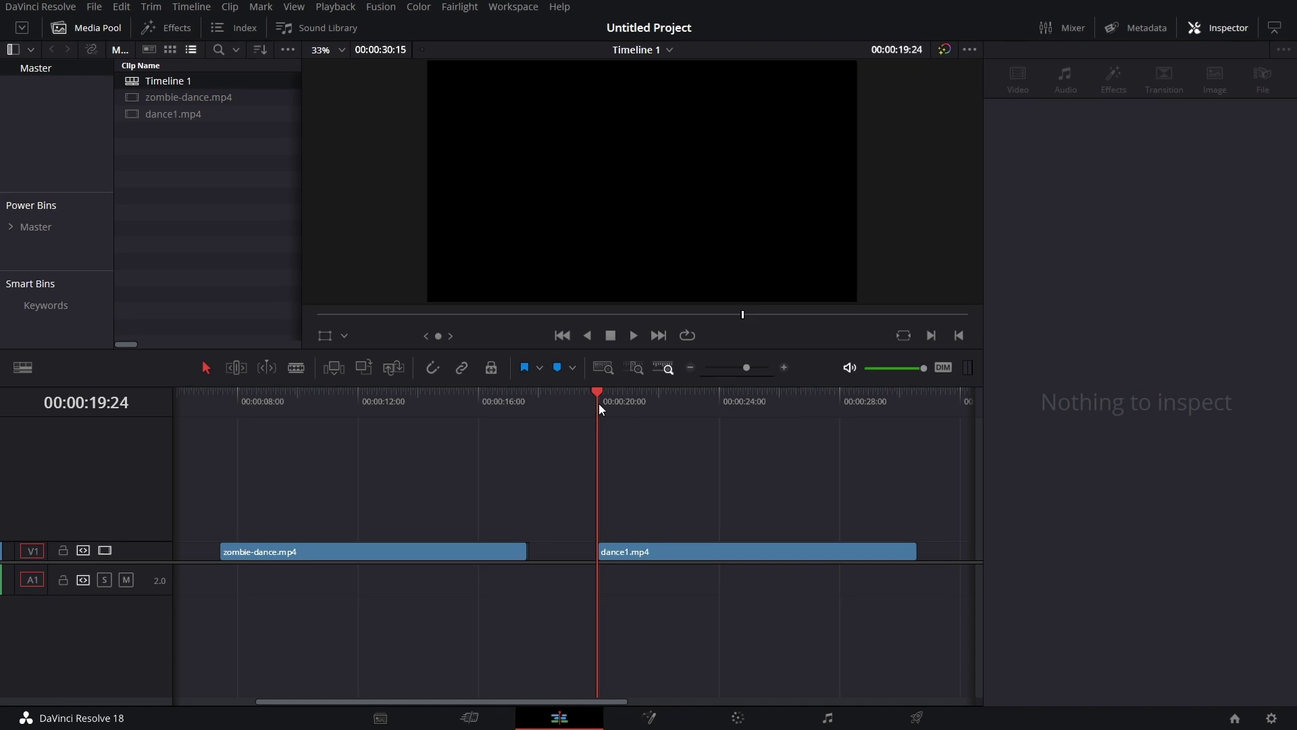
{"action": "key", "text": "Right"}
{"action": "key", "text": "Right"}
{"action": "key", "text": "Right"}
{"action": "key", "text": "Right"}
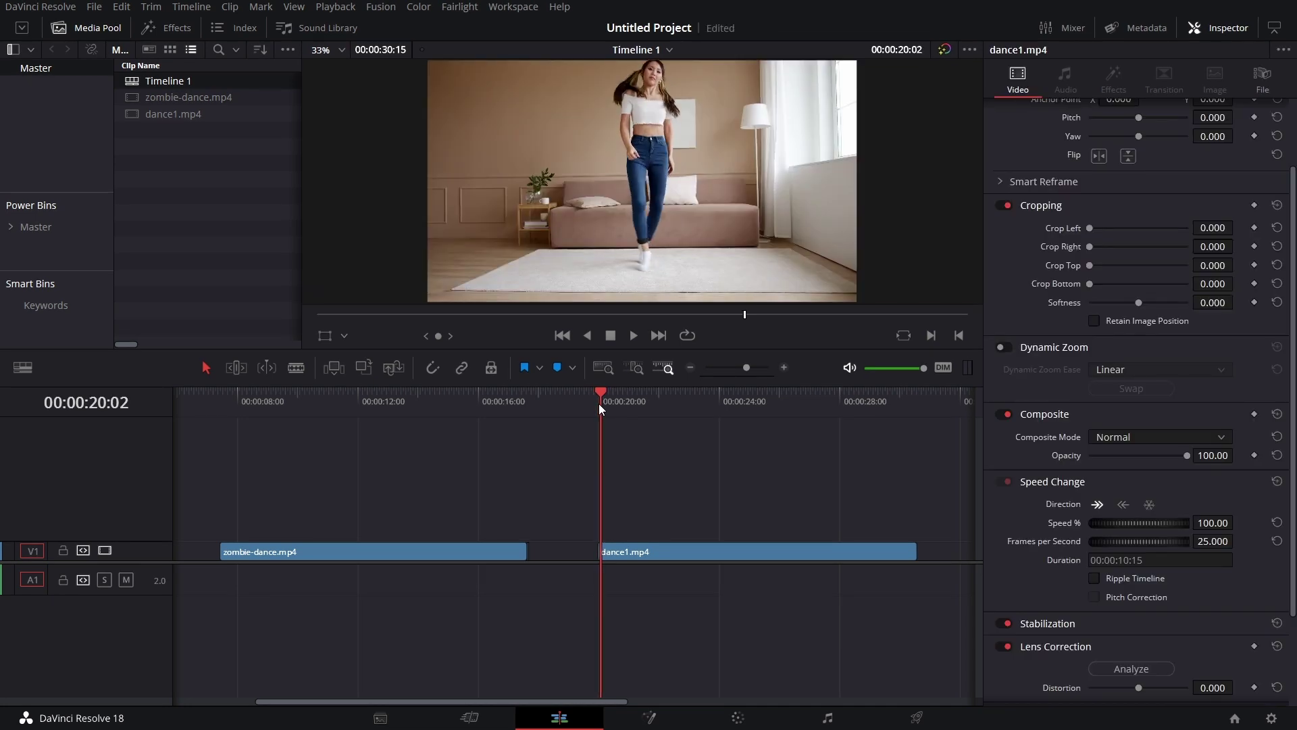
{"action": "key", "text": "Right"}
{"action": "key", "text": "Right"}
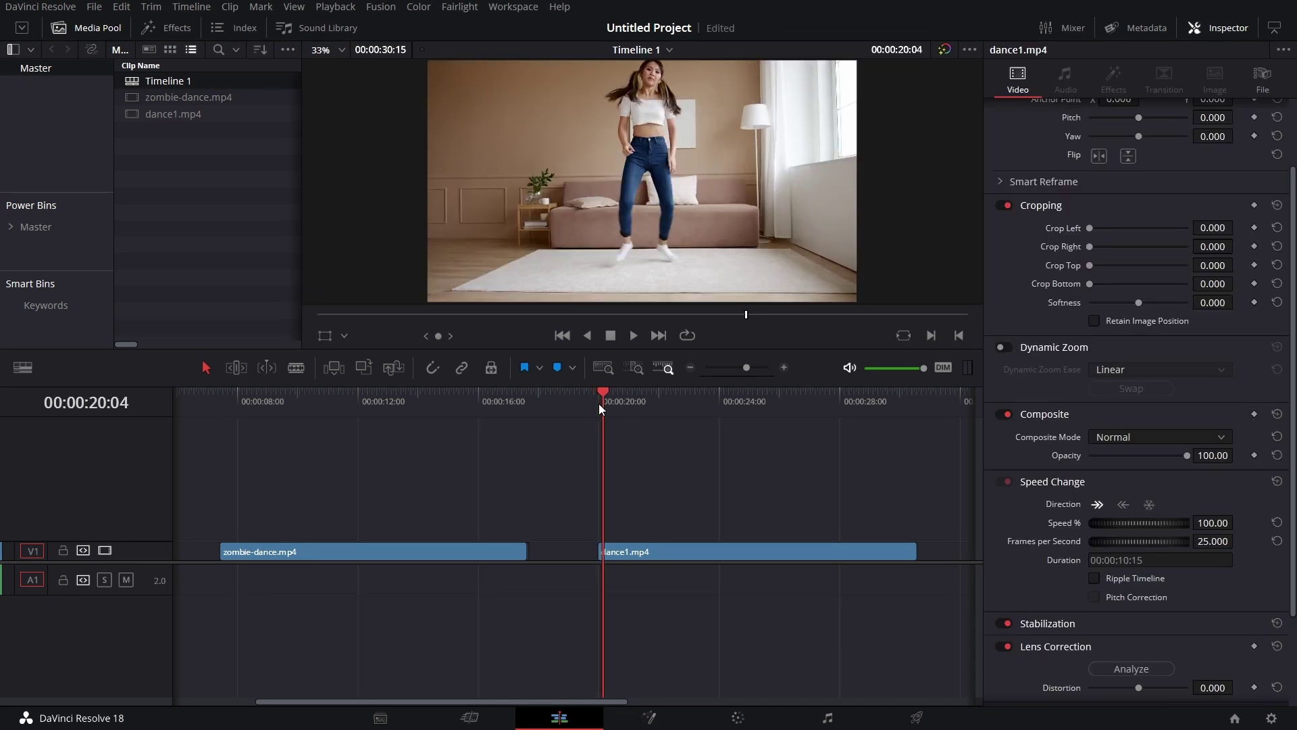
Step: Split the first frame off dance1.mp4 at 00:00:20:09 and turn it into a freeze frame with Speed Change
{"action": "key", "text": "Right"}
{"action": "key", "text": "Right"}
{"action": "key", "text": "Right"}
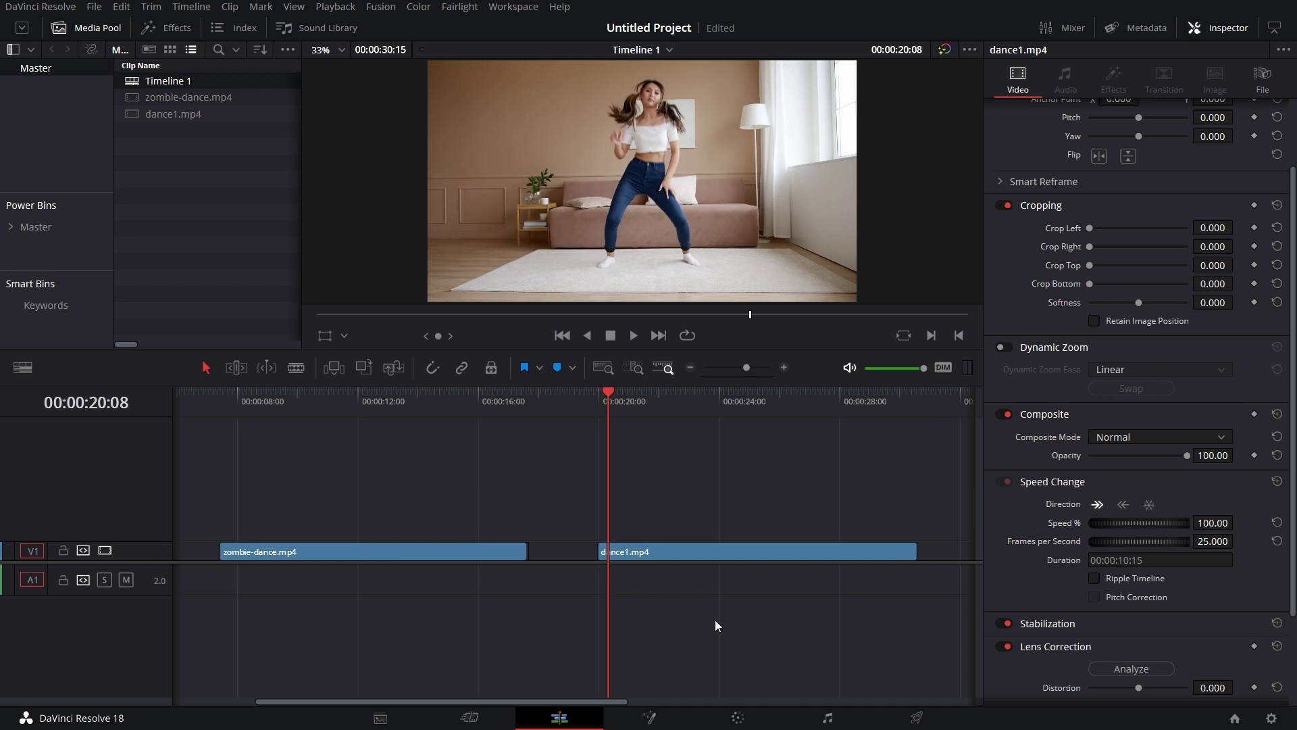
{"action": "left_click", "coordinate": [648, 552]}
{"action": "key", "text": "ctrl+b"}
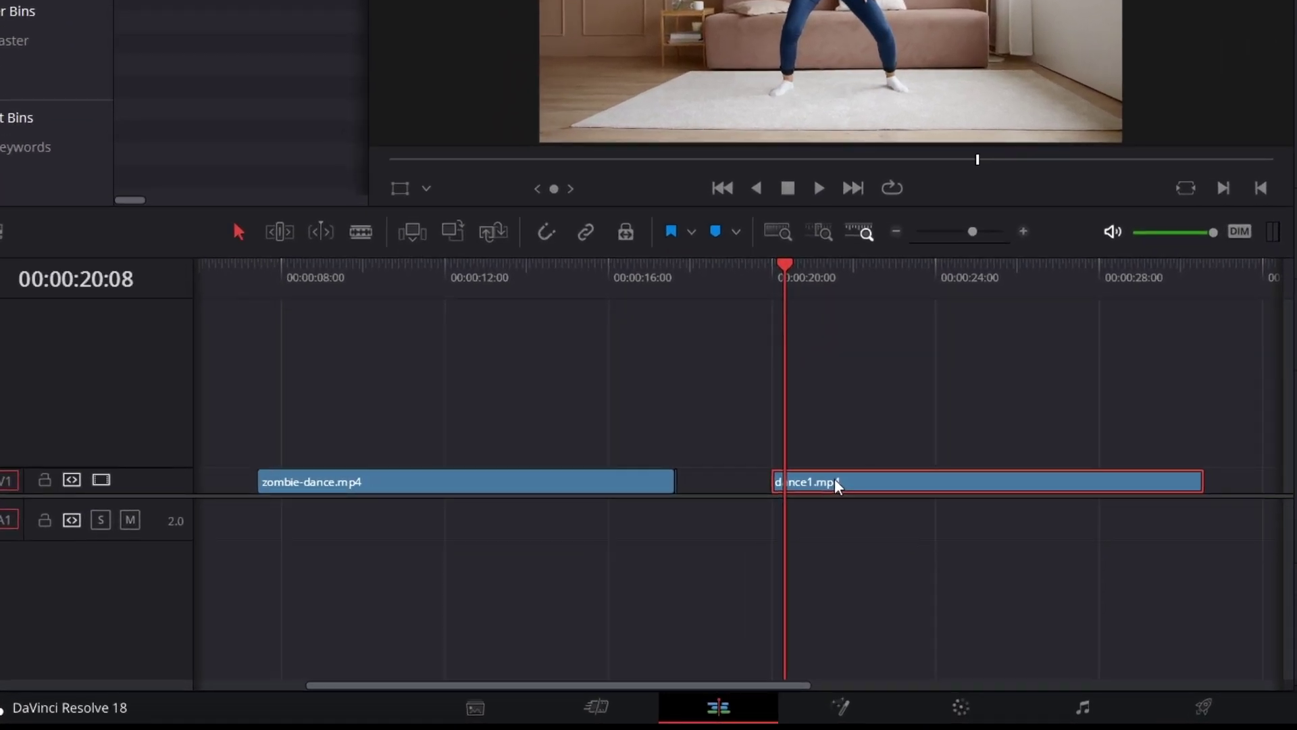
{"action": "key", "text": "Right"}
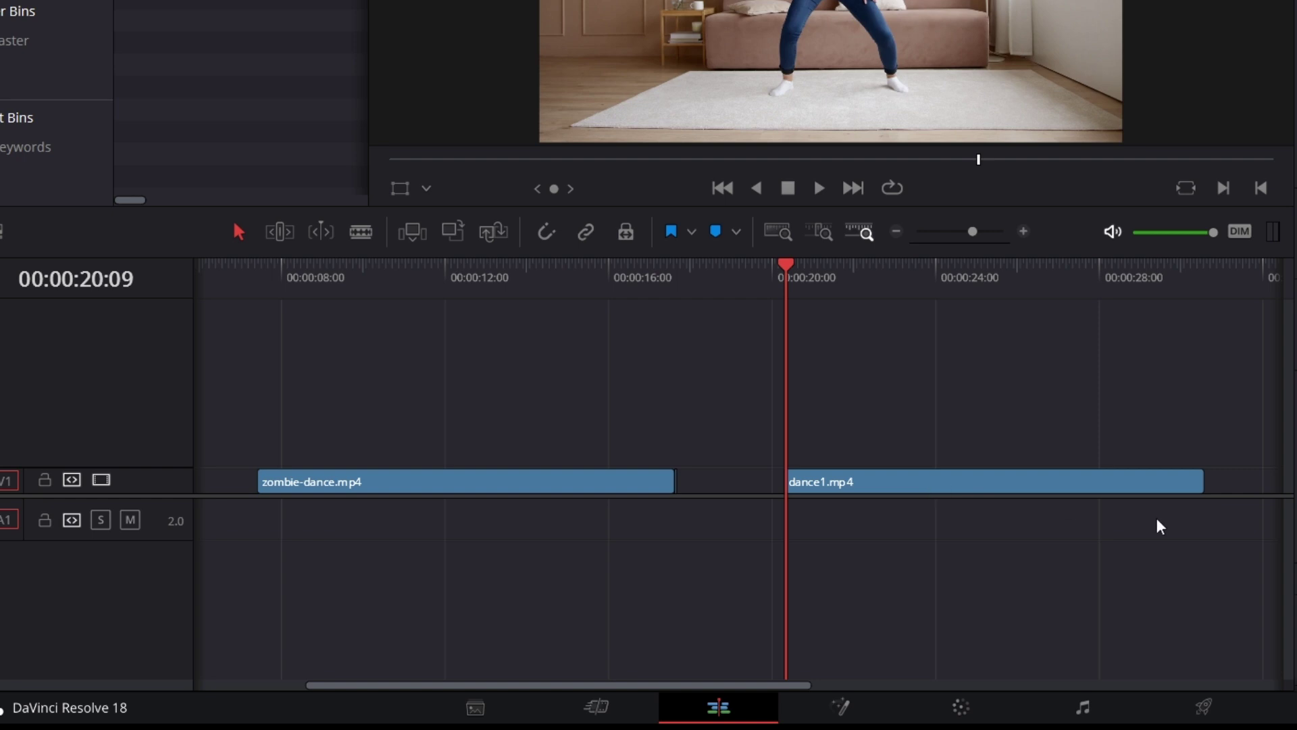
{"action": "left_click", "coordinate": [1180, 485]}
{"action": "key", "text": "ctrl+b"}
{"action": "left_click", "coordinate": [1022, 235]}
{"action": "left_click", "coordinate": [1022, 235]}
{"action": "left_click", "coordinate": [1022, 234]}
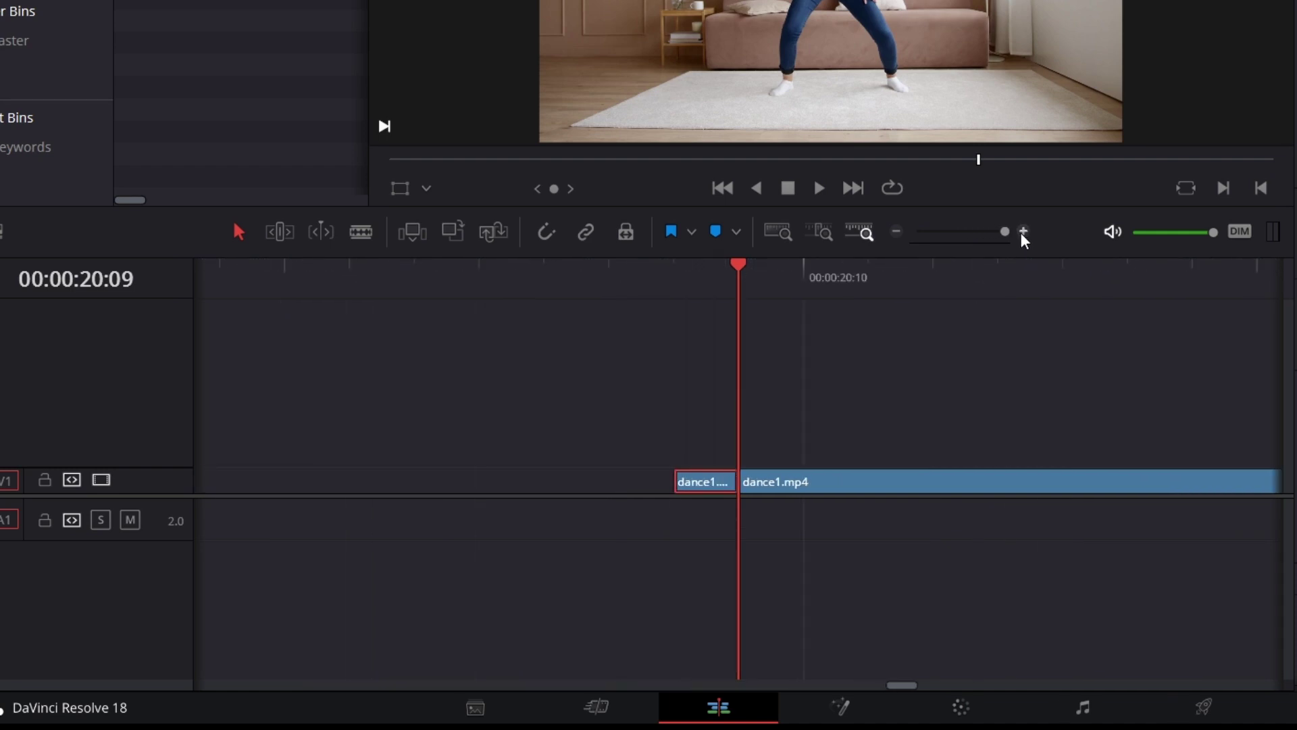
{"action": "double_click", "coordinate": [708, 483]}
{"action": "left_click", "coordinate": [1135, 626]}
Step: Extend the dance1.mp4 freeze frame backward and the zombie-dance.mp4 freeze frame forward into the gap between them
{"action": "left_click_drag", "start_coordinate": [676, 481], "coordinate": [274, 494]}
{"action": "left_click_drag", "start_coordinate": [907, 683], "coordinate": [890, 683]}
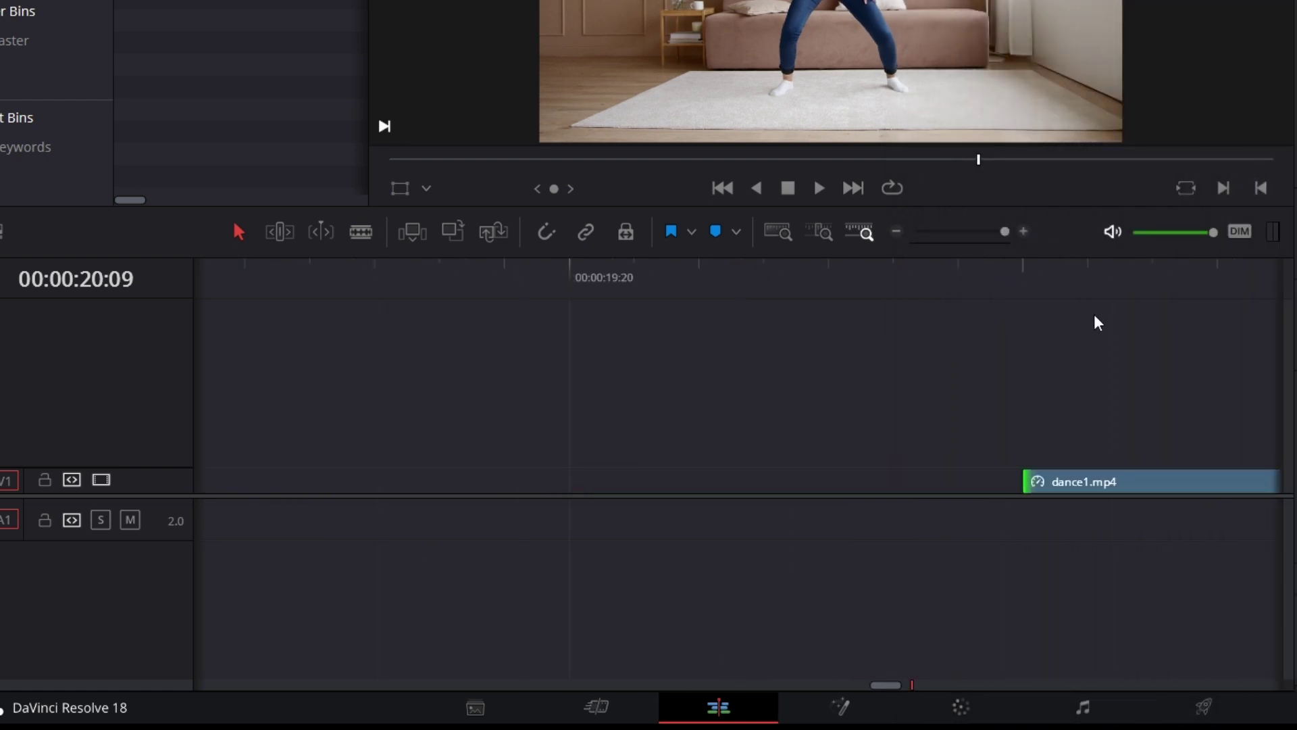
{"action": "mouse_move", "coordinate": [1006, 235]}
{"action": "left_mouse_down"}
{"action": "mouse_move", "coordinate": [993, 233]}
{"action": "mouse_move", "coordinate": [1003, 241]}
{"action": "left_mouse_up"}
{"action": "left_click_drag", "start_coordinate": [893, 686], "coordinate": [813, 679]}
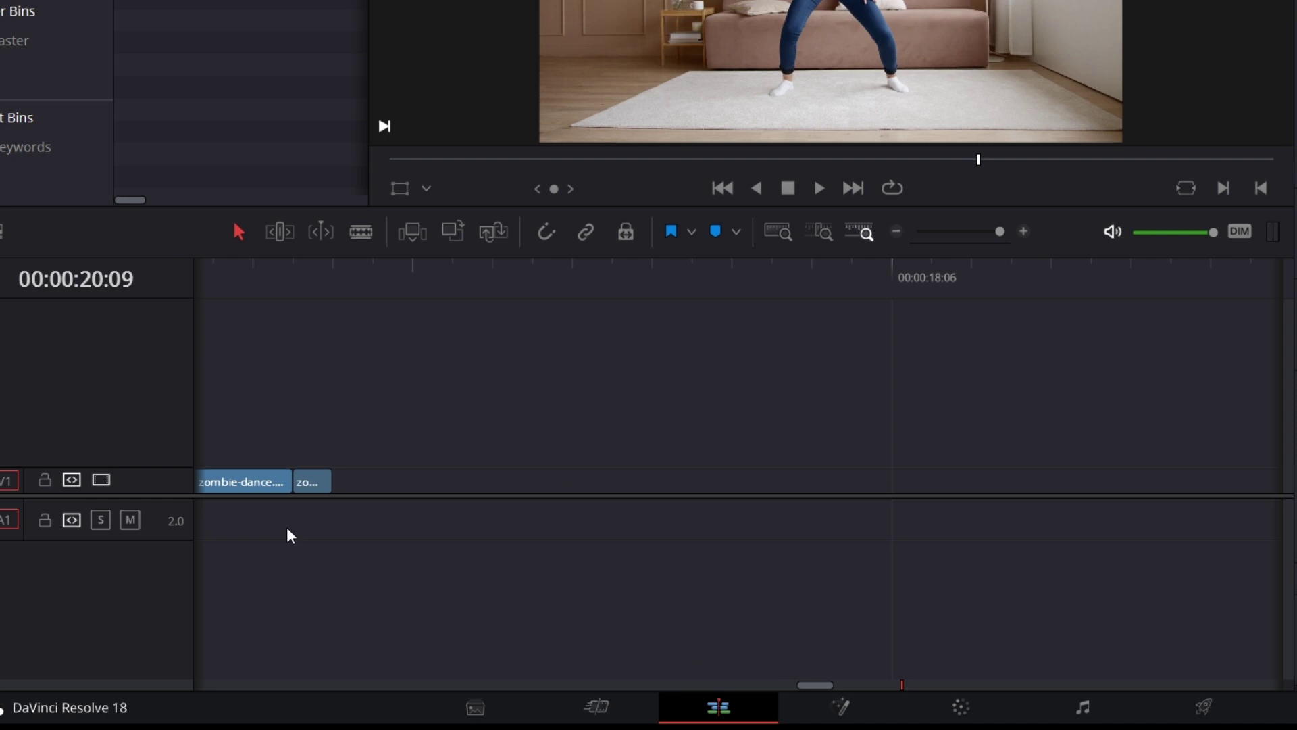
{"action": "left_click_drag", "start_coordinate": [330, 481], "coordinate": [1162, 500]}
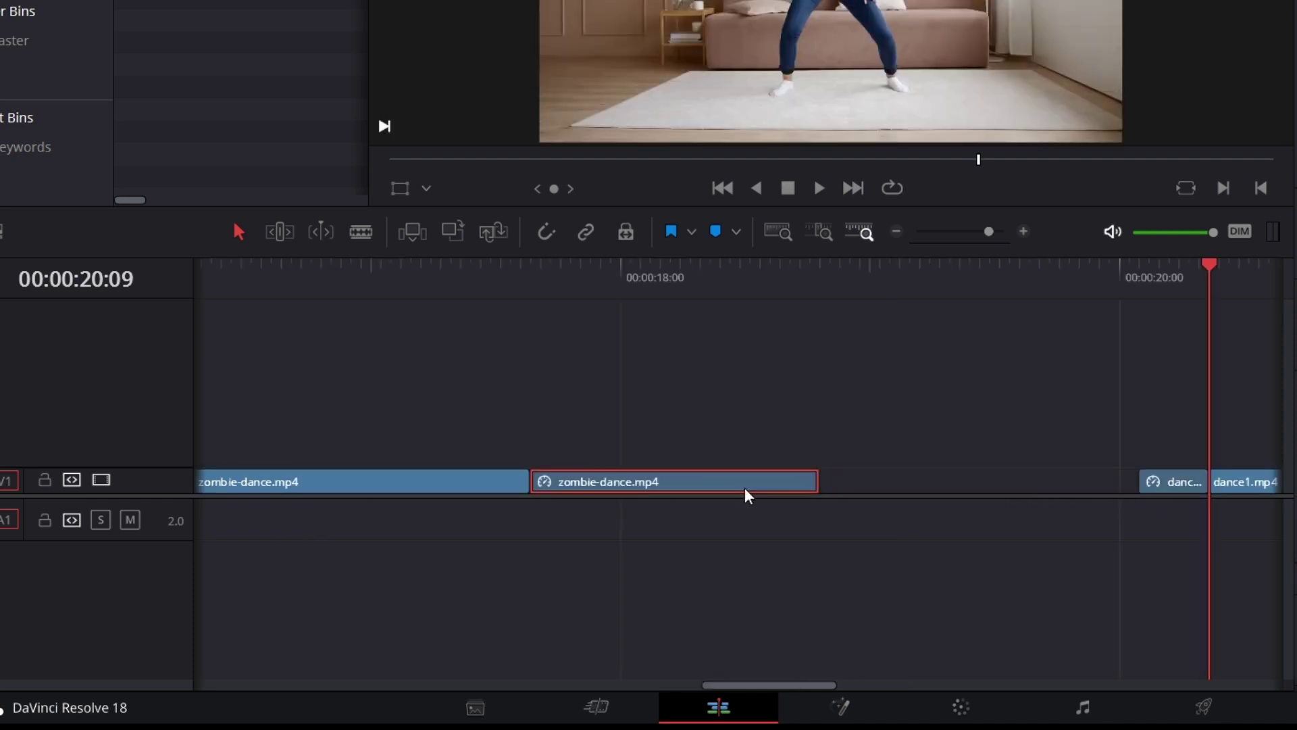
Step: Set the duration of the frozen zombie-dance.mp4 clip to 00:00:02:00
{"action": "key", "text": "ctrl+d"}
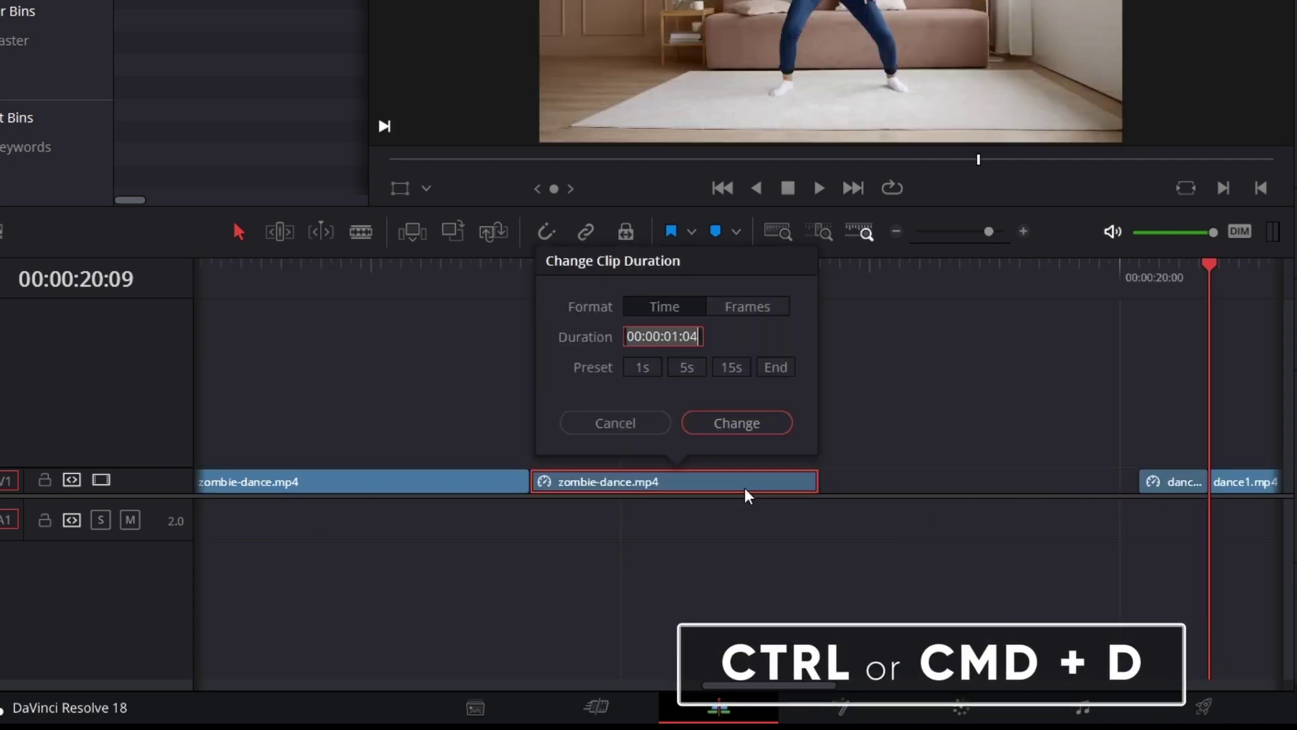
{"action": "double_click", "coordinate": [694, 336]}
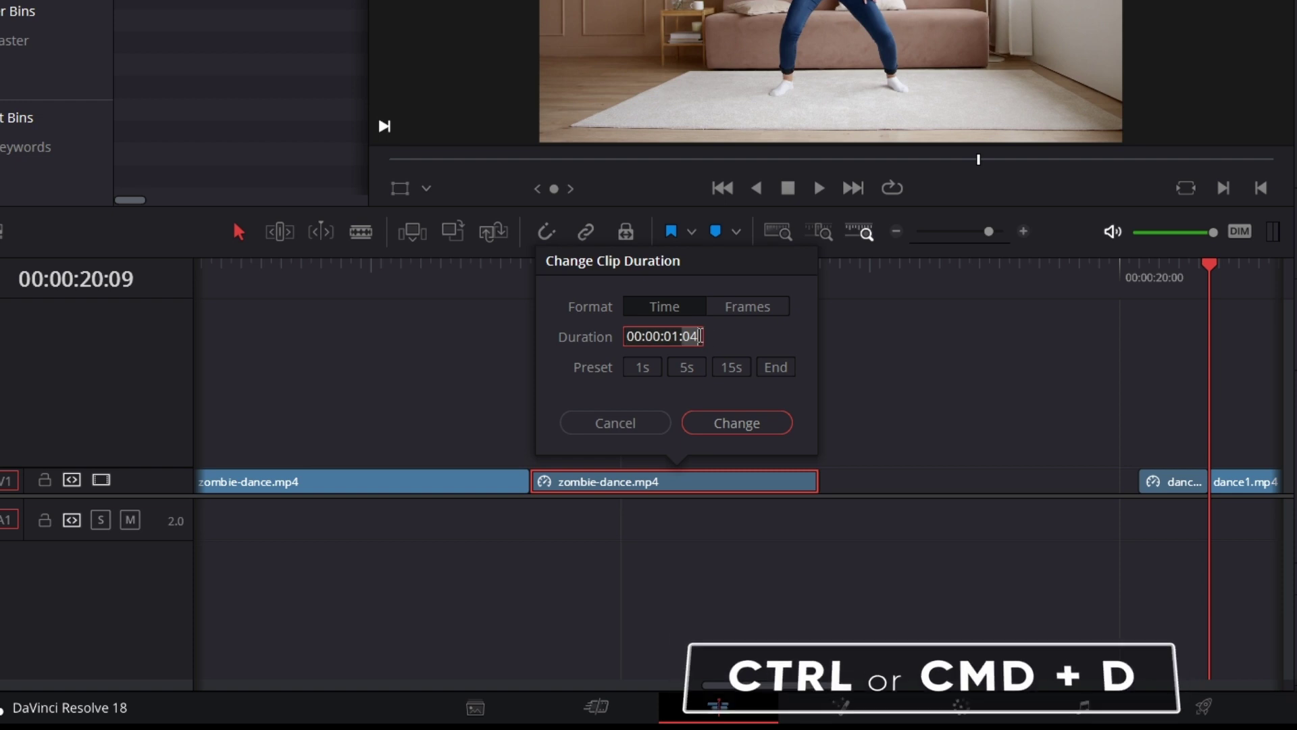
{"action": "key", "text": "BackSpace"}
{"action": "key", "text": "BackSpace"}
{"action": "key", "text": "BackSpace"}
{"action": "type", "text": "2:00"}
{"action": "key", "text": "Return"}
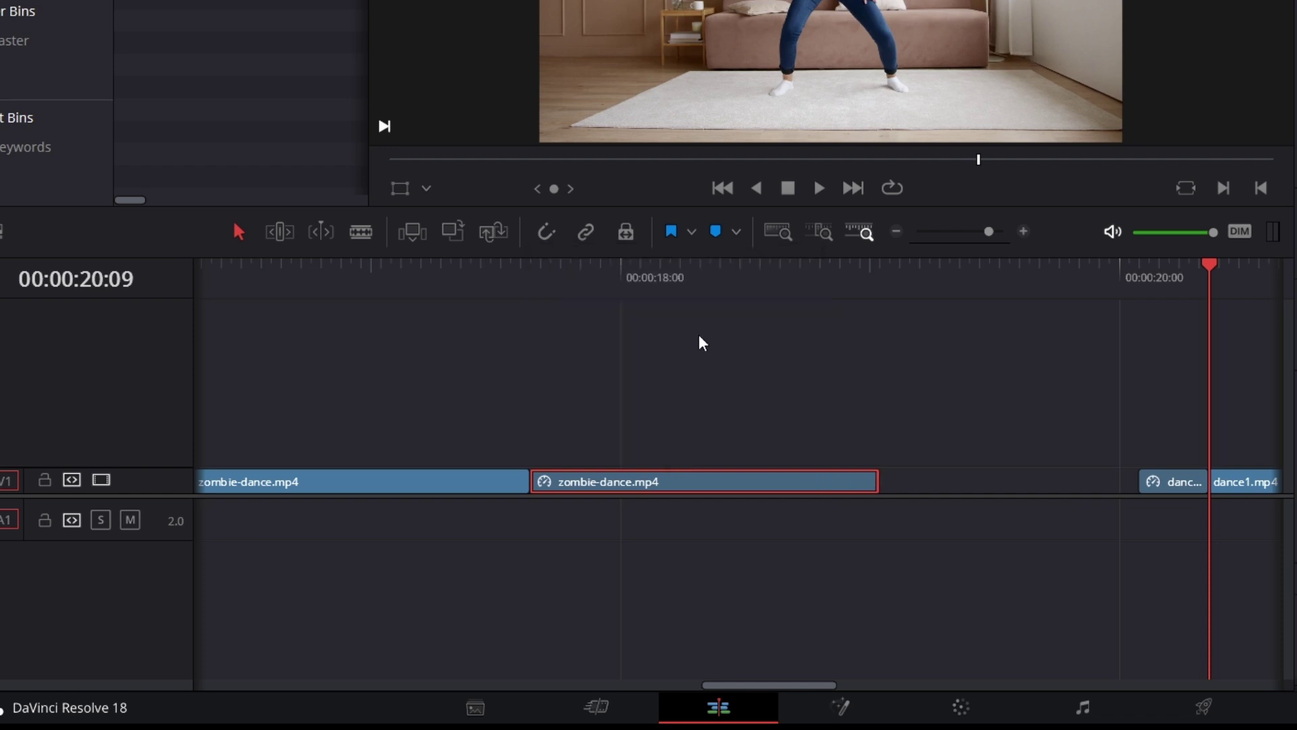
Step: Move the rest of dance1.mp4 later on the track and lengthen its freeze-frame clip to about 00:00:01:10
{"action": "scroll", "coordinate": [985, 624], "scroll_direction": "right", "scroll_amount": 5}
{"action": "left_click", "coordinate": [814, 482]}
{"action": "left_click_drag", "start_coordinate": [592, 482], "coordinate": [1270, 483]}
{"action": "left_click_drag", "start_coordinate": [1109, 481], "coordinate": [829, 481]}
{"action": "left_click_drag", "start_coordinate": [907, 488], "coordinate": [696, 507]}
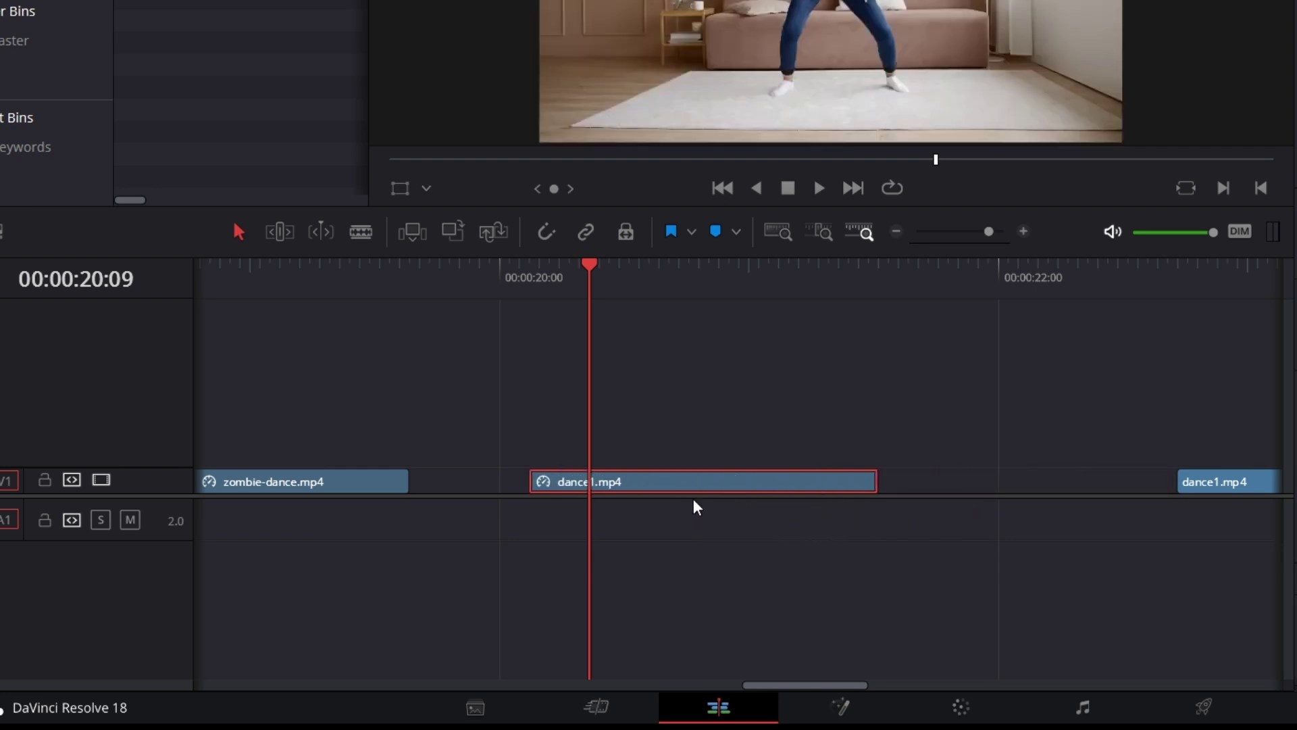
Step: Set the duration of the frozen dance1.mp4 clip to 00:00:02:00
{"action": "key", "text": "ctrl+d"}
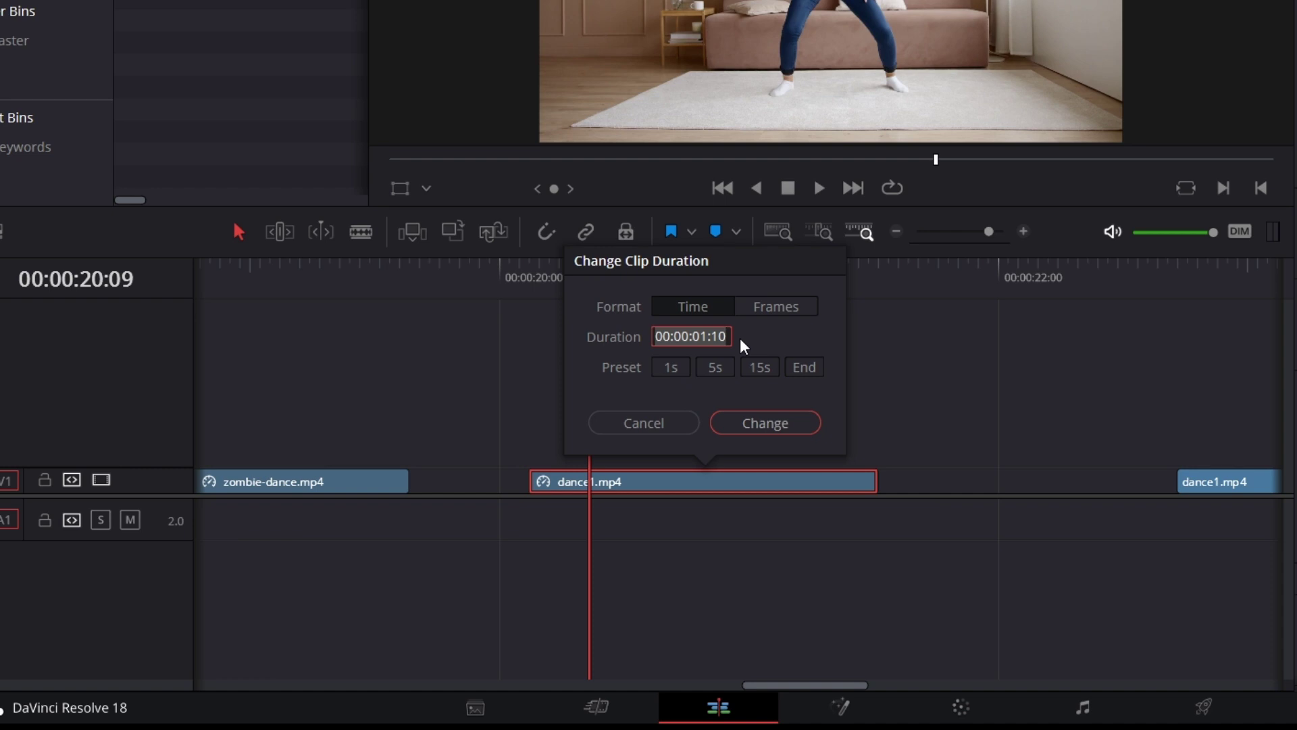
{"action": "key", "text": "BackSpace"}
{"action": "key", "text": "BackSpace"}
{"action": "key", "text": "BackSpace"}
{"action": "key", "text": "BackSpace"}
{"action": "type", "text": "2:00"}
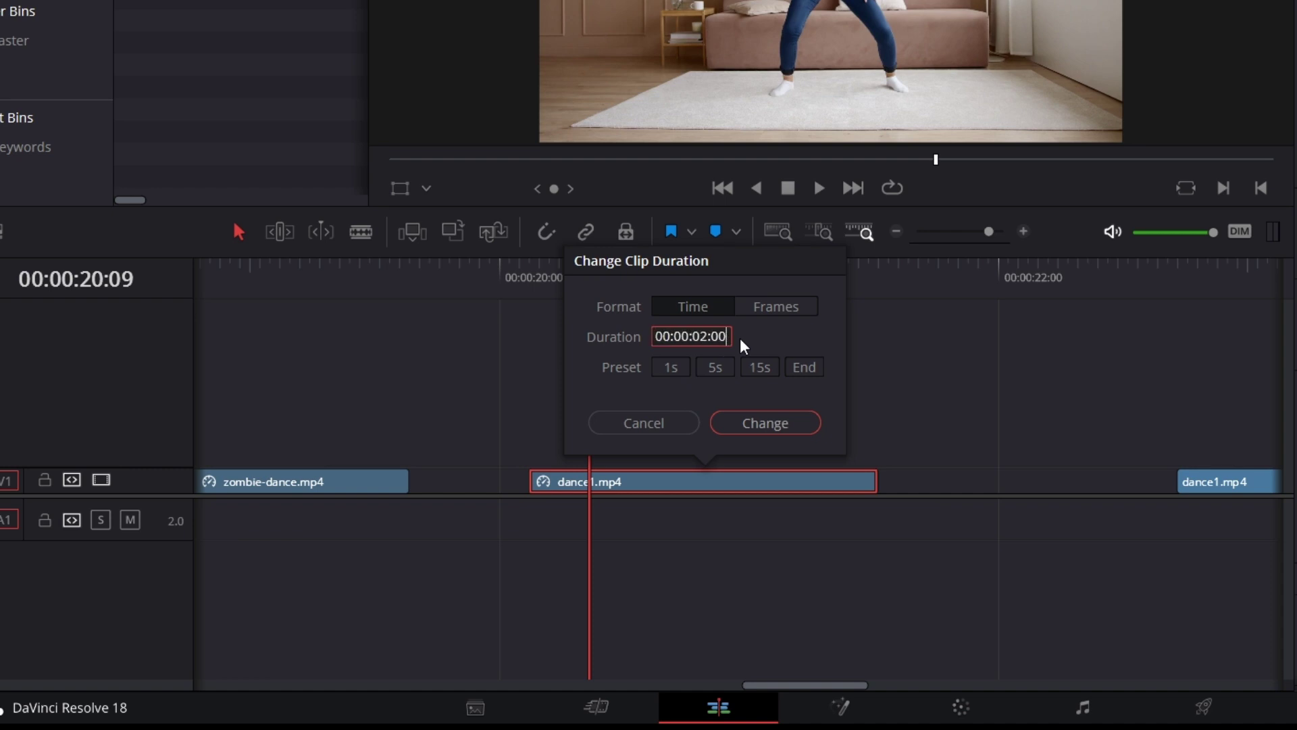
{"action": "left_click", "coordinate": [806, 429]}
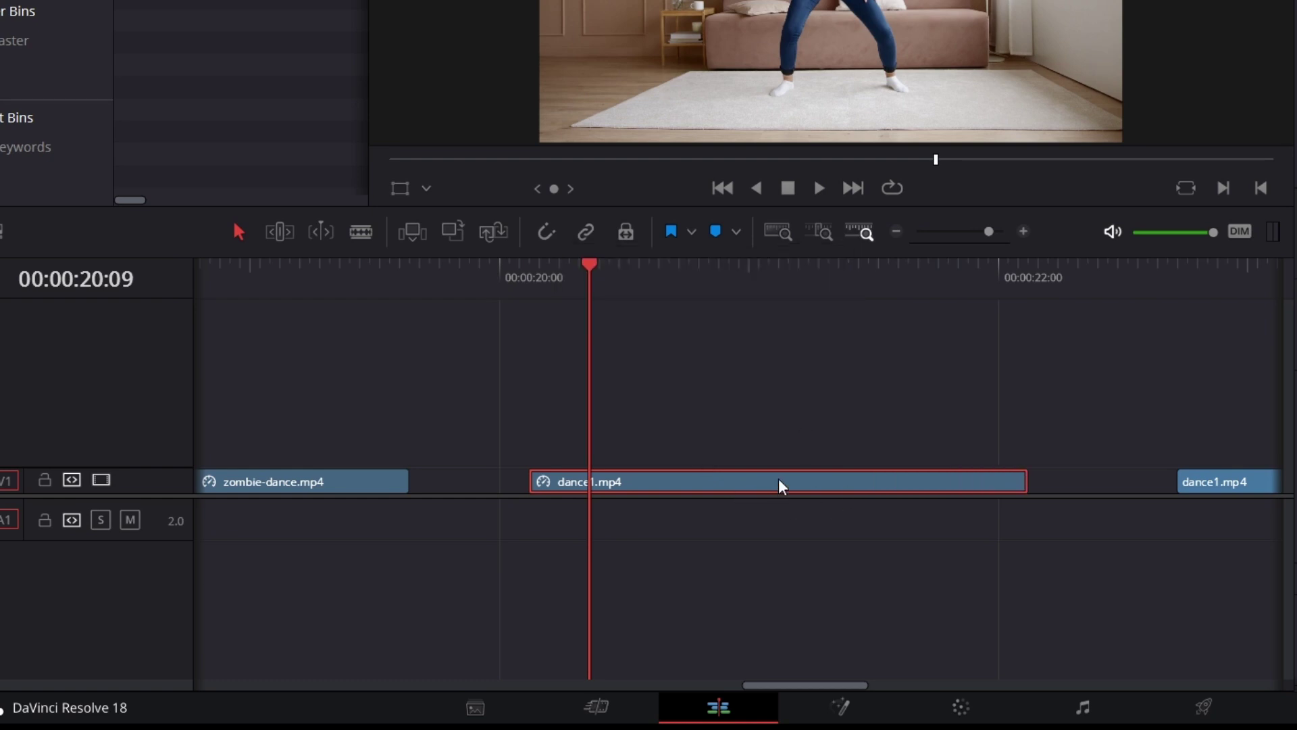
Step: Enable snapping and close the gaps by butting both dance1.mp4 clips up behind the frozen zombie-dance.mp4 clip
{"action": "left_click", "coordinate": [550, 235]}
{"action": "left_click_drag", "start_coordinate": [761, 469], "coordinate": [657, 493]}
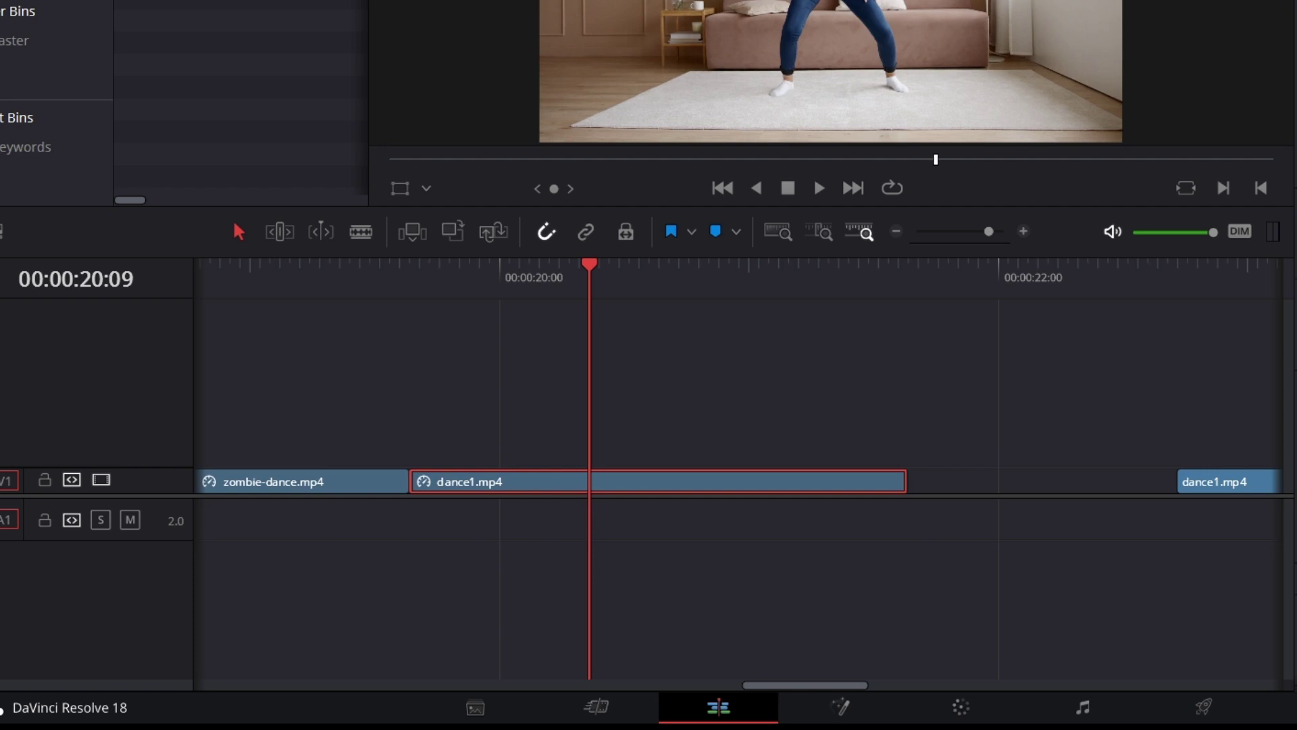
{"action": "left_click_drag", "start_coordinate": [1258, 488], "coordinate": [991, 497]}
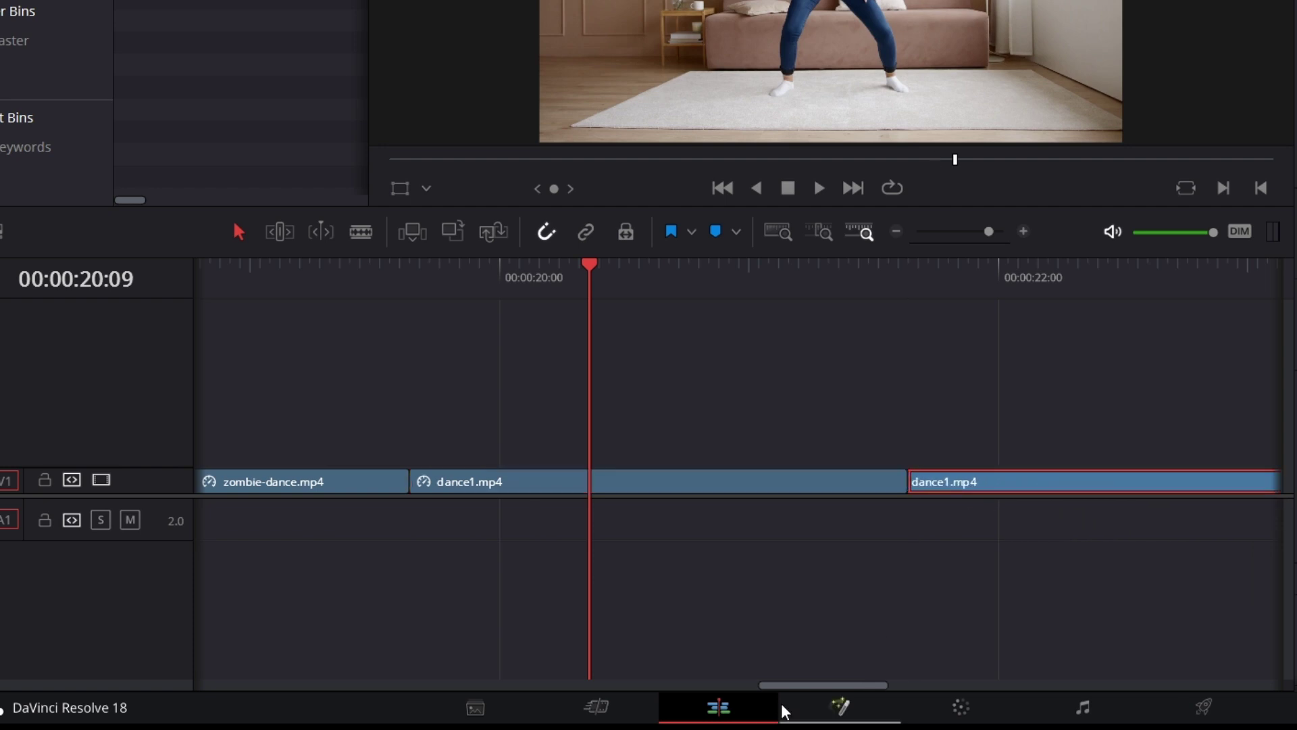
Step: Add a Cross Dissolve transition at the cut between the two frozen clips and set its duration to 2 seconds
{"action": "left_click_drag", "start_coordinate": [800, 687], "coordinate": [721, 675]}
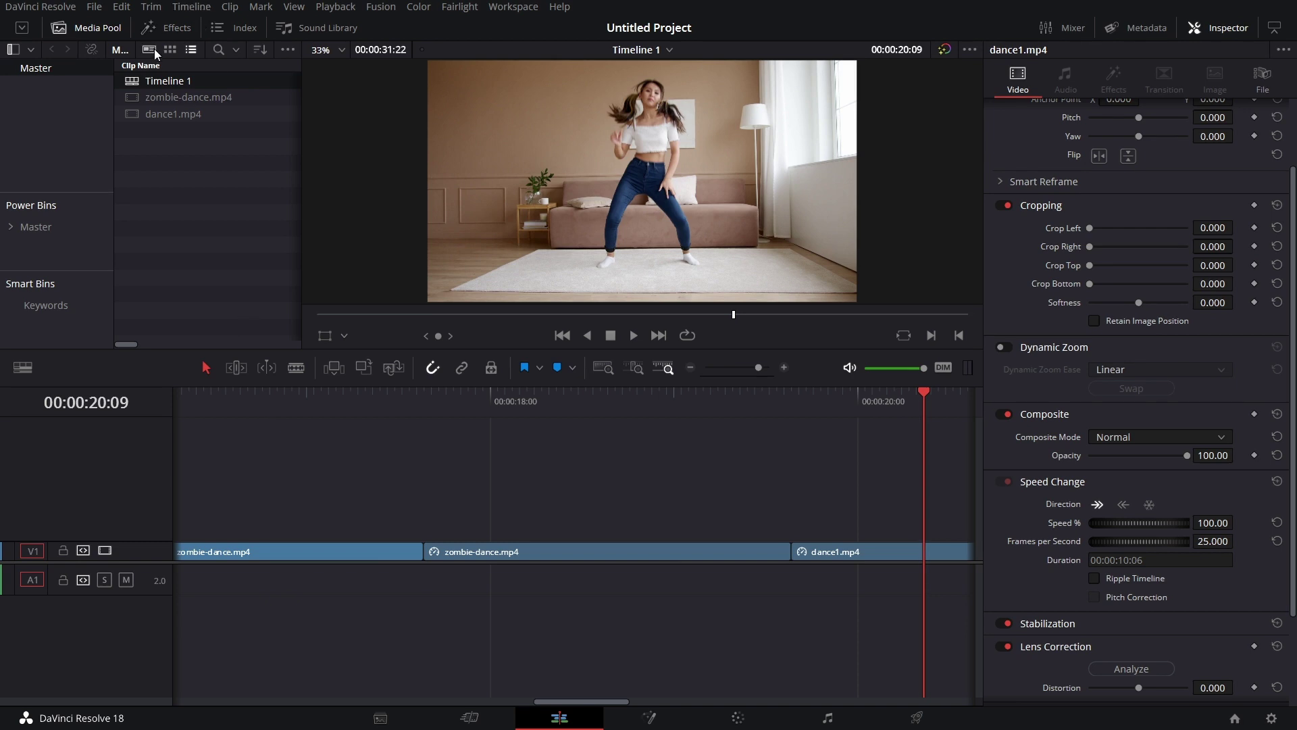
{"action": "left_click", "coordinate": [169, 28]}
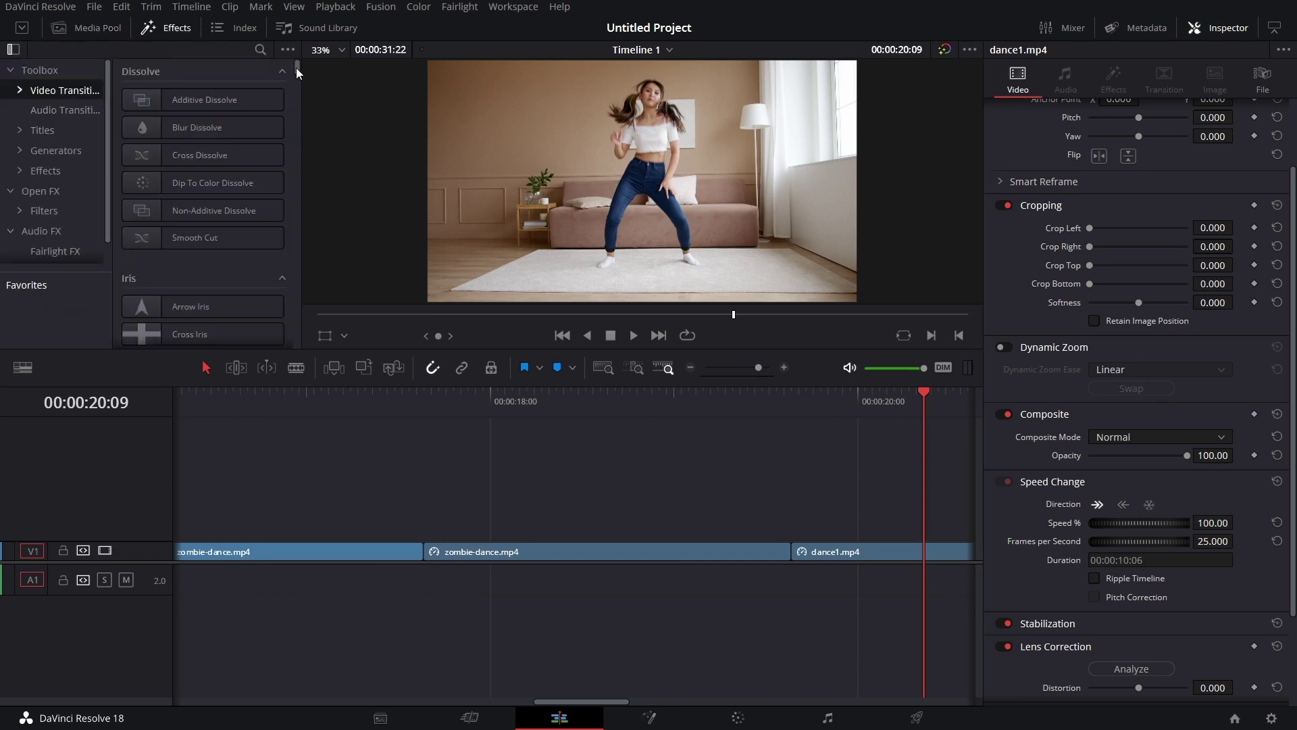
{"action": "left_click_drag", "start_coordinate": [296, 67], "coordinate": [301, 117]}
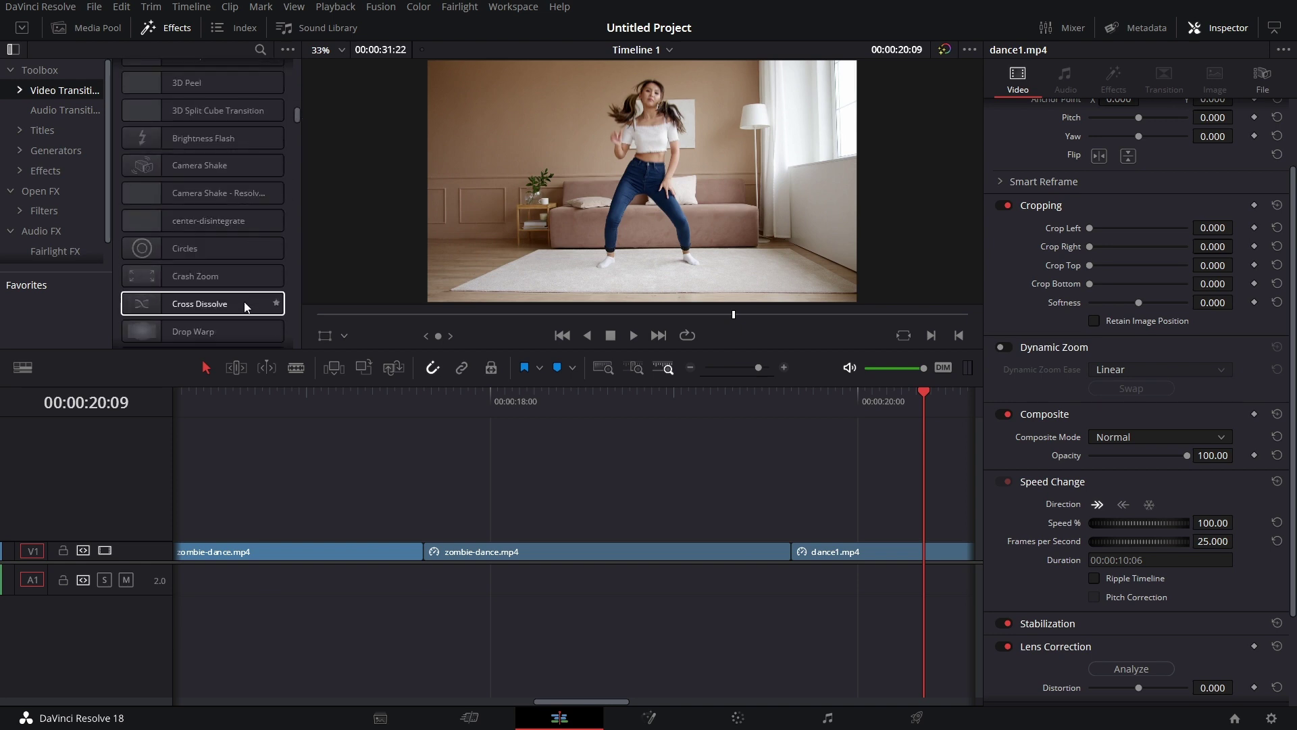
{"action": "left_click_drag", "start_coordinate": [246, 308], "coordinate": [800, 548]}
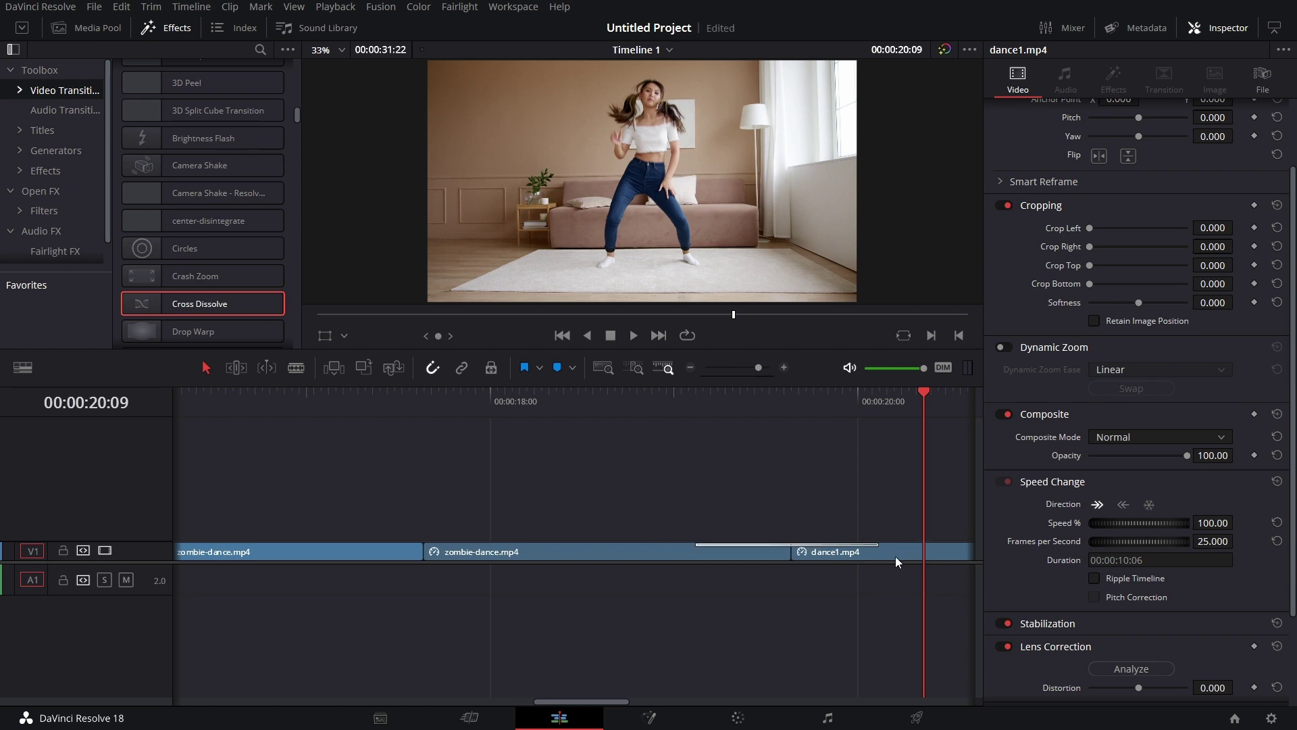
{"action": "left_click", "coordinate": [872, 543]}
{"action": "left_click", "coordinate": [1112, 128]}
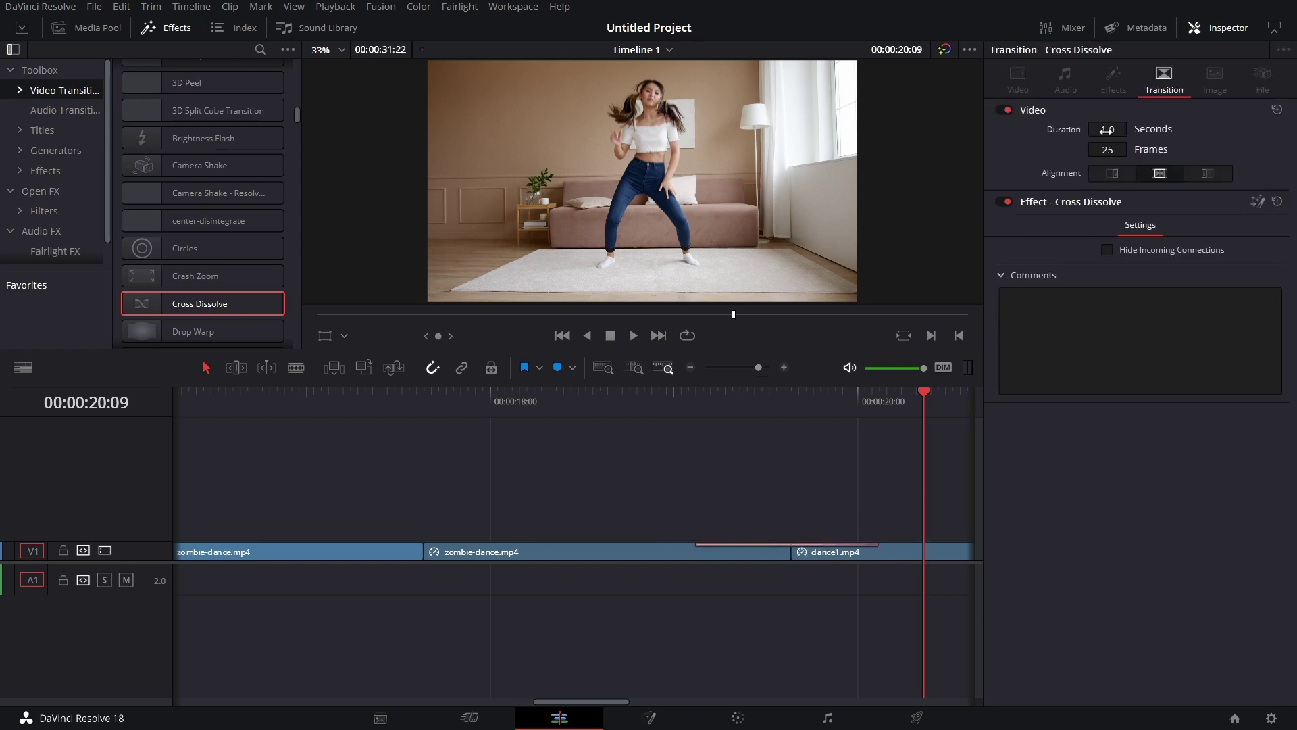
{"action": "type", "text": "2"}
{"action": "key", "text": "Return"}
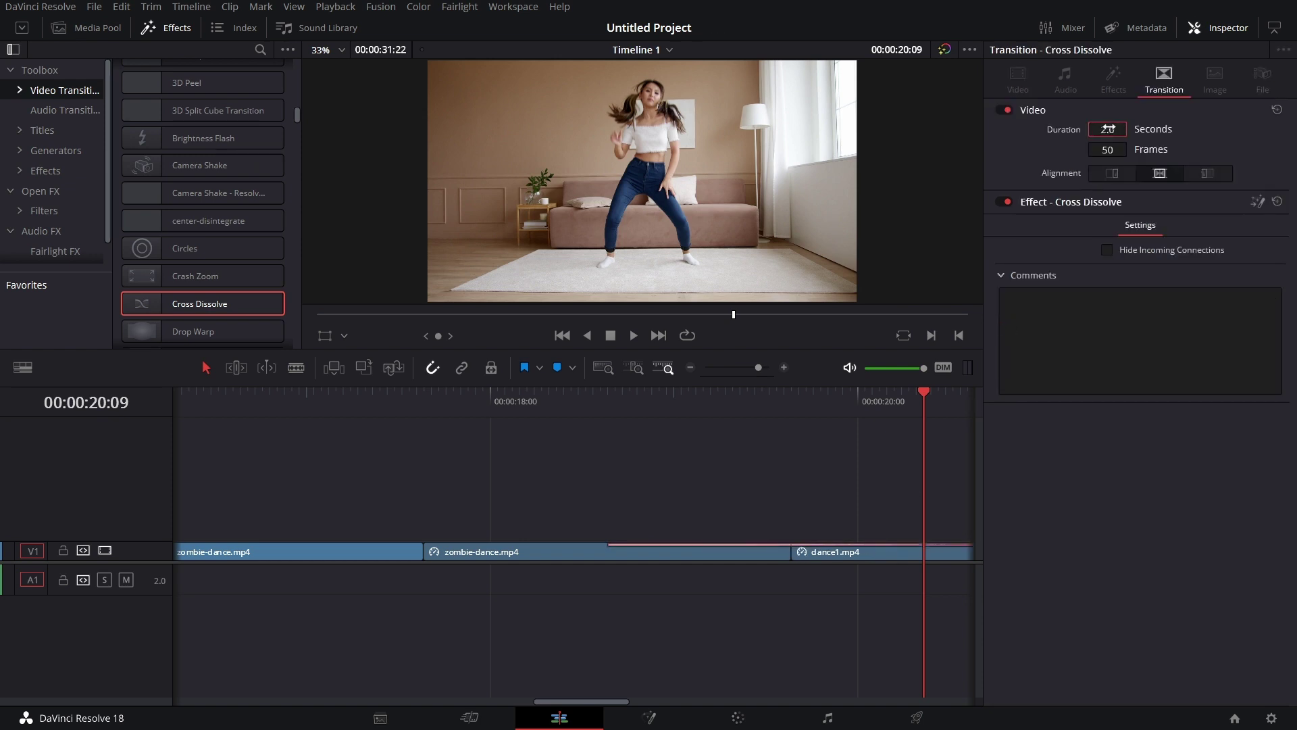
Step: Open the Cross Dissolve transition in Fusion, move the MediaOut1 node away and delete the CrossDissolve node
{"action": "left_click", "coordinate": [1258, 202]}
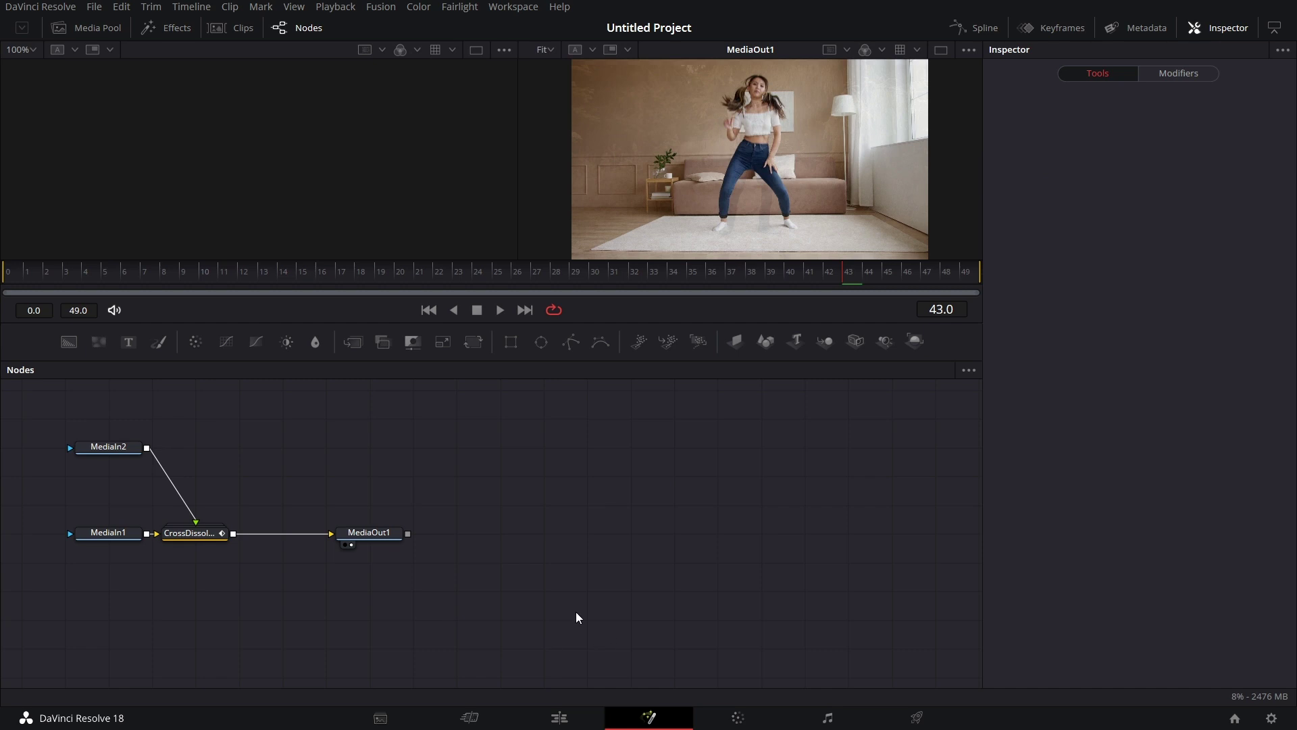
{"action": "left_click_drag", "start_coordinate": [393, 537], "coordinate": [501, 546]}
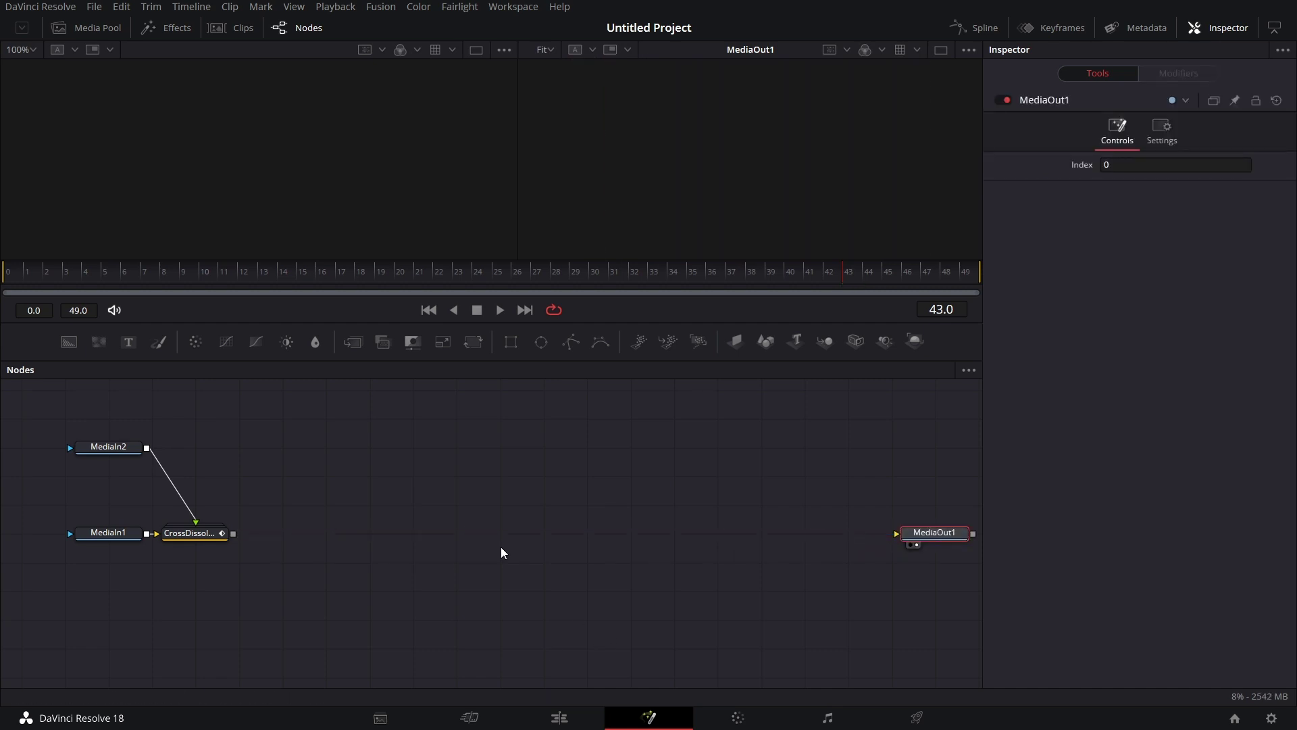
{"action": "left_click", "coordinate": [204, 533]}
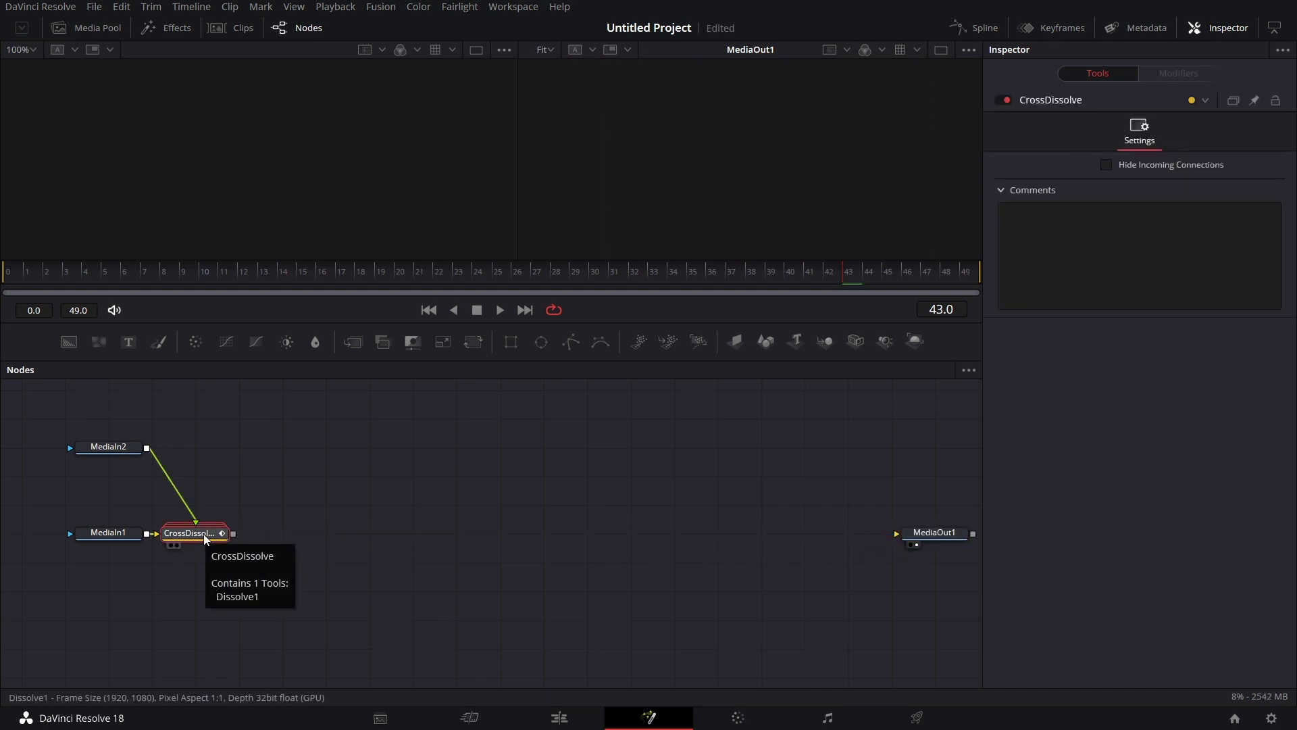
{"action": "key", "text": "Delete"}
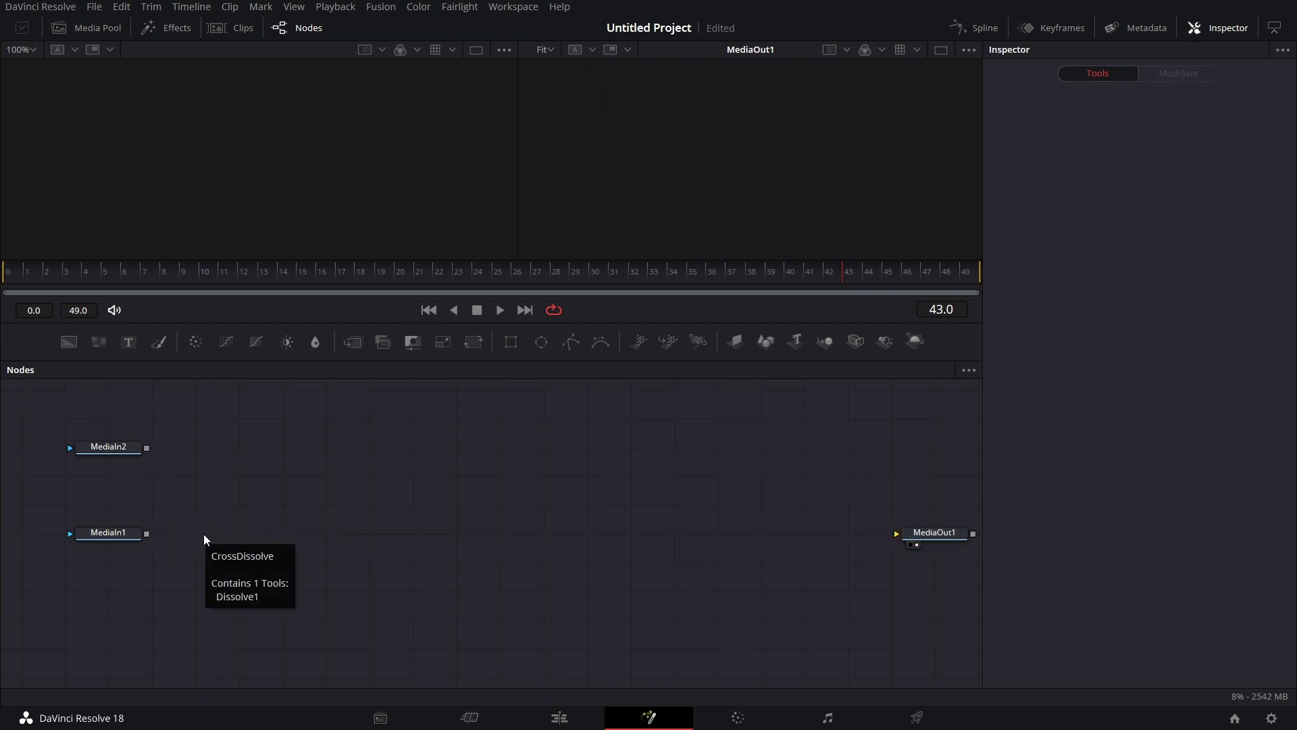
Step: Reposition the media input nodes in the transition's node graph and load one of them into a viewer
{"action": "left_click_drag", "start_coordinate": [107, 444], "coordinate": [108, 473]}
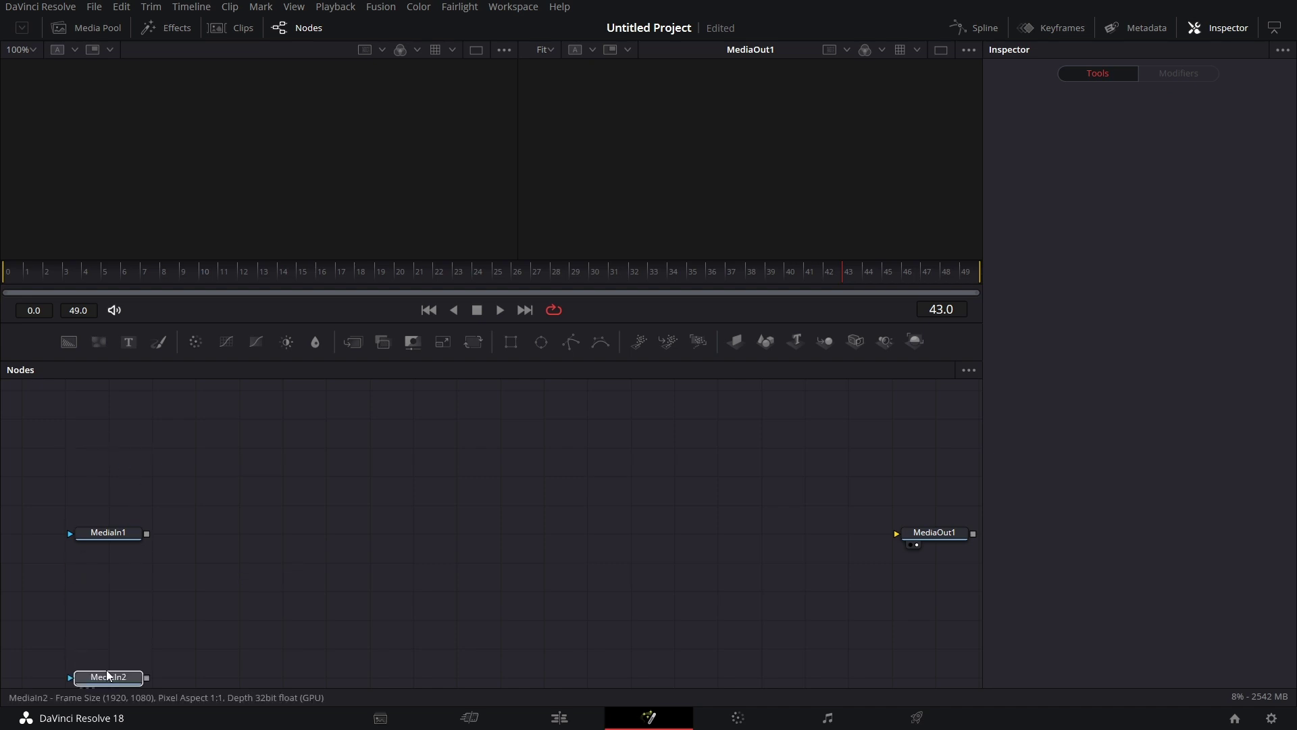
{"action": "left_click_drag", "start_coordinate": [106, 670], "coordinate": [104, 663]}
{"action": "left_click_drag", "start_coordinate": [326, 591], "coordinate": [299, 524]}
{"action": "left_click", "coordinate": [549, 526]}
{"action": "left_click_drag", "start_coordinate": [76, 463], "coordinate": [181, 208]}
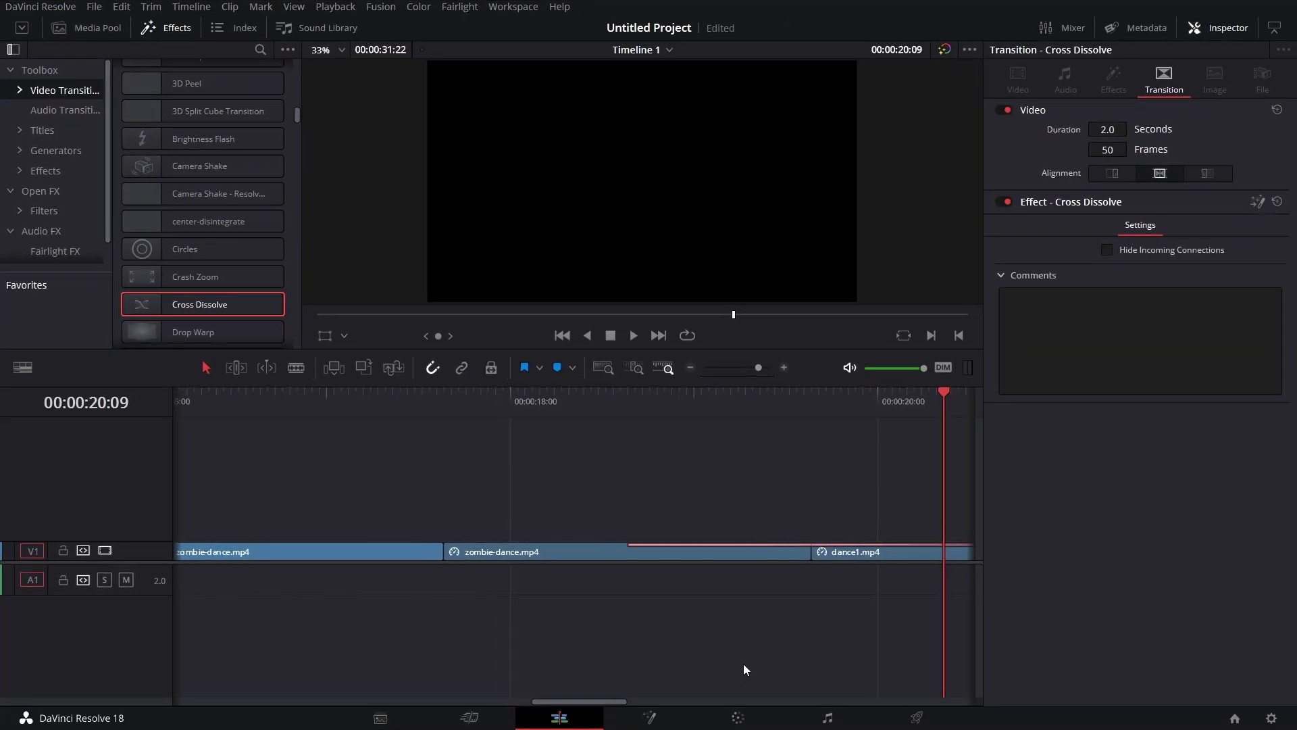
Step: Select both zombie-dance.mp4 clips and set their Zoom to 1.220 and Position Y to -53
{"action": "left_click_drag", "start_coordinate": [369, 507], "coordinate": [485, 550]}
{"action": "left_click", "coordinate": [488, 402]}
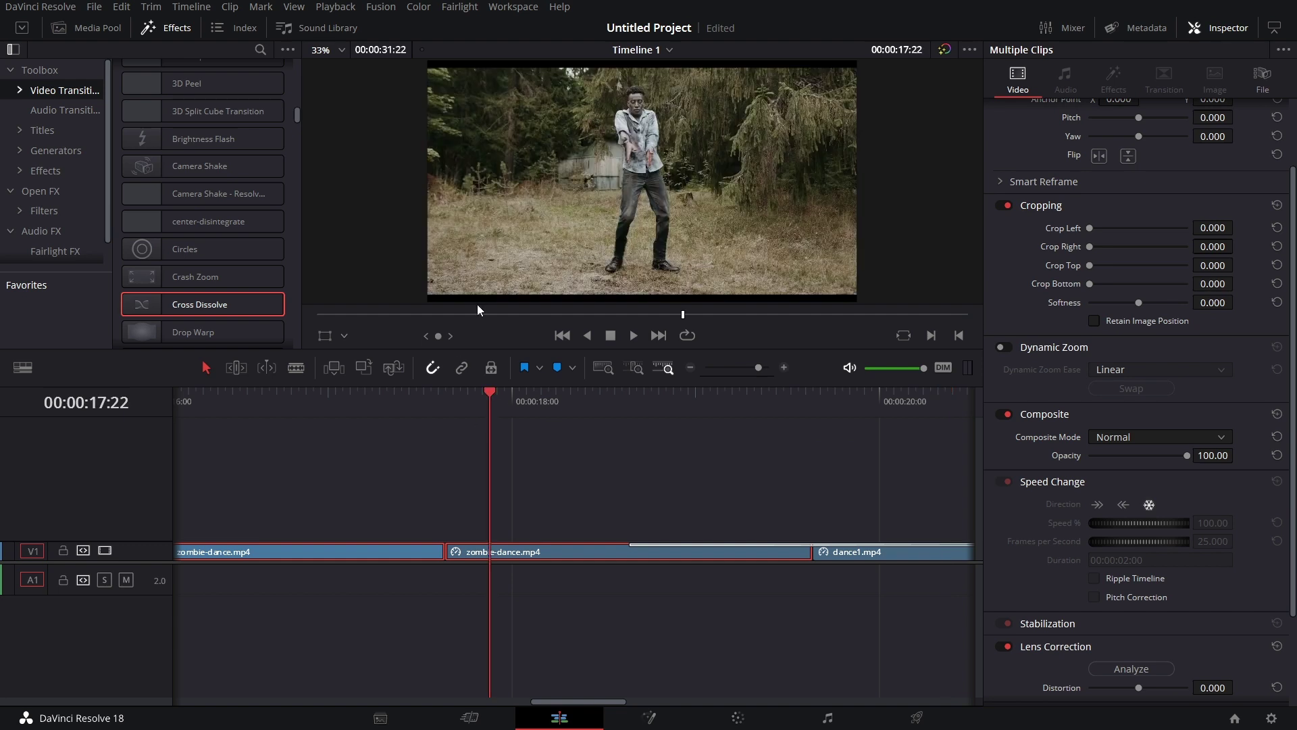
{"action": "scroll", "coordinate": [1153, 221], "scroll_direction": "up", "scroll_amount": 3}
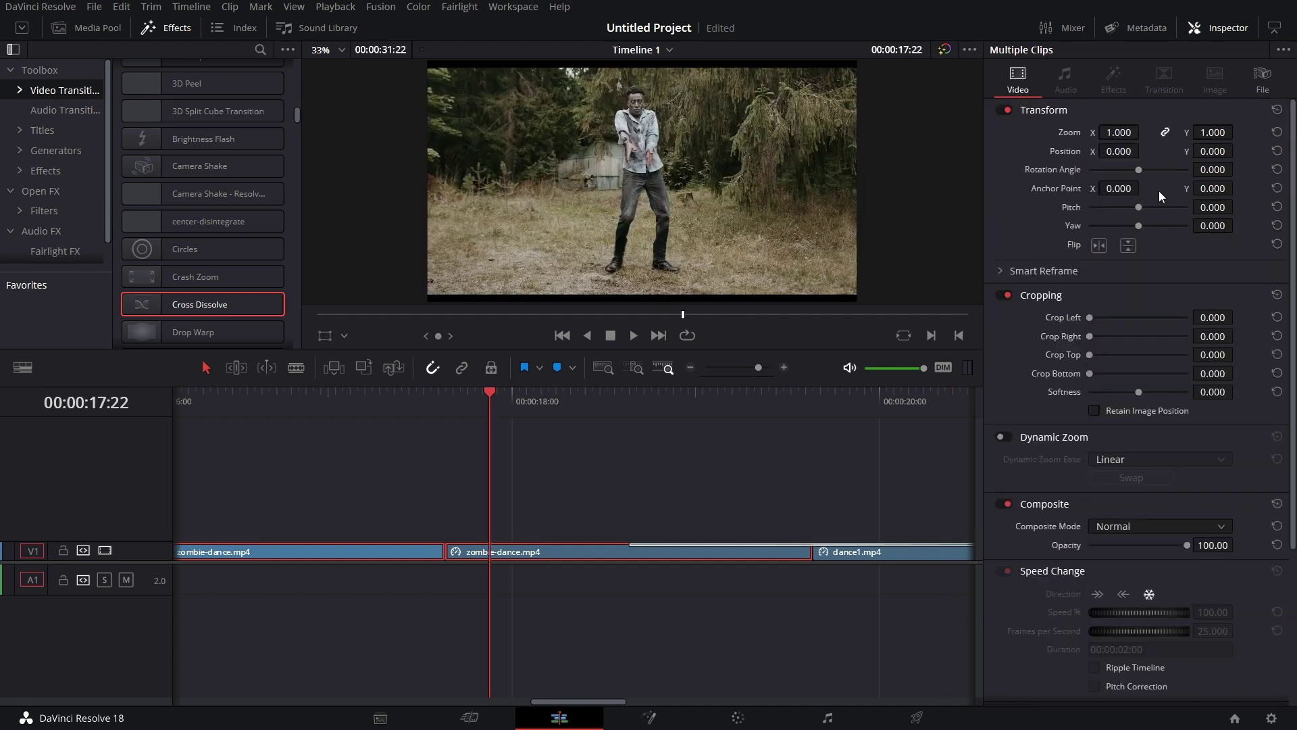
{"action": "left_click_drag", "start_coordinate": [1214, 133], "coordinate": [1190, 156]}
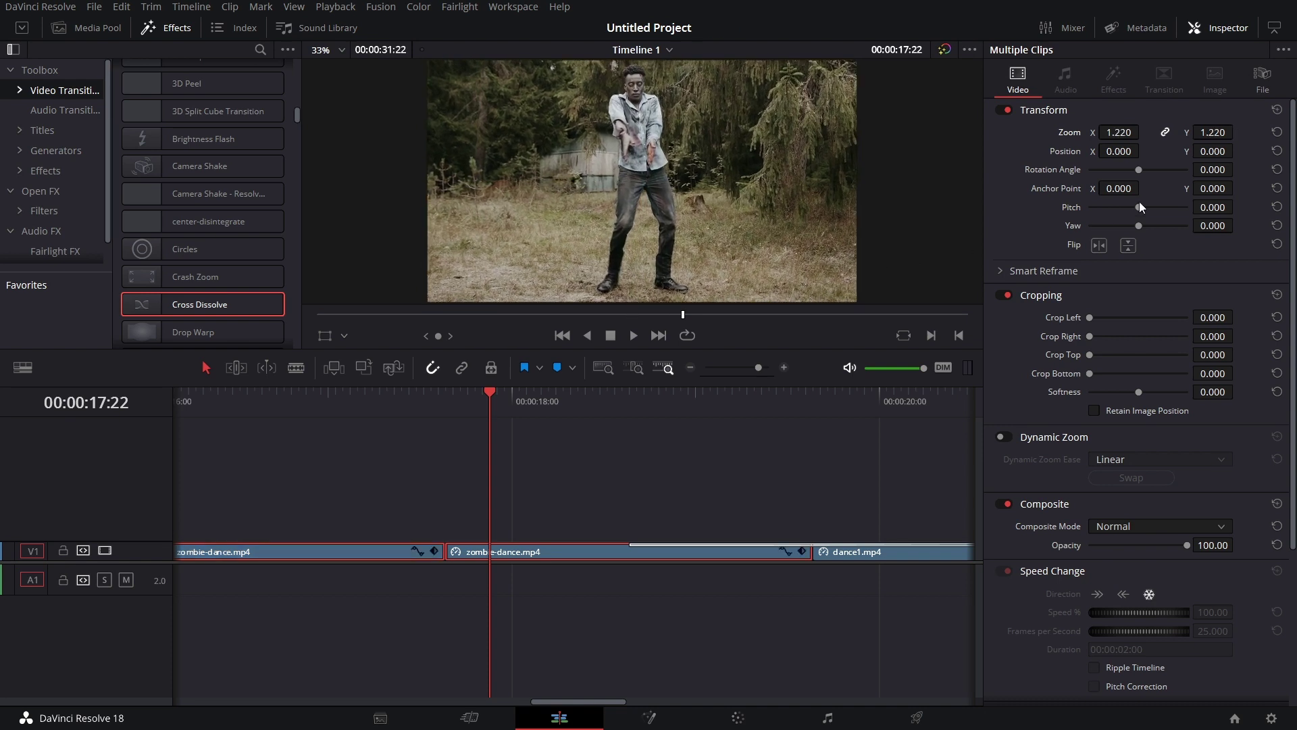
{"action": "left_click_drag", "start_coordinate": [1213, 151], "coordinate": [1177, 151]}
Step: Select both dance1.mp4 clips and set their Zoom to 1.210 and Position Y to -73
{"action": "scroll", "coordinate": [720, 476], "scroll_direction": "right", "scroll_amount": 2}
{"action": "scroll", "coordinate": [581, 478], "scroll_direction": "right", "scroll_amount": 3}
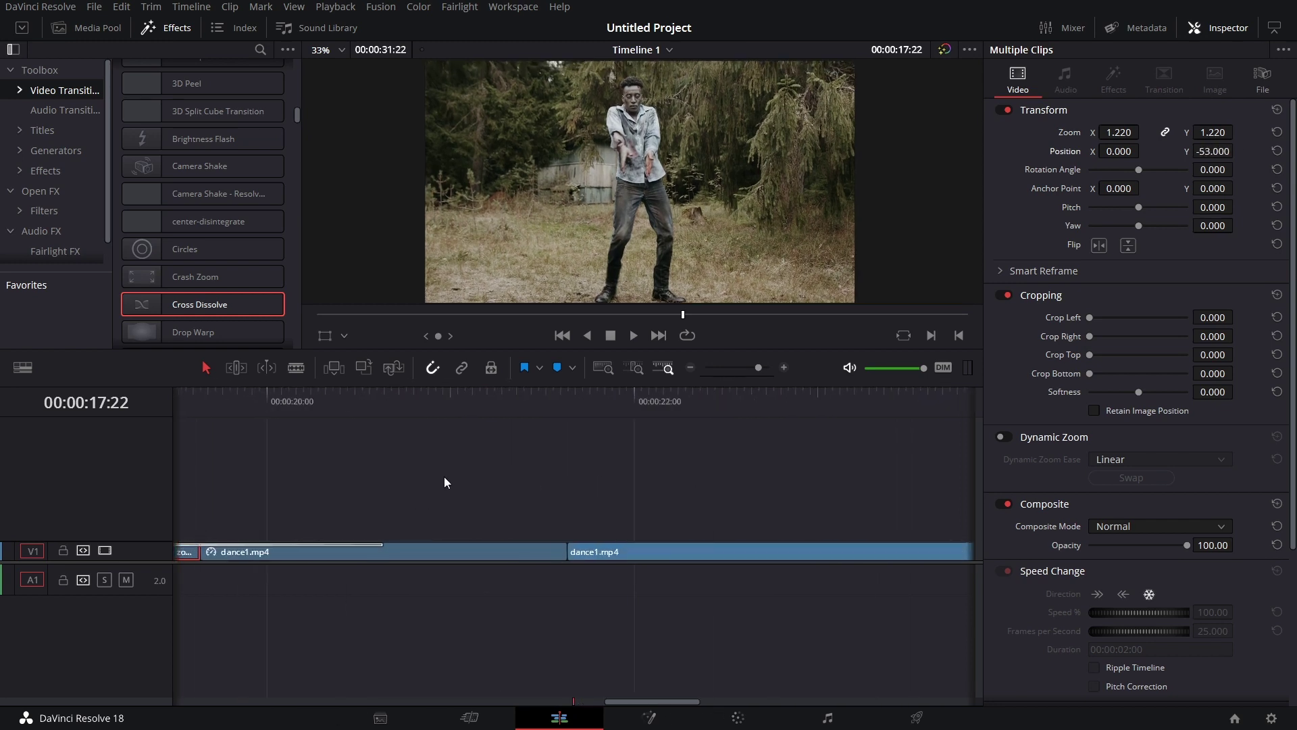
{"action": "left_click_drag", "start_coordinate": [493, 498], "coordinate": [667, 564]}
{"action": "left_click", "coordinate": [601, 399]}
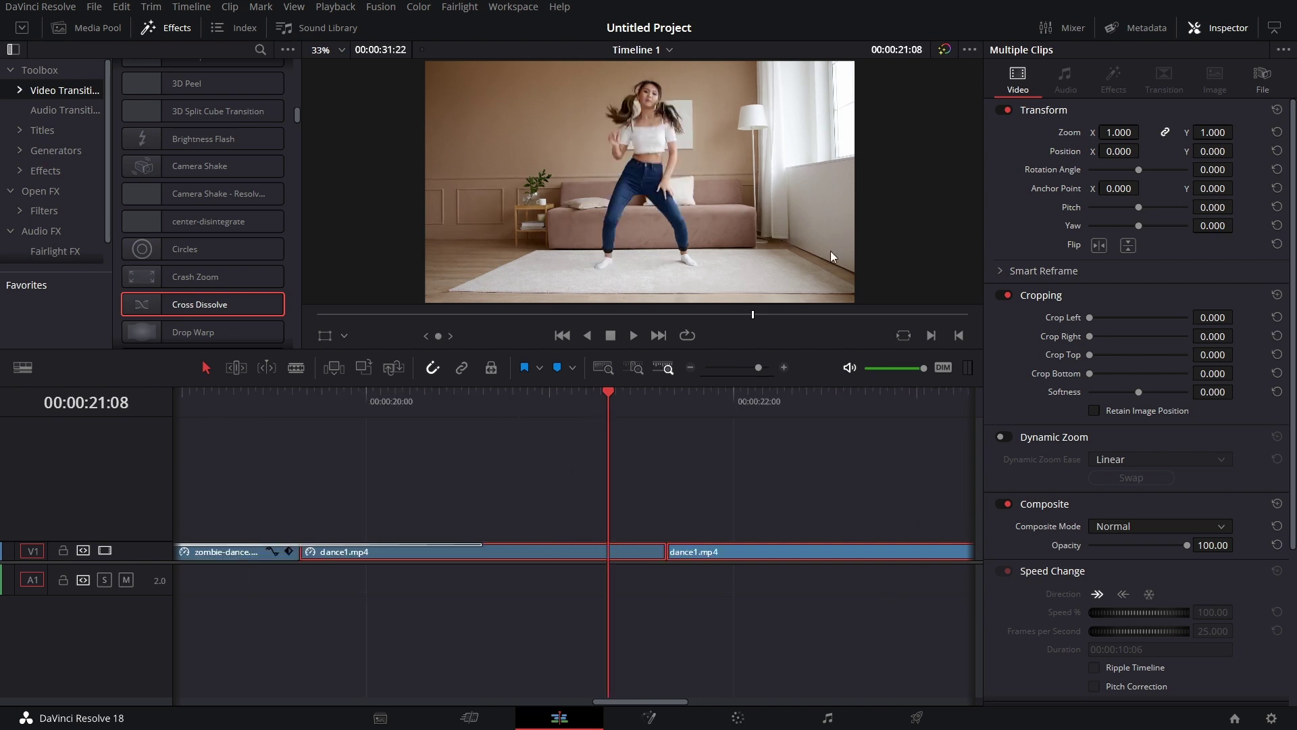
{"action": "left_click_drag", "start_coordinate": [1118, 134], "coordinate": [1188, 150]}
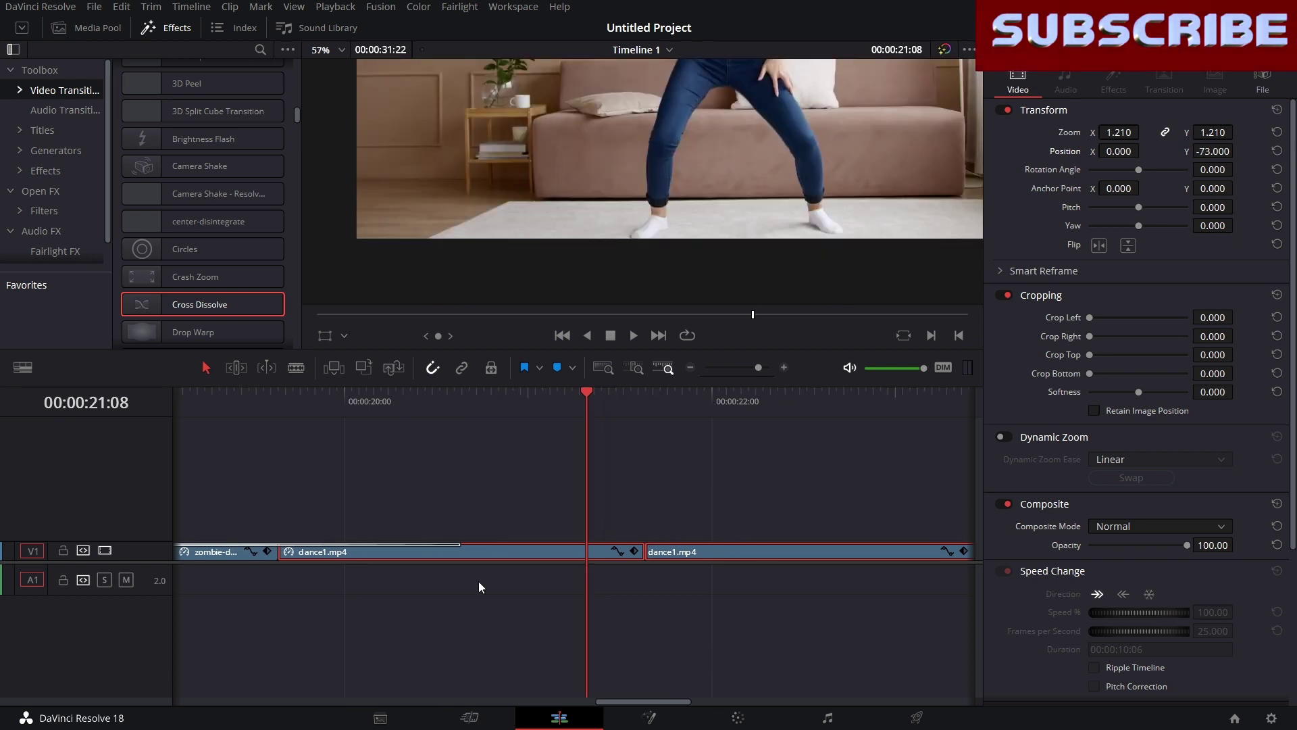
Step: Open the Cross Dissolve transition in Fusion and load MediaIn2 into the second viewer
{"action": "left_click", "coordinate": [458, 545]}
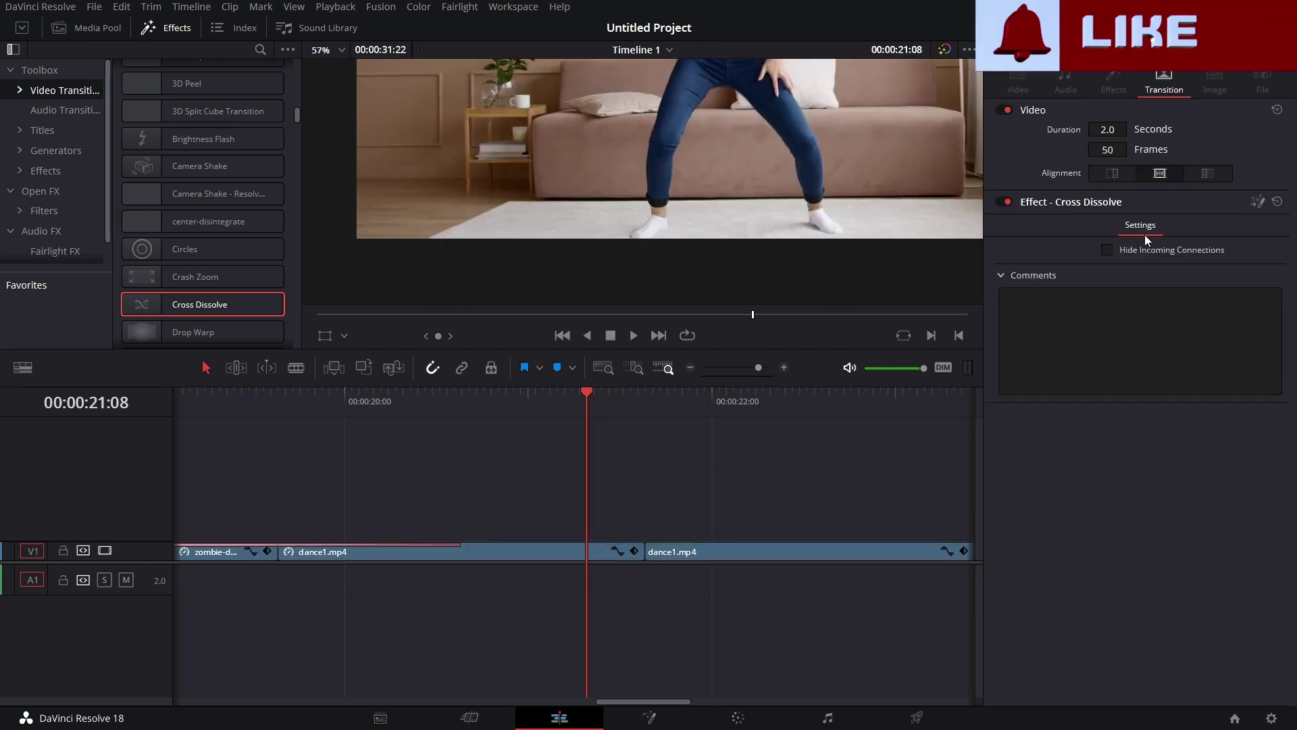
{"action": "left_click", "coordinate": [1259, 202]}
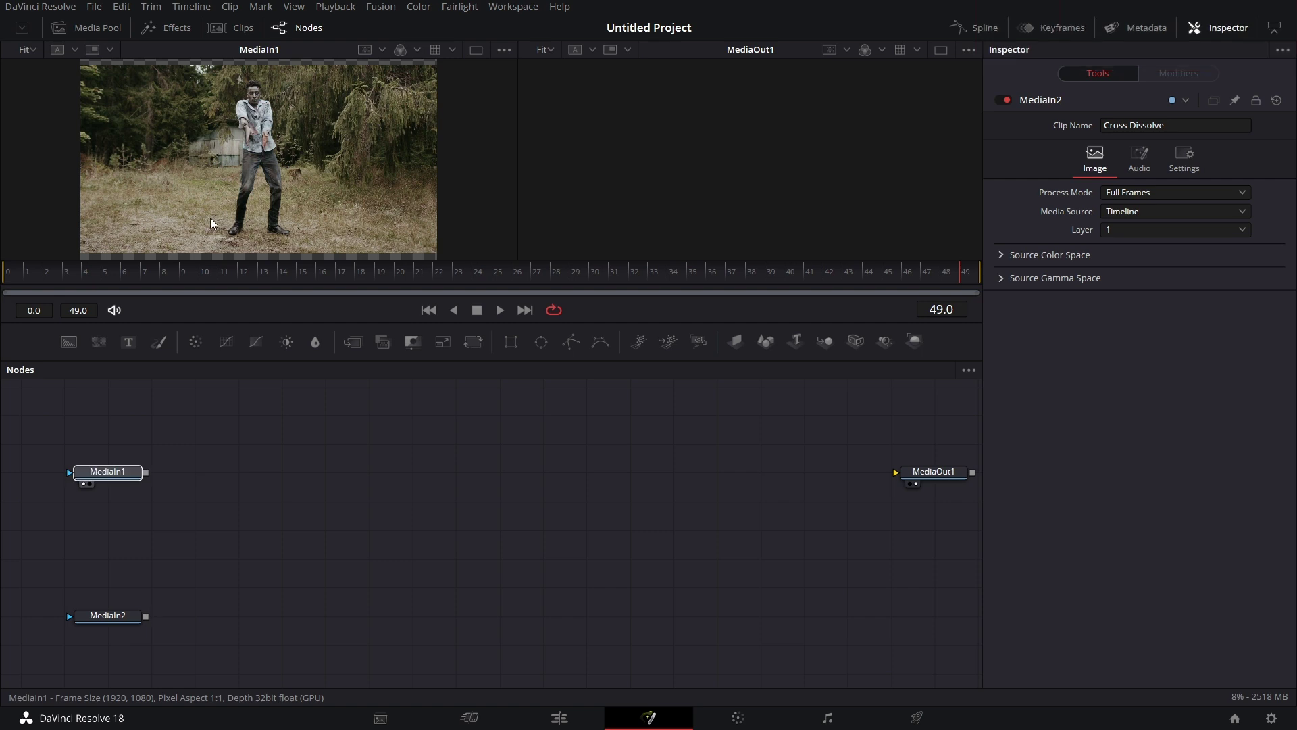
{"action": "left_click", "coordinate": [135, 616]}
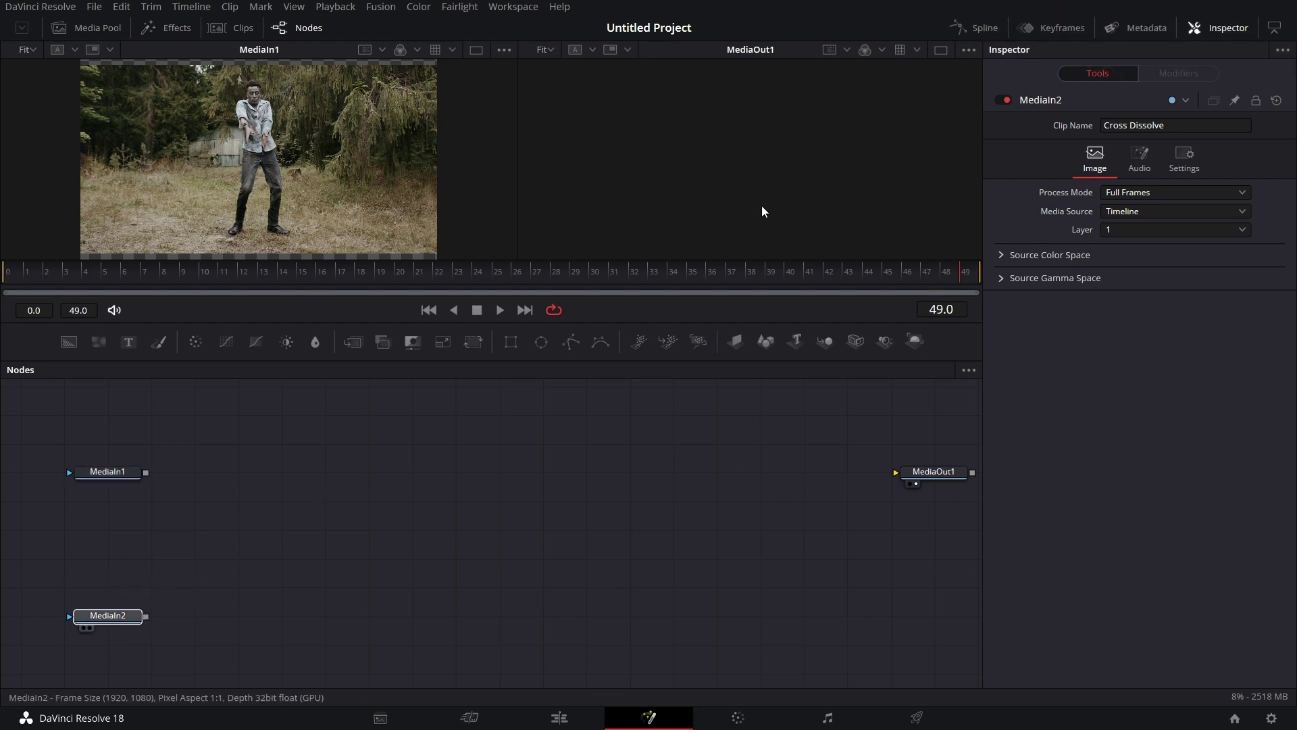
{"action": "left_click_drag", "start_coordinate": [762, 212], "coordinate": [762, 212]}
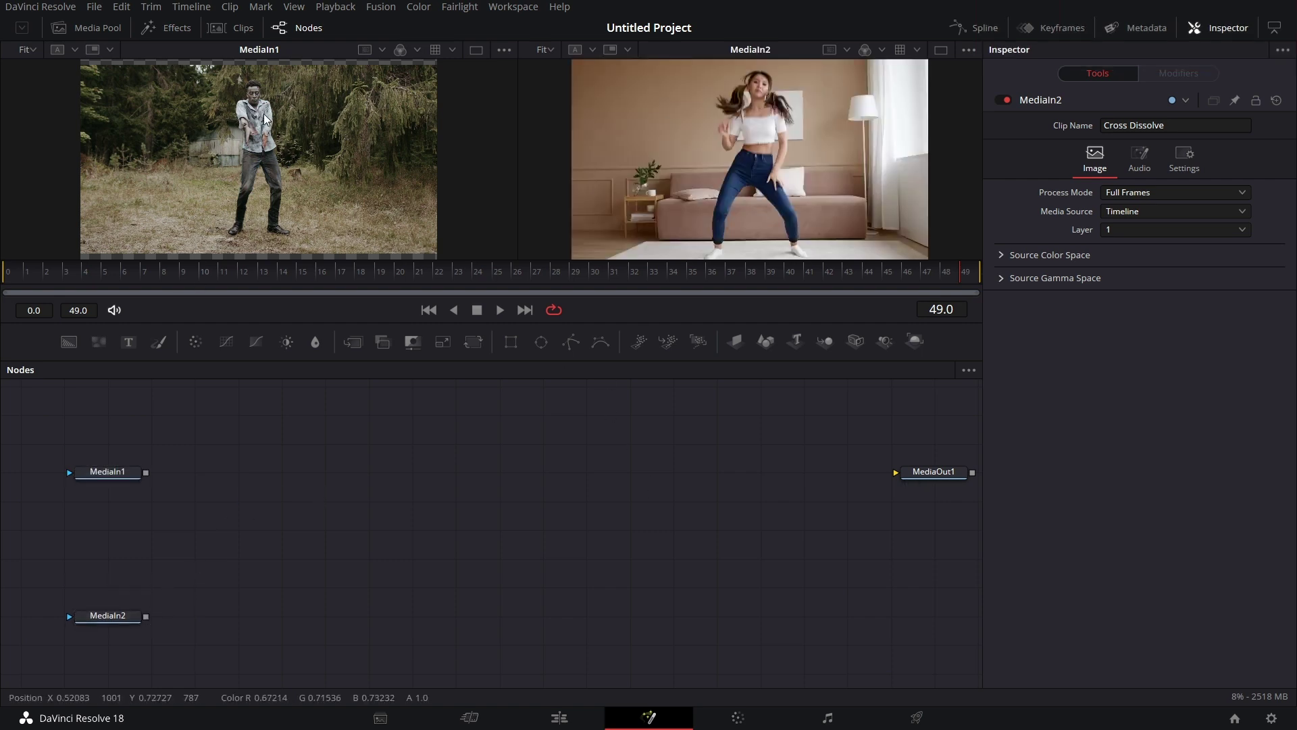
Step: Switch to a single viewer and display MediaIn1 in it
{"action": "left_click", "coordinate": [940, 49]}
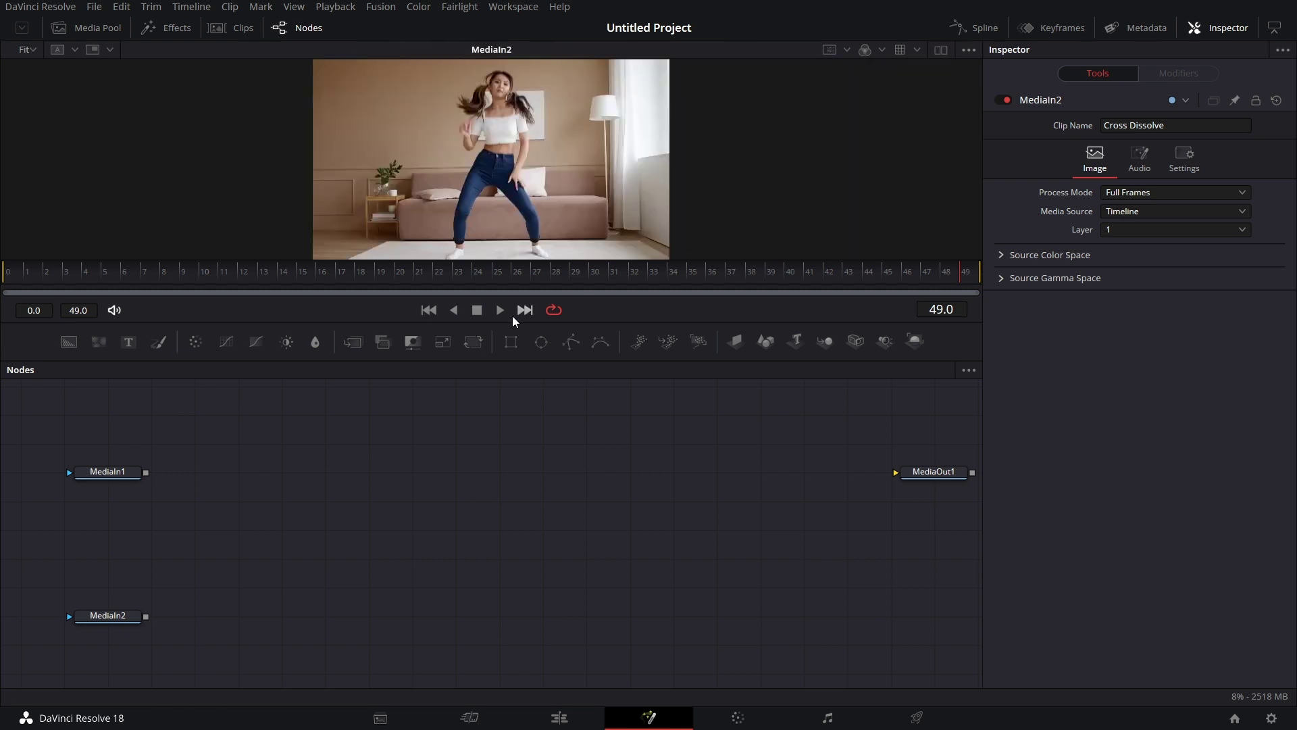
{"action": "left_click", "coordinate": [120, 473]}
{"action": "left_click_drag", "start_coordinate": [585, 188], "coordinate": [613, 169]}
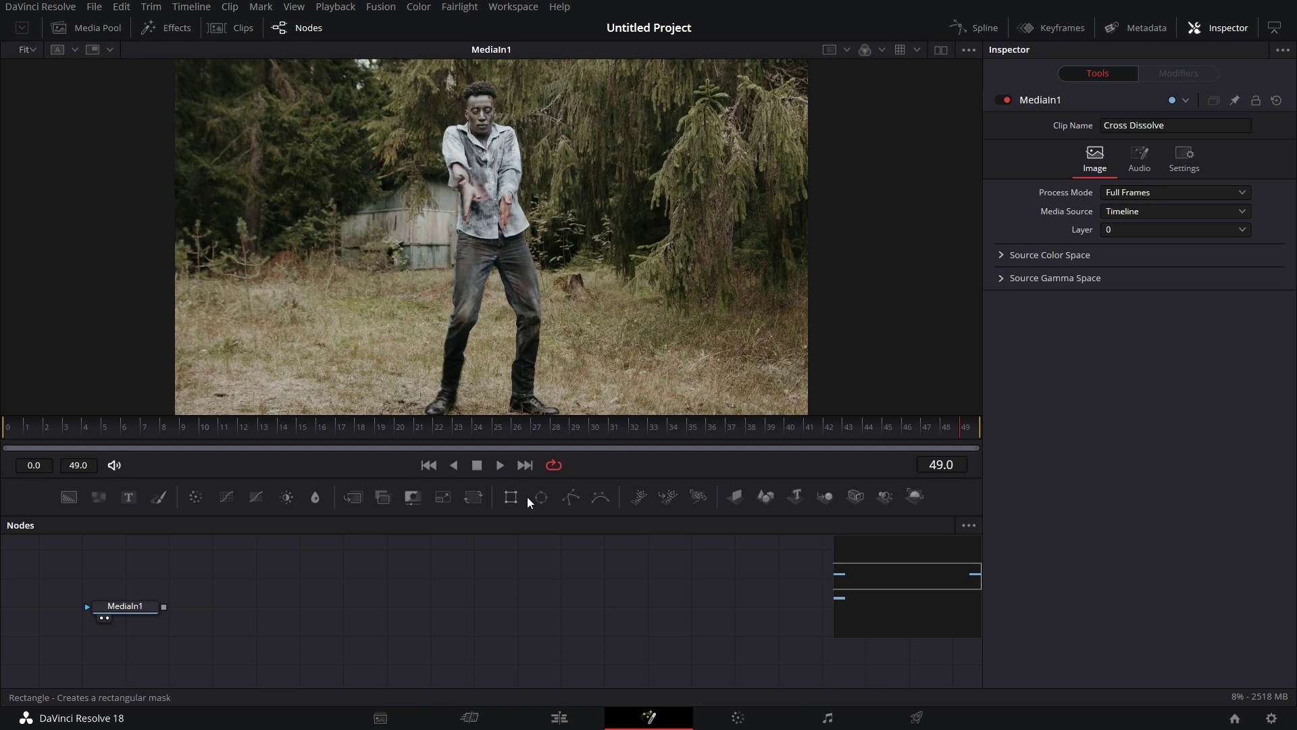
Step: Add a Polygon mask node and trace a closed outline around the standing zombie dancer in MediaIn1
{"action": "left_click_drag", "start_coordinate": [572, 501], "coordinate": [382, 628]}
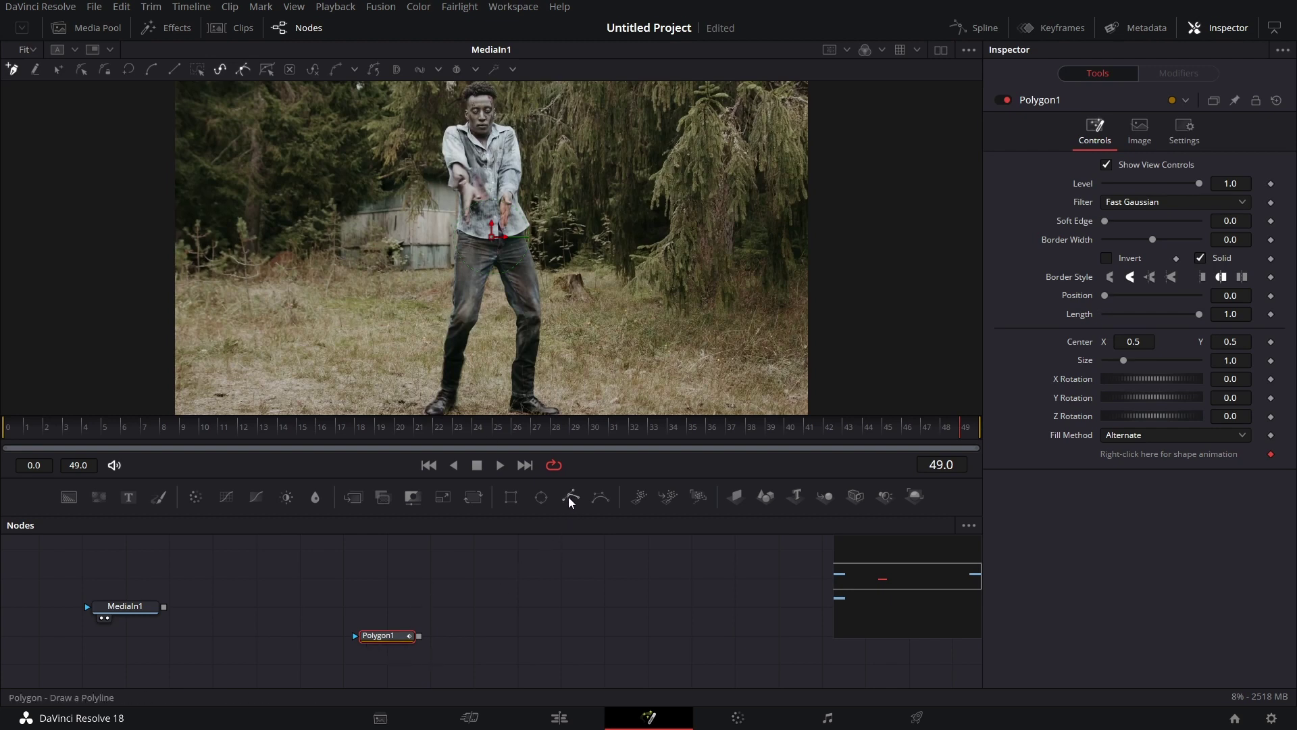
{"action": "scroll", "coordinate": [460, 318], "scroll_direction": "up", "scroll_amount": 5}
{"action": "mouse_move", "coordinate": [493, 327]}
{"action": "left_mouse_down"}
{"action": "mouse_move", "coordinate": [563, 83]}
{"action": "mouse_move", "coordinate": [492, 255]}
{"action": "mouse_move", "coordinate": [486, 405]}
{"action": "left_mouse_up"}
{"action": "left_click", "coordinate": [497, 343]}
{"action": "left_click", "coordinate": [454, 347]}
{"action": "left_click", "coordinate": [438, 341]}
{"action": "left_click", "coordinate": [435, 331]}
{"action": "left_click", "coordinate": [442, 316]}
{"action": "left_click", "coordinate": [451, 306]}
{"action": "left_click", "coordinate": [455, 124]}
{"action": "left_click_drag", "start_coordinate": [454, 116], "coordinate": [475, 351]}
{"action": "left_click", "coordinate": [462, 260]}
{"action": "left_click", "coordinate": [475, 199]}
{"action": "left_click", "coordinate": [509, 189]}
{"action": "left_click", "coordinate": [526, 164]}
{"action": "left_click", "coordinate": [521, 114]}
{"action": "left_click_drag", "start_coordinate": [521, 115], "coordinate": [525, 162]}
{"action": "left_click", "coordinate": [604, 169]}
{"action": "left_click", "coordinate": [654, 251]}
{"action": "mouse_move", "coordinate": [669, 294]}
{"action": "left_mouse_down"}
{"action": "mouse_move", "coordinate": [614, 94]}
{"action": "mouse_move", "coordinate": [625, 138]}
{"action": "left_mouse_up"}
{"action": "left_click", "coordinate": [624, 243]}
{"action": "left_click", "coordinate": [614, 154]}
{"action": "mouse_move", "coordinate": [620, 182]}
{"action": "left_mouse_down"}
{"action": "mouse_move", "coordinate": [621, 402]}
{"action": "mouse_move", "coordinate": [625, 289]}
{"action": "left_mouse_up"}
{"action": "left_click", "coordinate": [492, 192]}
{"action": "left_click_drag", "start_coordinate": [492, 191], "coordinate": [493, 307]}
{"action": "left_click", "coordinate": [484, 189]}
{"action": "mouse_move", "coordinate": [477, 116]}
{"action": "left_mouse_down"}
{"action": "mouse_move", "coordinate": [415, 279]}
{"action": "mouse_move", "coordinate": [405, 180]}
{"action": "left_mouse_up"}
{"action": "left_click", "coordinate": [420, 274]}
{"action": "left_click_drag", "start_coordinate": [385, 319], "coordinate": [427, 131]}
{"action": "left_click", "coordinate": [406, 182]}
{"action": "left_click", "coordinate": [390, 194]}
Step: Move the Polygon1 node closer to MediaIn1 and fit the whole frame in the viewer
{"action": "left_click_drag", "start_coordinate": [479, 624], "coordinate": [489, 599]}
{"action": "left_click_drag", "start_coordinate": [413, 614], "coordinate": [239, 612]}
{"action": "left_click_drag", "start_coordinate": [568, 667], "coordinate": [623, 621]}
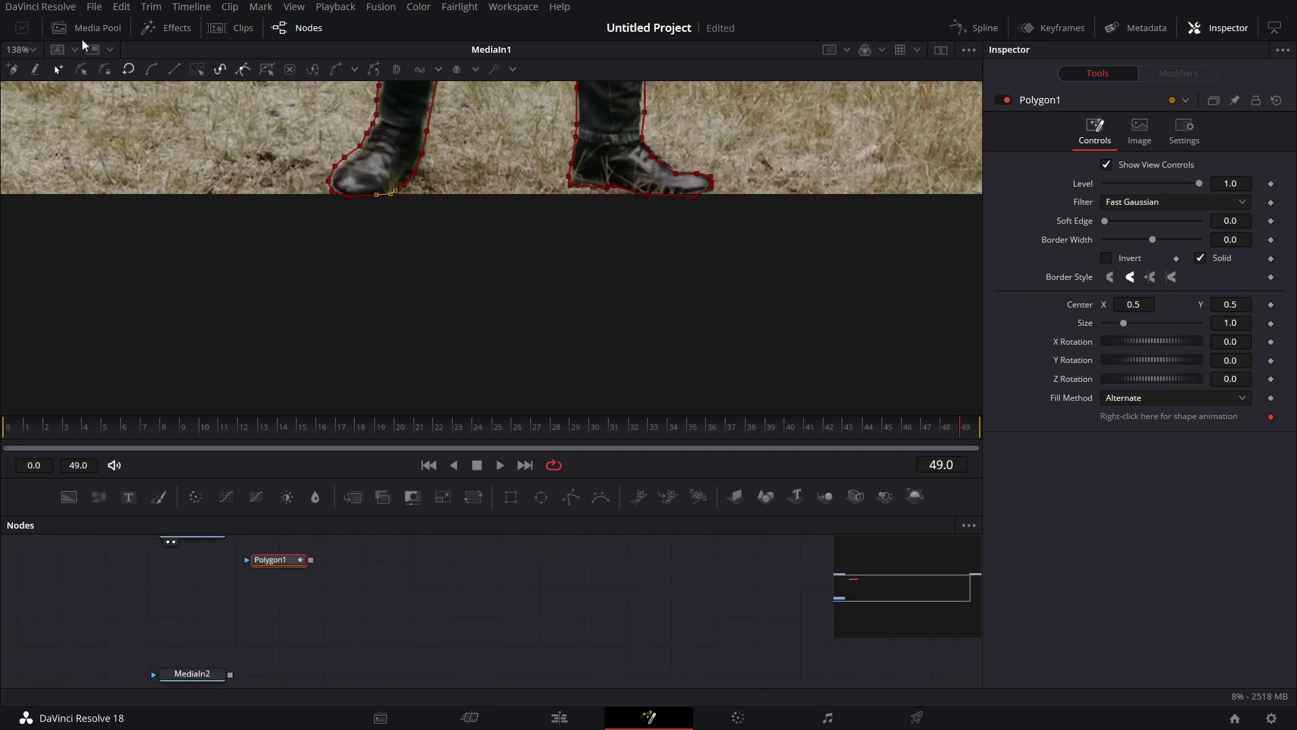
{"action": "left_click", "coordinate": [35, 51]}
{"action": "left_click", "coordinate": [29, 68]}
Step: Add a Merge node with MediaIn1 as its foreground and a new Background node as its background
{"action": "left_click_drag", "start_coordinate": [479, 671], "coordinate": [529, 720]}
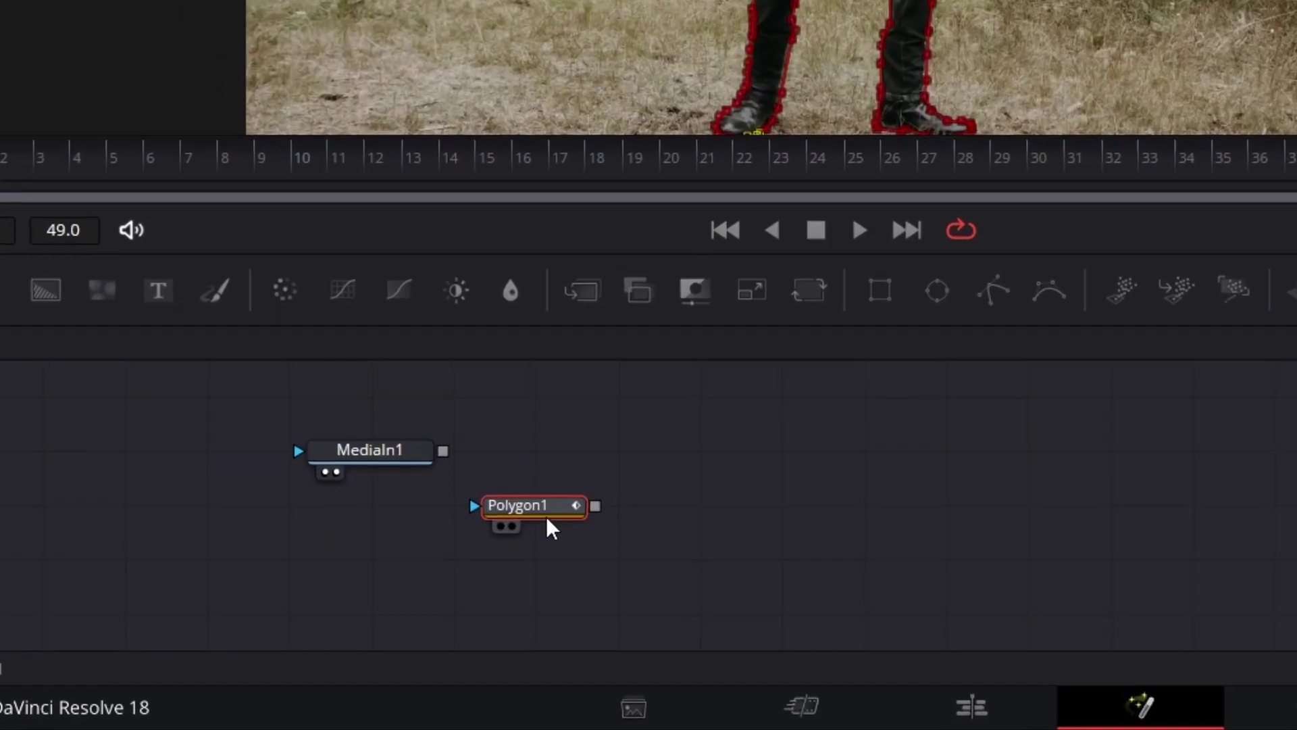
{"action": "left_click_drag", "start_coordinate": [545, 516], "coordinate": [584, 521]}
{"action": "left_click_drag", "start_coordinate": [577, 296], "coordinate": [583, 468]}
{"action": "left_click_drag", "start_coordinate": [468, 431], "coordinate": [661, 407]}
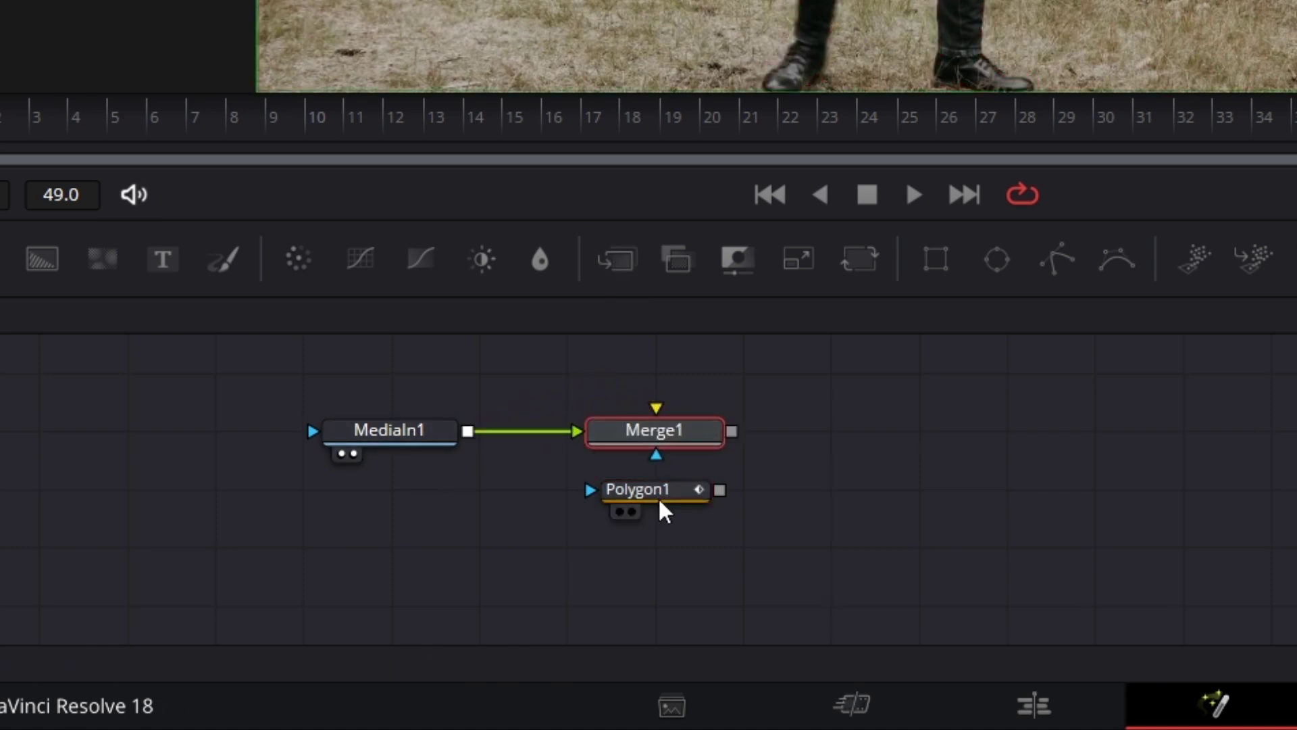
{"action": "left_click_drag", "start_coordinate": [40, 264], "coordinate": [884, 543]}
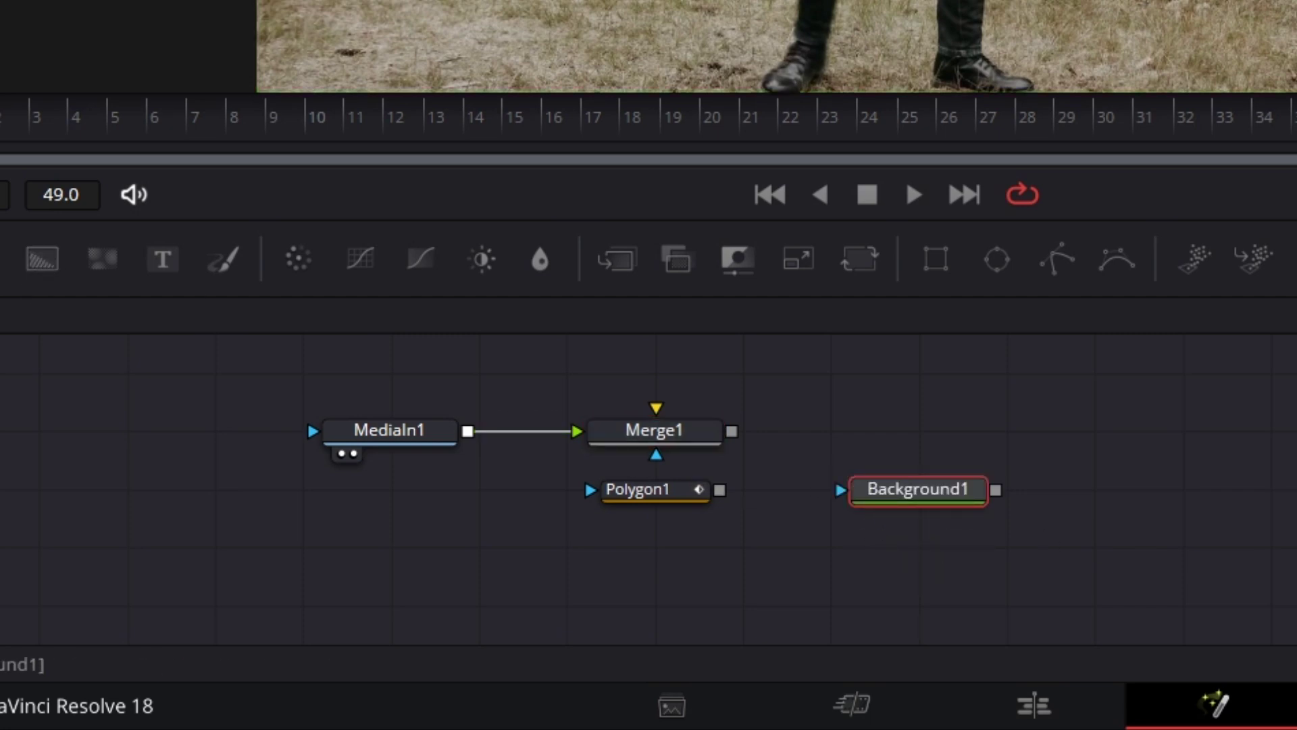
{"action": "left_click_drag", "start_coordinate": [996, 489], "coordinate": [654, 407]}
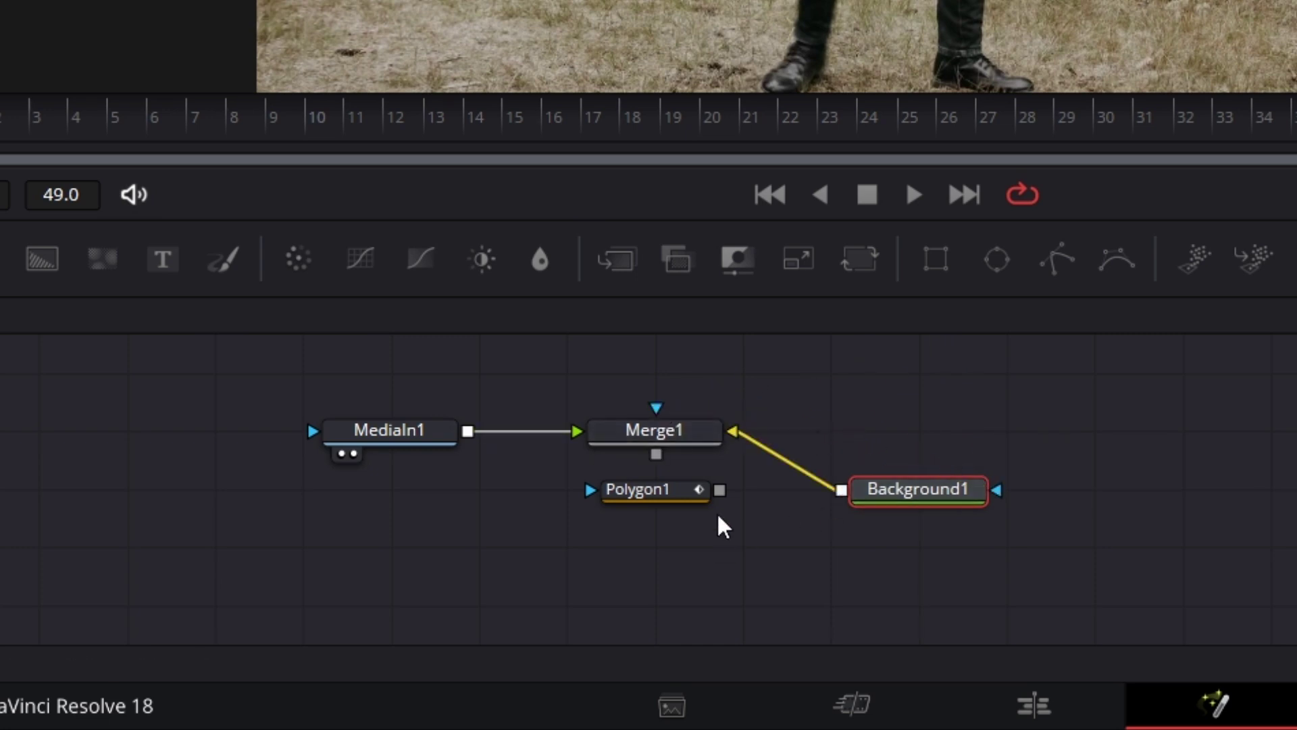
Step: Connect Polygon1 to Merge1's effect mask input and display Merge1 in the viewer
{"action": "left_click_drag", "start_coordinate": [658, 507], "coordinate": [658, 401]}
{"action": "left_click", "coordinate": [618, 500]}
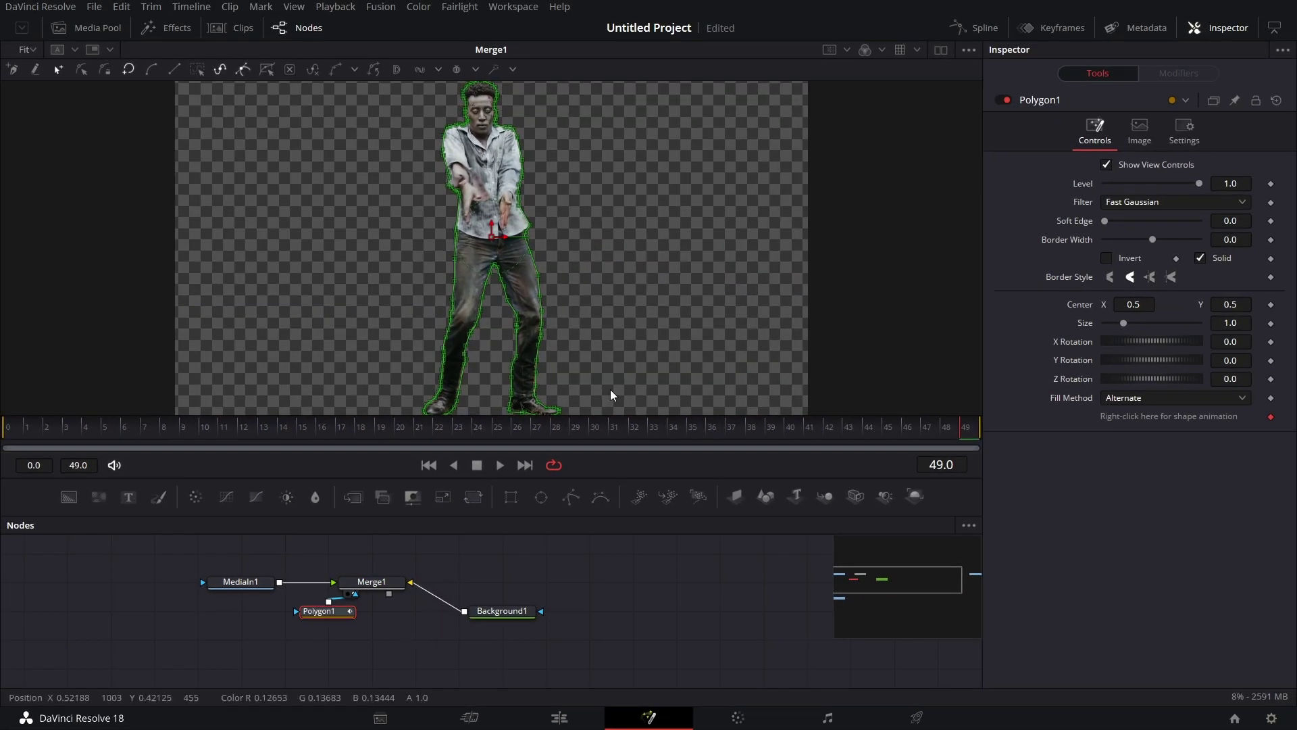
{"action": "left_click", "coordinate": [713, 596]}
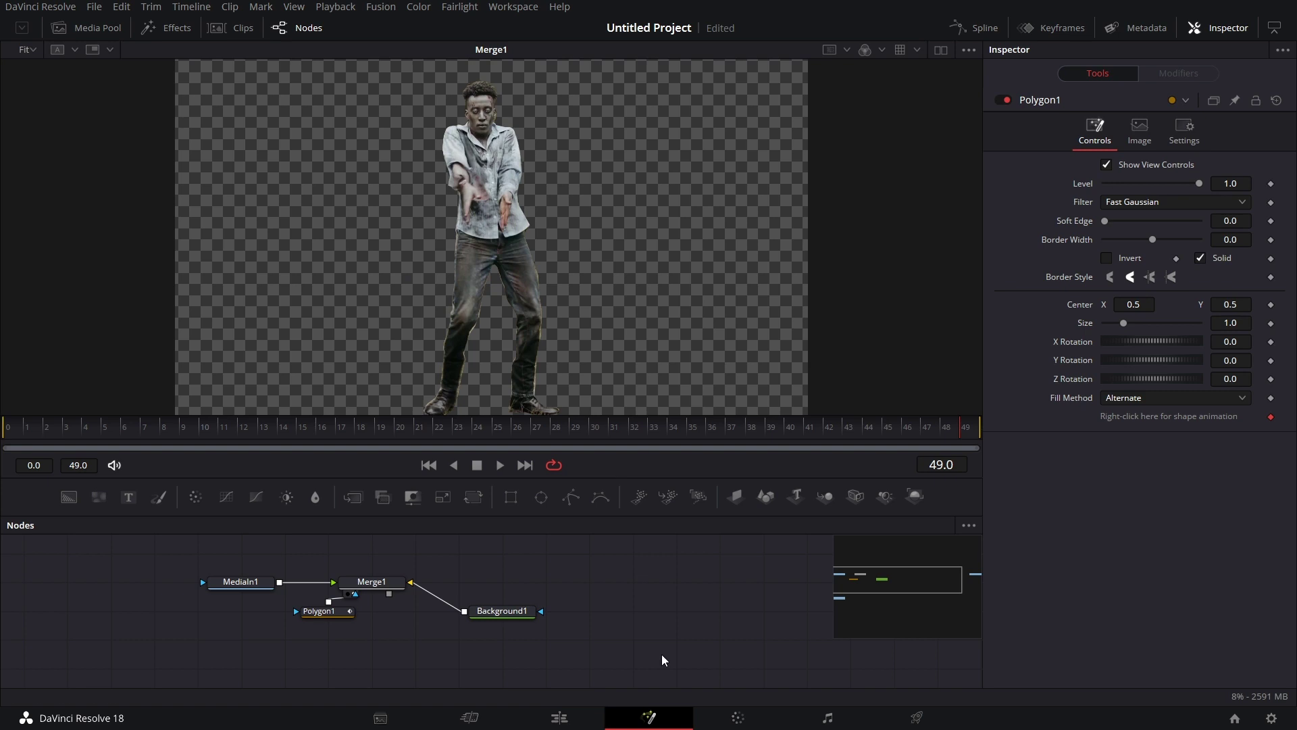
Step: Set the Soft Edge of Polygon1 to 0.0025
{"action": "left_click", "coordinate": [327, 612]}
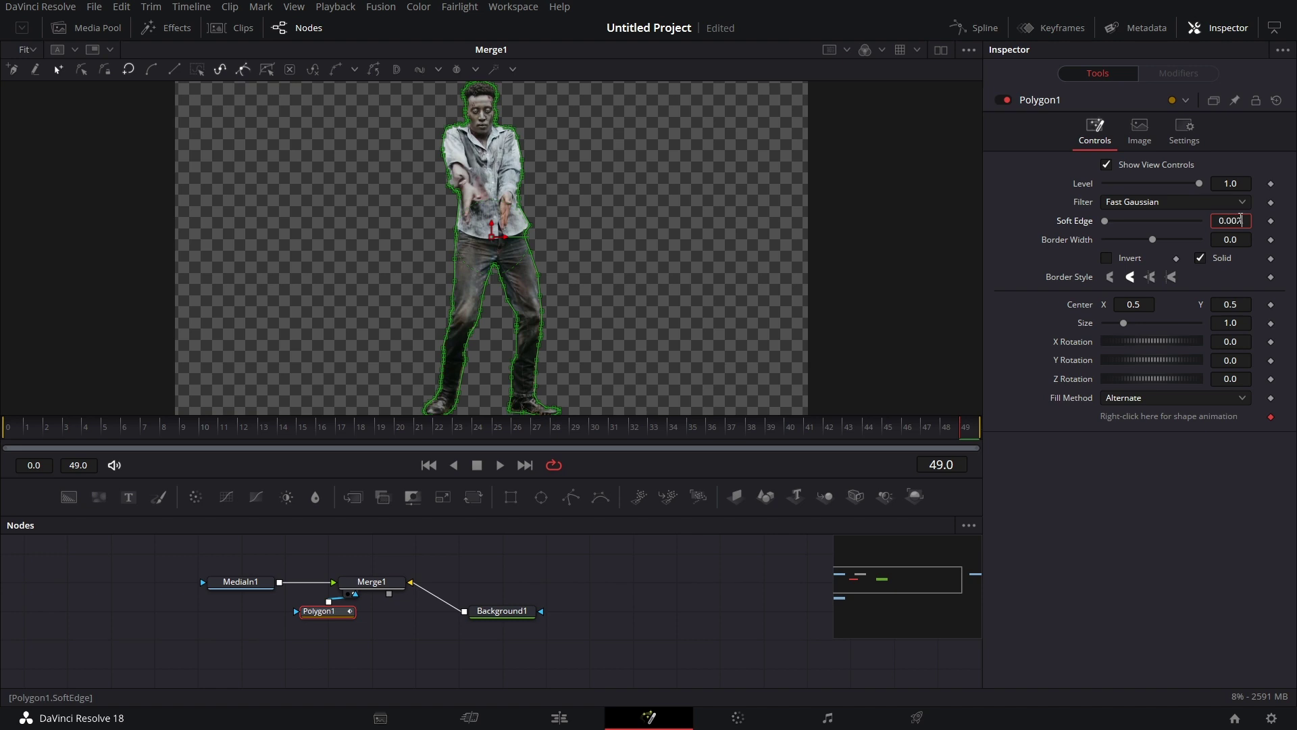
{"action": "key", "text": "Tab"}
{"action": "left_click", "coordinate": [612, 600]}
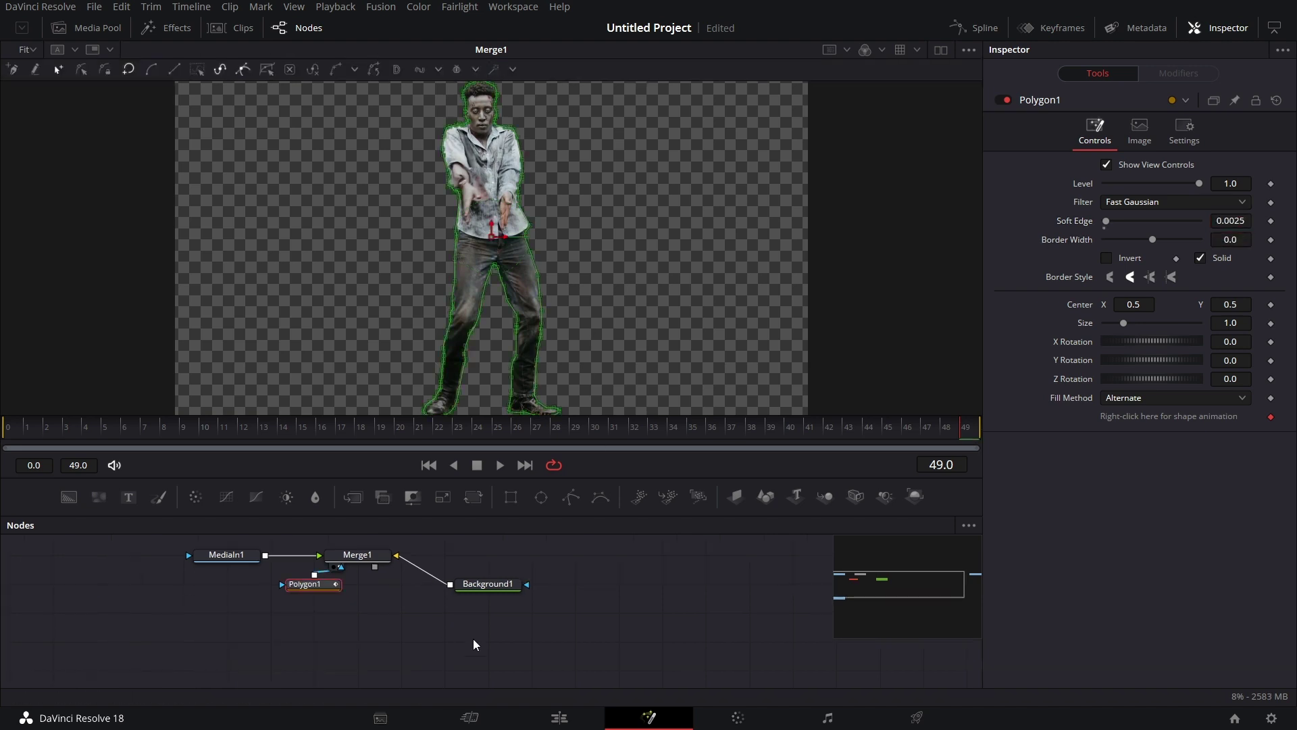
Step: Load MediaIn2 into the viewer and add a second Polygon node beside it
{"action": "left_click_drag", "start_coordinate": [473, 645], "coordinate": [512, 549]}
{"action": "left_click_drag", "start_coordinate": [287, 600], "coordinate": [527, 272]}
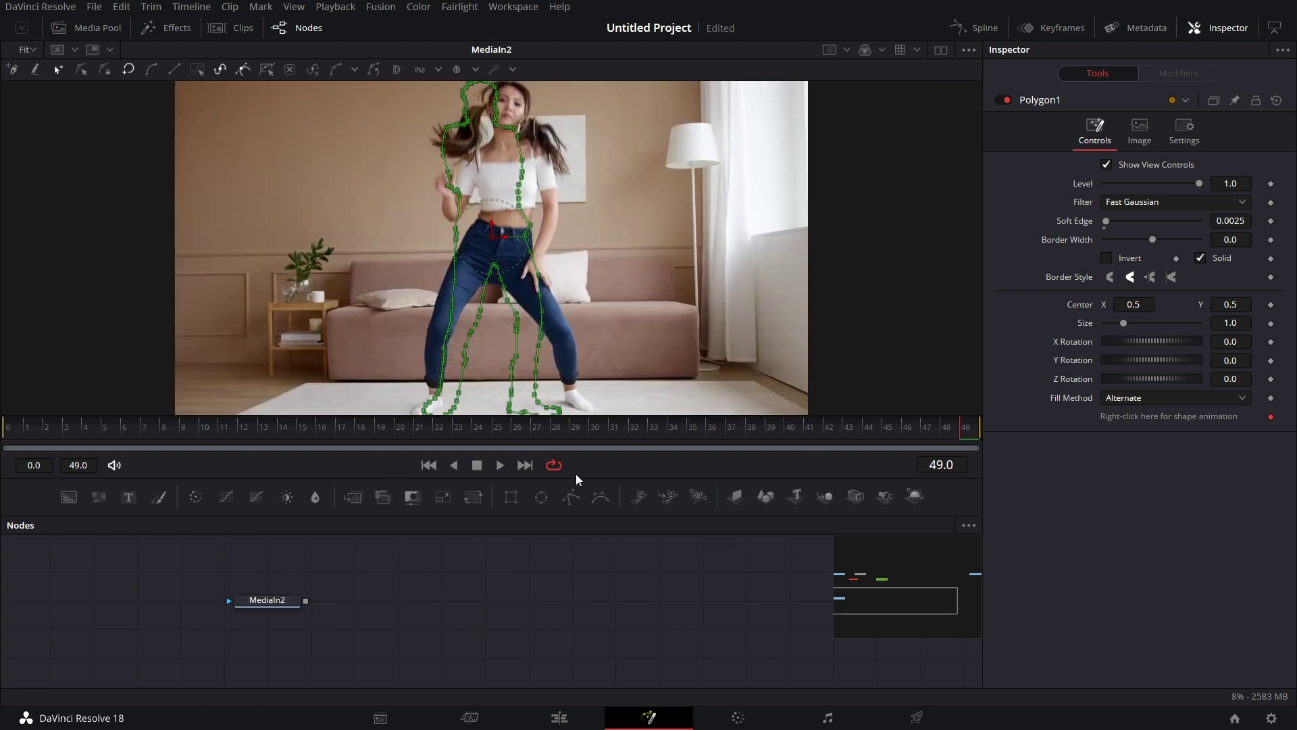
{"action": "left_click_drag", "start_coordinate": [573, 499], "coordinate": [491, 629]}
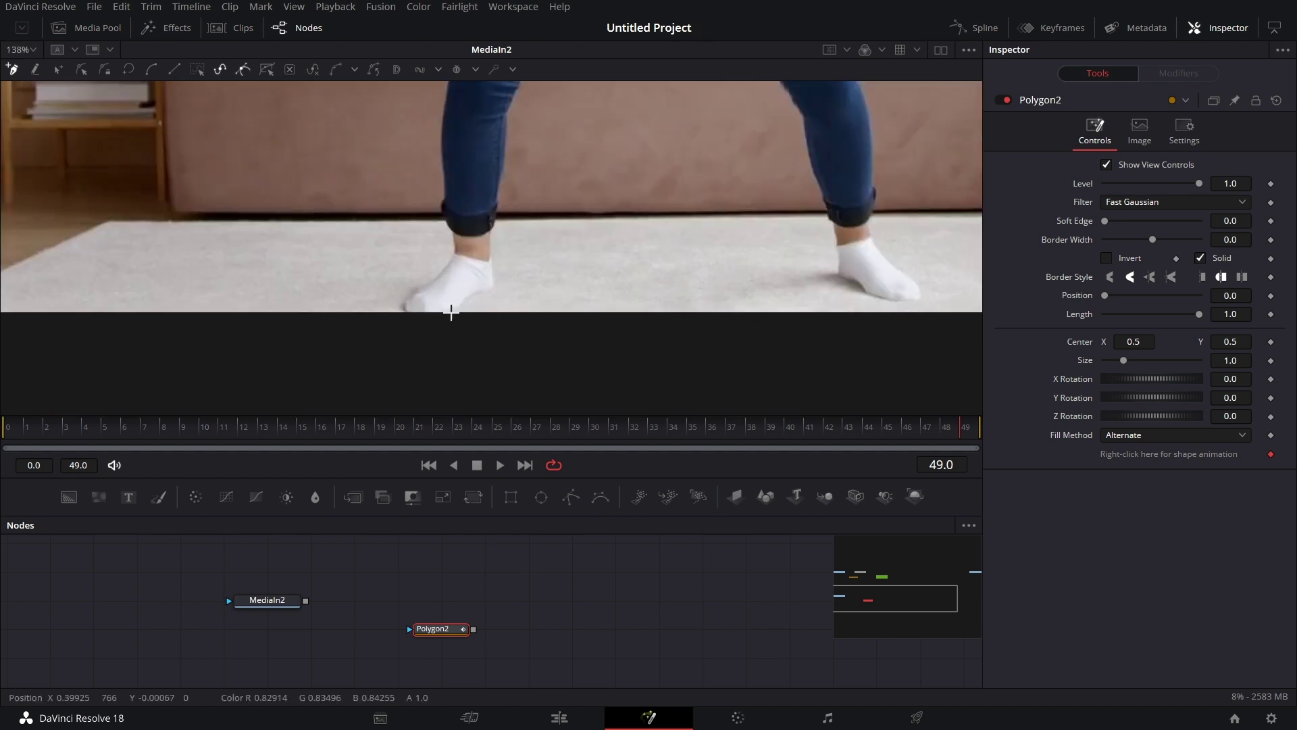
Step: Trace a closed polygon around the dancing woman, following her arms, hair, legs and feet
{"action": "left_click", "coordinate": [406, 303]}
{"action": "left_click", "coordinate": [442, 269]}
{"action": "left_click", "coordinate": [452, 223]}
{"action": "scroll", "coordinate": [459, 222], "scroll_direction": "up", "scroll_amount": 5}
{"action": "left_click", "coordinate": [539, 208]}
{"action": "left_click", "coordinate": [550, 100]}
{"action": "left_click", "coordinate": [507, 186]}
{"action": "left_click", "coordinate": [461, 189]}
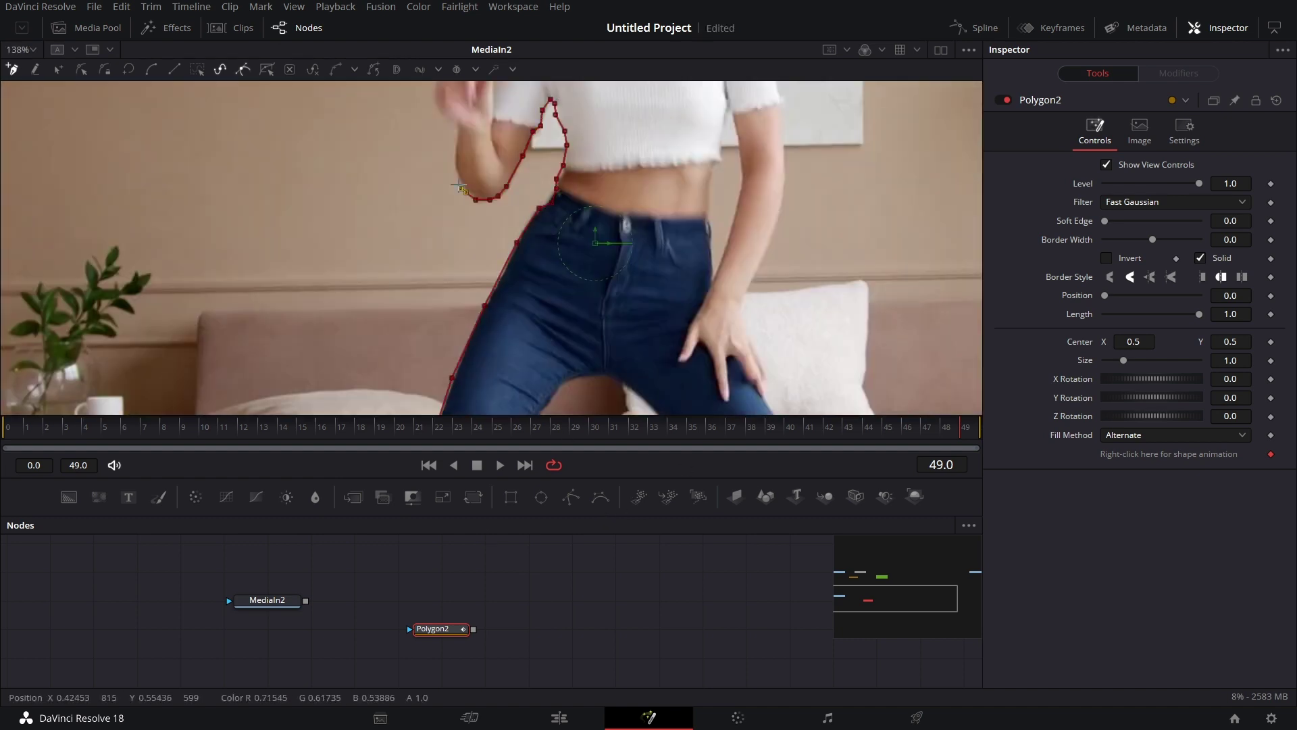
{"action": "left_click", "coordinate": [454, 167]}
{"action": "left_click", "coordinate": [455, 142]}
{"action": "left_click", "coordinate": [461, 125]}
{"action": "scroll", "coordinate": [460, 136], "scroll_direction": "up", "scroll_amount": 5}
{"action": "left_click", "coordinate": [428, 325]}
{"action": "left_click", "coordinate": [450, 294]}
{"action": "left_click", "coordinate": [469, 316]}
{"action": "left_click", "coordinate": [475, 298]}
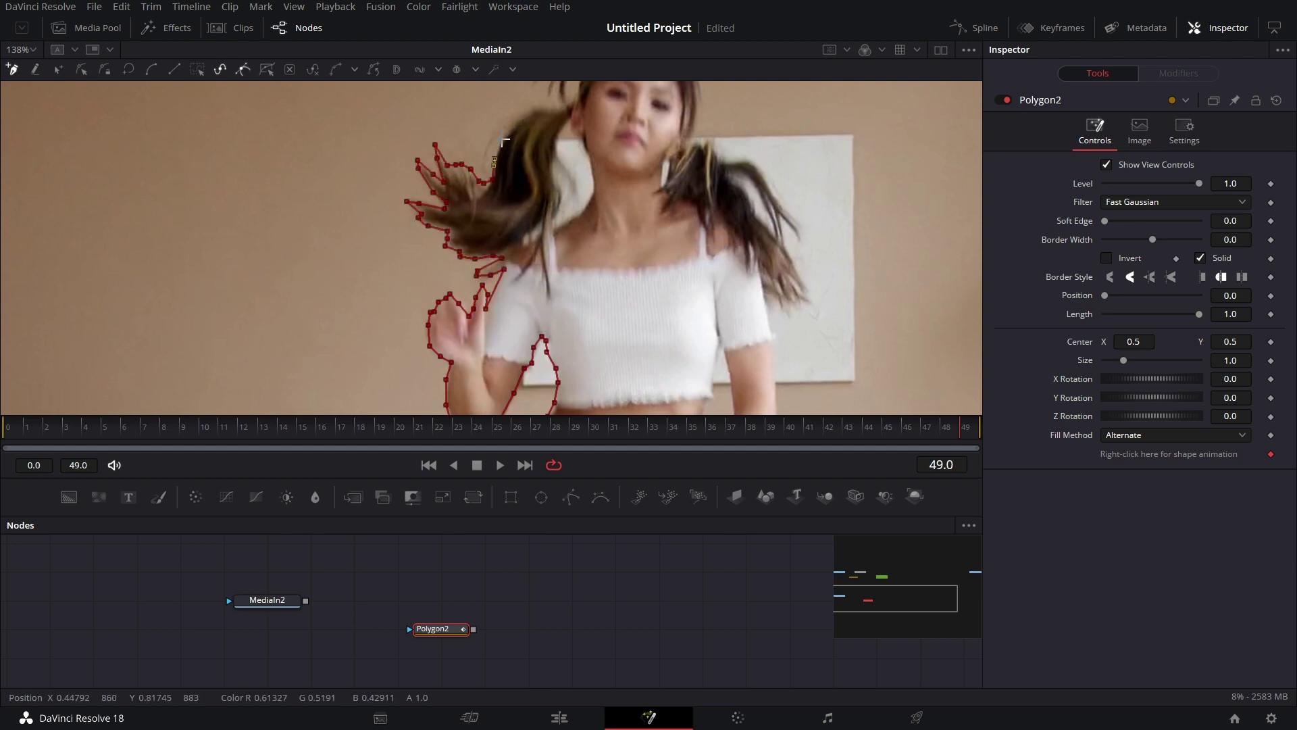
{"action": "left_click", "coordinate": [503, 138]}
{"action": "left_click", "coordinate": [519, 117]}
{"action": "left_click", "coordinate": [533, 104]}
{"action": "scroll", "coordinate": [540, 108], "scroll_direction": "up", "scroll_amount": 3}
{"action": "left_click", "coordinate": [570, 156]}
{"action": "left_click", "coordinate": [543, 172]}
{"action": "left_click", "coordinate": [533, 165]}
{"action": "left_click", "coordinate": [517, 174]}
{"action": "left_click", "coordinate": [681, 190]}
{"action": "left_click", "coordinate": [695, 241]}
{"action": "left_click", "coordinate": [778, 333]}
{"action": "left_click", "coordinate": [760, 345]}
{"action": "left_click", "coordinate": [739, 308]}
{"action": "left_click", "coordinate": [782, 399]}
{"action": "scroll", "coordinate": [782, 399], "scroll_direction": "down", "scroll_amount": 6}
{"action": "left_click", "coordinate": [801, 324]}
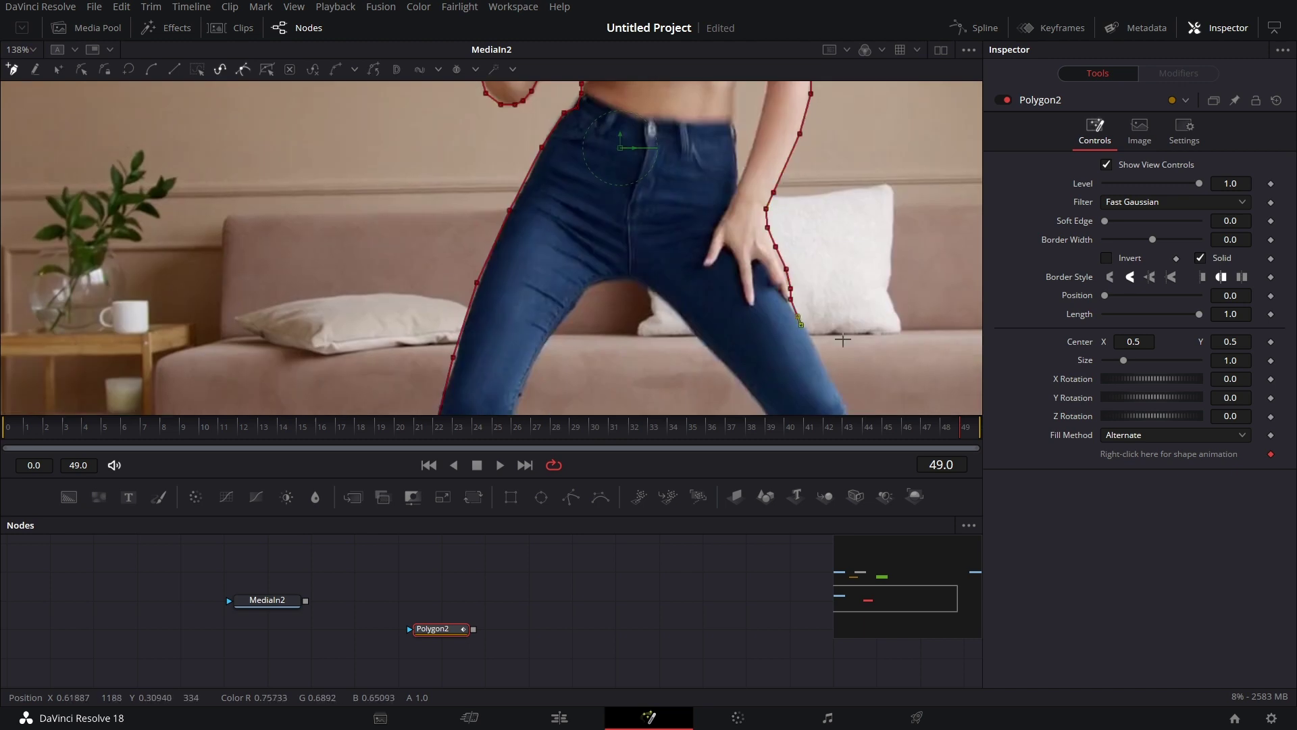
{"action": "scroll", "coordinate": [843, 338], "scroll_direction": "down", "scroll_amount": 5}
{"action": "left_click", "coordinate": [696, 335]}
{"action": "left_click", "coordinate": [730, 373]}
{"action": "left_click", "coordinate": [608, 192]}
{"action": "scroll", "coordinate": [606, 188], "scroll_direction": "up", "scroll_amount": 3}
{"action": "left_click", "coordinate": [558, 197]}
{"action": "scroll", "coordinate": [559, 197], "scroll_direction": "down", "scroll_amount": 3}
{"action": "left_click", "coordinate": [512, 288]}
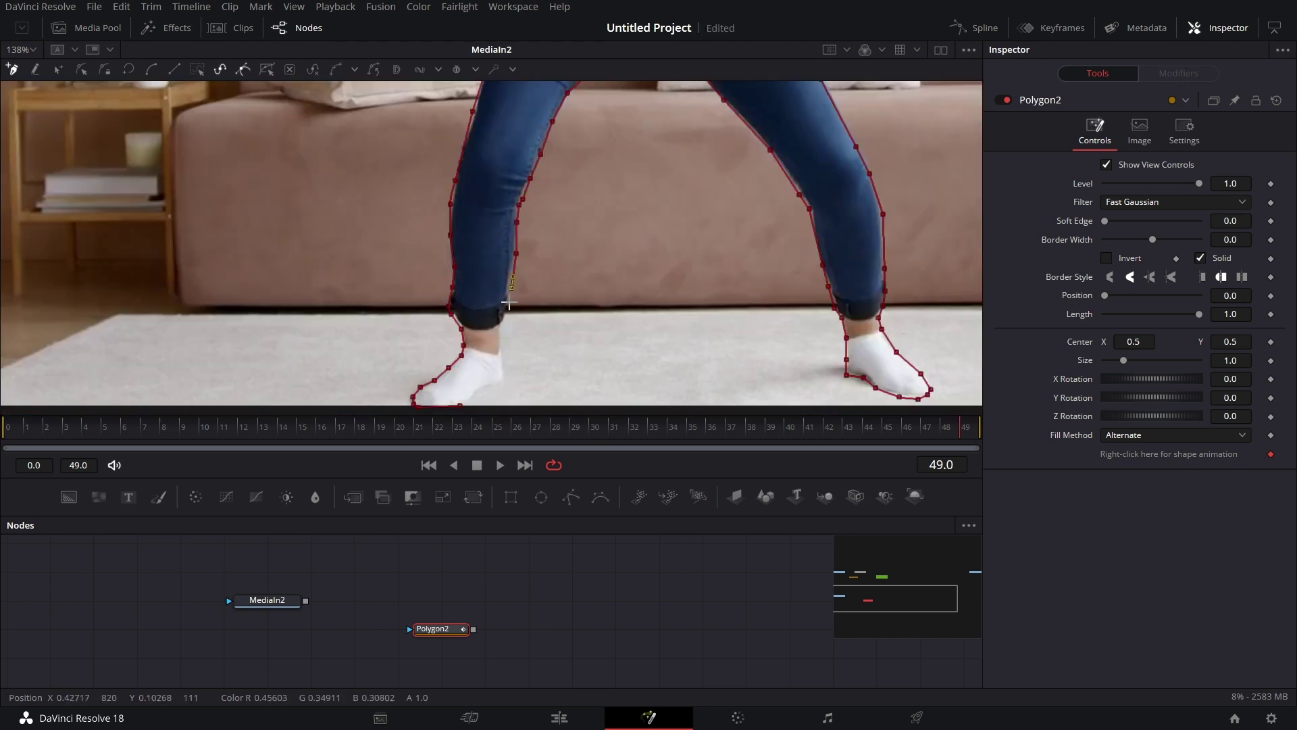
{"action": "left_click", "coordinate": [509, 302]}
{"action": "left_click", "coordinate": [460, 406]}
Step: Add a third Polygon node and outline the gap between the woman's lowered arm and her waist
{"action": "scroll", "coordinate": [708, 239], "scroll_direction": "up", "scroll_amount": 5}
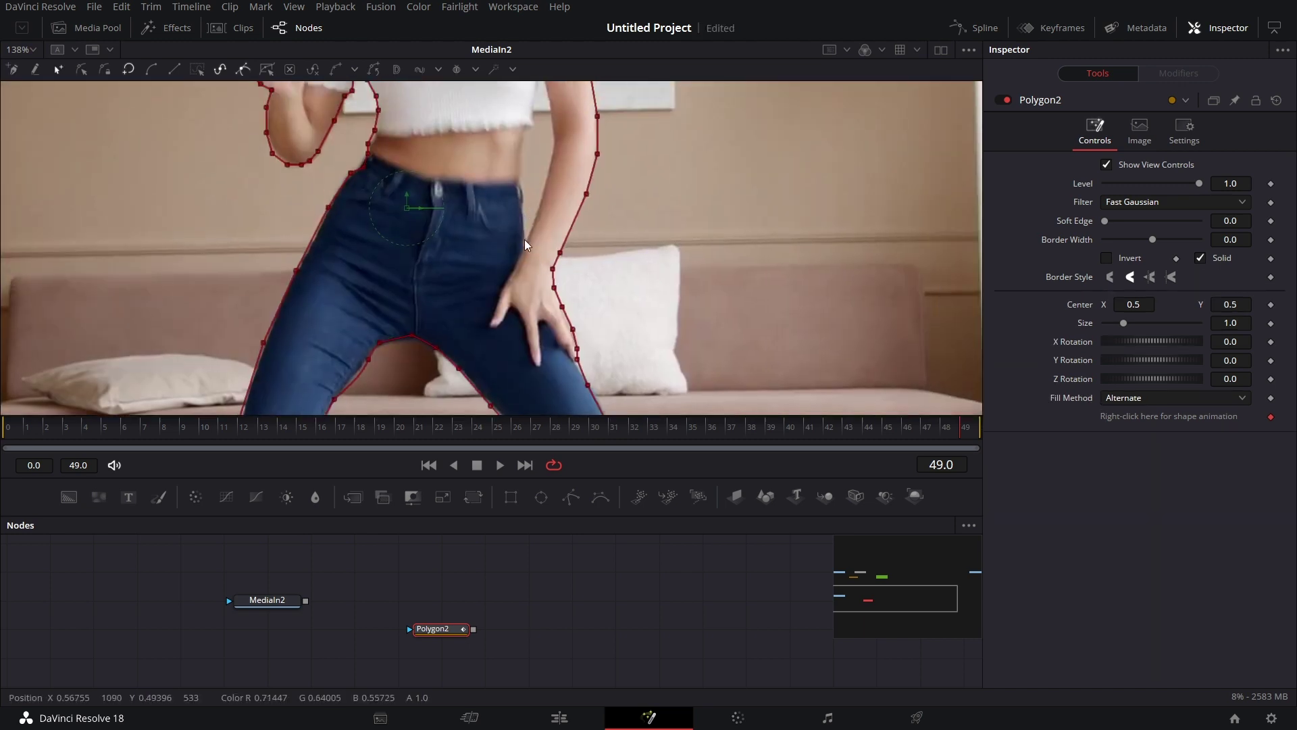
{"action": "scroll", "coordinate": [507, 223], "scroll_direction": "up", "scroll_amount": 2}
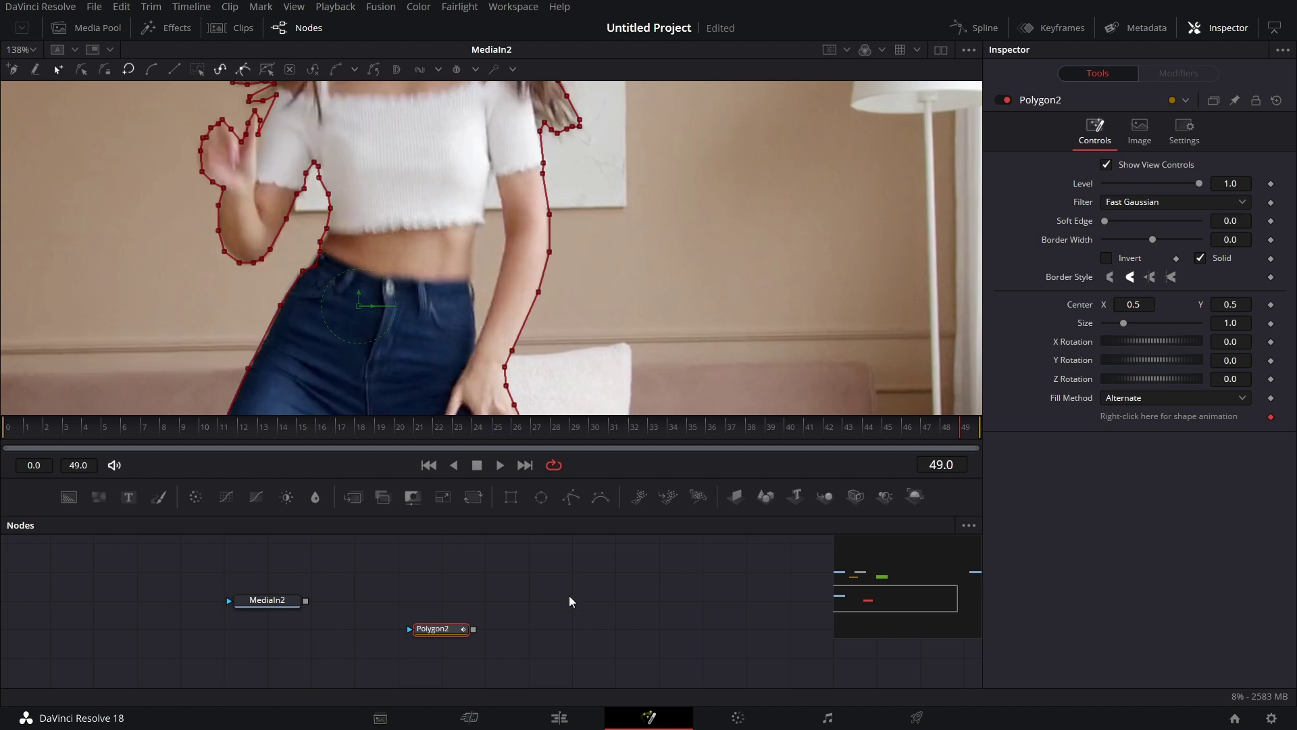
{"action": "left_click_drag", "start_coordinate": [570, 501], "coordinate": [554, 585]}
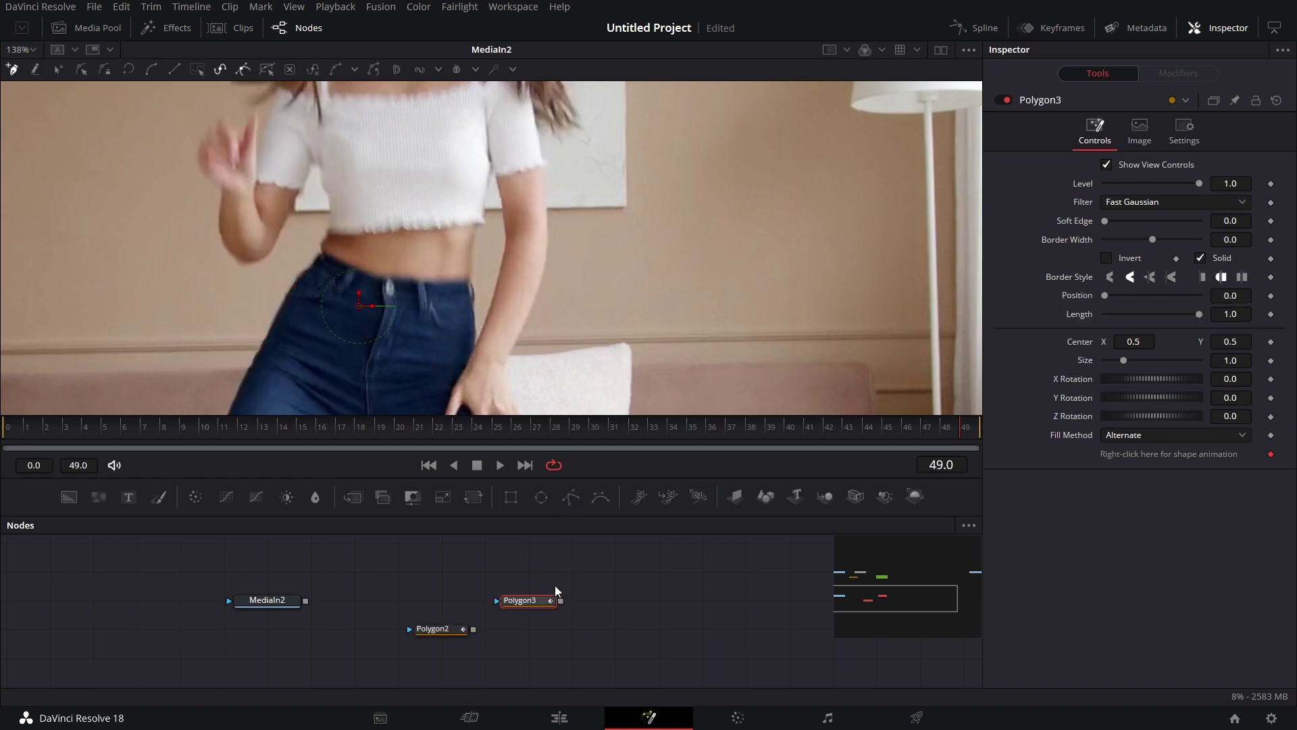
{"action": "left_click", "coordinate": [488, 235]}
{"action": "left_click", "coordinate": [473, 348]}
{"action": "left_click", "coordinate": [487, 235]}
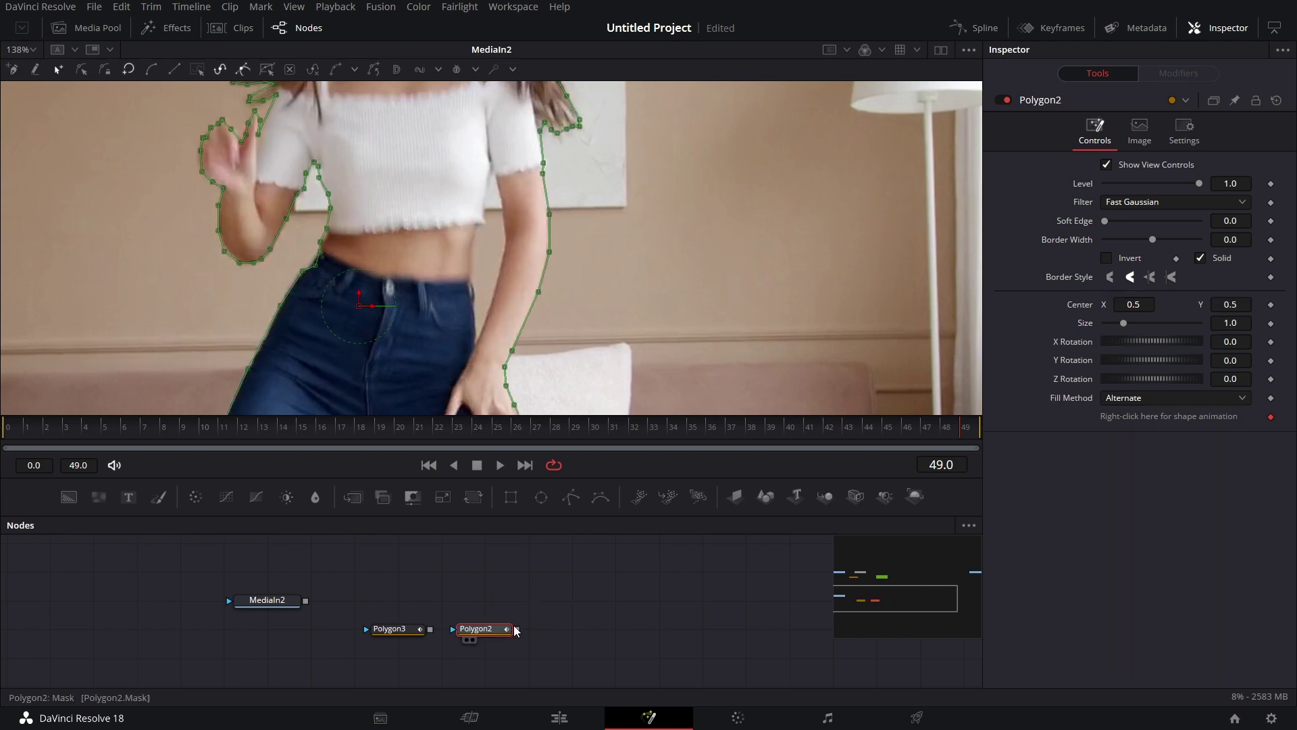
Step: Connect Polygon2's output to Polygon3 and set Polygon3's Paint Mode to Subtract
{"action": "left_click_drag", "start_coordinate": [518, 633], "coordinate": [414, 616]}
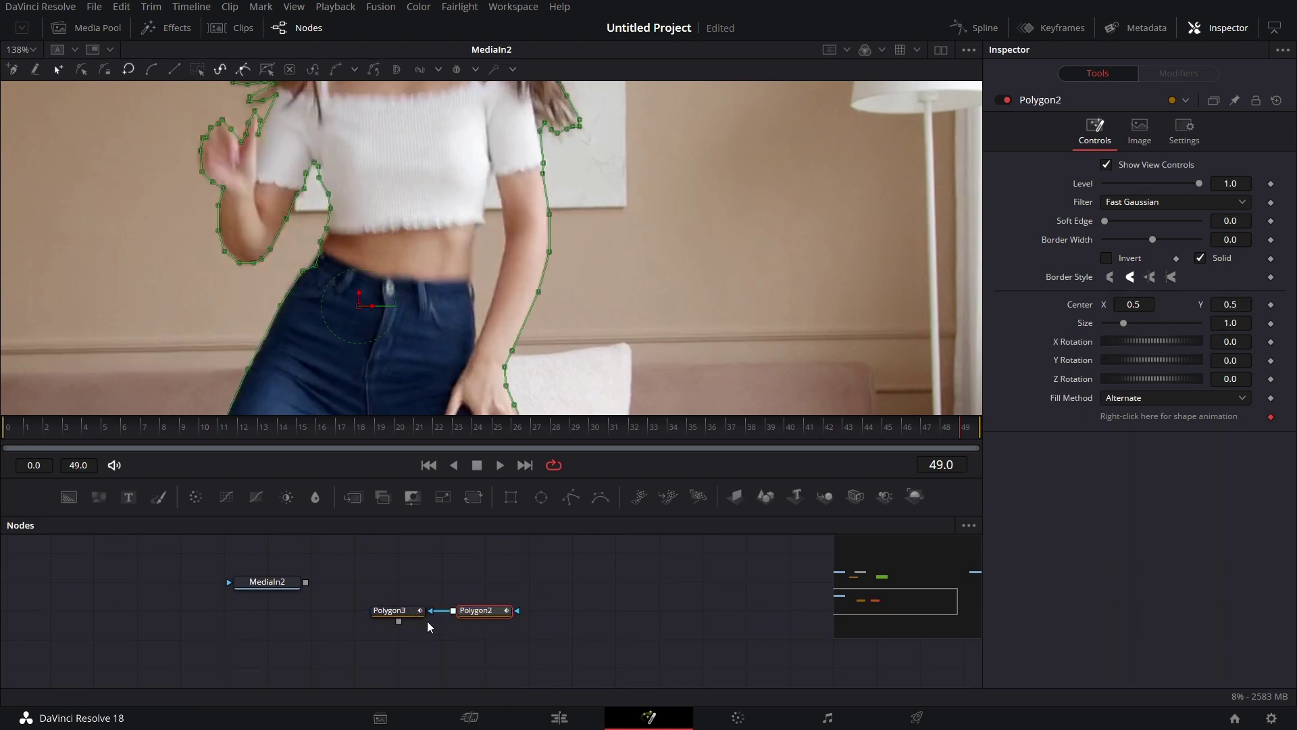
{"action": "left_click", "coordinate": [406, 613]}
{"action": "left_click", "coordinate": [1130, 259]}
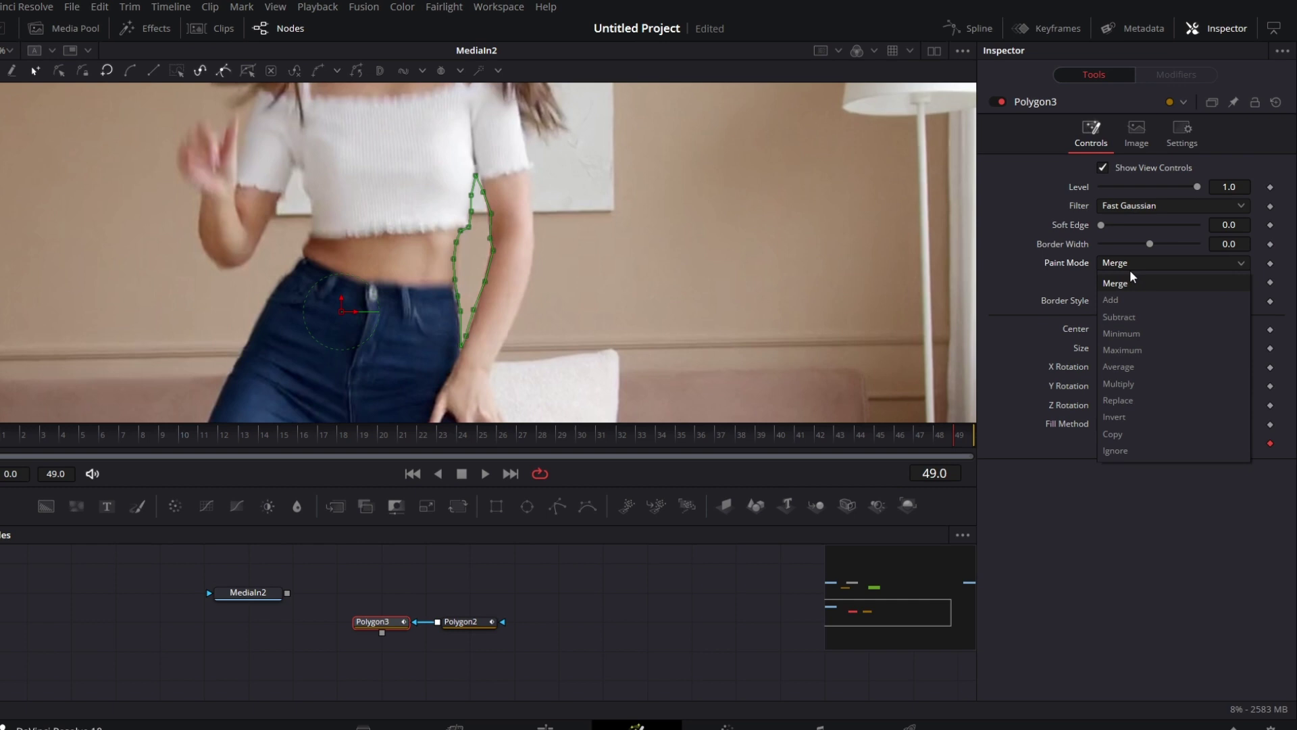
{"action": "left_click", "coordinate": [1148, 310]}
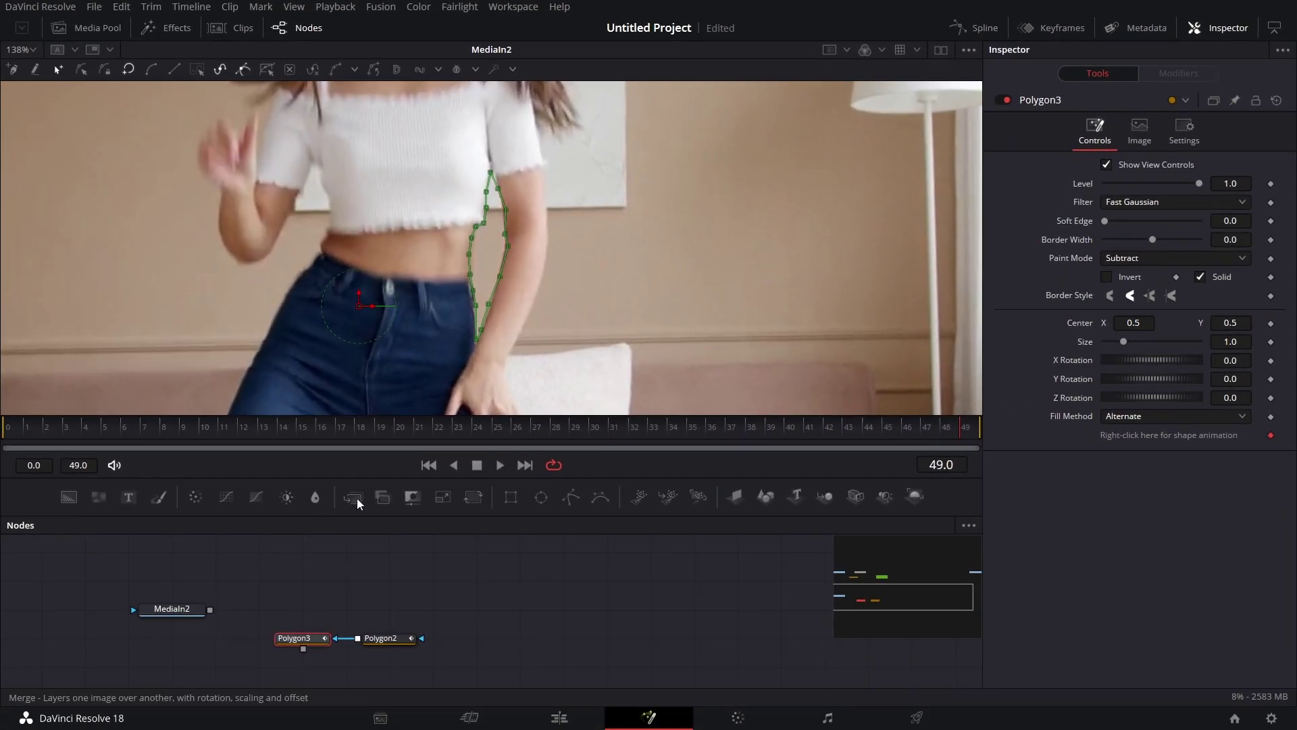
Step: Add a second Merge node above the polygon nodes and connect MediaIn2 to its foreground input
{"action": "left_click_drag", "start_coordinate": [357, 498], "coordinate": [327, 610]}
{"action": "left_click_drag", "start_coordinate": [325, 486], "coordinate": [602, 460]}
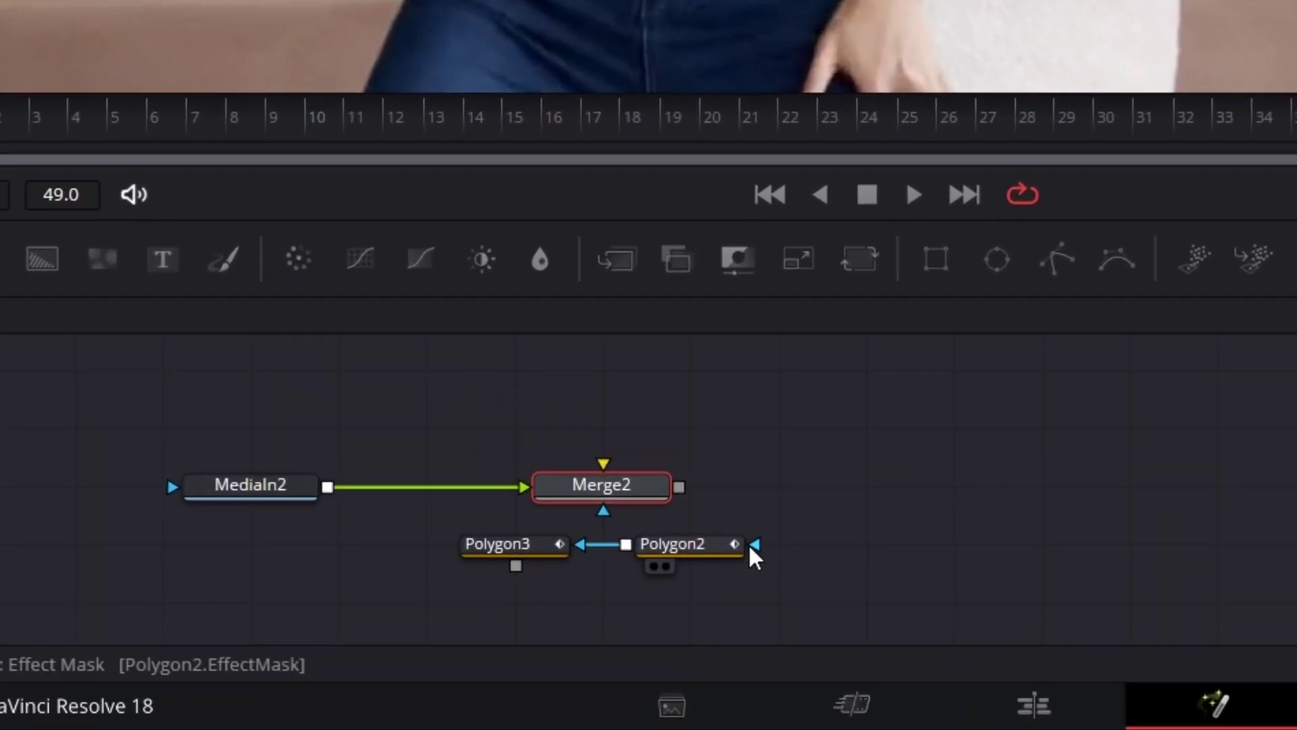
Step: Connect Polygon3 to Merge2's effect mask and add a Background node with alpha 0.0 as Merge2's background
{"action": "left_click_drag", "start_coordinate": [515, 566], "coordinate": [602, 512]}
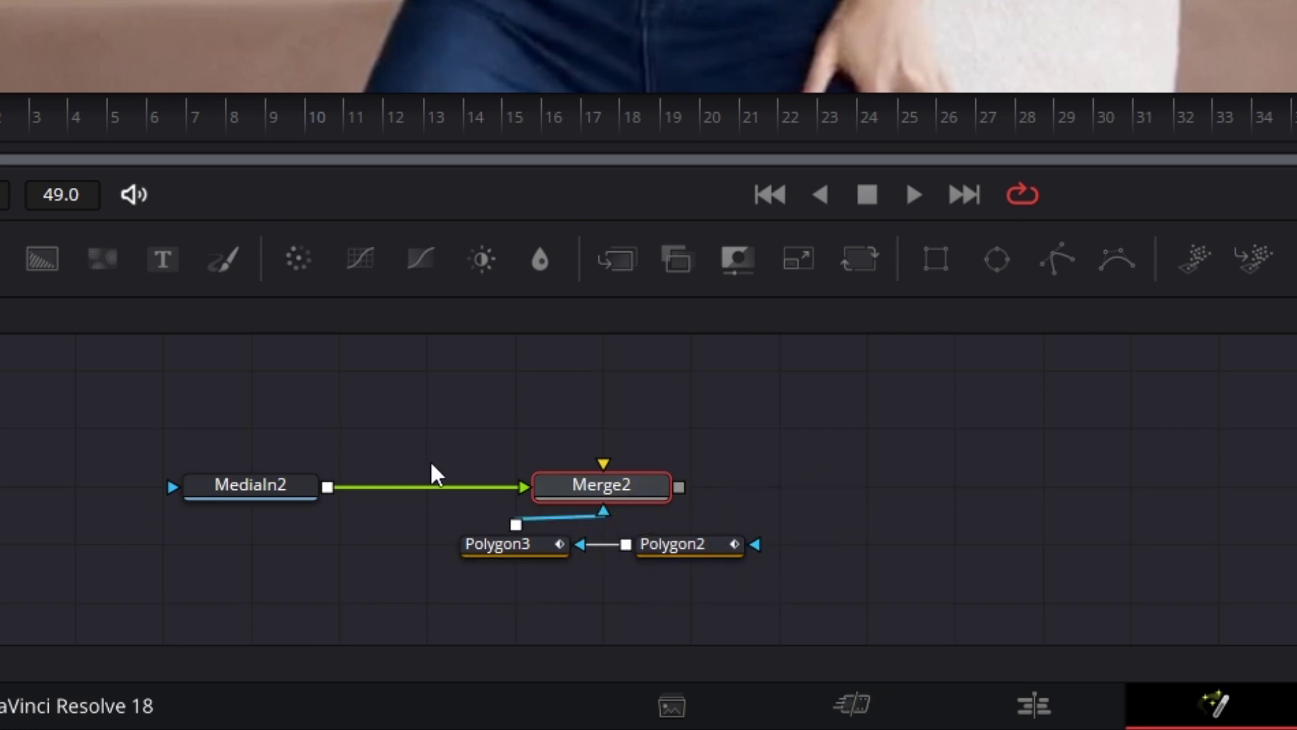
{"action": "left_click_drag", "start_coordinate": [41, 259], "coordinate": [946, 568]}
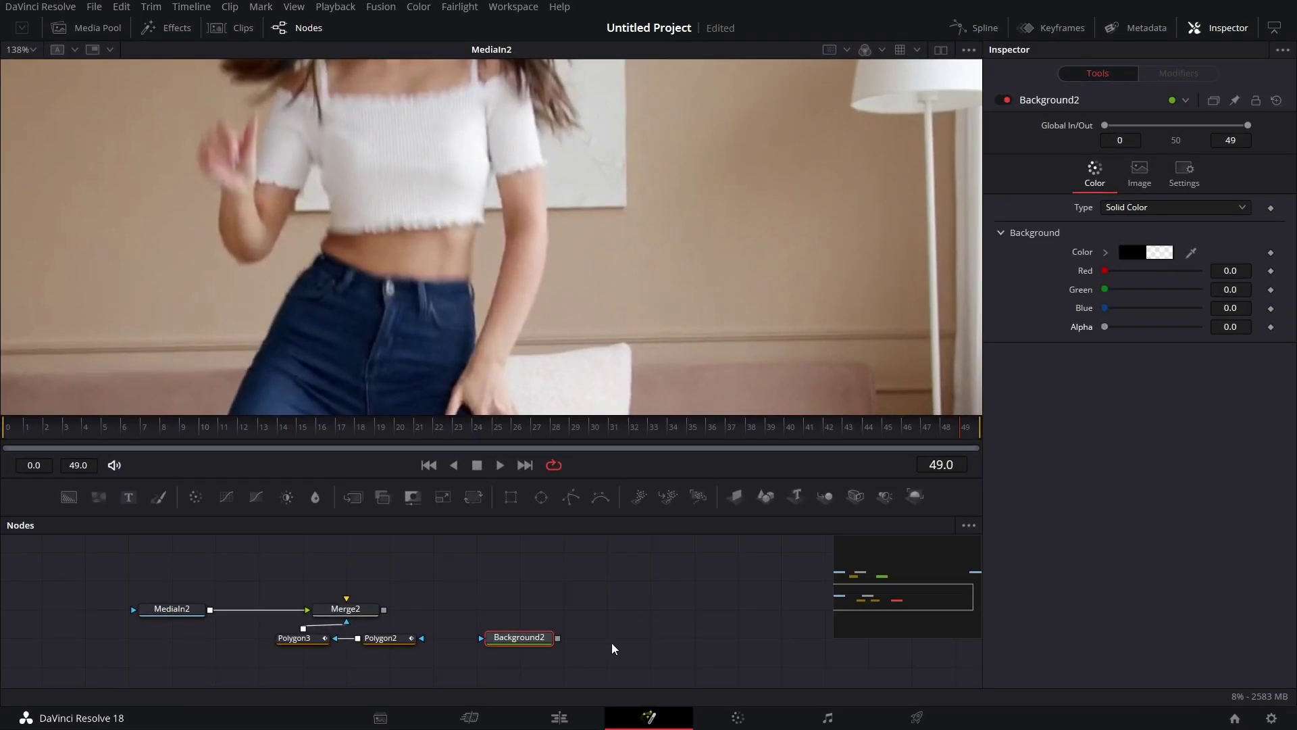
{"action": "left_click_drag", "start_coordinate": [557, 638], "coordinate": [576, 247]}
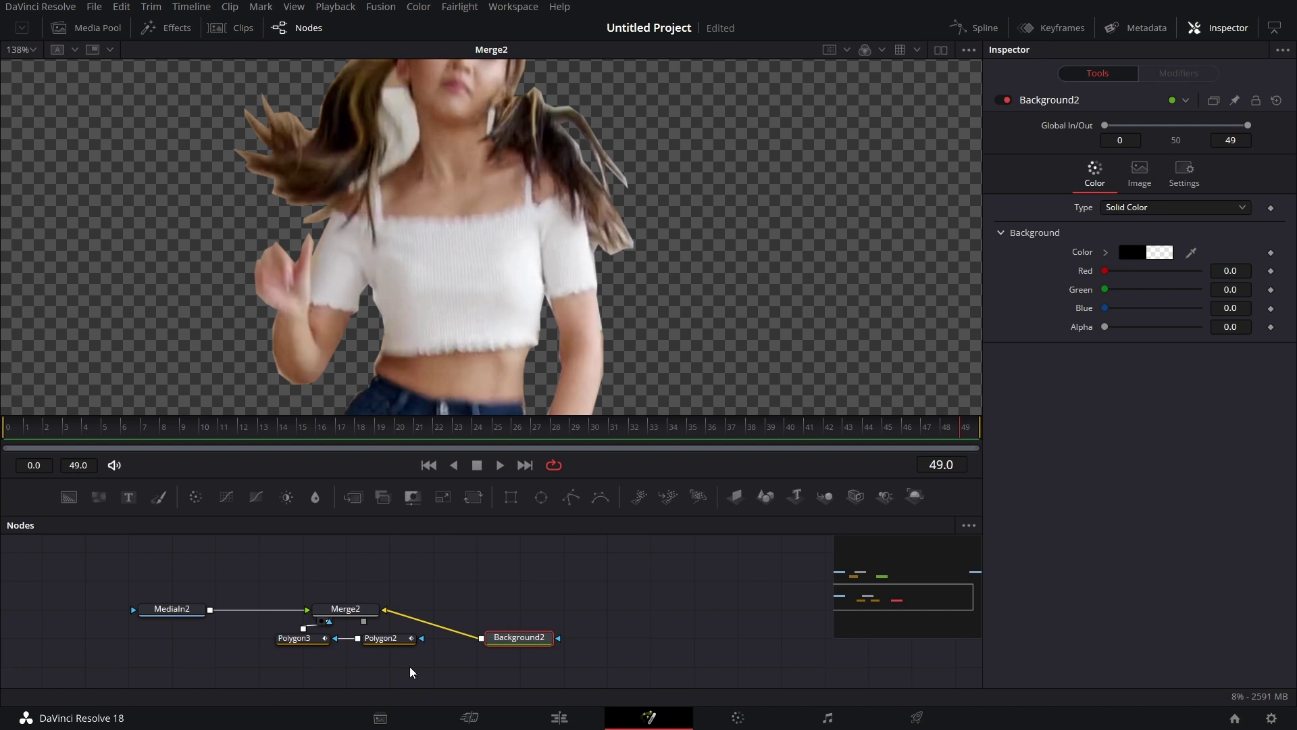
Step: Add a fourth Polygon node and outline the light gap between the woman's hair and neck
{"action": "left_click_drag", "start_coordinate": [571, 497], "coordinate": [616, 608]}
{"action": "left_click_drag", "start_coordinate": [403, 154], "coordinate": [416, 273]}
{"action": "mouse_move", "coordinate": [408, 186]}
{"action": "left_mouse_down"}
{"action": "mouse_move", "coordinate": [400, 295]}
{"action": "mouse_move", "coordinate": [400, 196]}
{"action": "left_mouse_up"}
Step: Insert Polygon4 between Polygon3 and Merge2's mask input and set its Paint Mode to Subtract
{"action": "left_click_drag", "start_coordinate": [614, 608], "coordinate": [230, 646]}
{"action": "left_click_drag", "start_coordinate": [304, 628], "coordinate": [330, 623]}
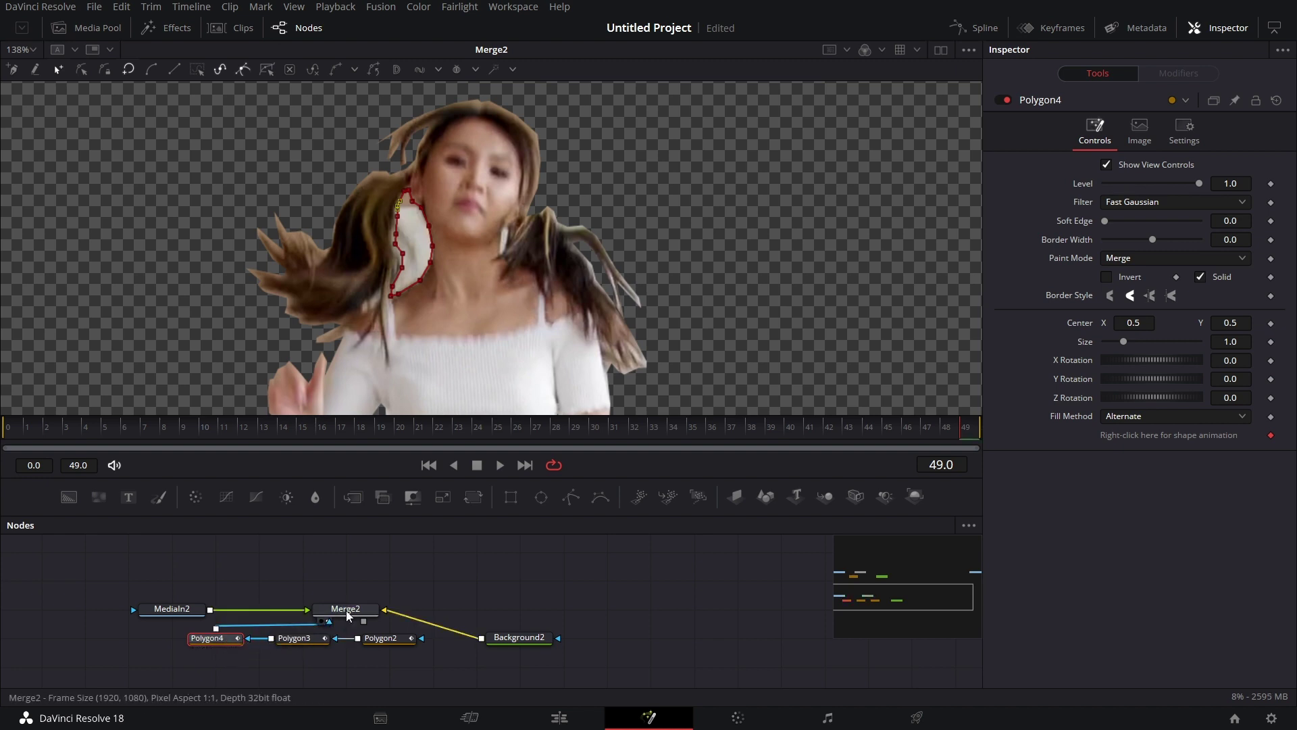
{"action": "left_click", "coordinate": [1132, 260]}
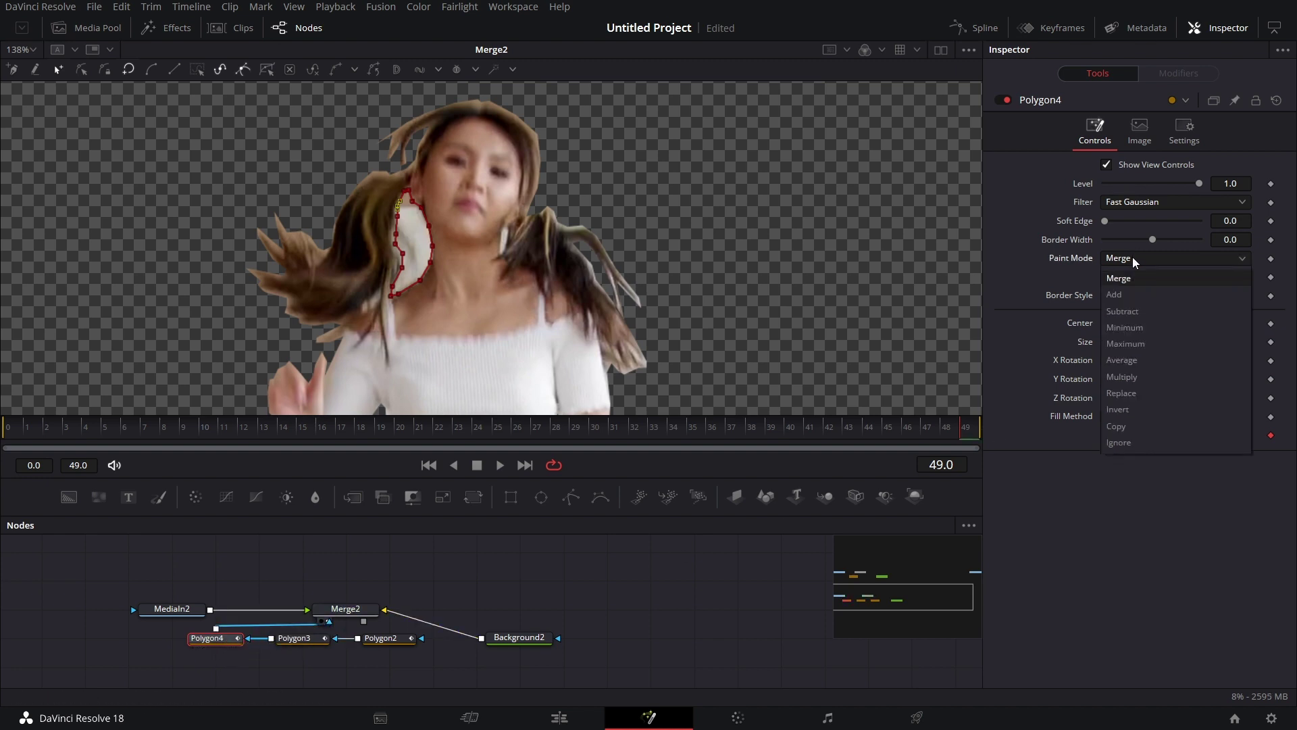
{"action": "left_click", "coordinate": [1139, 314]}
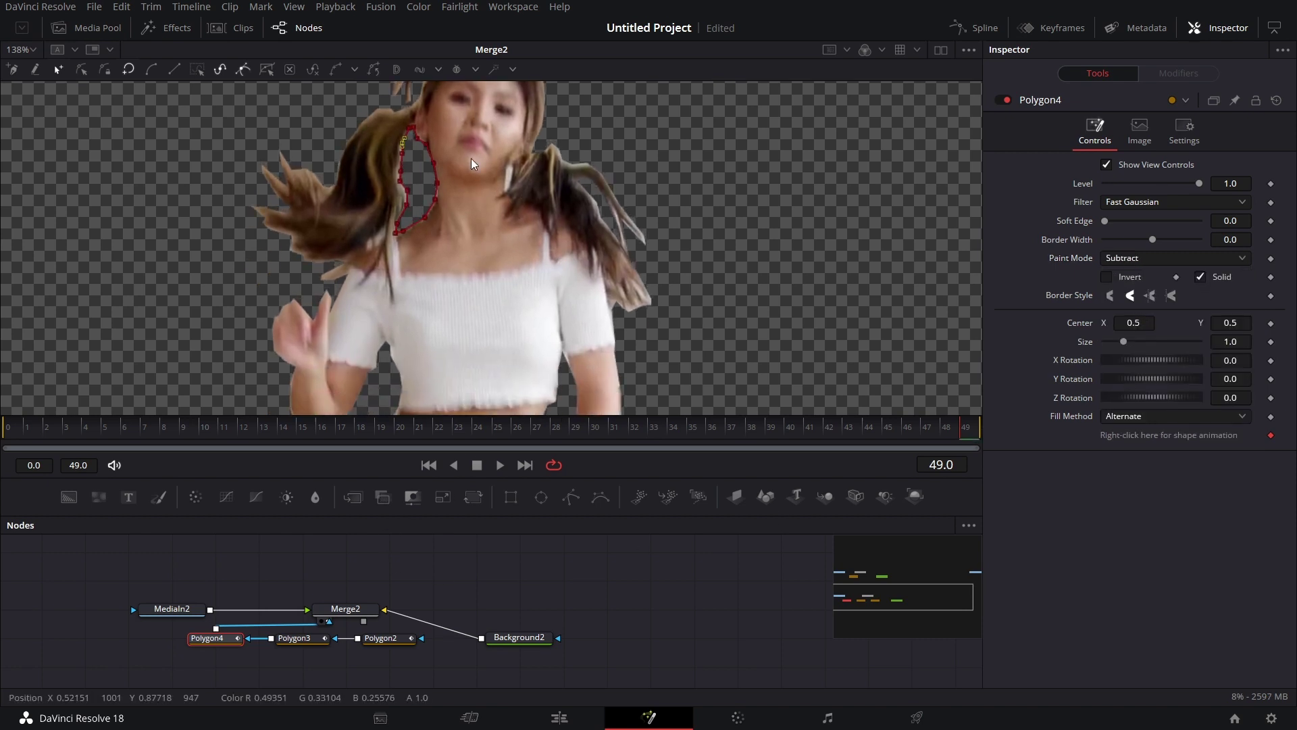
Step: Set Polygon4's Soft Edge to 0.0025
{"action": "left_click_drag", "start_coordinate": [389, 661], "coordinate": [401, 606]}
{"action": "left_click_drag", "start_coordinate": [548, 351], "coordinate": [457, 179]}
{"action": "left_click_drag", "start_coordinate": [428, 339], "coordinate": [485, 188]}
{"action": "left_click_drag", "start_coordinate": [457, 274], "coordinate": [495, 208]}
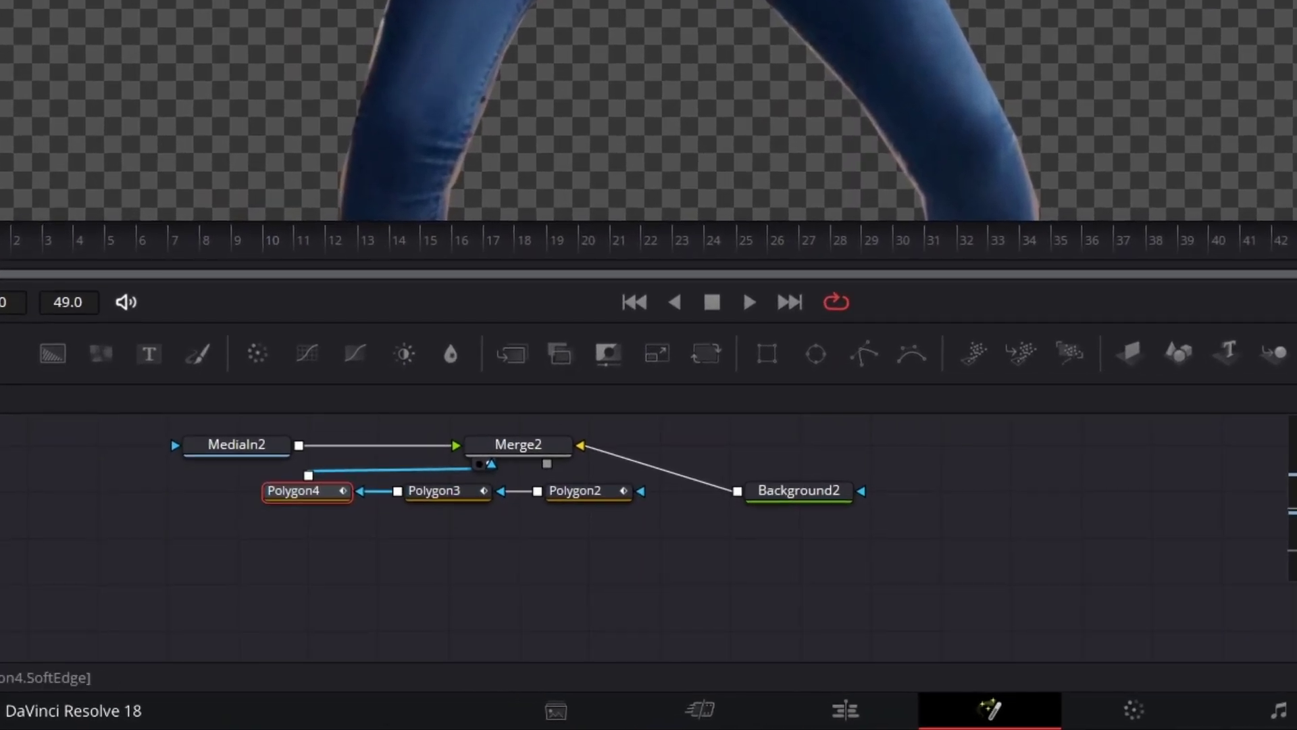
{"action": "double_click", "coordinate": [1269, 239]}
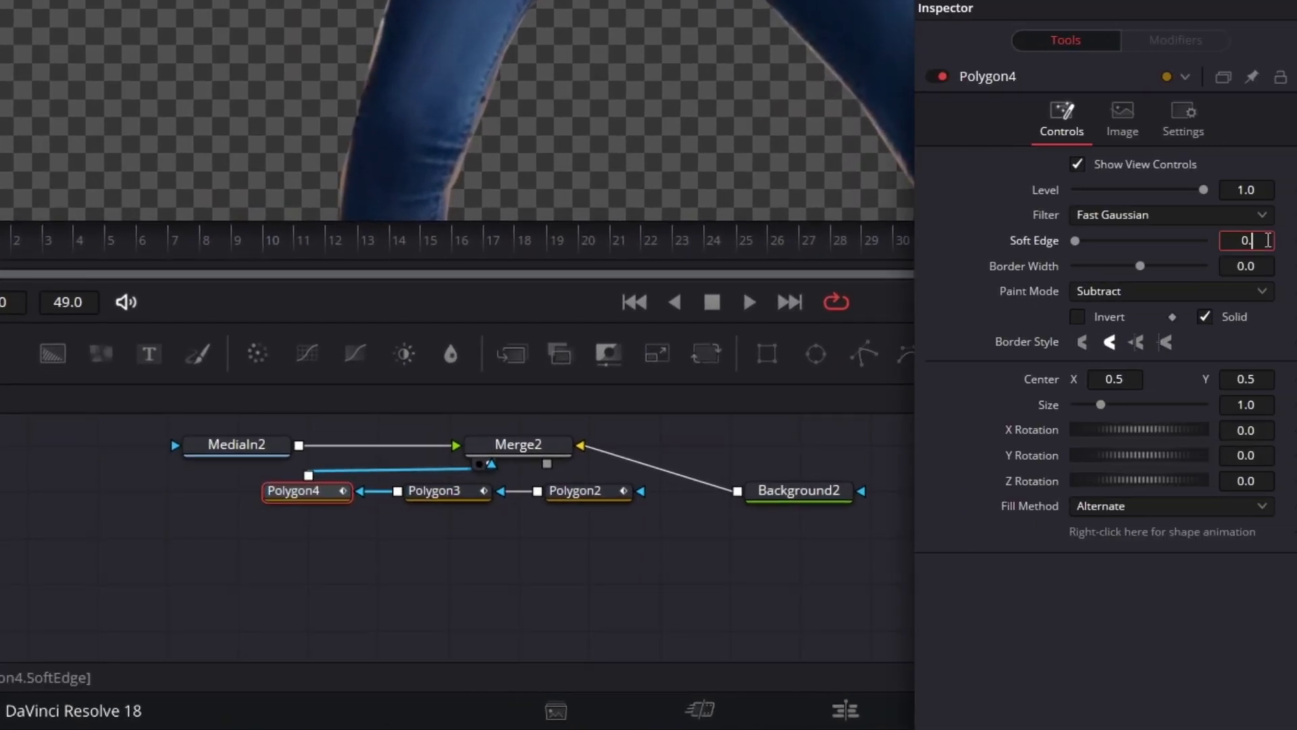
{"action": "key", "text": "Tab"}
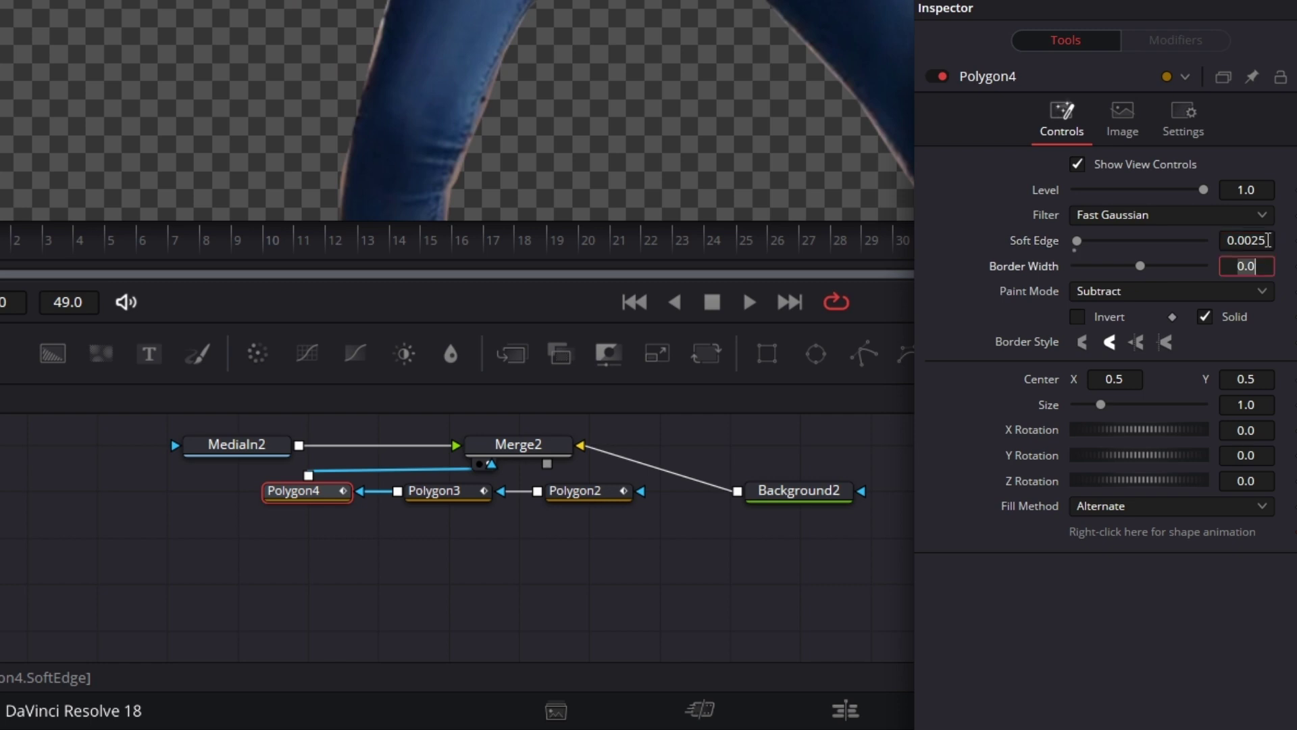
Step: Set the Soft Edge of both Polygon3 and Polygon2 to 0.0025 and fit the masked woman in the viewer
{"action": "left_click", "coordinate": [465, 500]}
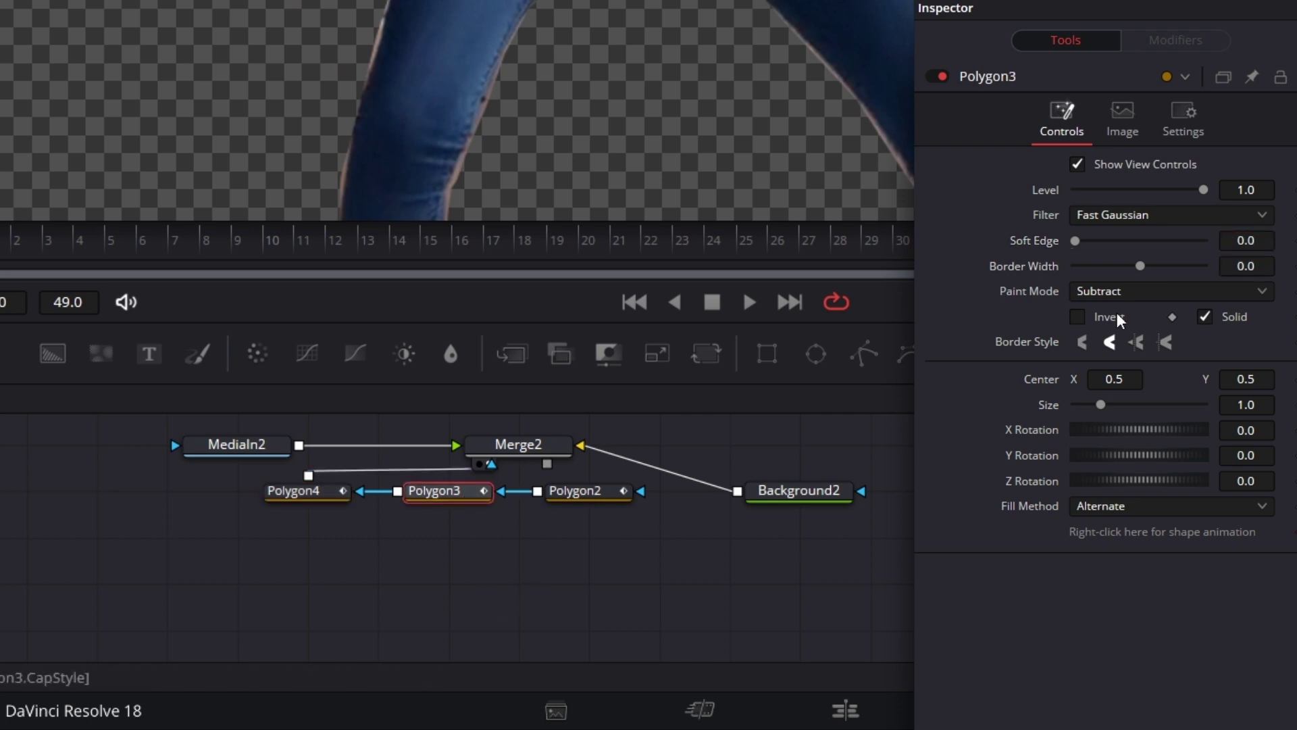
{"action": "left_click", "coordinate": [1266, 240]}
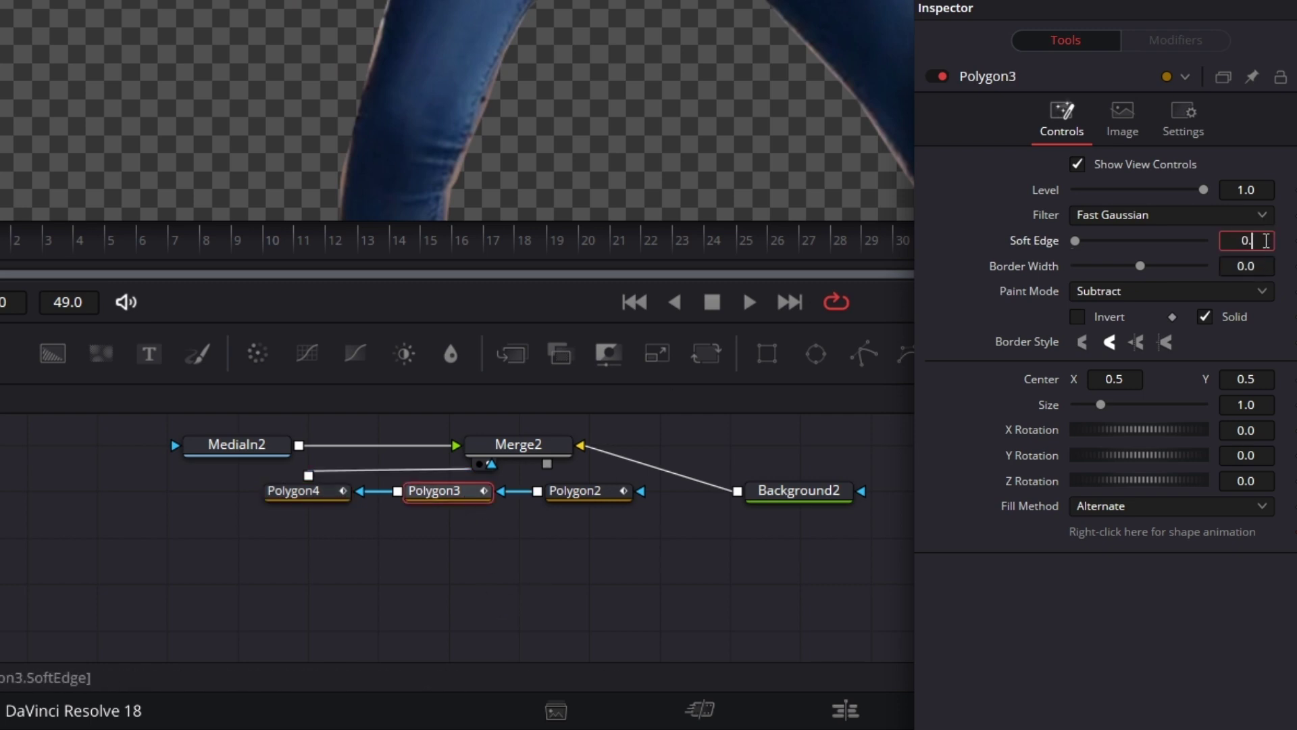
{"action": "type", "text": "0.0025"}
{"action": "key", "text": "Tab"}
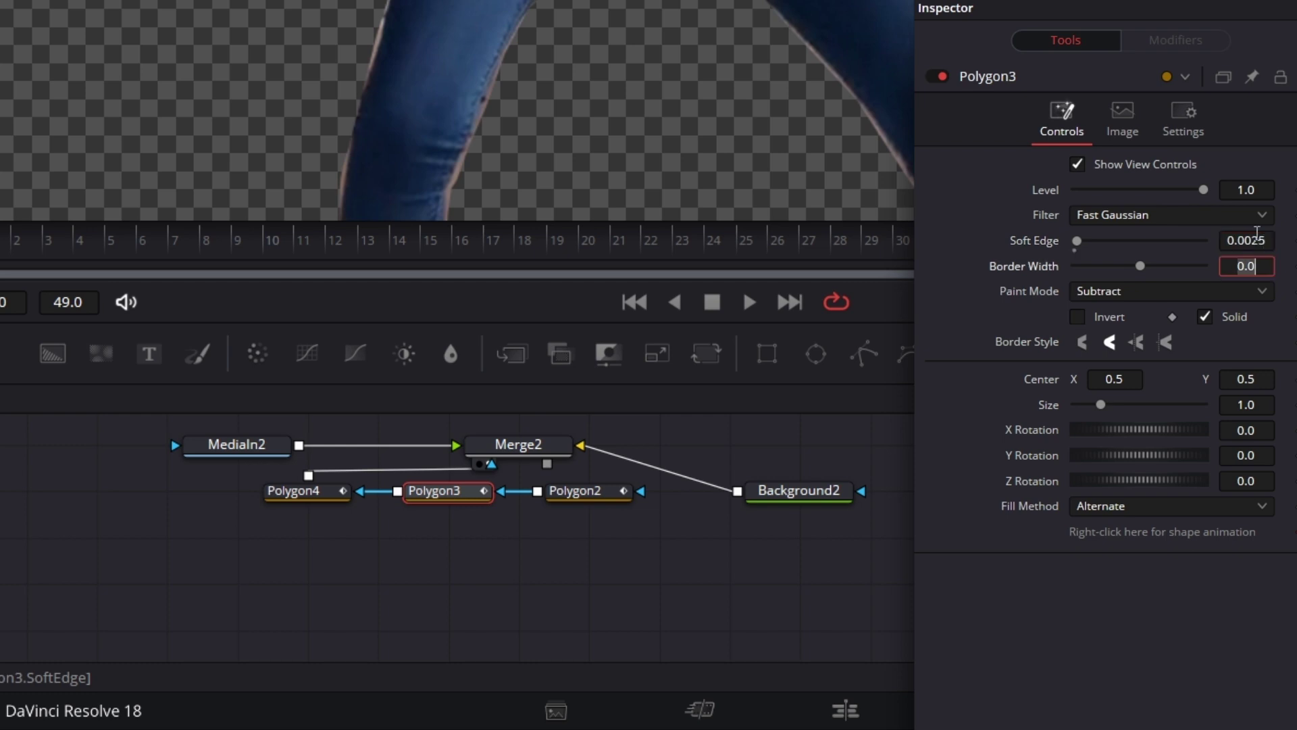
{"action": "left_click", "coordinate": [571, 495]}
{"action": "left_click", "coordinate": [1257, 242]}
{"action": "type", "text": "0.0025"}
{"action": "key", "text": "Tab"}
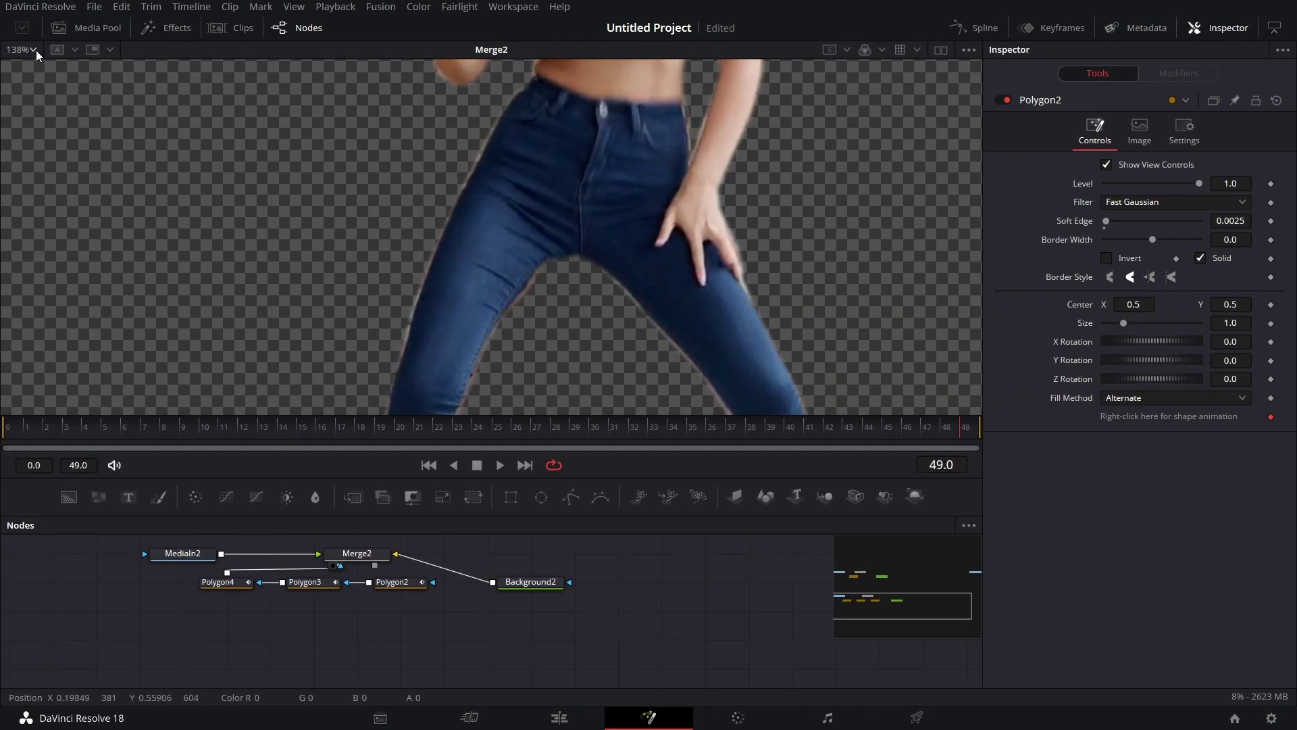
{"action": "left_click", "coordinate": [36, 50]}
{"action": "left_click", "coordinate": [31, 60]}
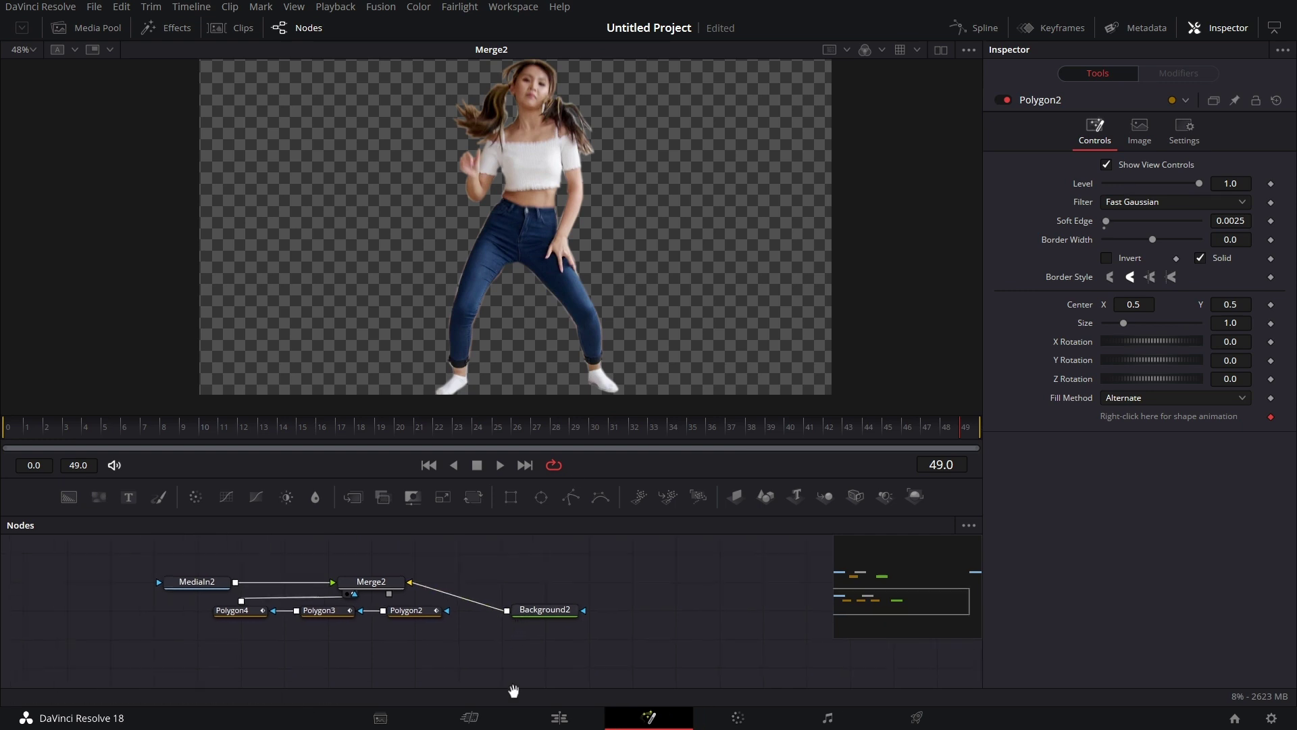
Step: Show Merge1 in the viewer, add a third Merge node below it and connect Background1 to the new node's background
{"action": "left_click_drag", "start_coordinate": [614, 622], "coordinate": [585, 646]}
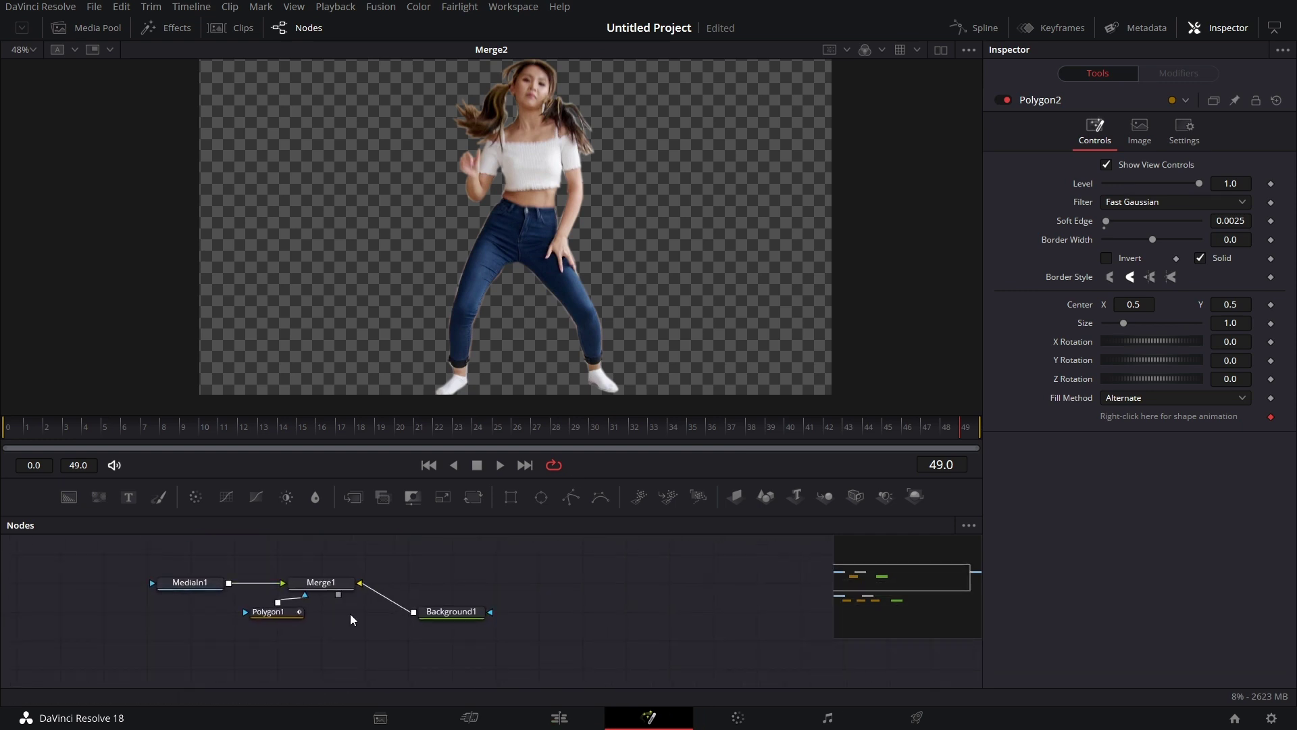
{"action": "left_click_drag", "start_coordinate": [334, 583], "coordinate": [612, 223]}
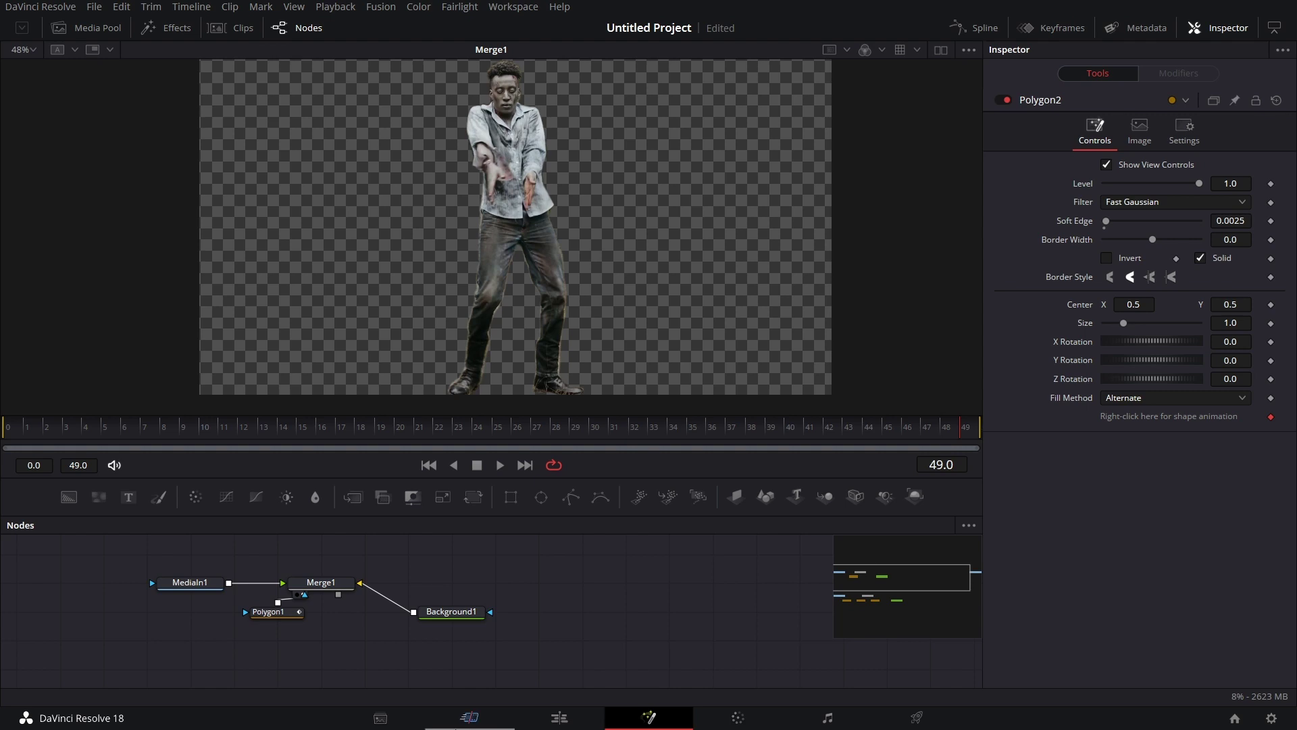
{"action": "left_click_drag", "start_coordinate": [352, 497], "coordinate": [319, 672]}
{"action": "left_click_drag", "start_coordinate": [414, 611], "coordinate": [267, 654]}
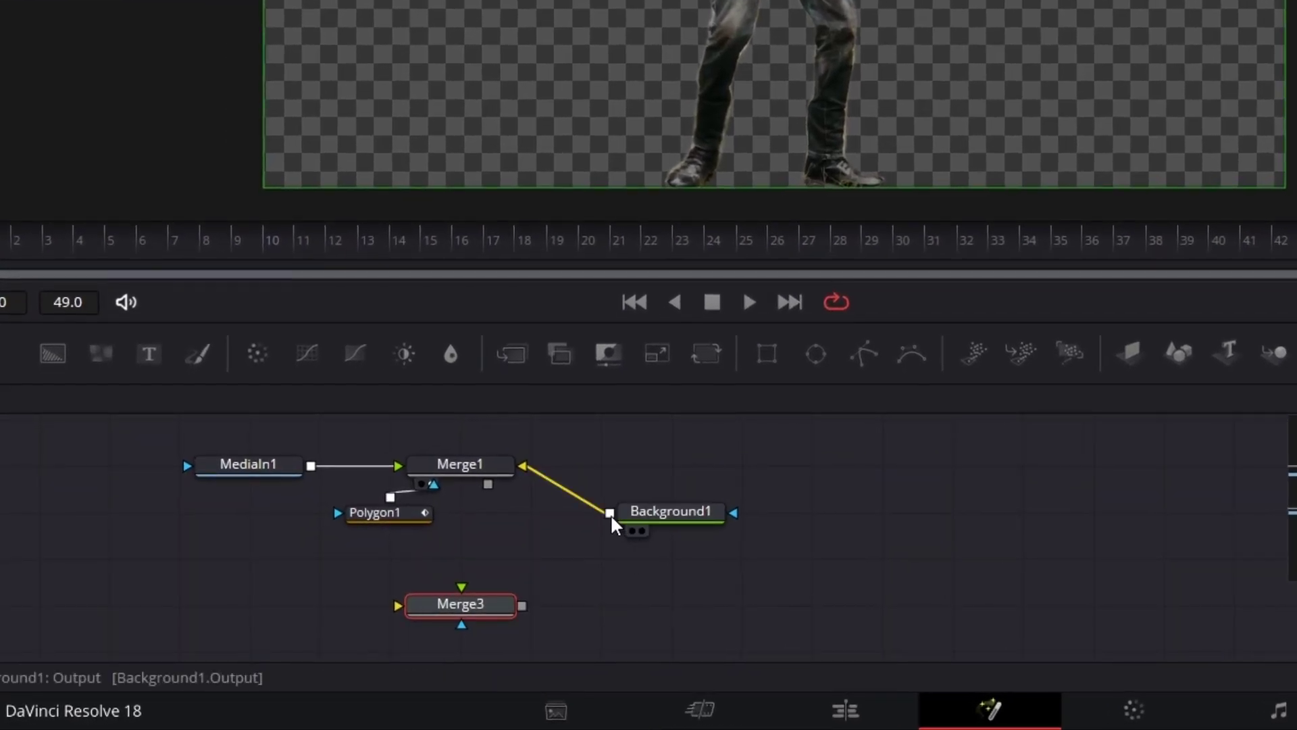
{"action": "left_click_drag", "start_coordinate": [371, 579], "coordinate": [400, 607]}
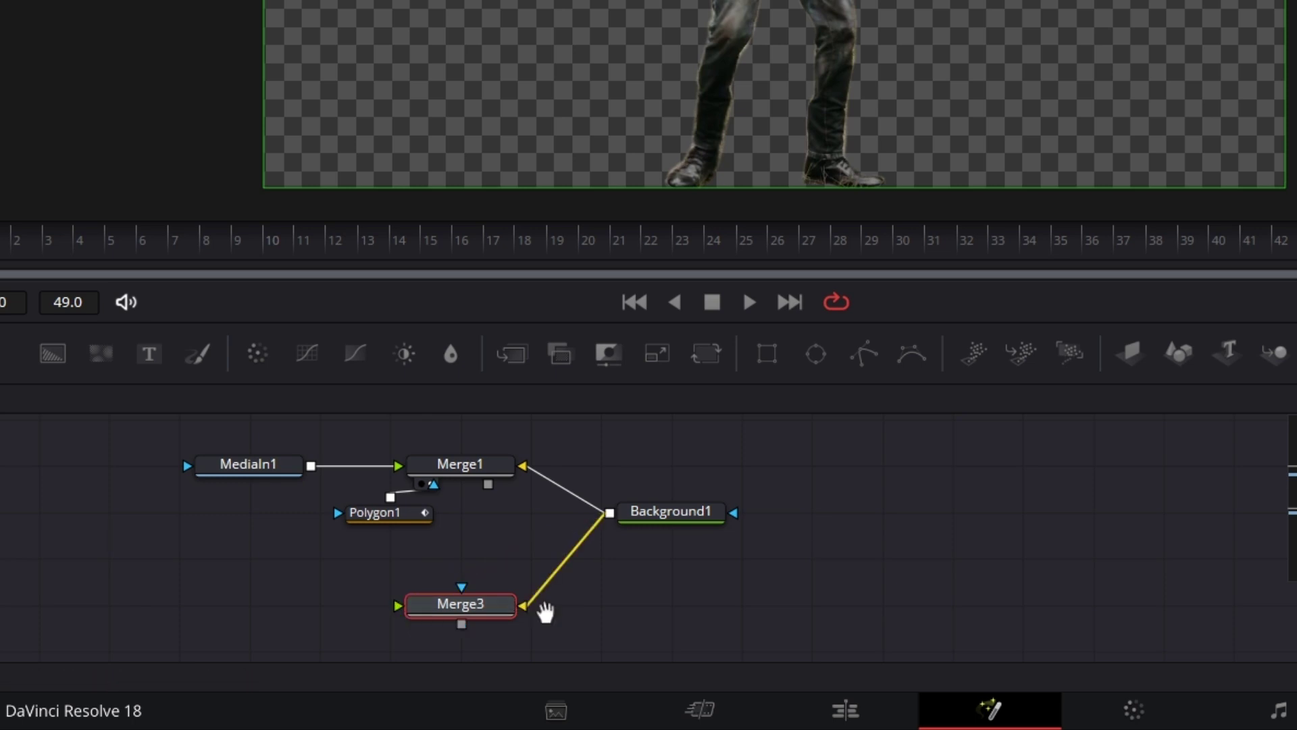
Step: Connect Polygon1 to Merge3's mask and MediaIn1 to its foreground, and enable Apply Mask Inverted on Merge3
{"action": "scroll", "coordinate": [544, 595], "scroll_direction": "down", "scroll_amount": 1}
{"action": "left_click_drag", "start_coordinate": [390, 466], "coordinate": [461, 556]}
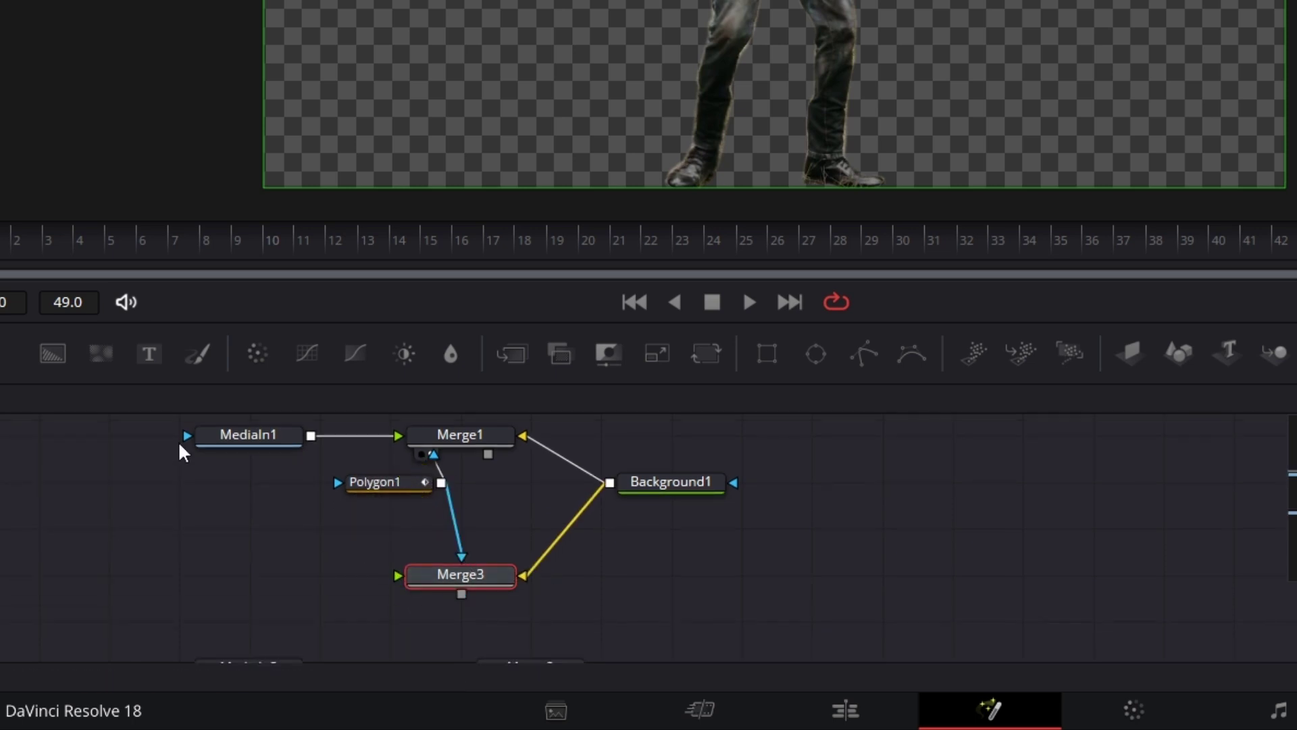
{"action": "left_click_drag", "start_coordinate": [311, 436], "coordinate": [400, 588]}
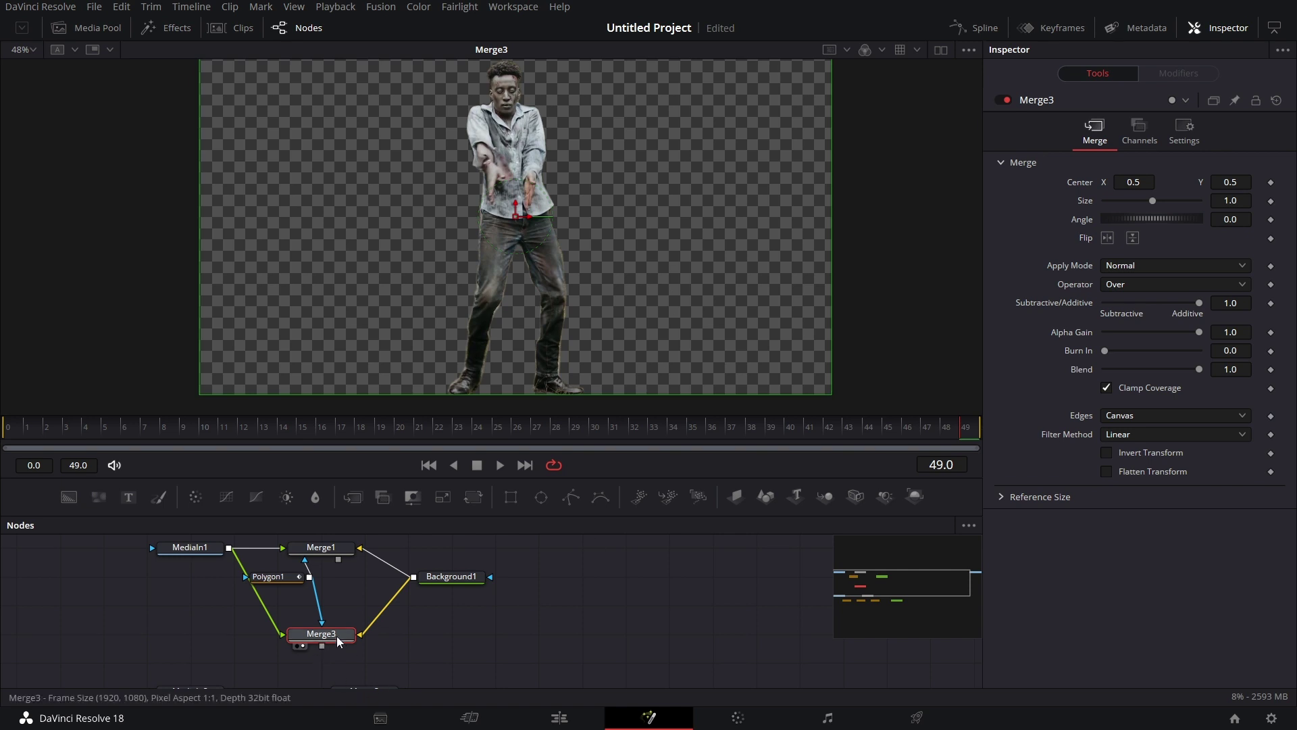
{"action": "left_click", "coordinate": [1185, 132]}
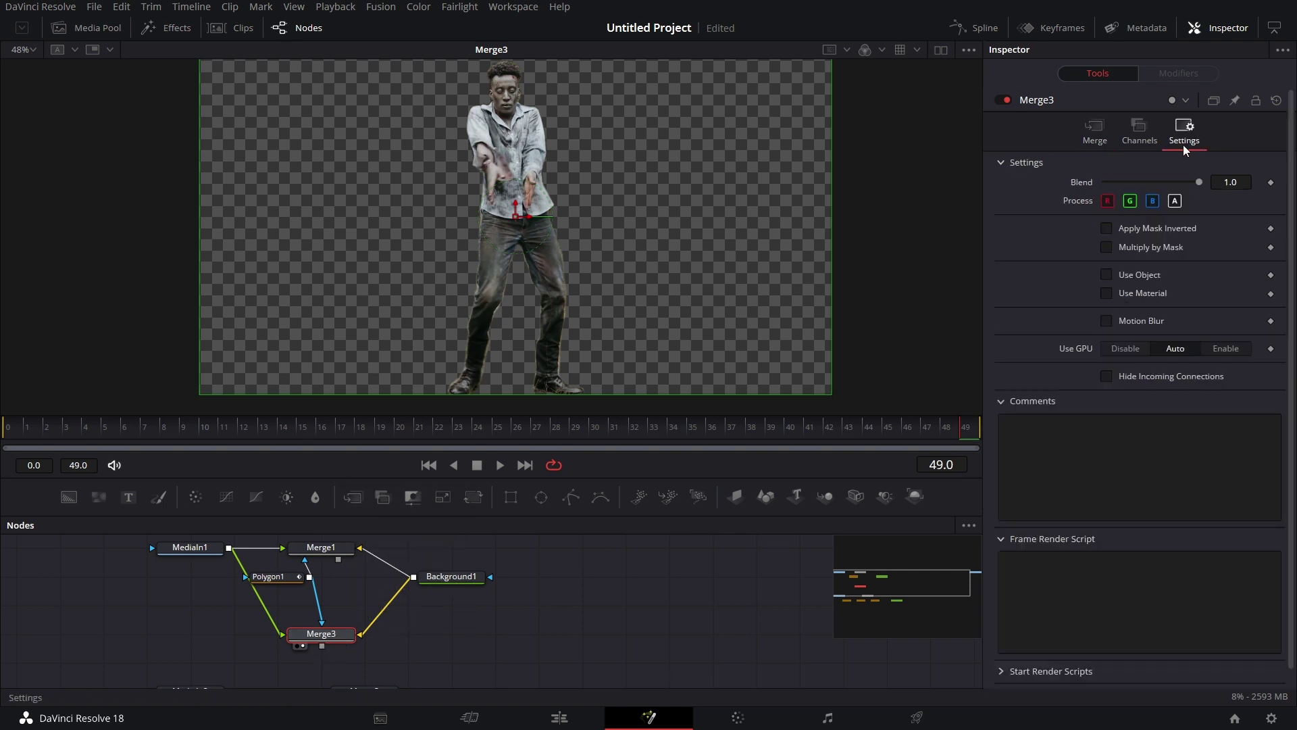
{"action": "left_click", "coordinate": [1106, 229]}
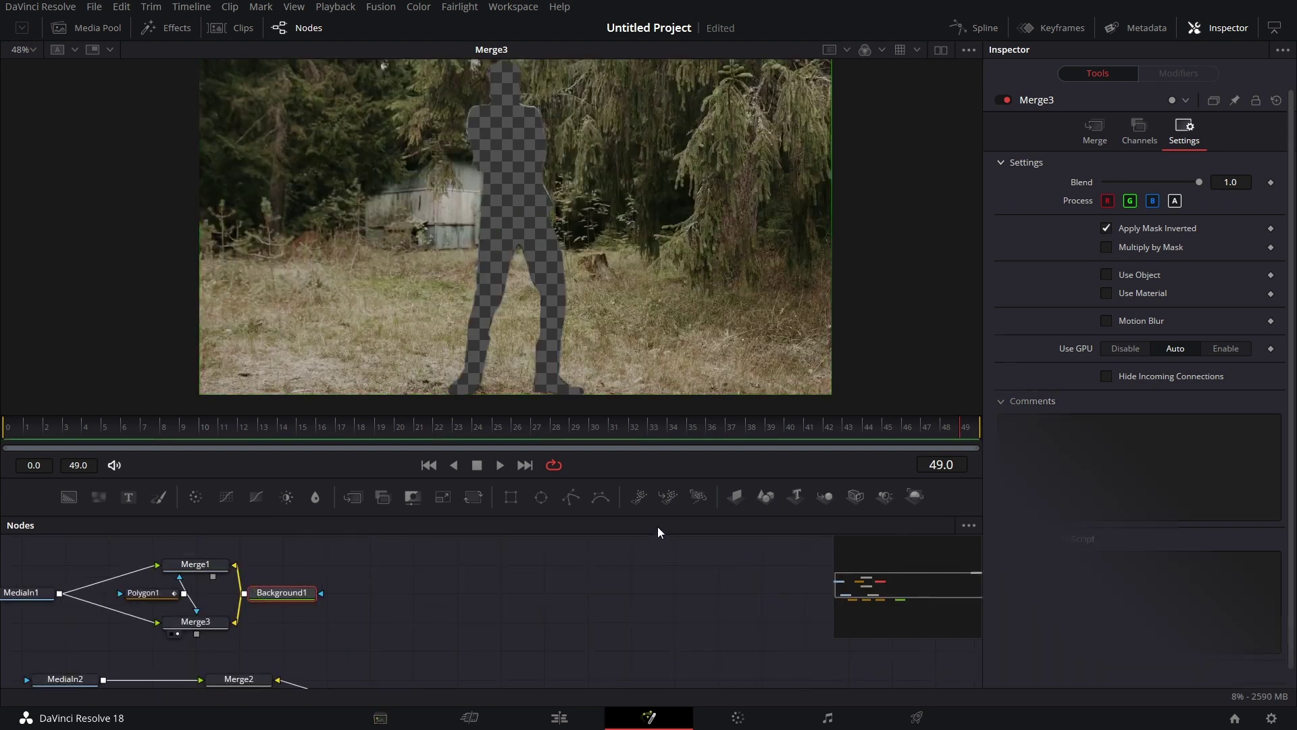
Step: Add two Image Plane 3D nodes, feeding the first from Merge1 and the second from Merge3
{"action": "left_click_drag", "start_coordinate": [735, 496], "coordinate": [380, 564]}
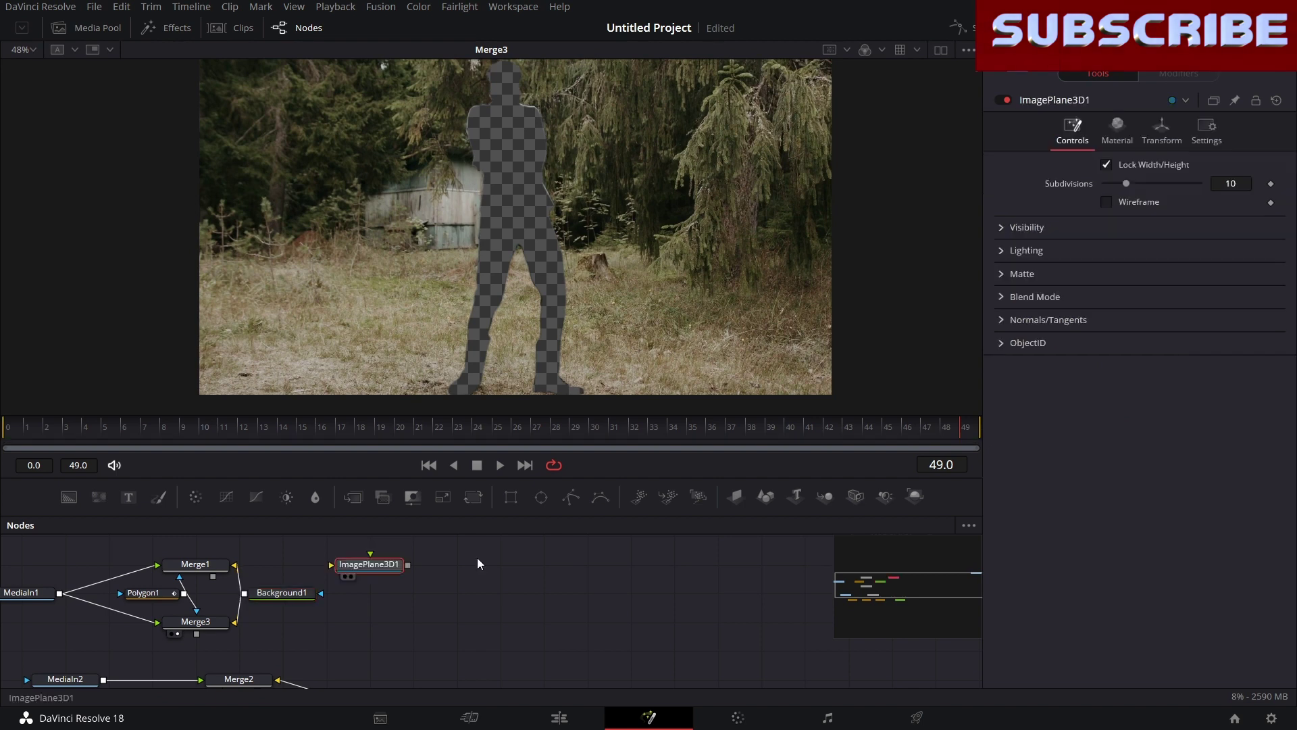
{"action": "left_click_drag", "start_coordinate": [696, 497], "coordinate": [390, 633]}
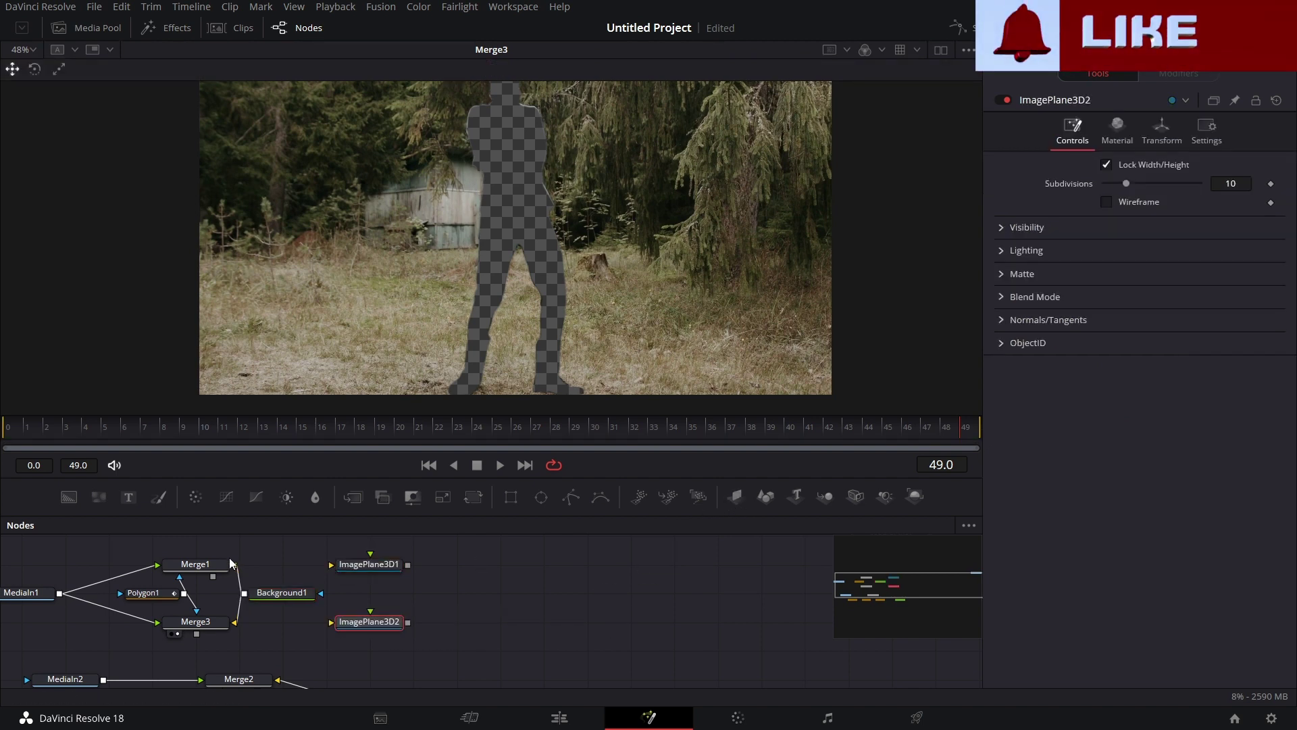
{"action": "left_click_drag", "start_coordinate": [213, 577], "coordinate": [358, 566]}
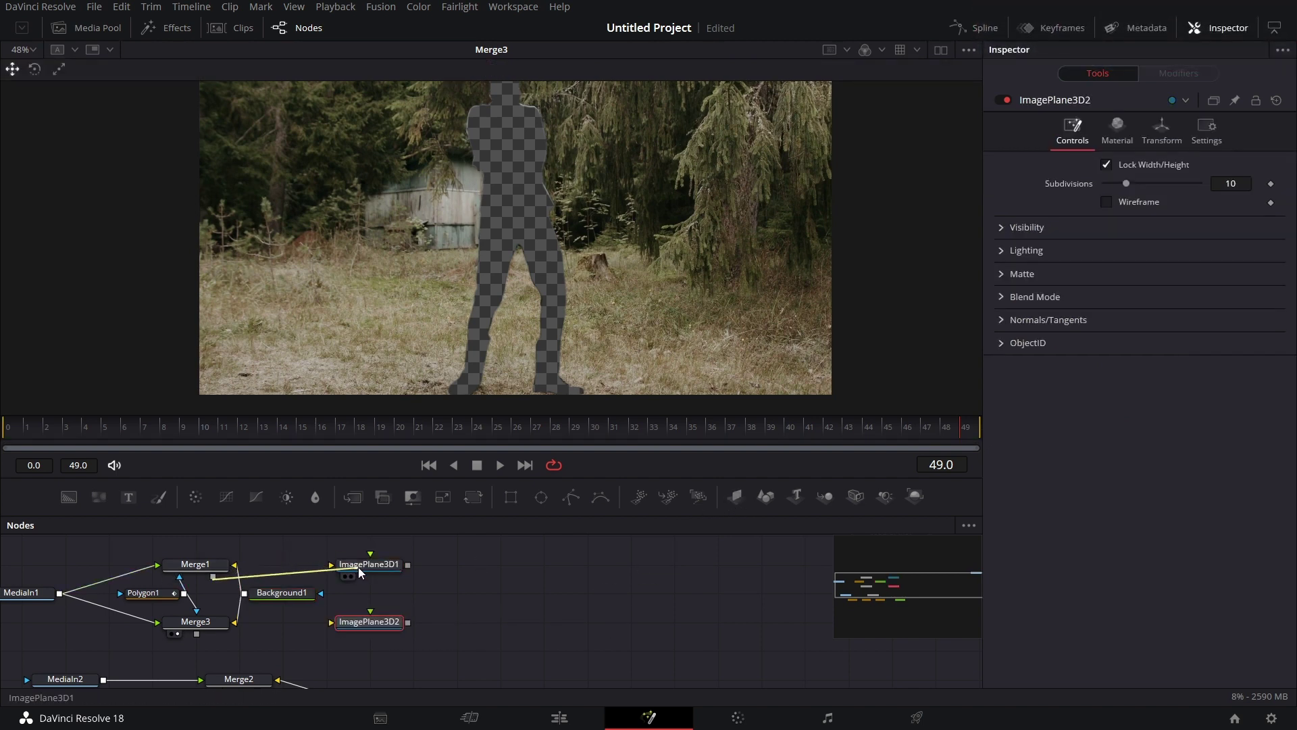
{"action": "left_click_drag", "start_coordinate": [198, 639], "coordinate": [352, 630]}
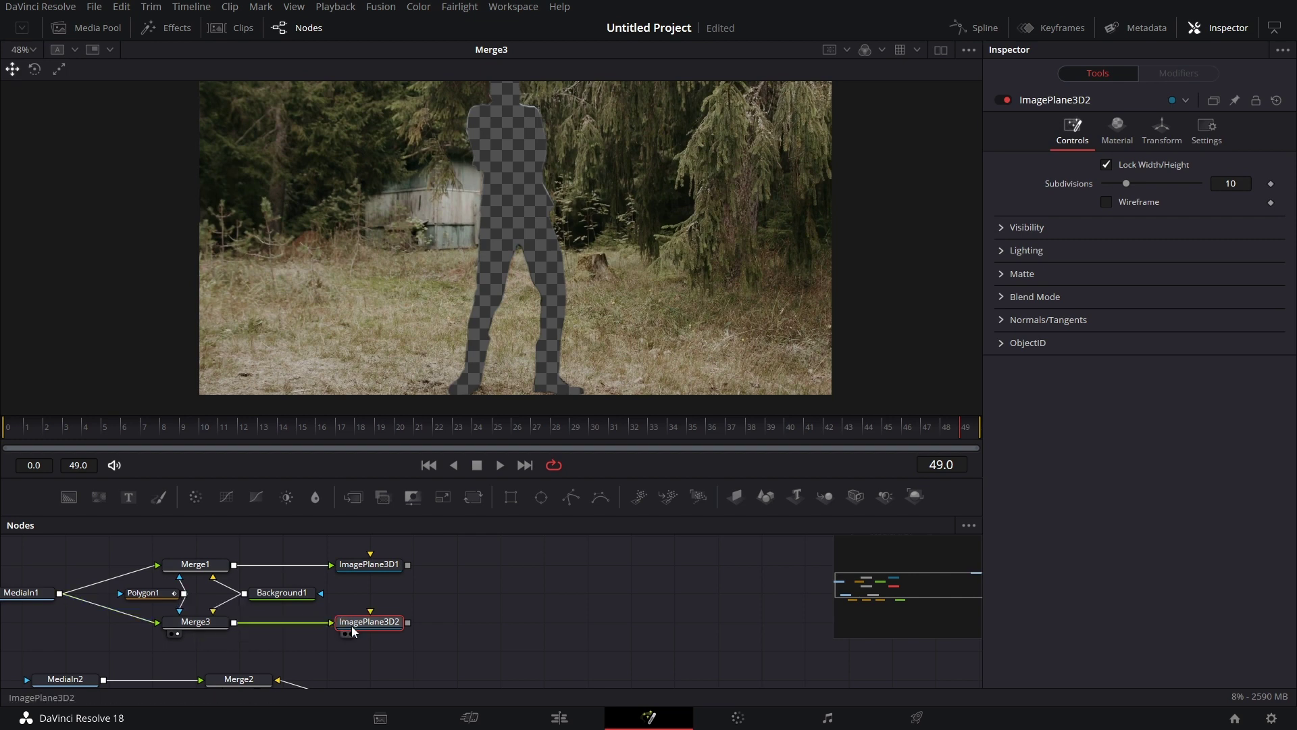
Step: Show ImagePlane3D1 in the viewer and add a Transform 3D node after each of the two image planes
{"action": "left_click", "coordinate": [379, 569]}
{"action": "key", "text": "1"}
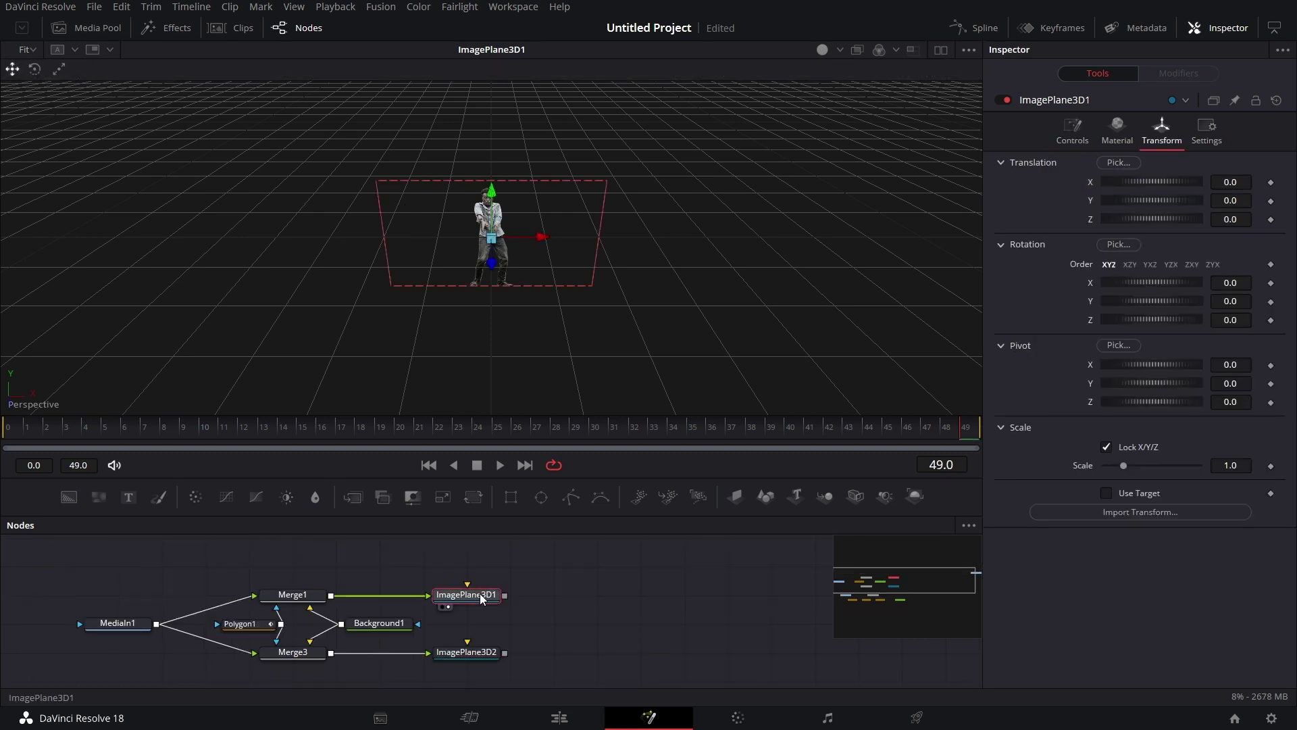
{"action": "key", "text": "ctrl+space"}
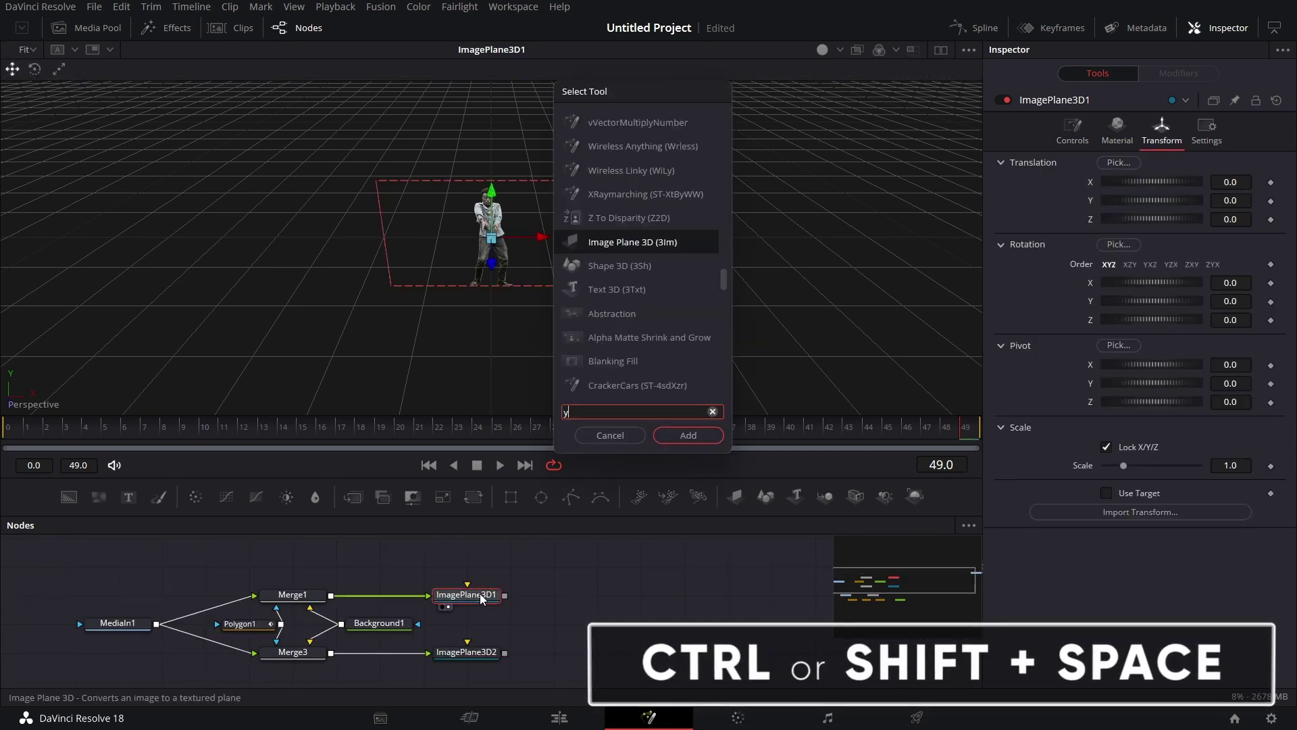
{"action": "type", "text": "tr"}
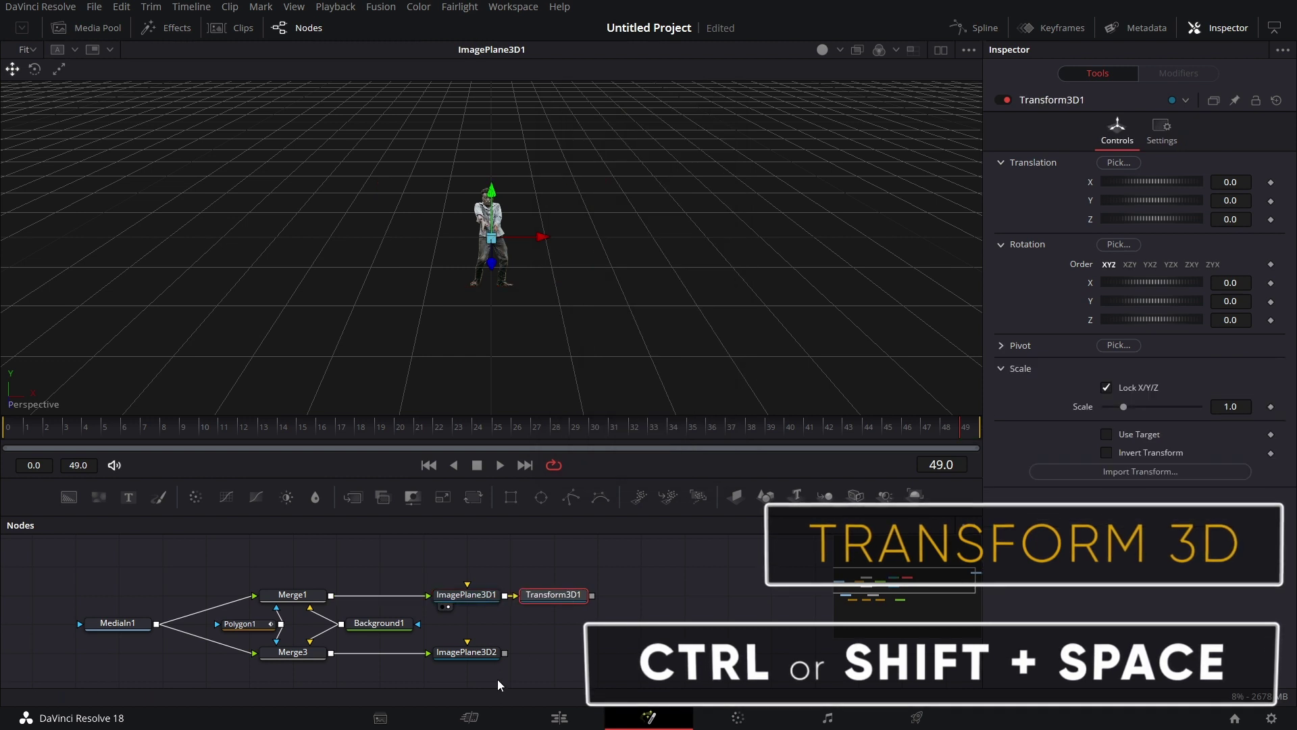
{"action": "left_click", "coordinate": [488, 653]}
{"action": "key", "text": "ctrl+space"}
{"action": "type", "text": "tr"}
{"action": "key", "text": "Return"}
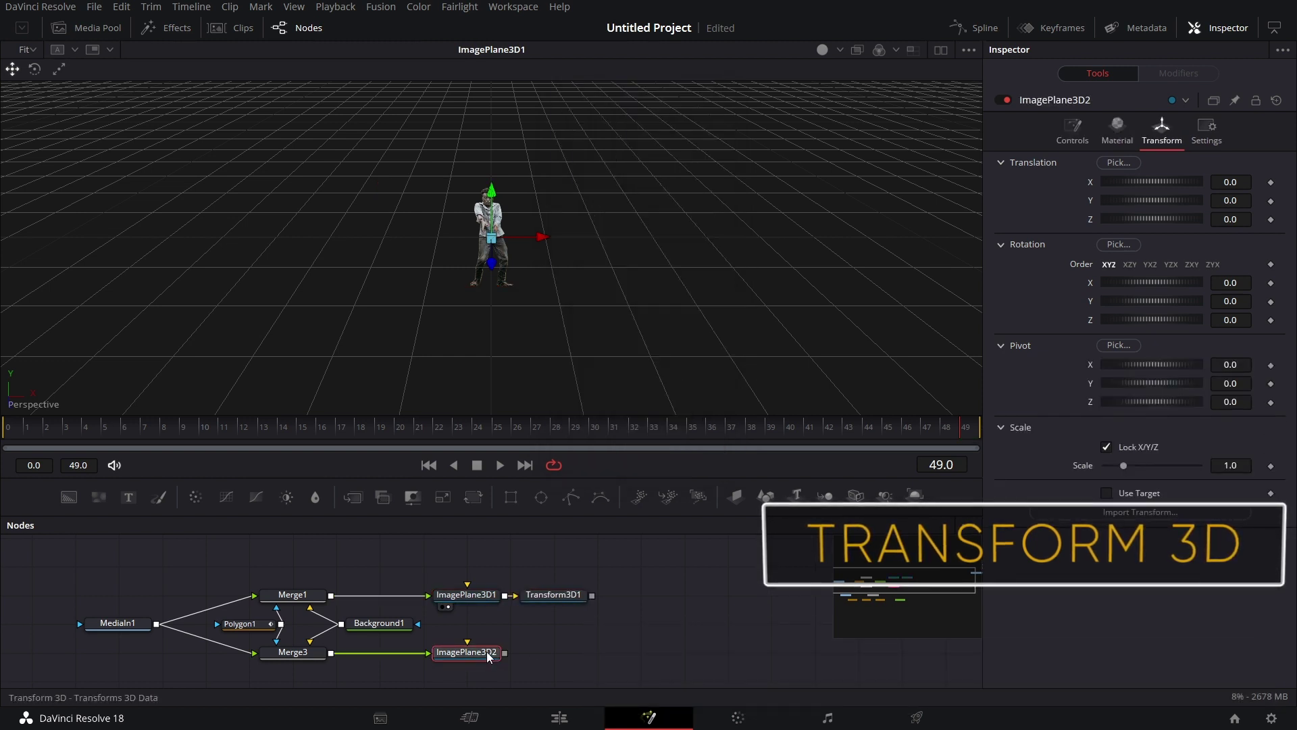
Step: Set Transform3D1's Pivot Y to -0.28125
{"action": "left_click", "coordinate": [578, 597]}
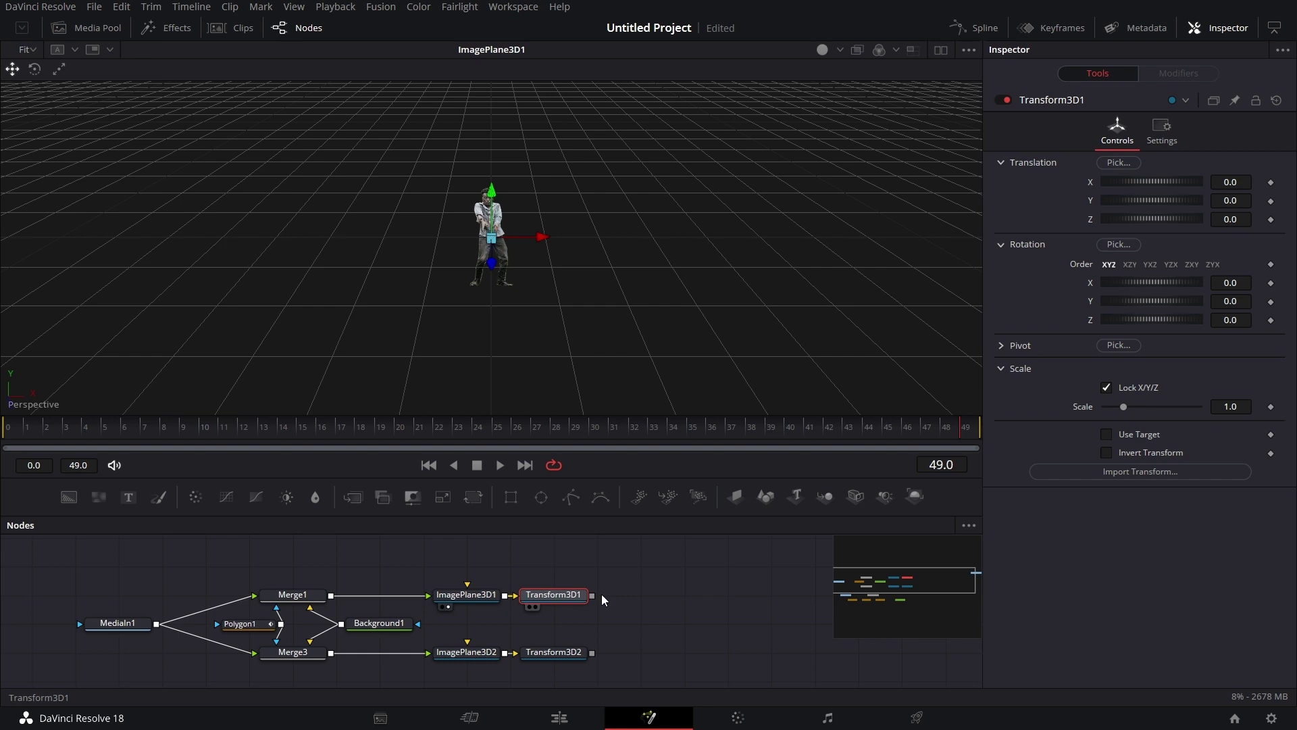
{"action": "left_click", "coordinate": [1004, 348]}
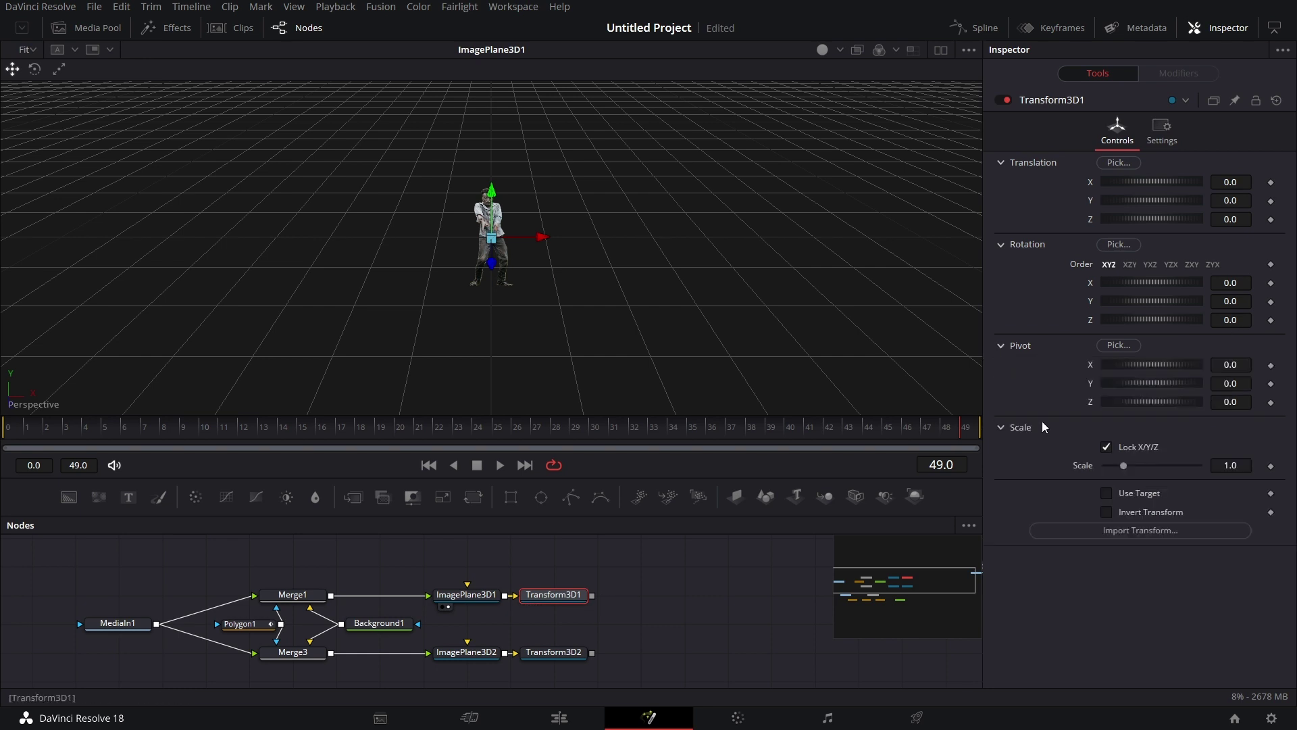
{"action": "right_click", "coordinate": [1089, 384]}
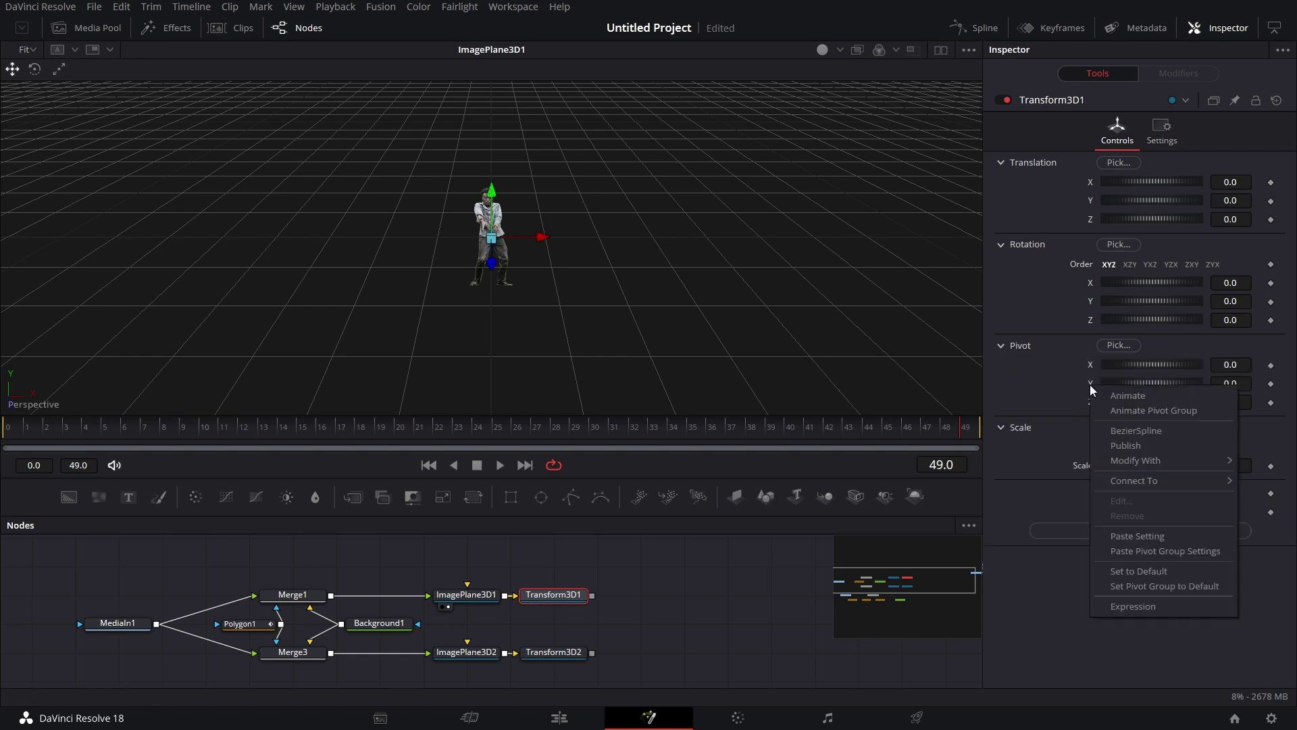
{"action": "left_click", "coordinate": [1092, 384]}
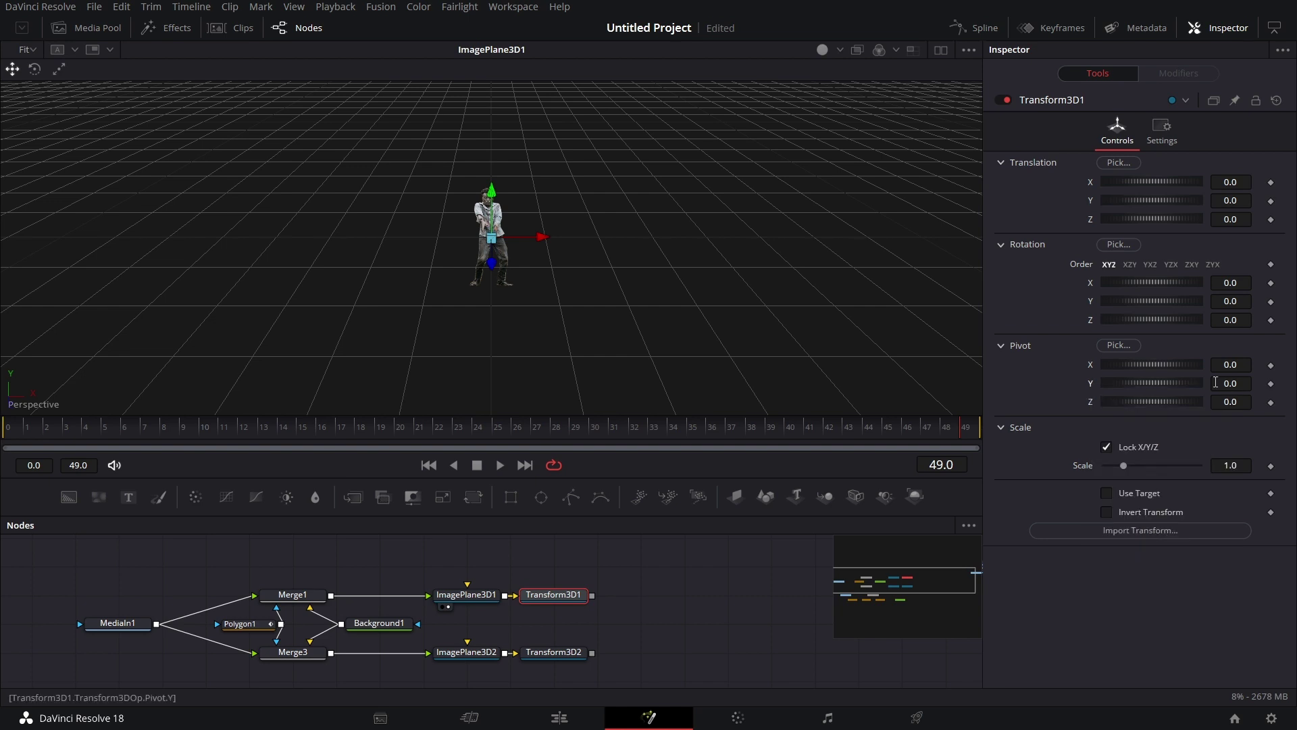
{"action": "type", "text": "-0.28125"}
{"action": "key", "text": "Return"}
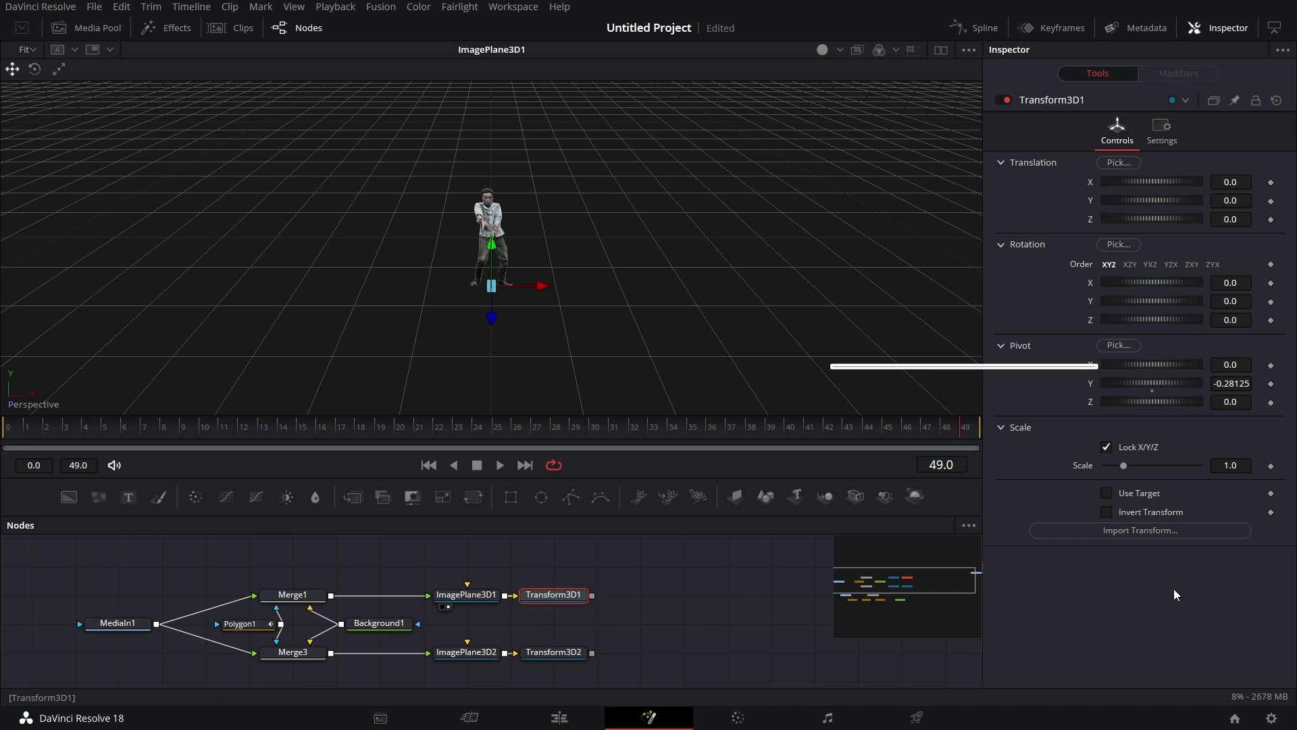
Step: Set Transform3D2's Pivot Y to -0.28125
{"action": "left_click", "coordinate": [551, 655]}
{"action": "left_click", "coordinate": [1003, 348]}
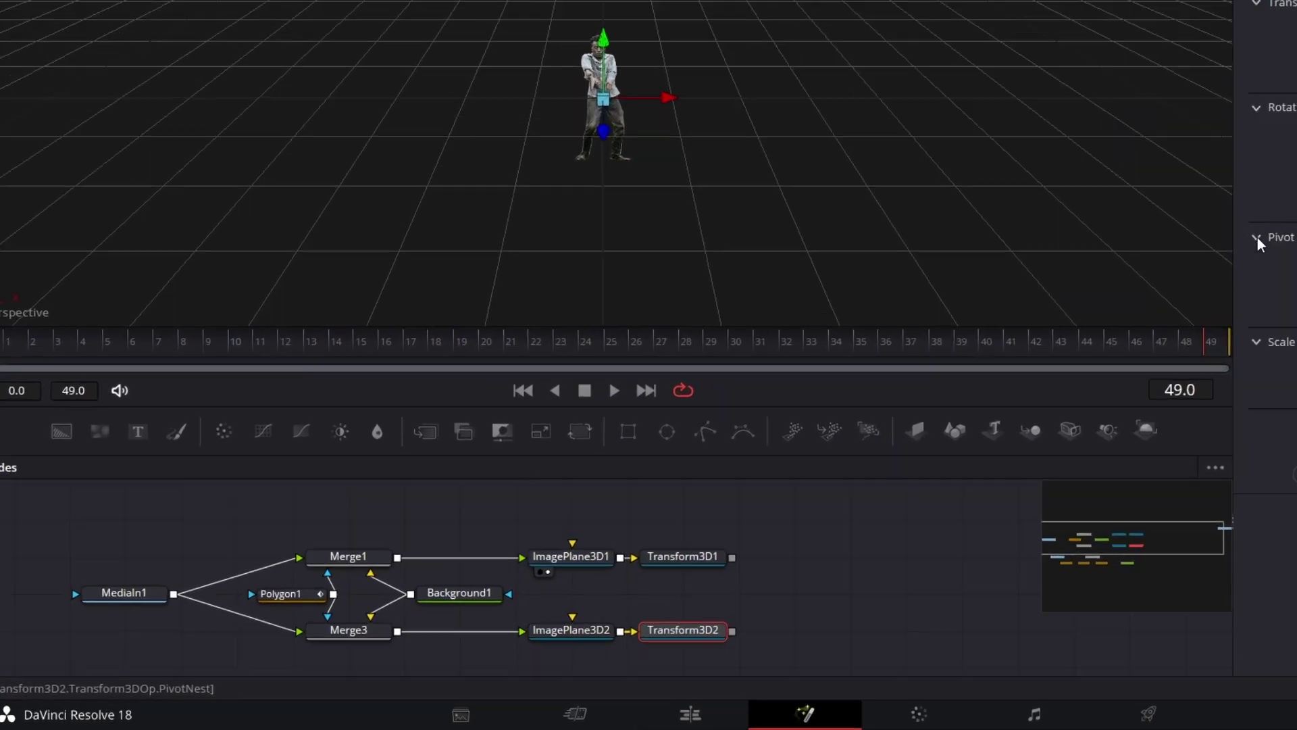
{"action": "double_click", "coordinate": [1264, 463]}
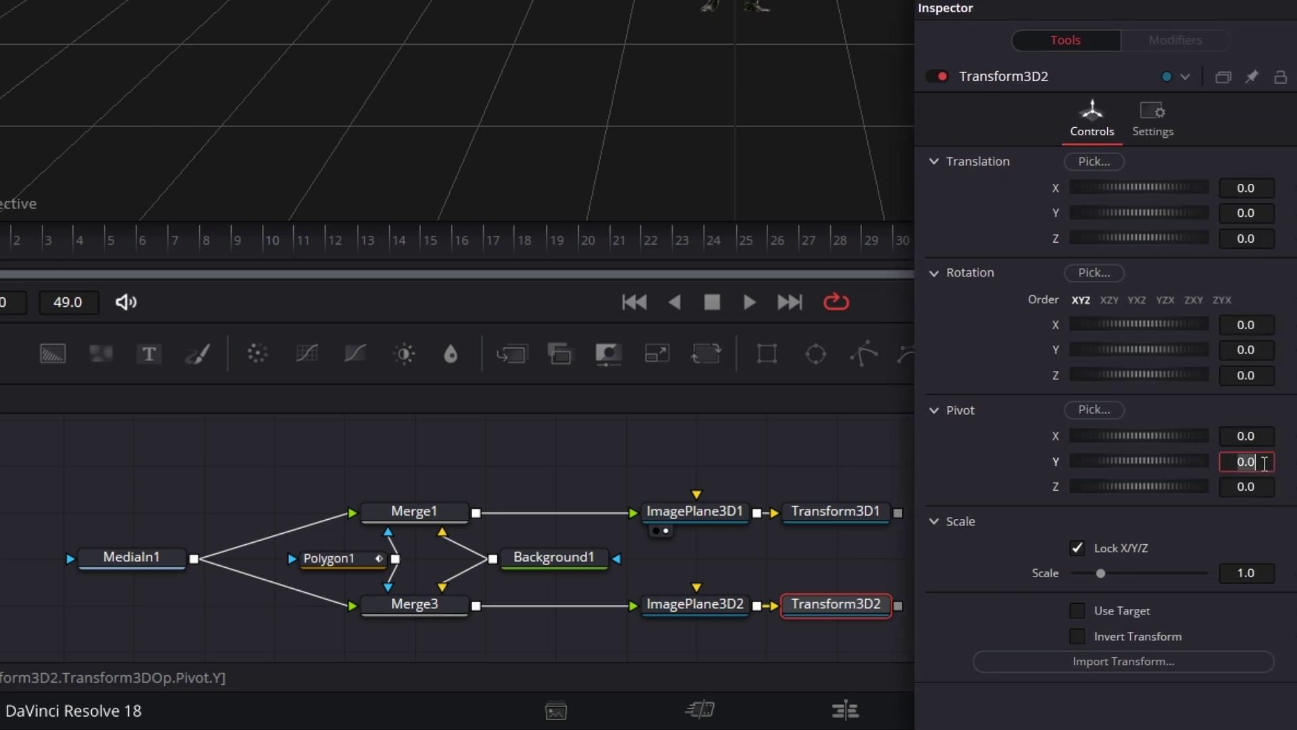
{"action": "type", "text": "-0.28125"}
{"action": "key", "text": "Tab"}
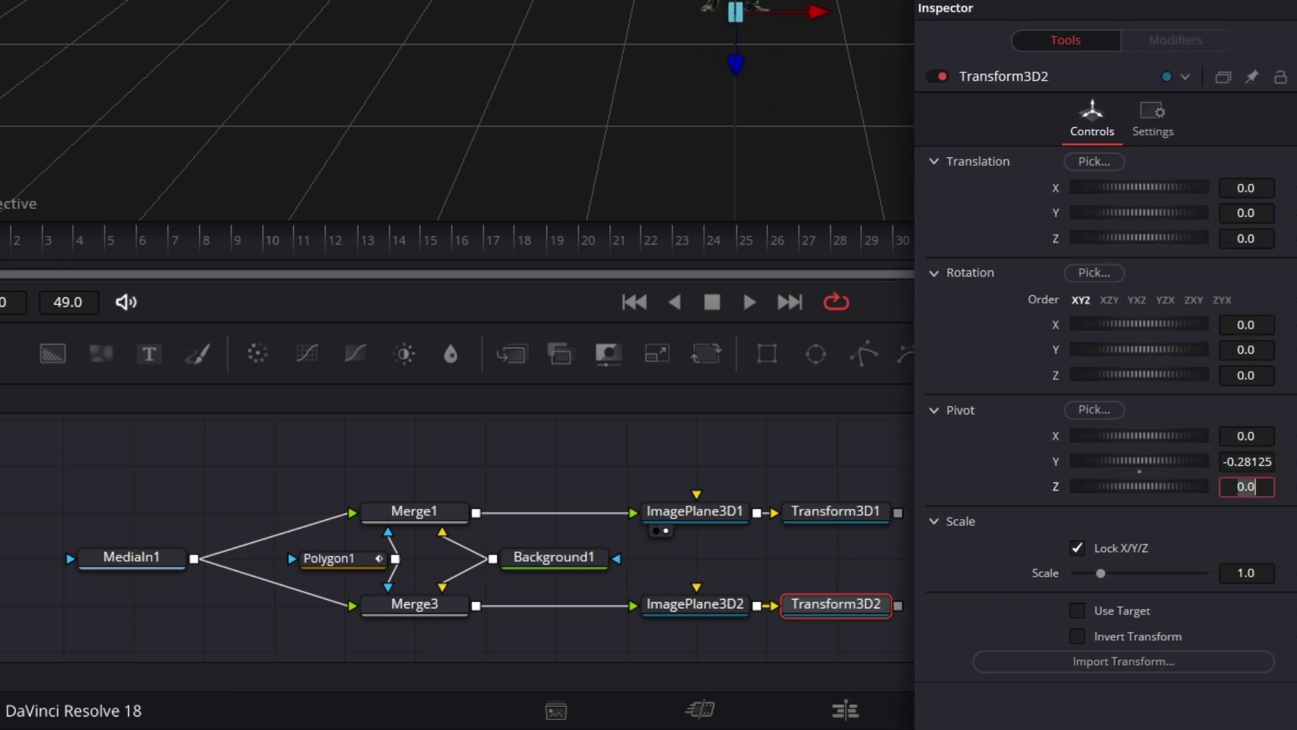
Step: Show Transform3D1 in the viewer and modify its X rotation with Anim Curves
{"action": "scroll", "coordinate": [837, 514], "scroll_direction": "down", "scroll_amount": 2}
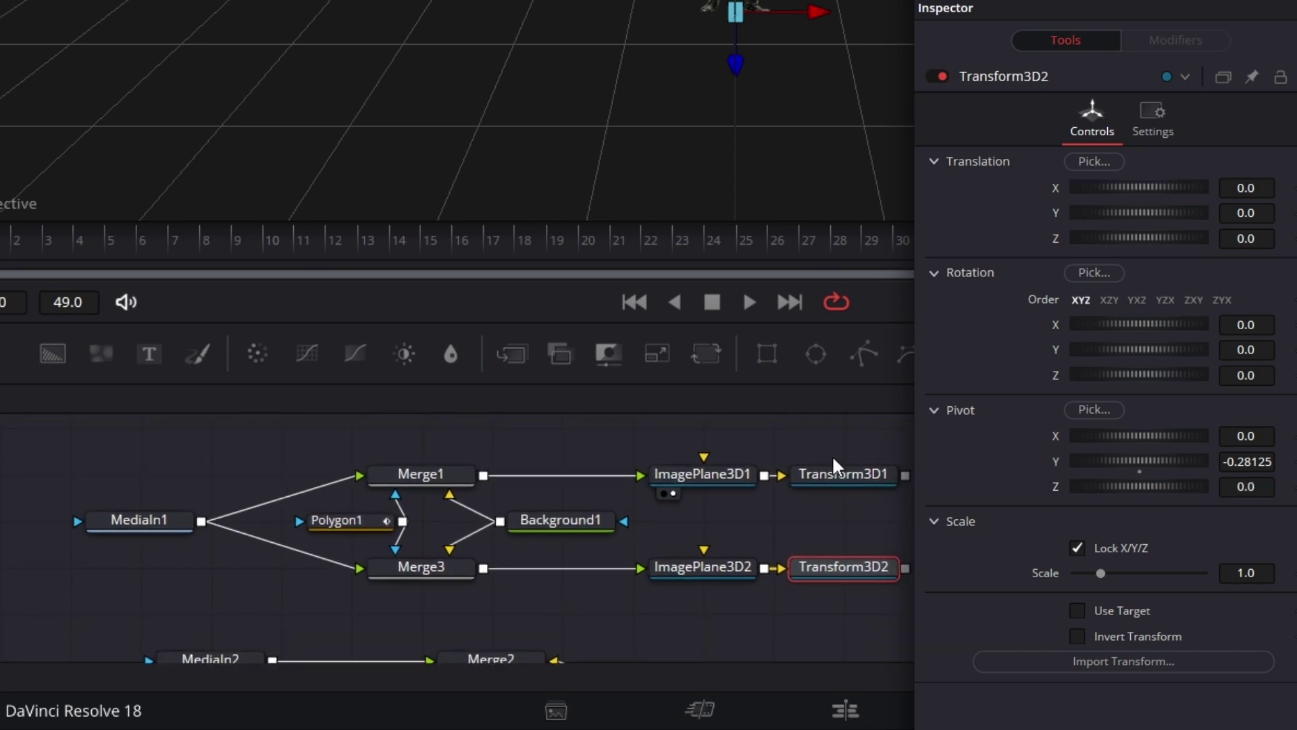
{"action": "left_click", "coordinate": [844, 475]}
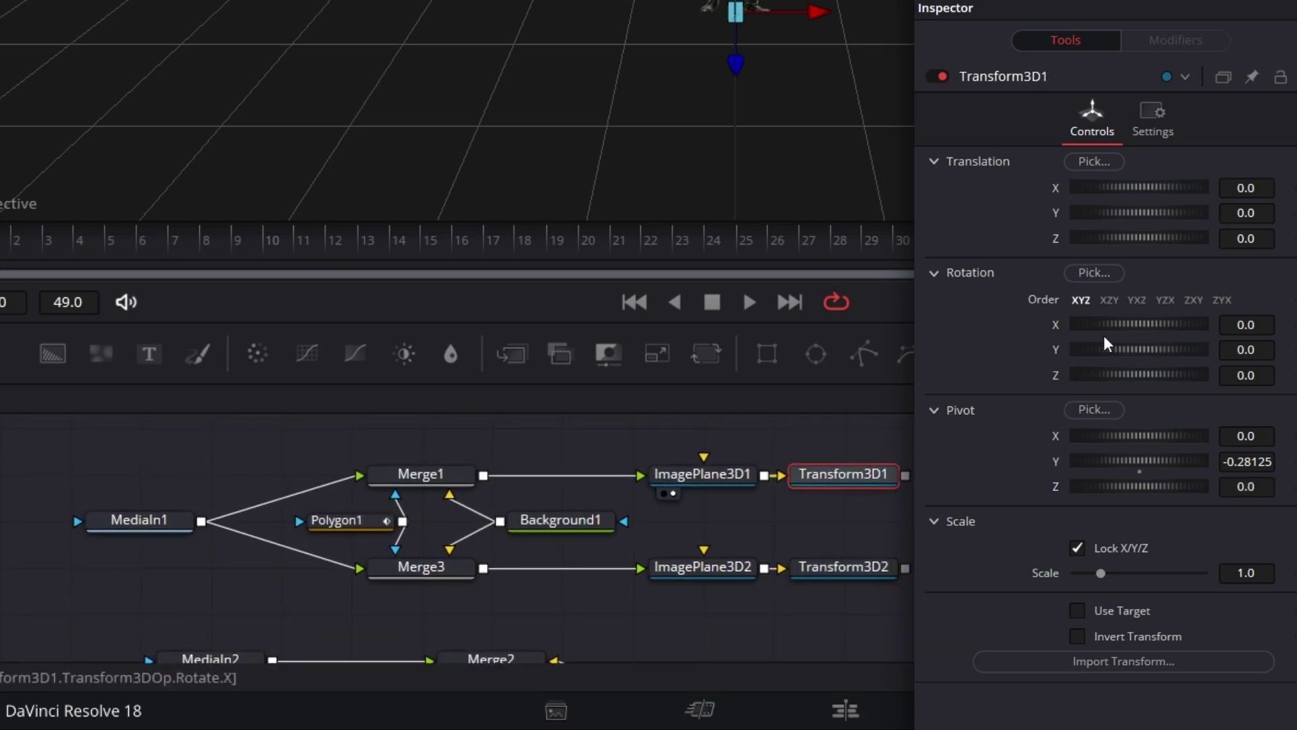
{"action": "mouse_move", "coordinate": [1108, 335]}
{"action": "left_mouse_down"}
{"action": "mouse_move", "coordinate": [1142, 326]}
{"action": "mouse_move", "coordinate": [1104, 325]}
{"action": "mouse_move", "coordinate": [1148, 327]}
{"action": "mouse_move", "coordinate": [1115, 327]}
{"action": "left_mouse_up"}
{"action": "right_click", "coordinate": [1060, 329]}
{"action": "mouse_move", "coordinate": [1141, 433]}
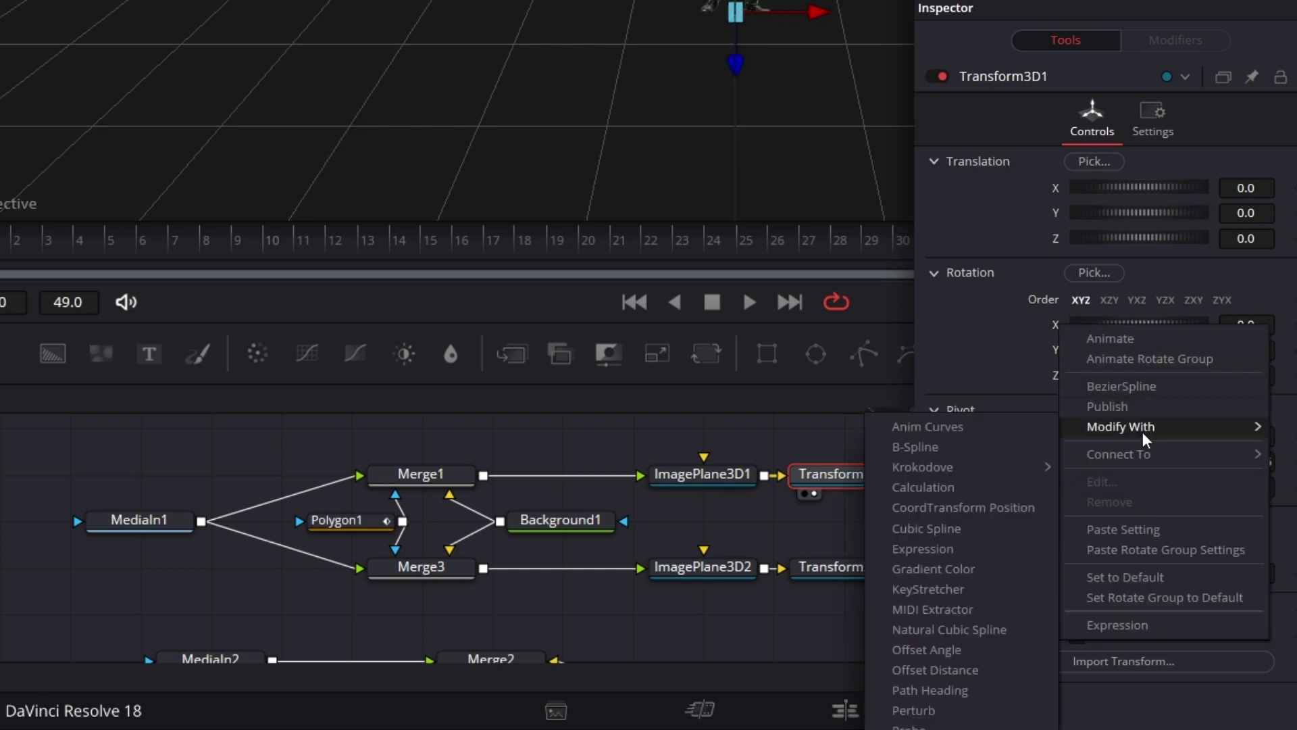
{"action": "left_click", "coordinate": [998, 444]}
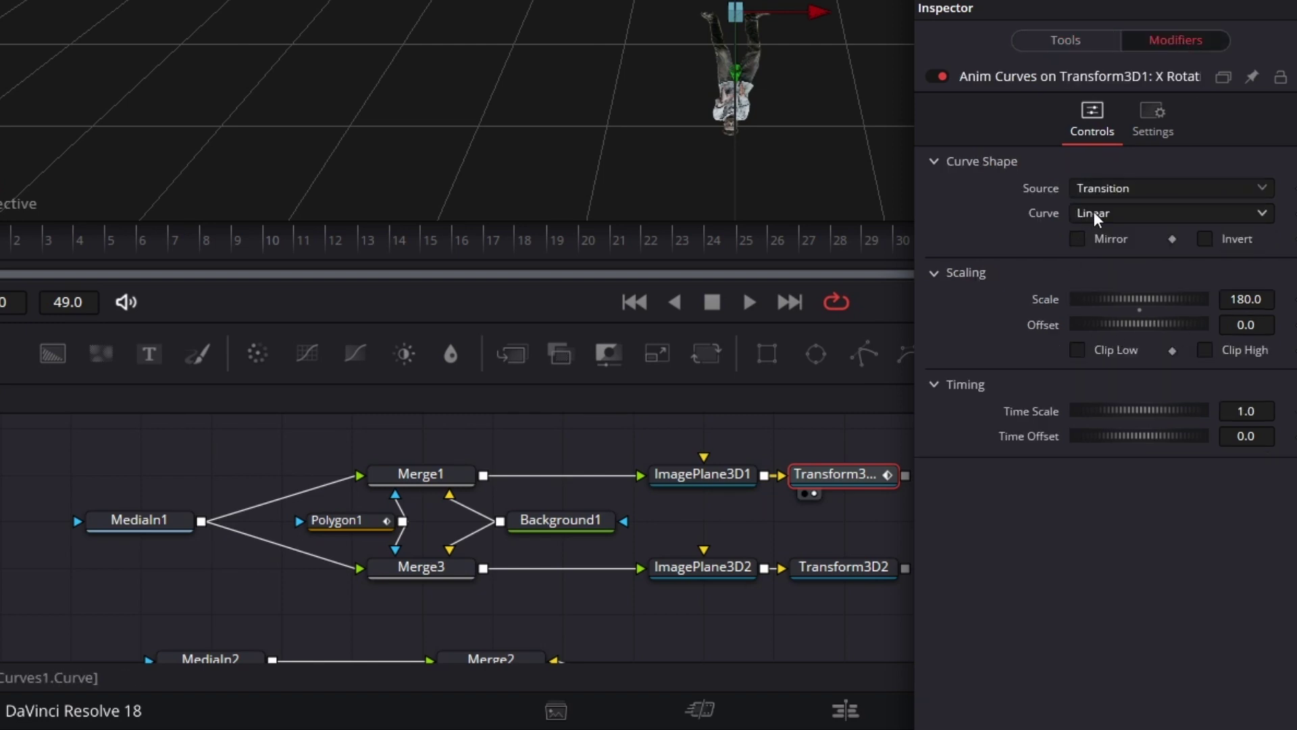
Step: Set Transform3D1's X rotation curve to Easing with Sine for both In and Out
{"action": "left_click", "coordinate": [1096, 214]}
{"action": "left_click", "coordinate": [1113, 263]}
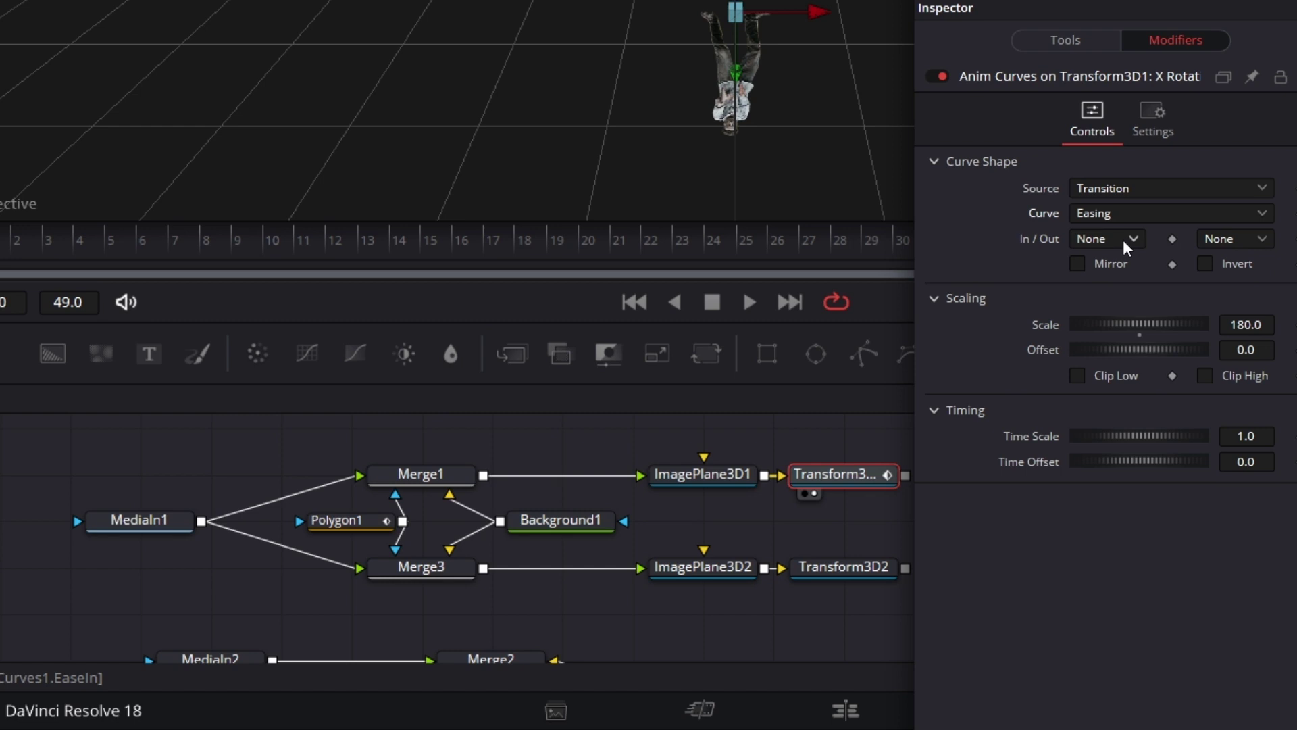
{"action": "left_click", "coordinate": [1135, 244]}
{"action": "left_click", "coordinate": [1116, 289]}
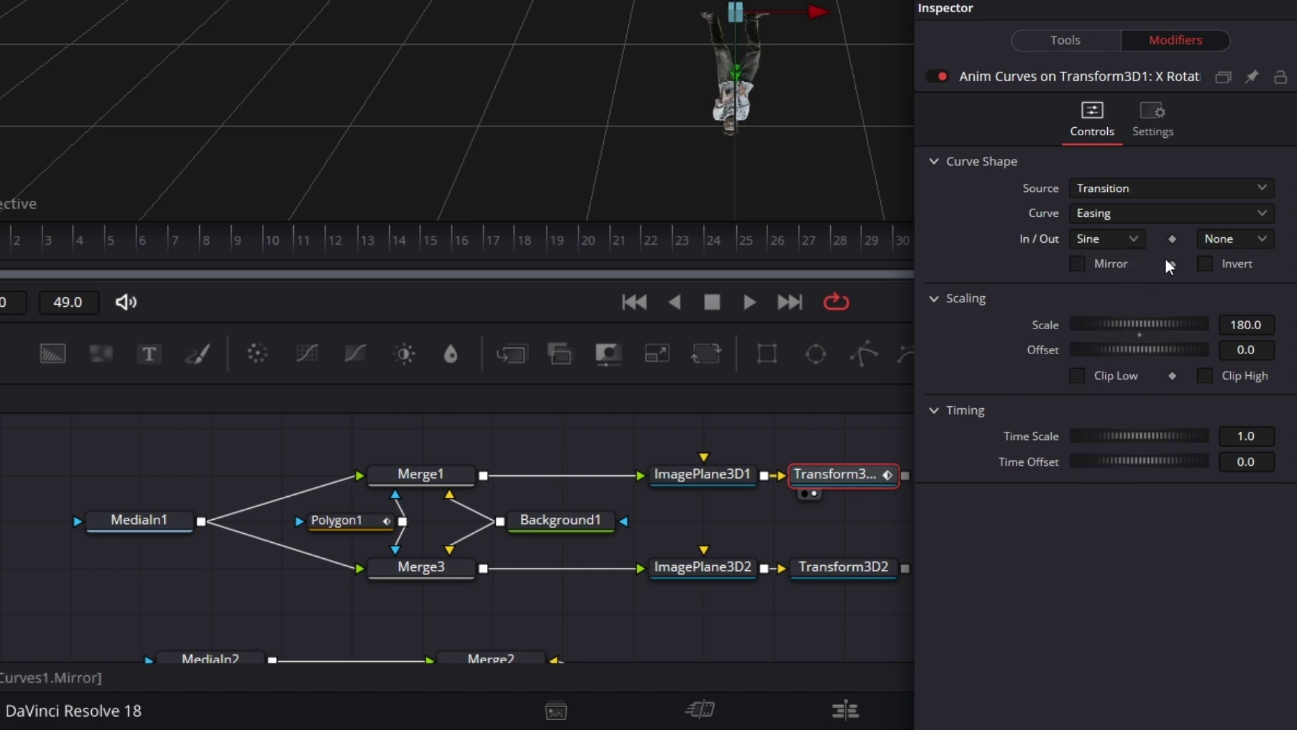
{"action": "left_click", "coordinate": [1243, 245]}
{"action": "left_click", "coordinate": [1222, 288]}
Step: Set the Scale of Transform3D1's rotation curve to 90 and its Time Scale to 4
{"action": "left_click", "coordinate": [1269, 330]}
{"action": "type", "text": "90"}
{"action": "key", "text": "Return"}
{"action": "left_click", "coordinate": [1260, 438]}
{"action": "type", "text": "4"}
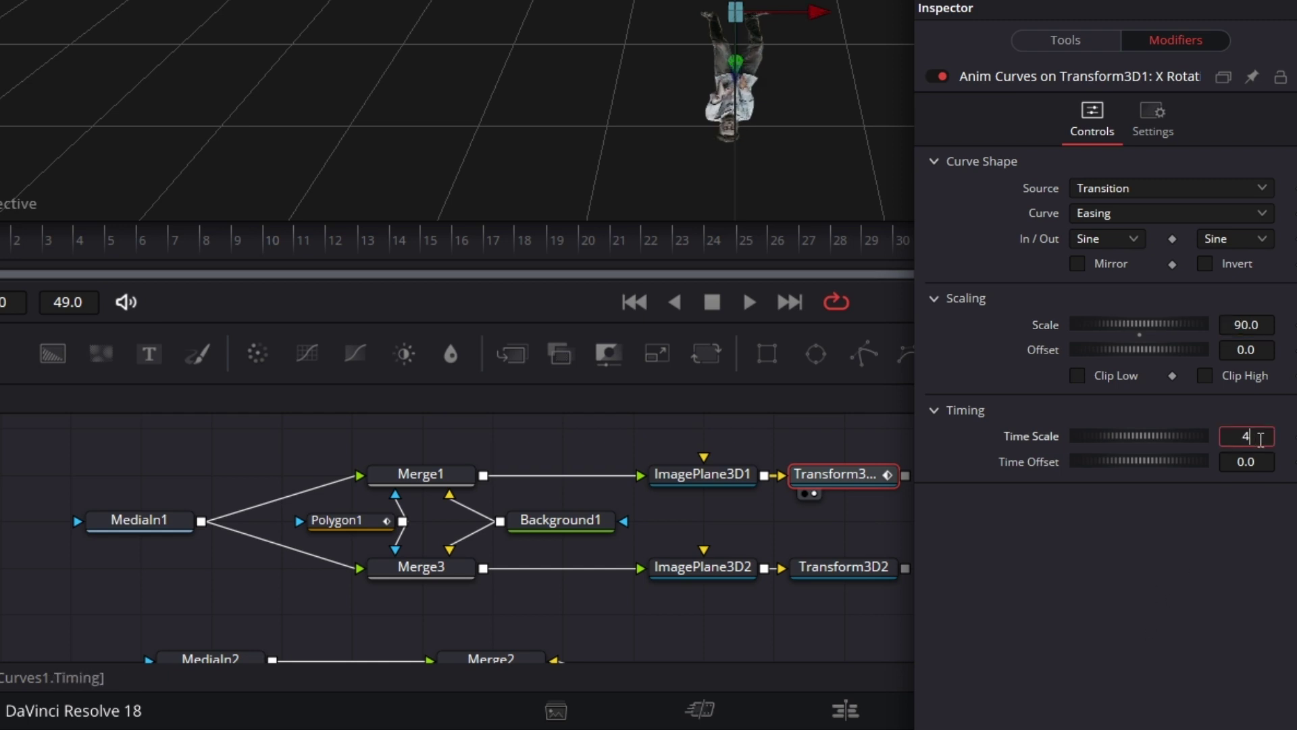
{"action": "key", "text": "Tab"}
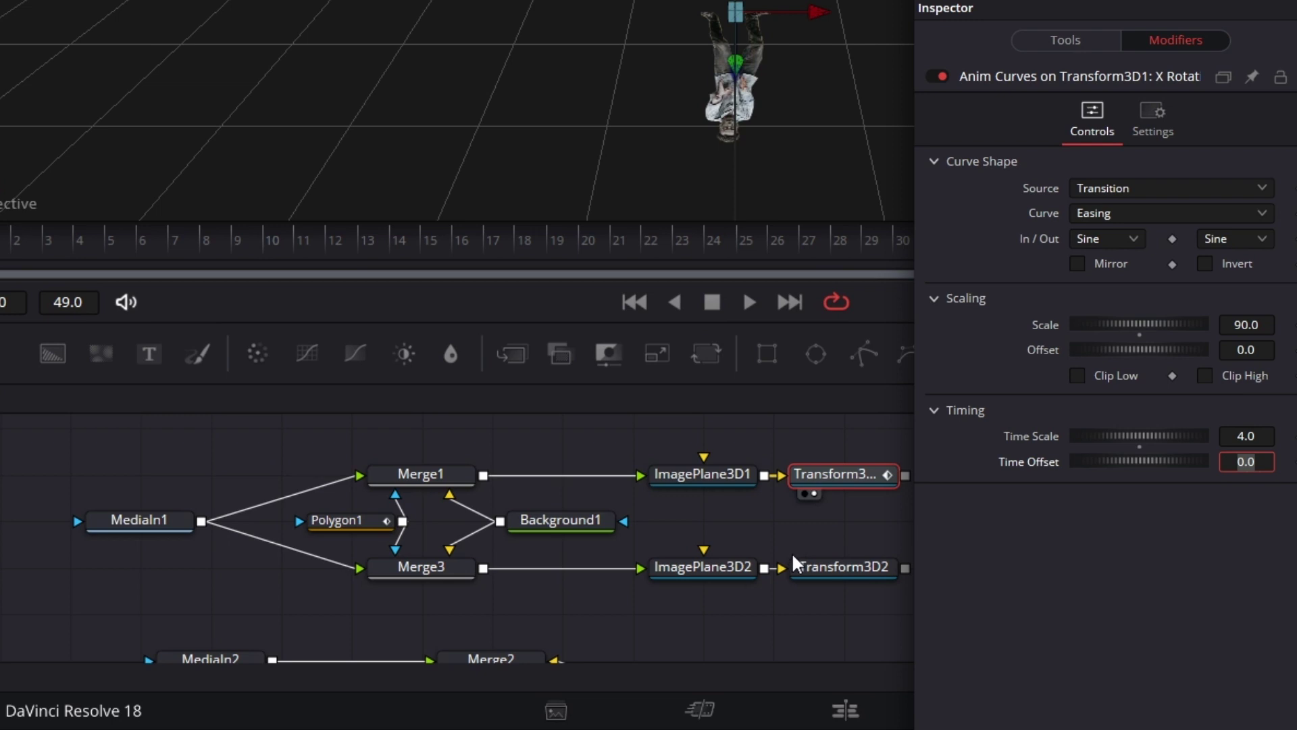
Step: Modify Transform3D2's X rotation with Anim Curves and open the modifier's settings
{"action": "left_click", "coordinate": [848, 570]}
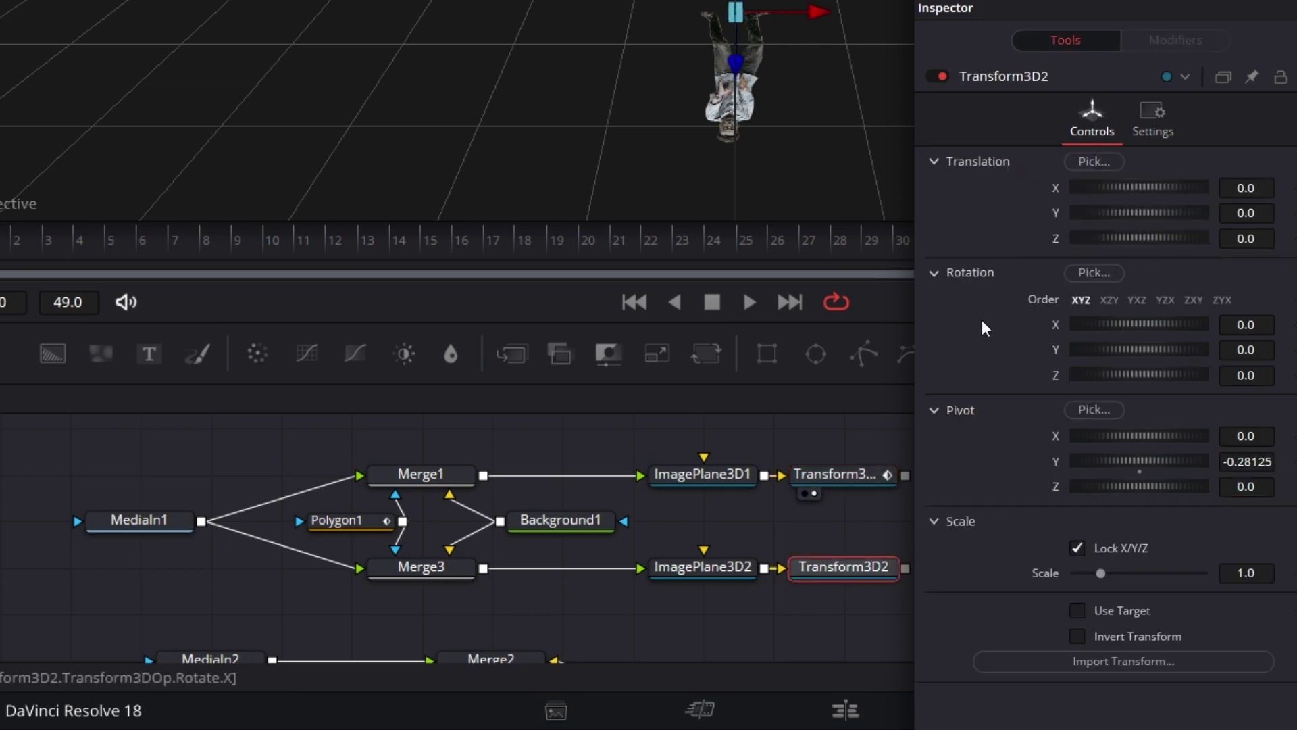
{"action": "right_click", "coordinate": [1056, 332]}
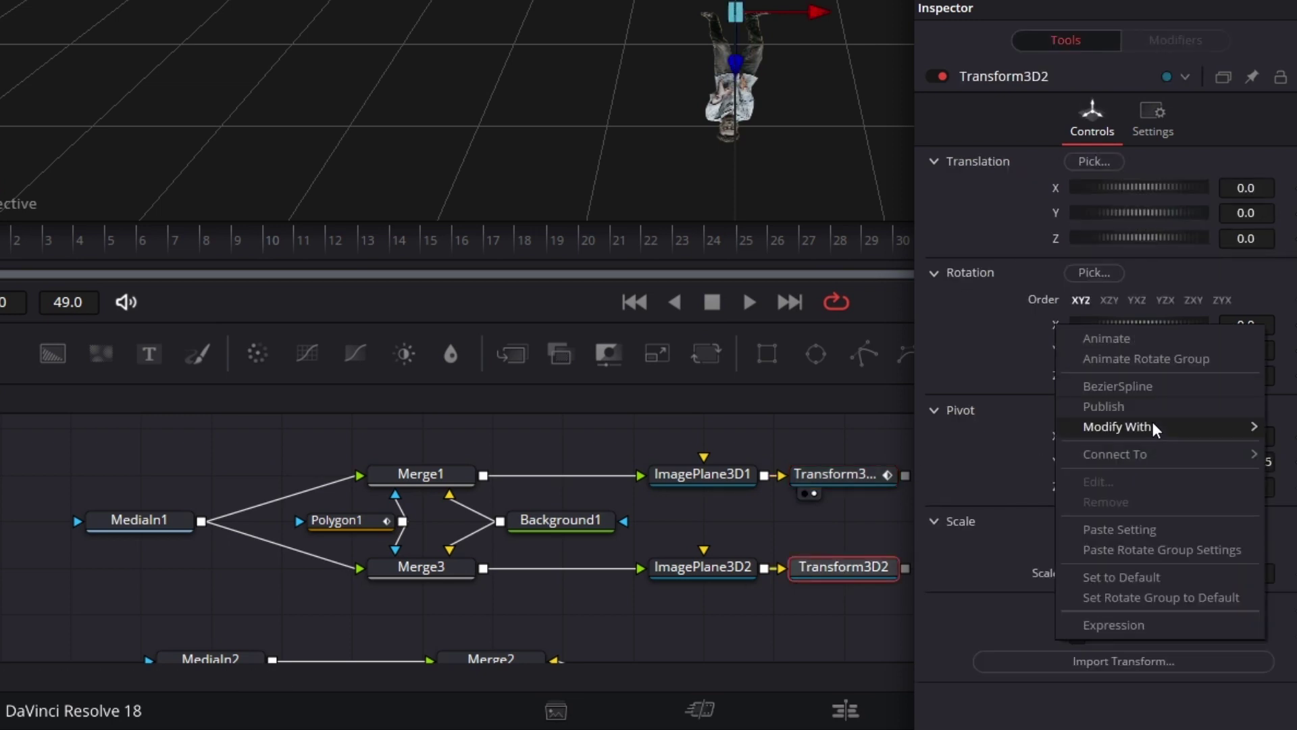
{"action": "mouse_move", "coordinate": [1156, 439]}
{"action": "left_click", "coordinate": [1008, 431]}
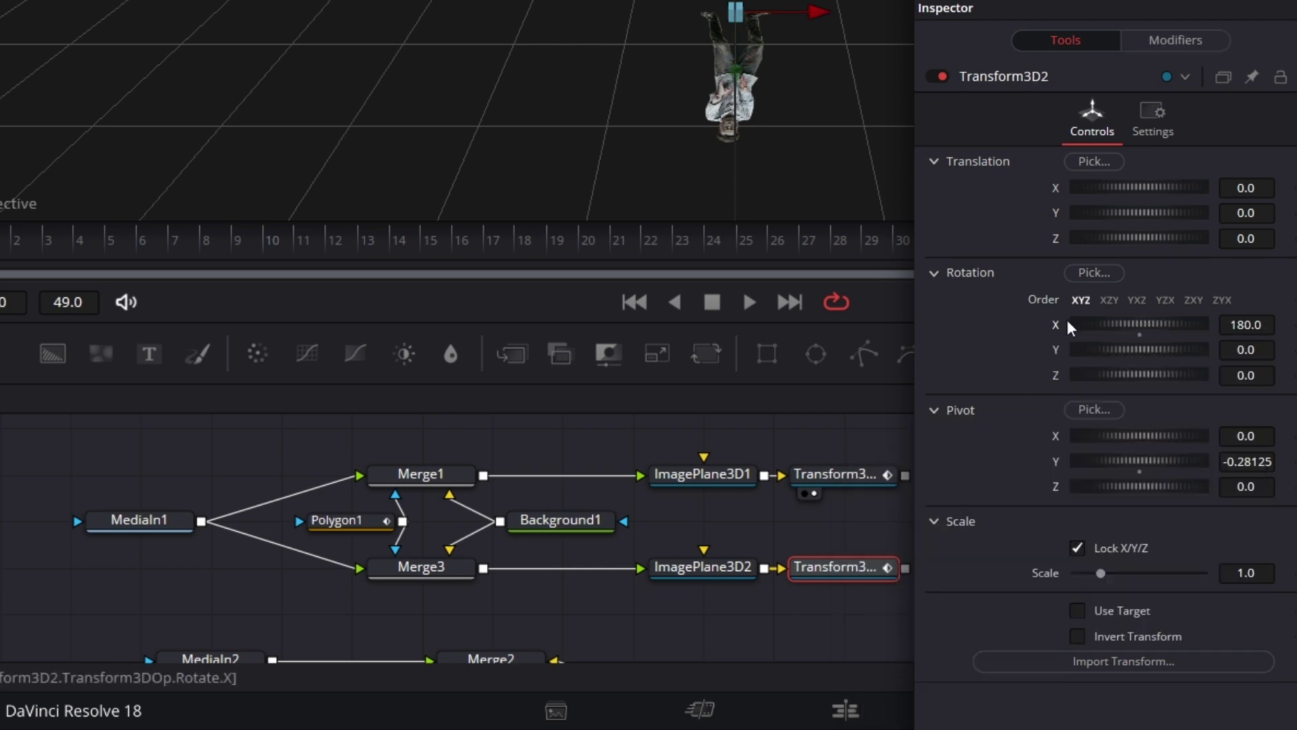
{"action": "left_click", "coordinate": [1187, 44]}
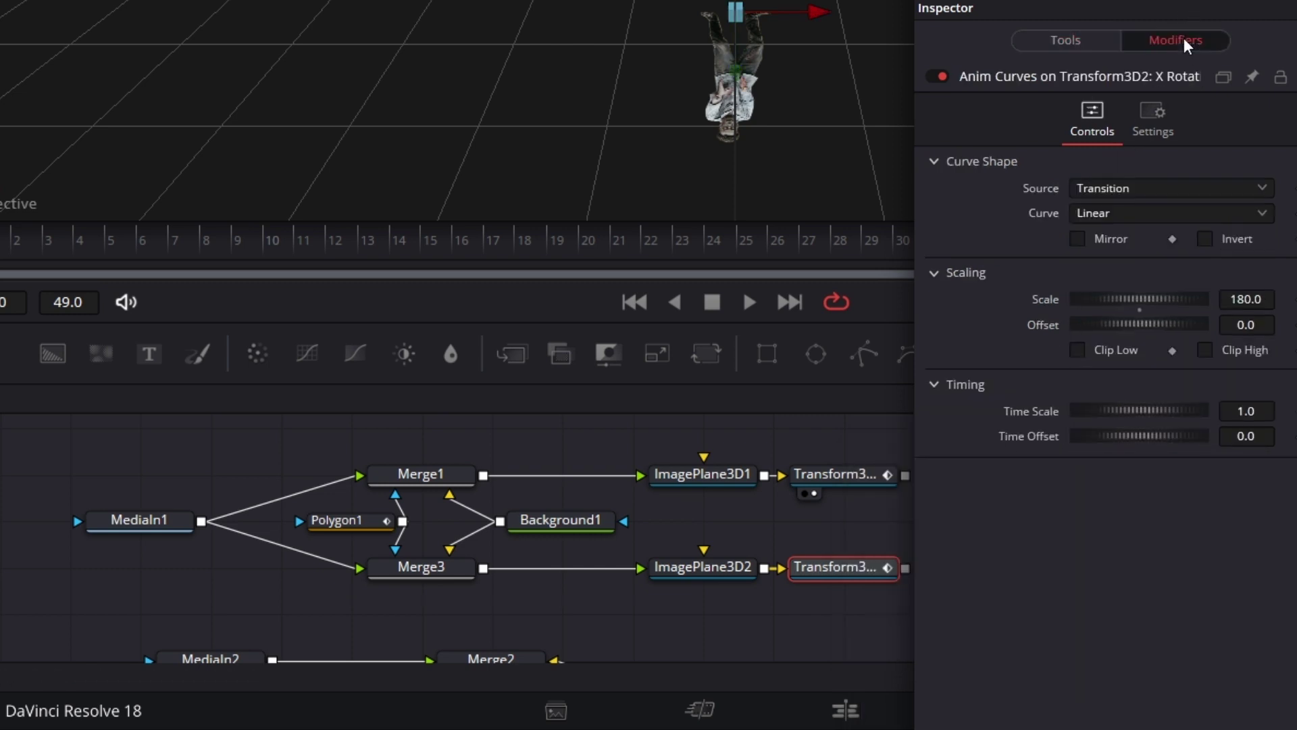
Step: Set Transform3D2's X rotation curve to Easing with Expo for In
{"action": "left_click", "coordinate": [1134, 215]}
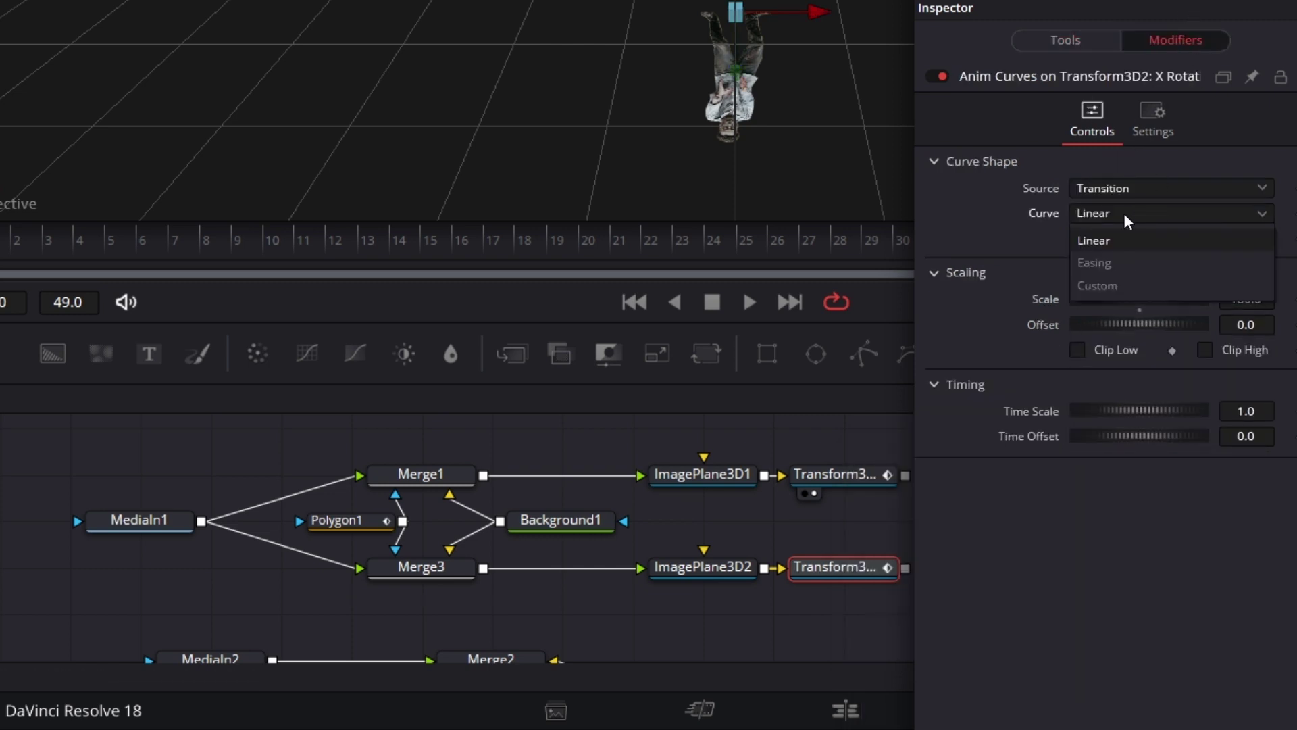
{"action": "left_click", "coordinate": [1116, 270]}
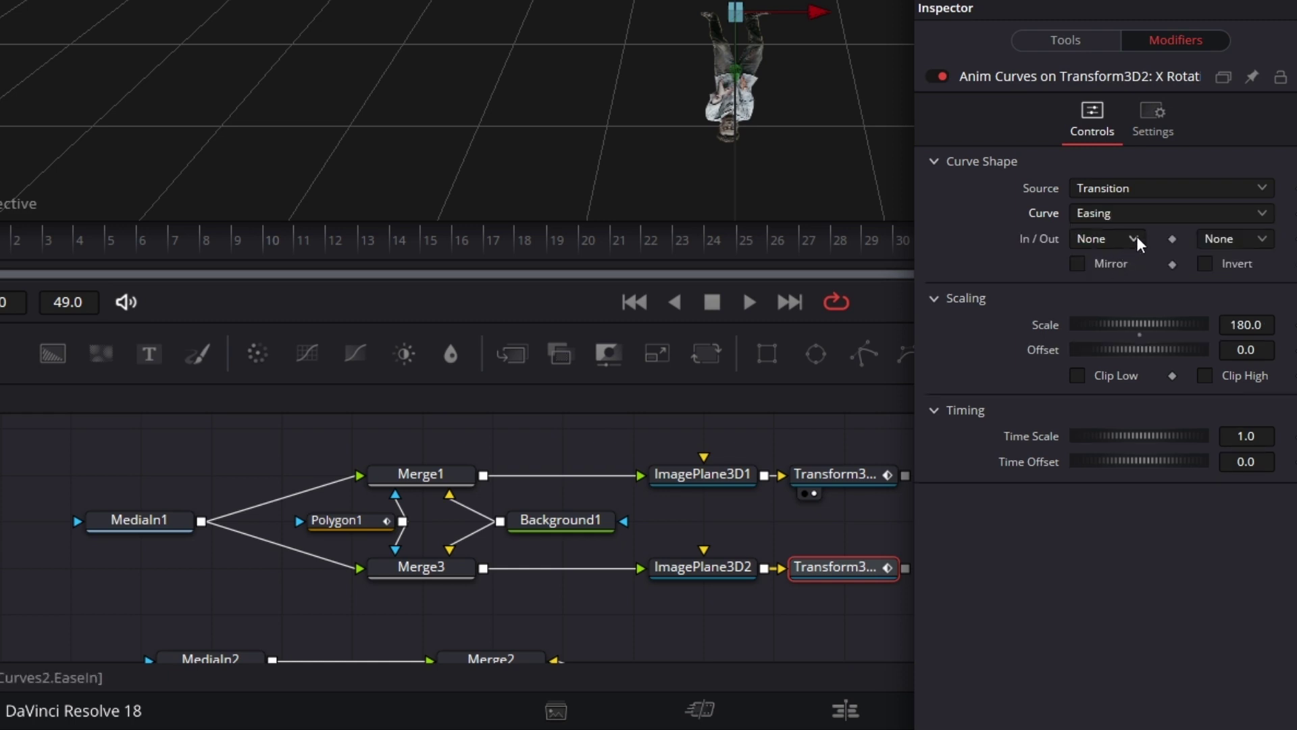
{"action": "left_click", "coordinate": [1140, 244]}
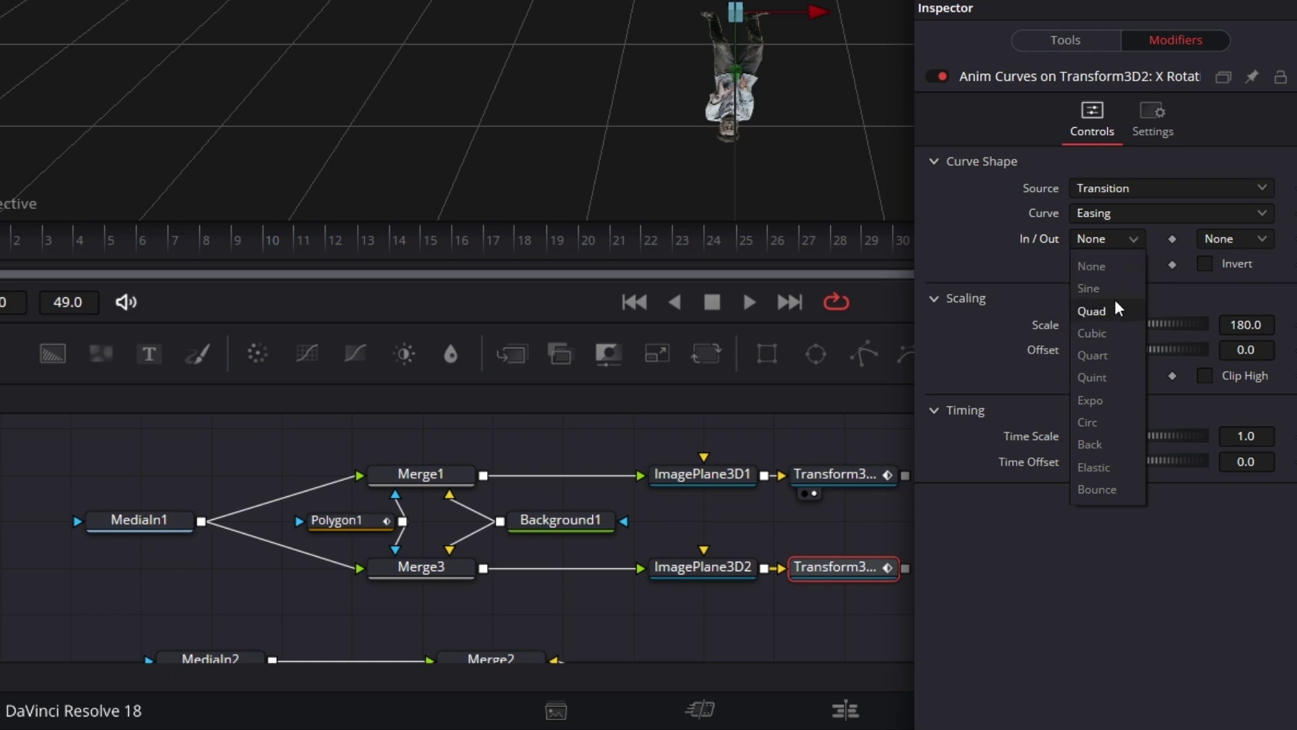
{"action": "left_click", "coordinate": [1106, 400]}
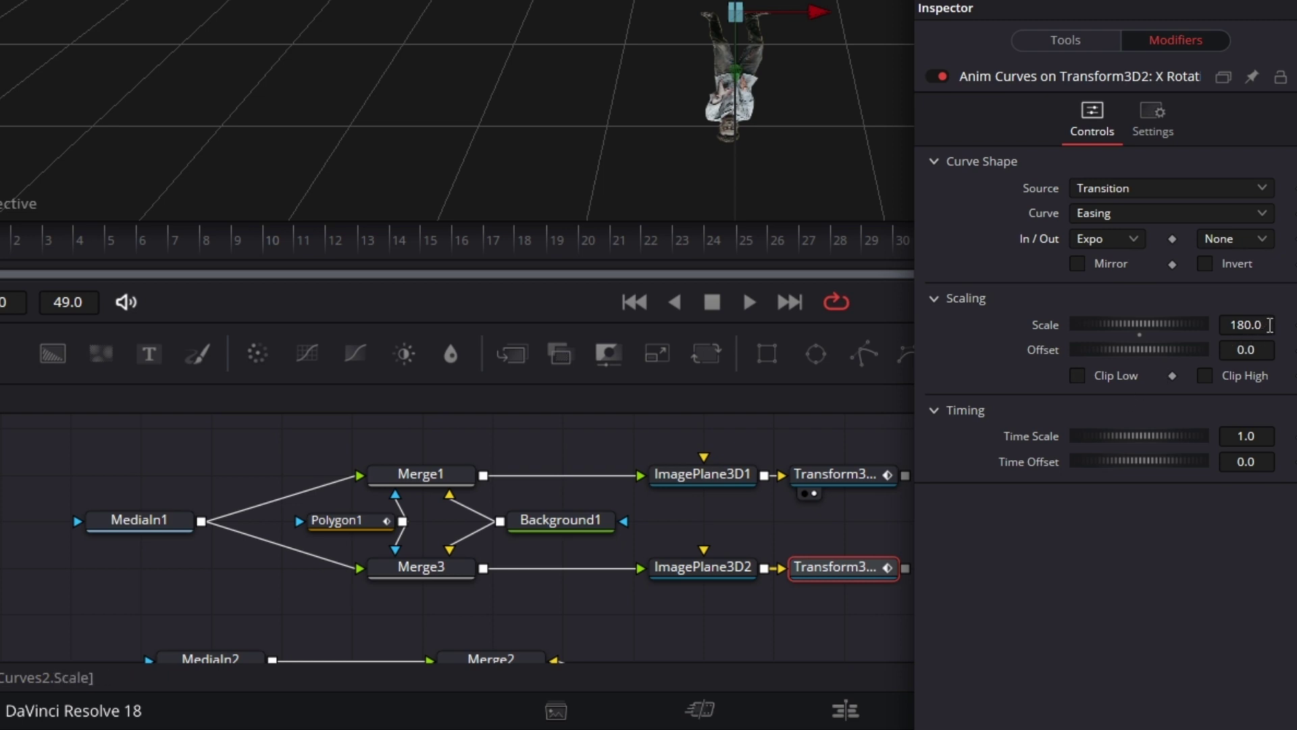
Step: Set the Scale of Transform3D2's rotation curve to -120 and show Transform3D2 in the viewer
{"action": "left_click", "coordinate": [1270, 325]}
{"action": "type", "text": "-1"}
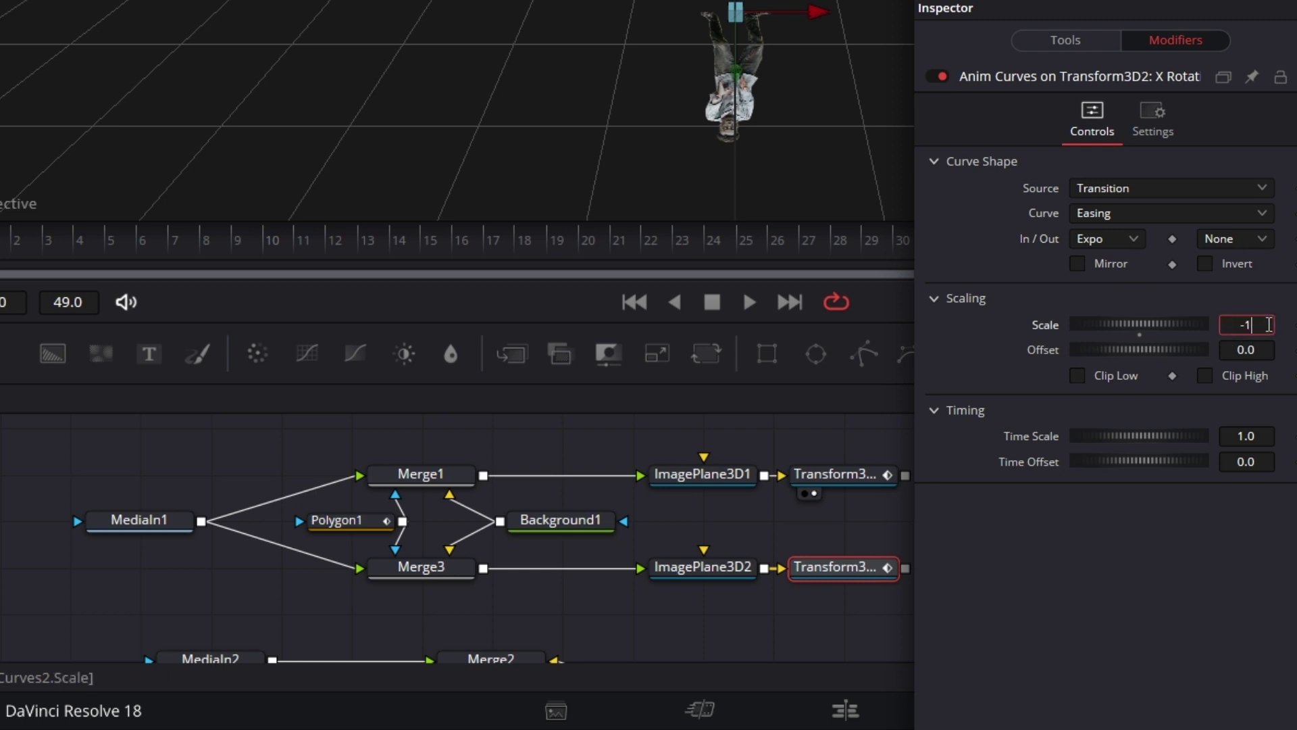
{"action": "type", "text": "20"}
{"action": "key", "text": "Tab"}
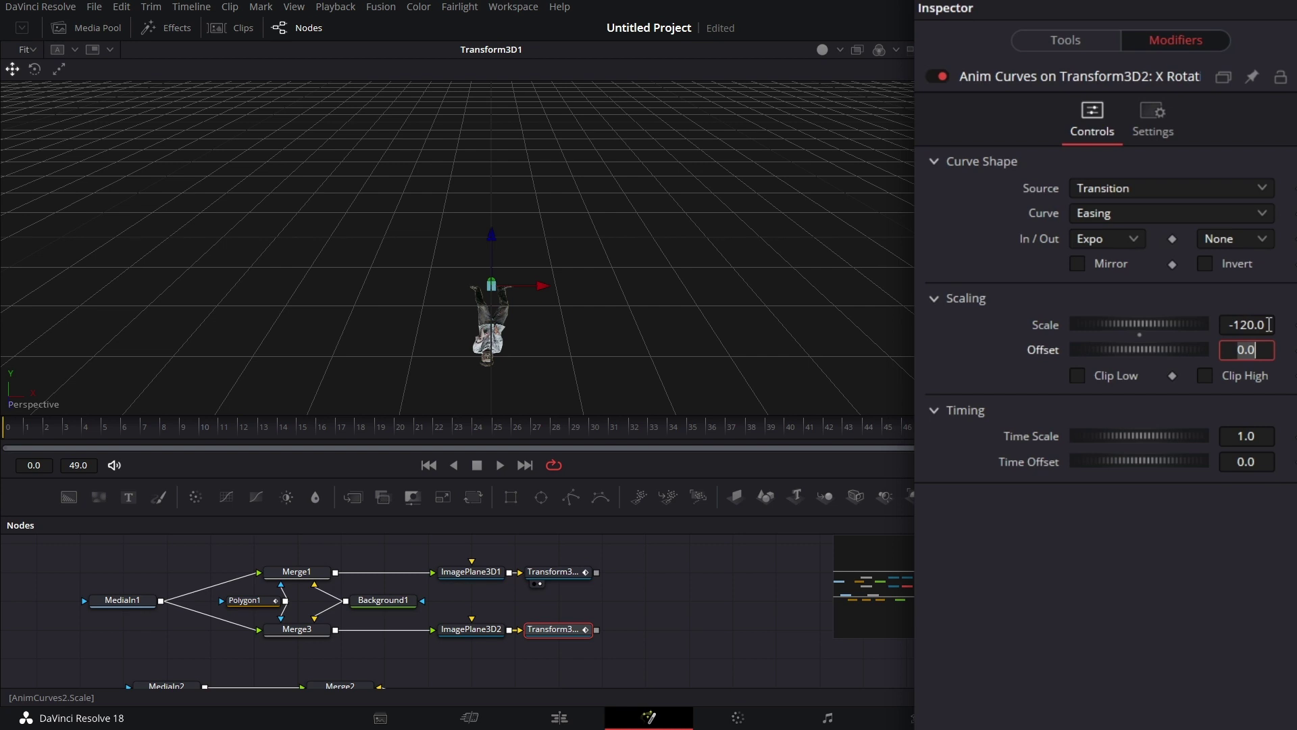
{"action": "left_click_drag", "start_coordinate": [550, 631], "coordinate": [662, 318]}
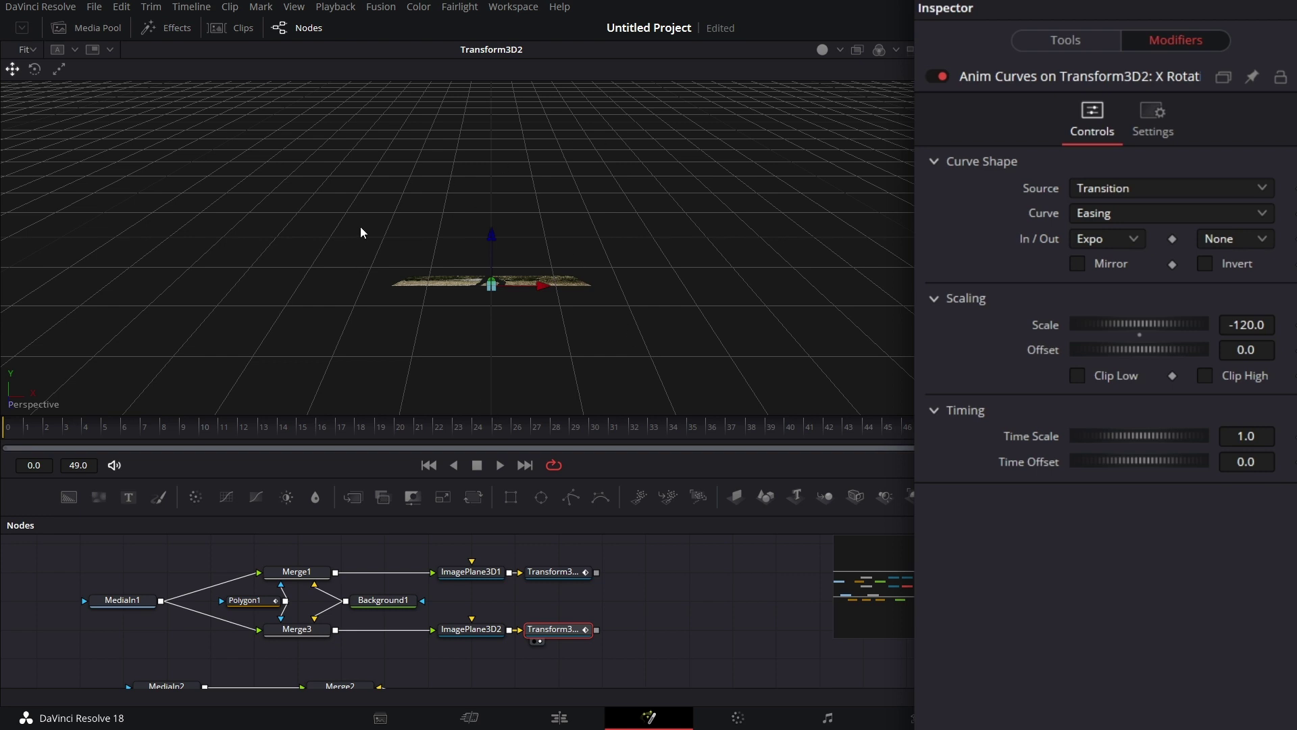
Step: Set the Time Scale of Transform3D2's rotation curve to 4 and its Time Offset to 0.3
{"action": "left_click", "coordinate": [1261, 437]}
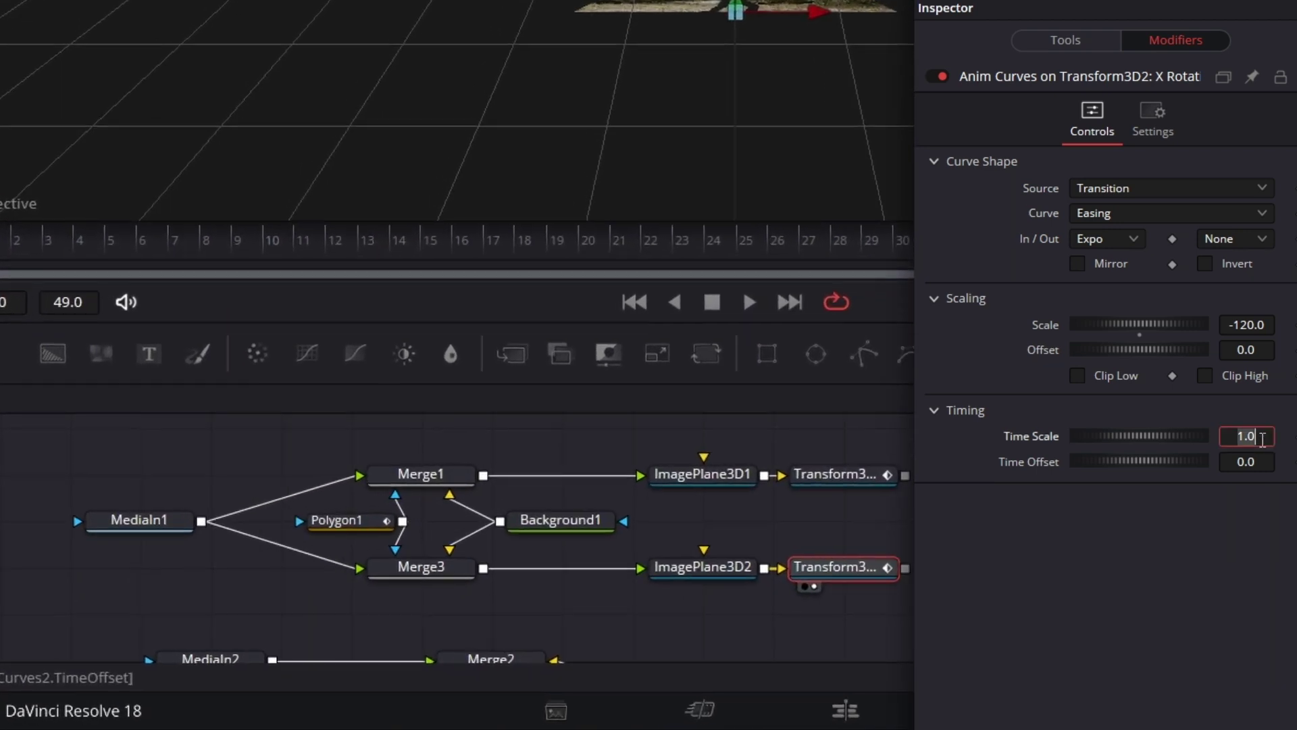
{"action": "type", "text": "4"}
{"action": "key", "text": "Tab"}
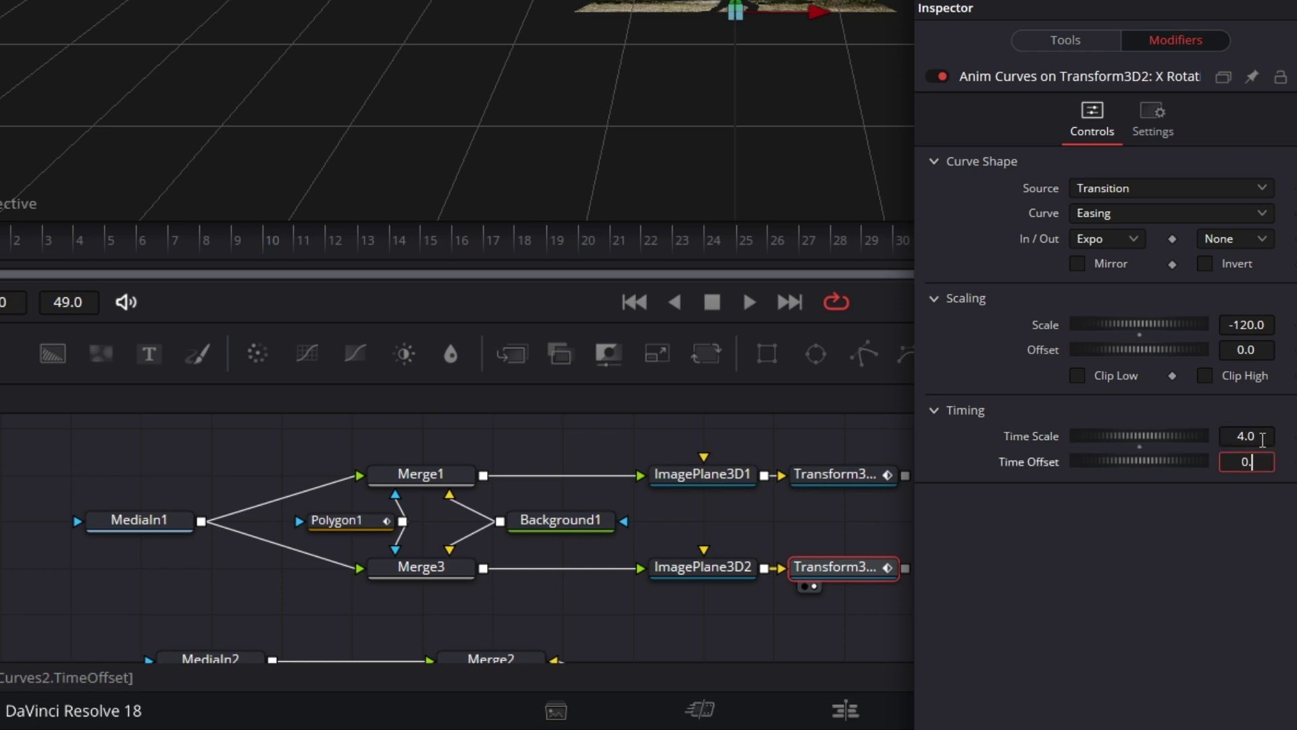
{"action": "key", "text": "Tab"}
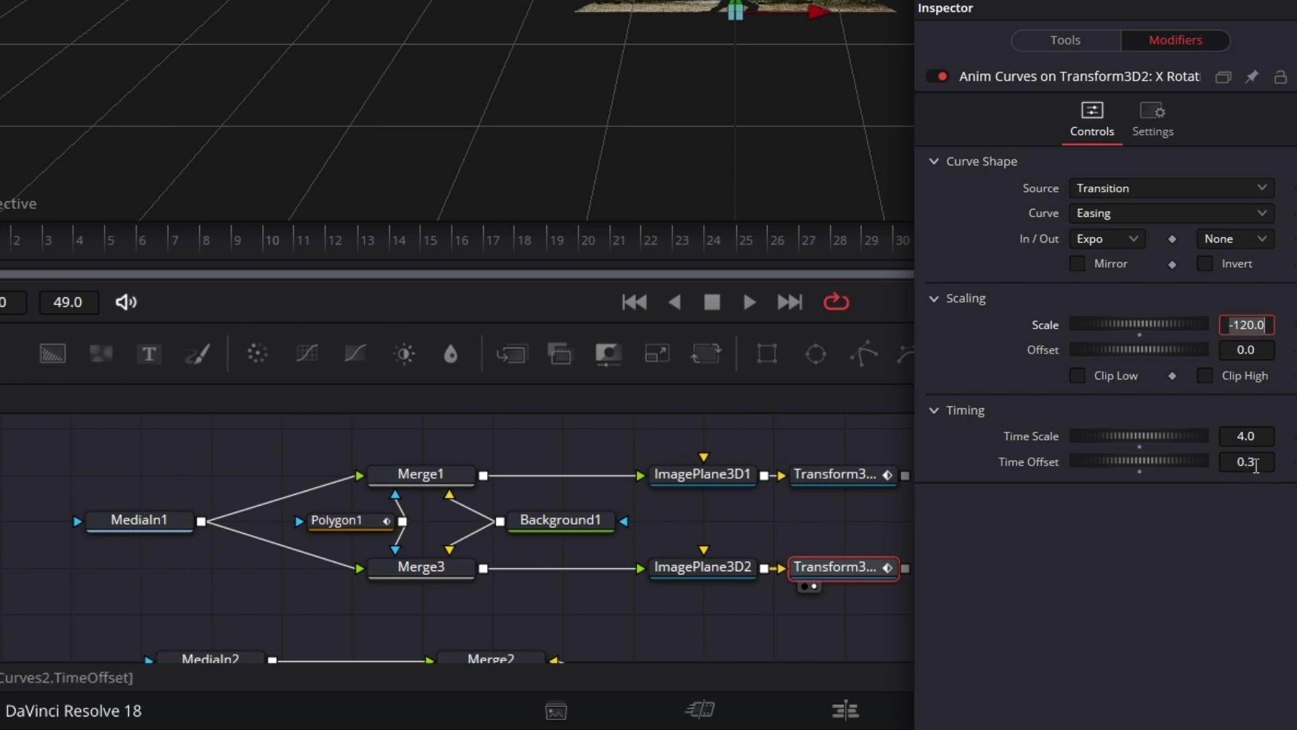
Step: Move MediaIn2 farther away from the polygon nodes and add an unconnected Merge node below them
{"action": "left_click_drag", "start_coordinate": [457, 537], "coordinate": [470, 495]}
{"action": "left_click_drag", "start_coordinate": [1066, 599], "coordinate": [1081, 480]}
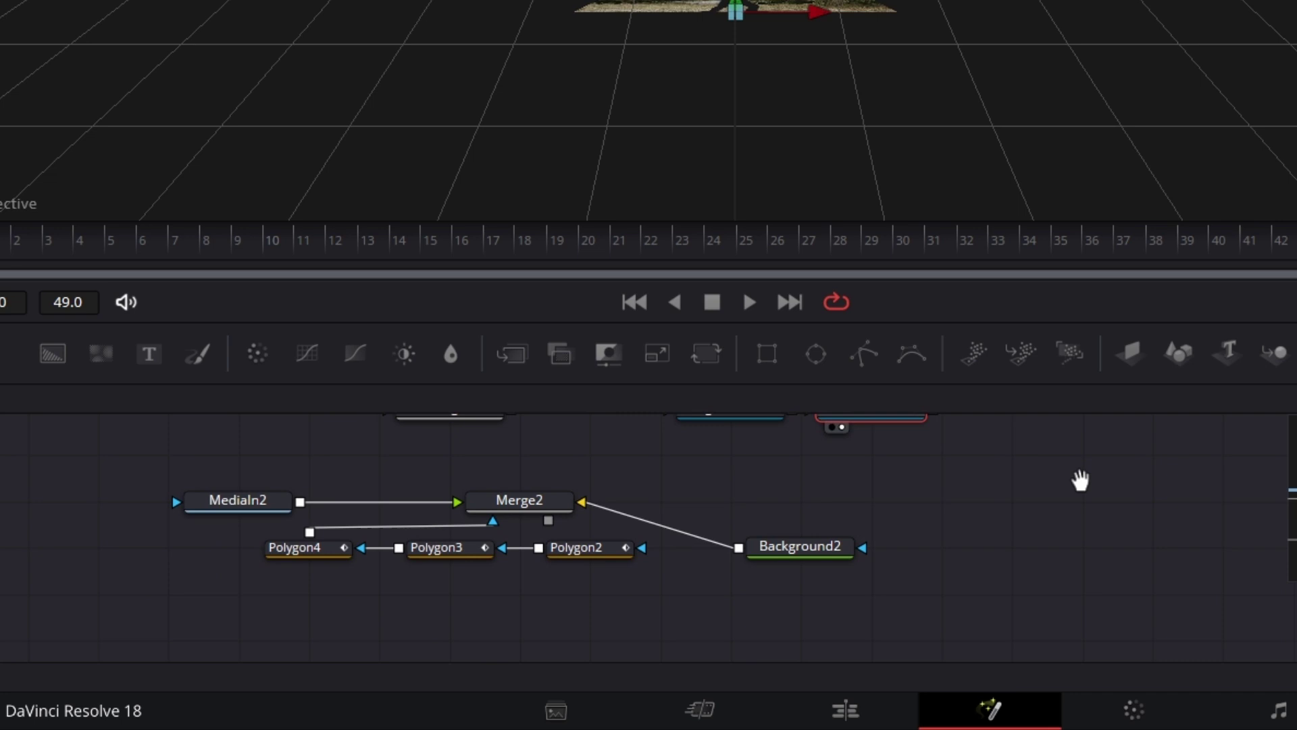
{"action": "scroll", "coordinate": [1051, 629], "scroll_direction": "down", "scroll_amount": 2}
{"action": "left_click_drag", "start_coordinate": [341, 487], "coordinate": [138, 534]}
{"action": "left_click", "coordinate": [830, 650]}
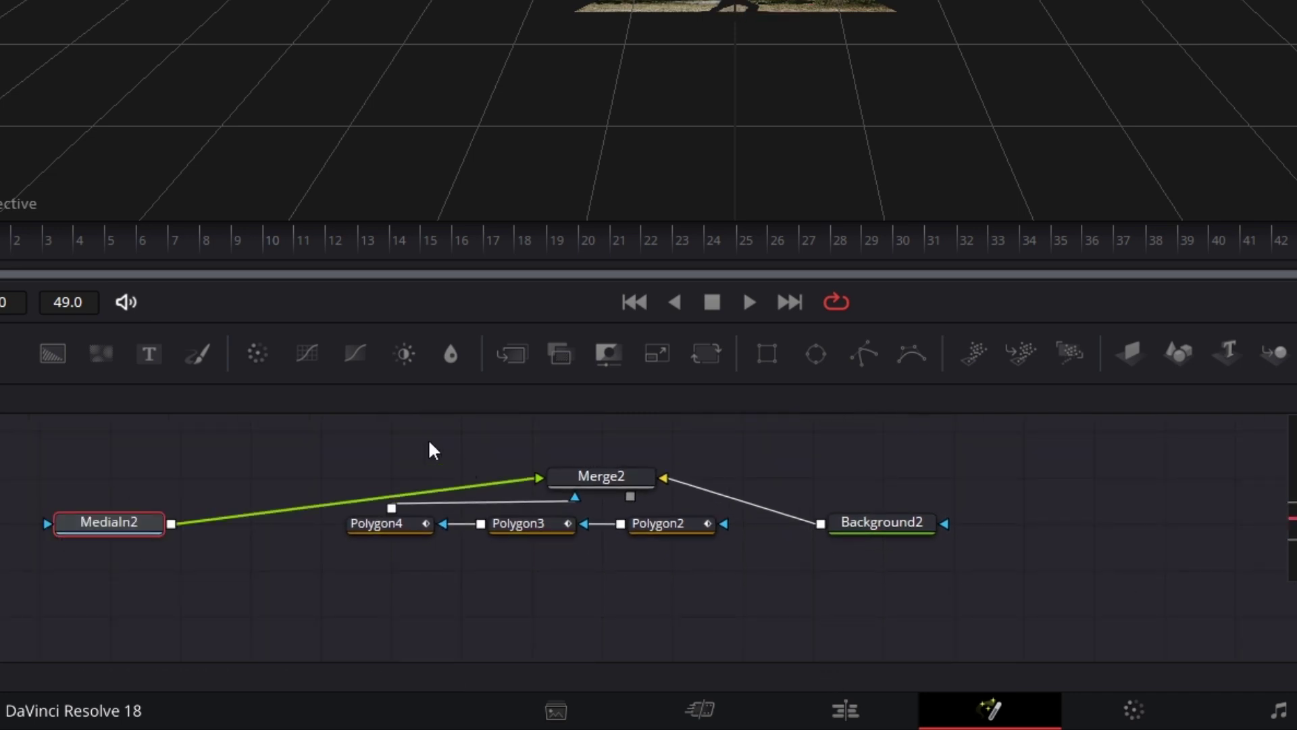
{"action": "left_click_drag", "start_coordinate": [512, 354], "coordinate": [601, 594]}
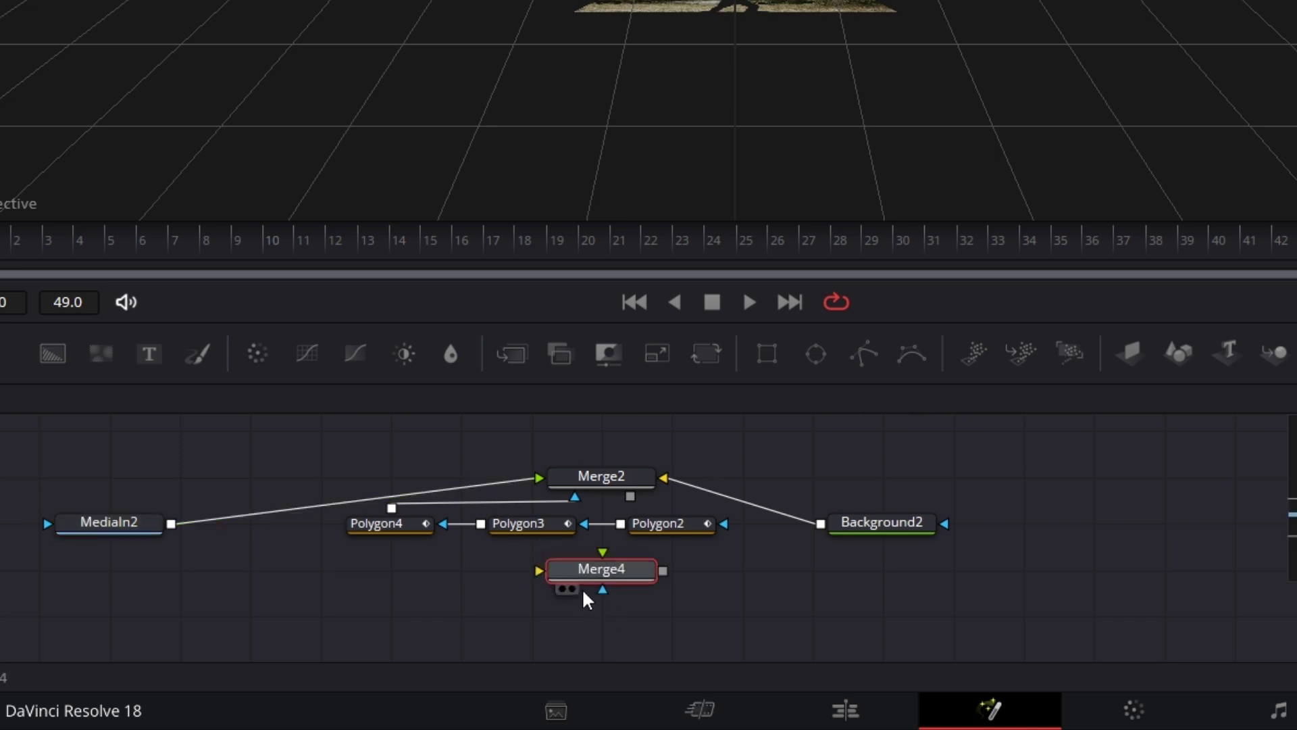
Step: Connect Polygon4 to Merge4's mask and enable Apply Mask Inverted on Merge4
{"action": "left_click_drag", "start_coordinate": [391, 507], "coordinate": [603, 595]}
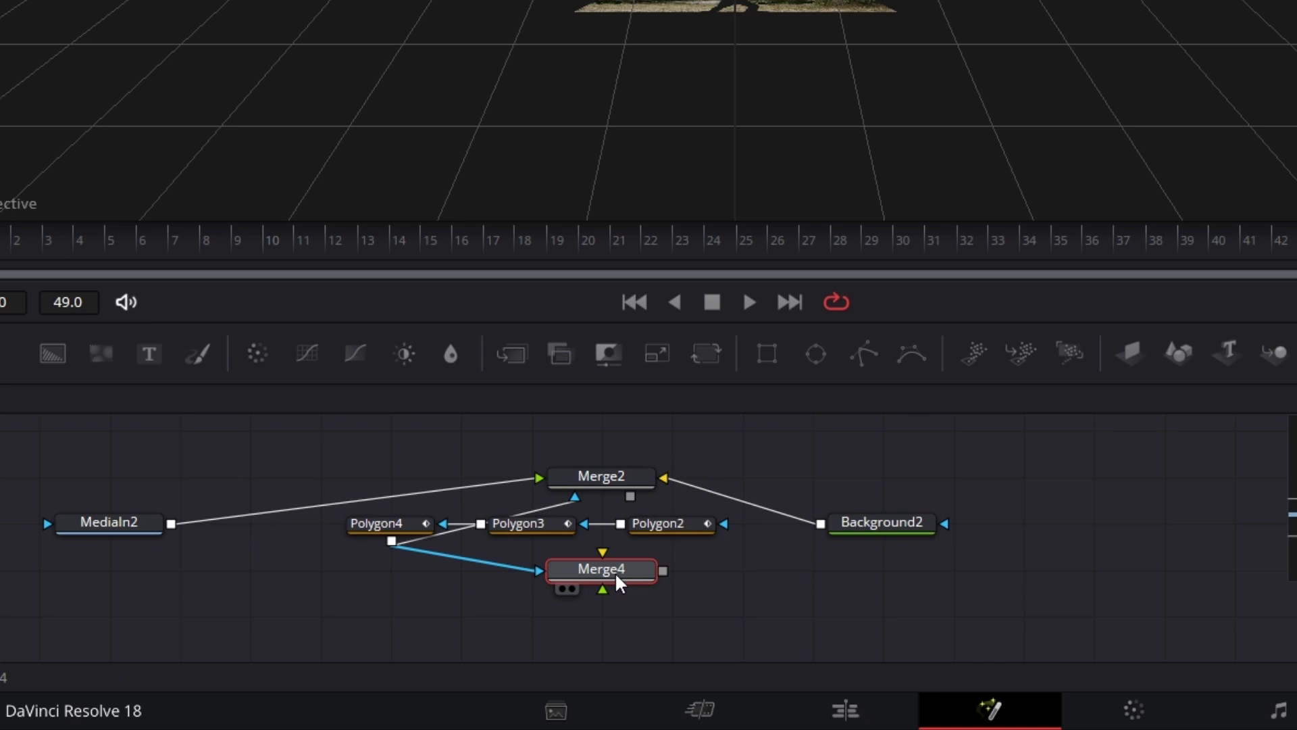
{"action": "left_click", "coordinate": [1185, 132]}
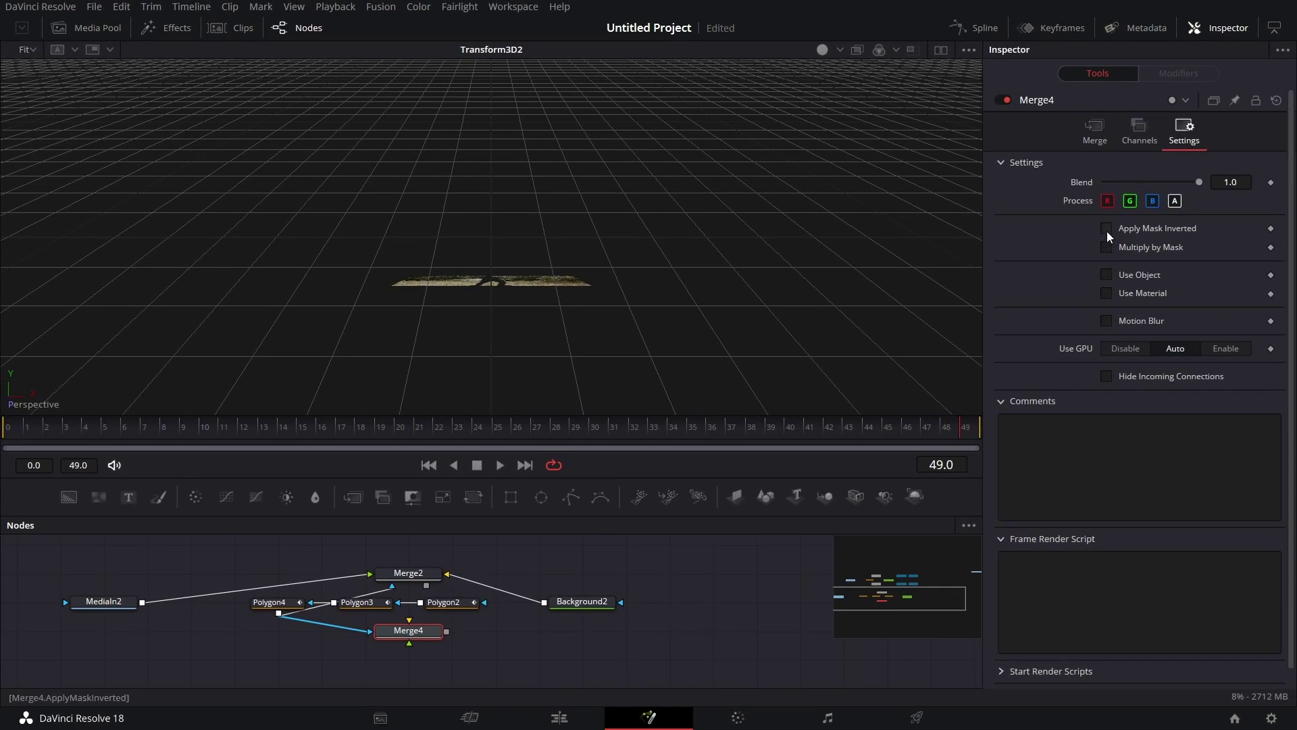
{"action": "left_click", "coordinate": [1106, 229]}
Step: Connect Background2 to Merge4's background and MediaIn2 to its foreground, and check Merge4 and Merge2 in the viewer
{"action": "left_click_drag", "start_coordinate": [545, 602], "coordinate": [407, 615]}
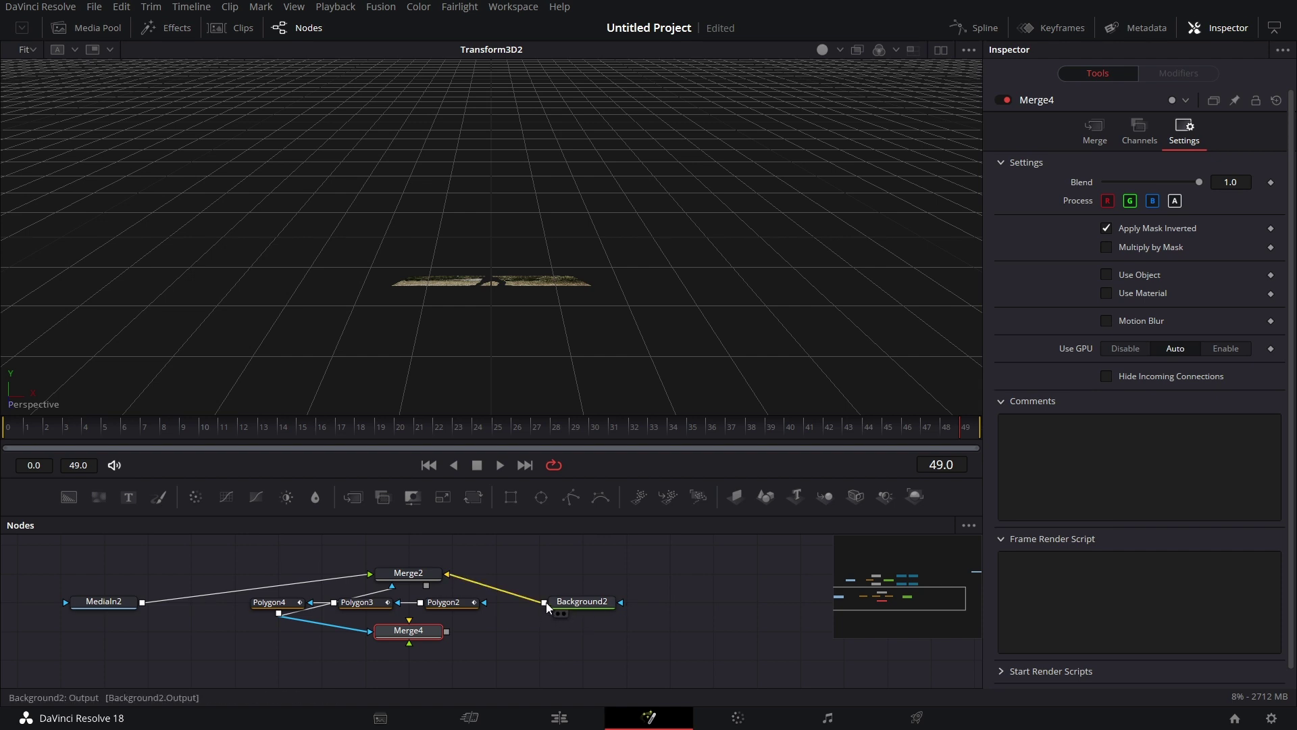
{"action": "left_click_drag", "start_coordinate": [598, 544], "coordinate": [600, 556]}
{"action": "left_click_drag", "start_coordinate": [172, 524], "coordinate": [604, 476]}
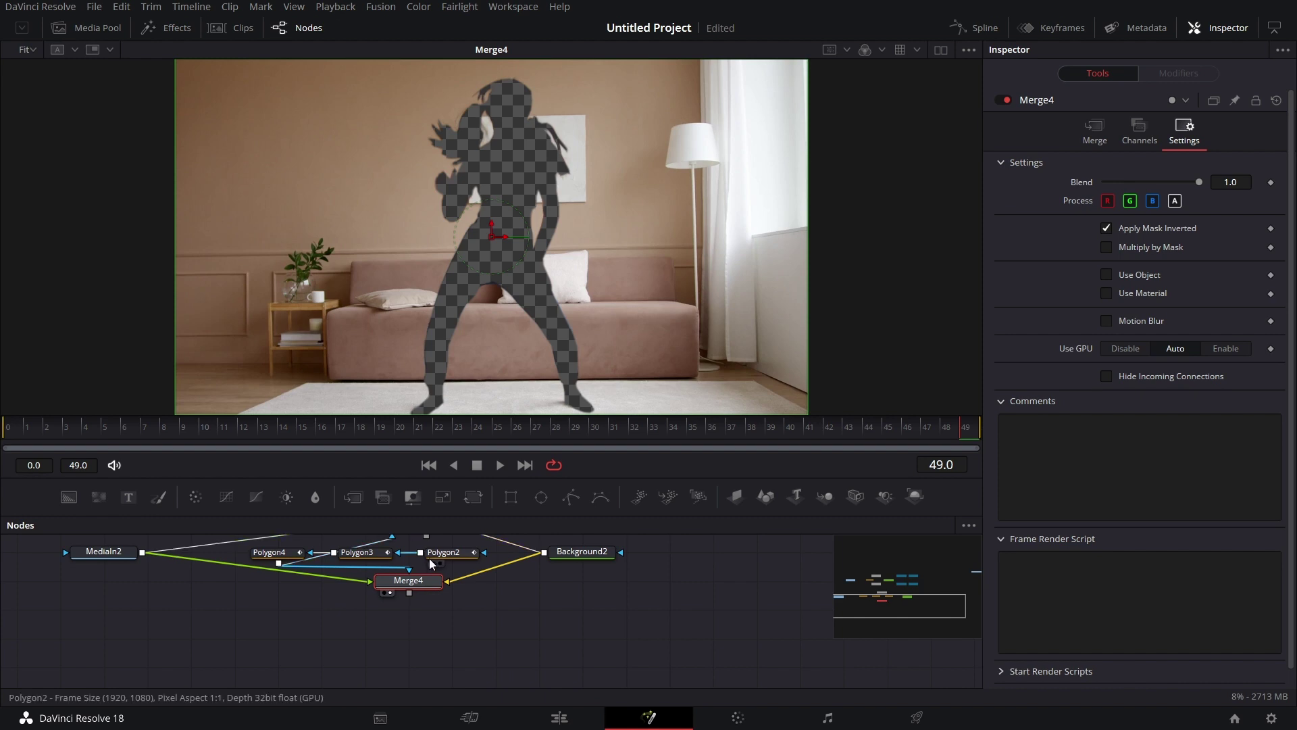
{"action": "left_click_drag", "start_coordinate": [428, 558], "coordinate": [432, 621]}
{"action": "left_click_drag", "start_coordinate": [554, 269], "coordinate": [554, 269]}
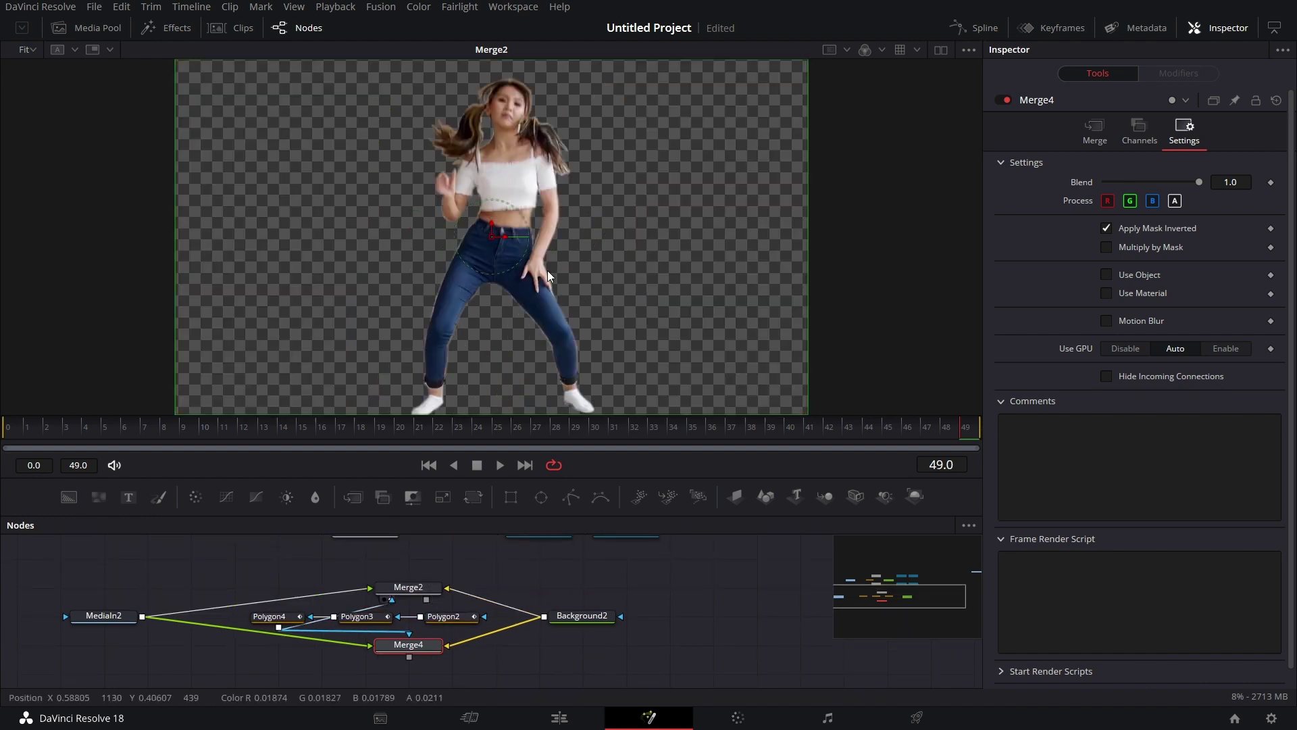
Step: Add two more Image Plane 3D nodes, feeding one from Merge2 and the other from Merge4
{"action": "left_click_drag", "start_coordinate": [694, 604], "coordinate": [609, 637]}
{"action": "left_click_drag", "start_coordinate": [736, 497], "coordinate": [562, 616]}
{"action": "left_click_drag", "start_coordinate": [739, 499], "coordinate": [540, 679]}
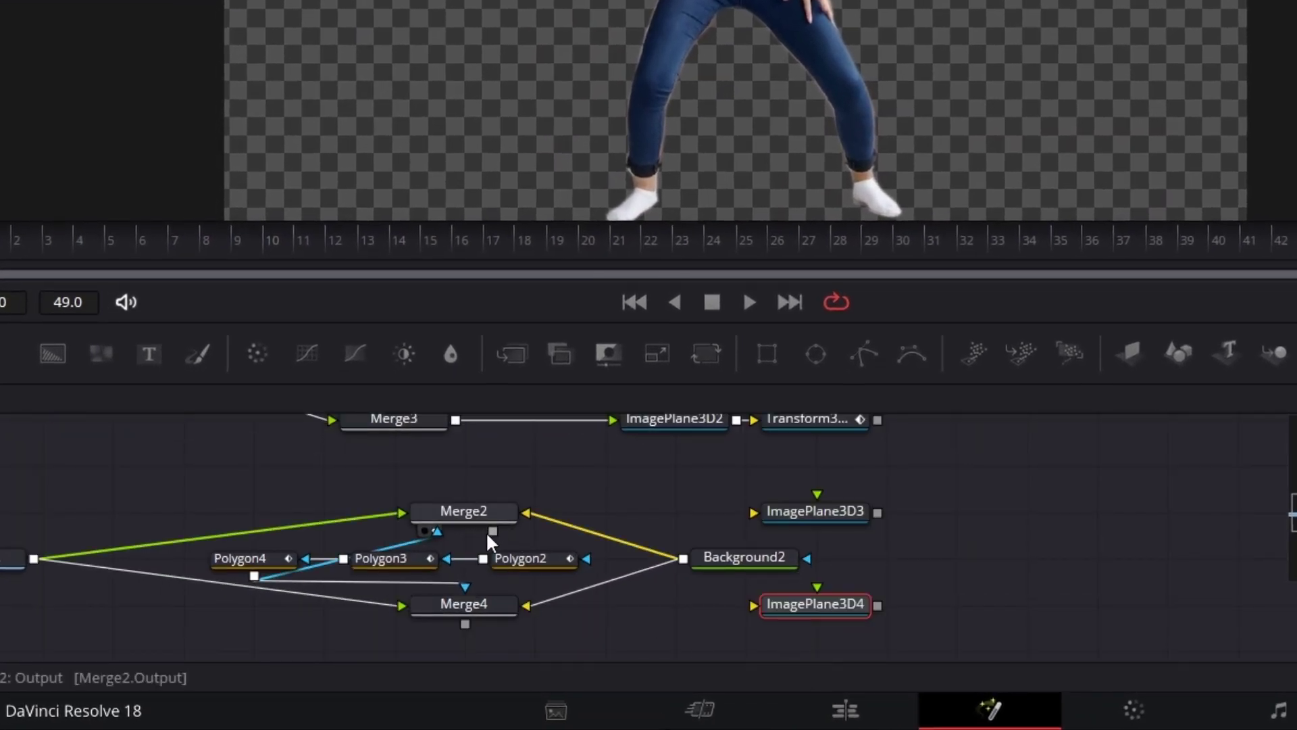
{"action": "left_click_drag", "start_coordinate": [493, 531], "coordinate": [791, 519]}
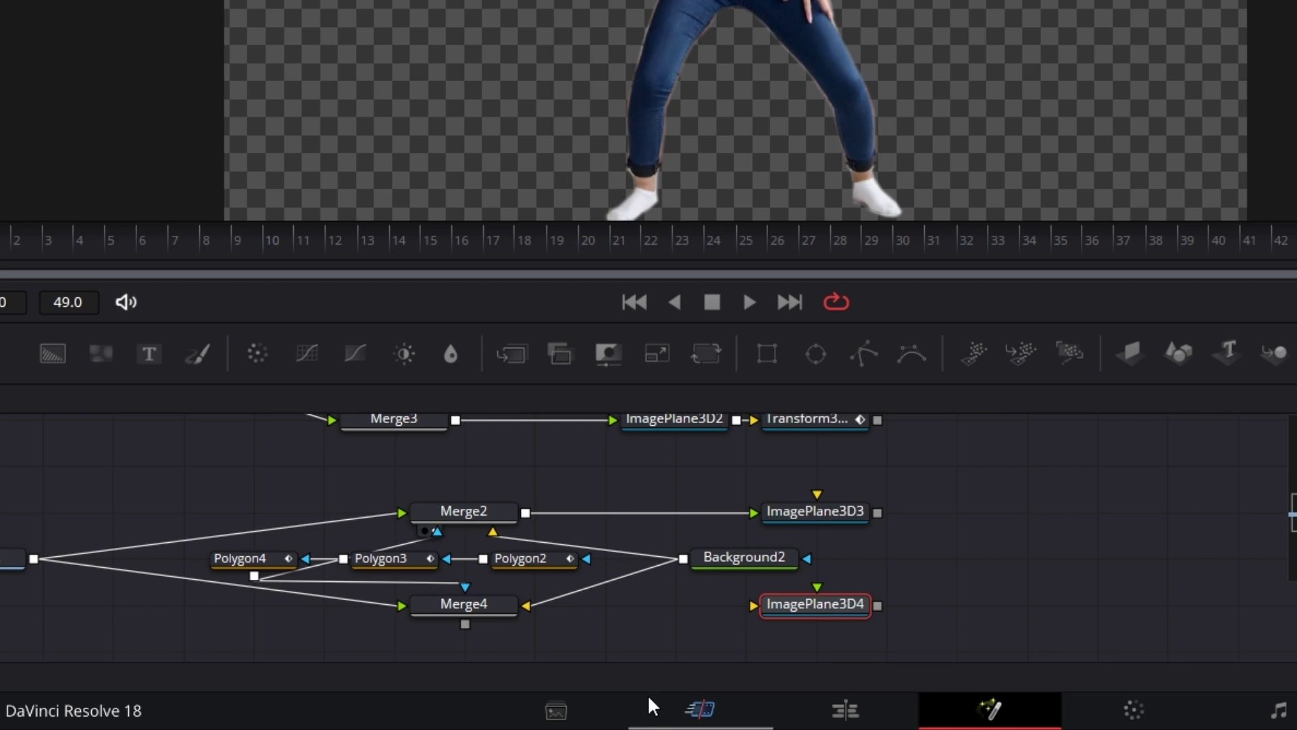
{"action": "left_click_drag", "start_coordinate": [465, 625], "coordinate": [776, 611]}
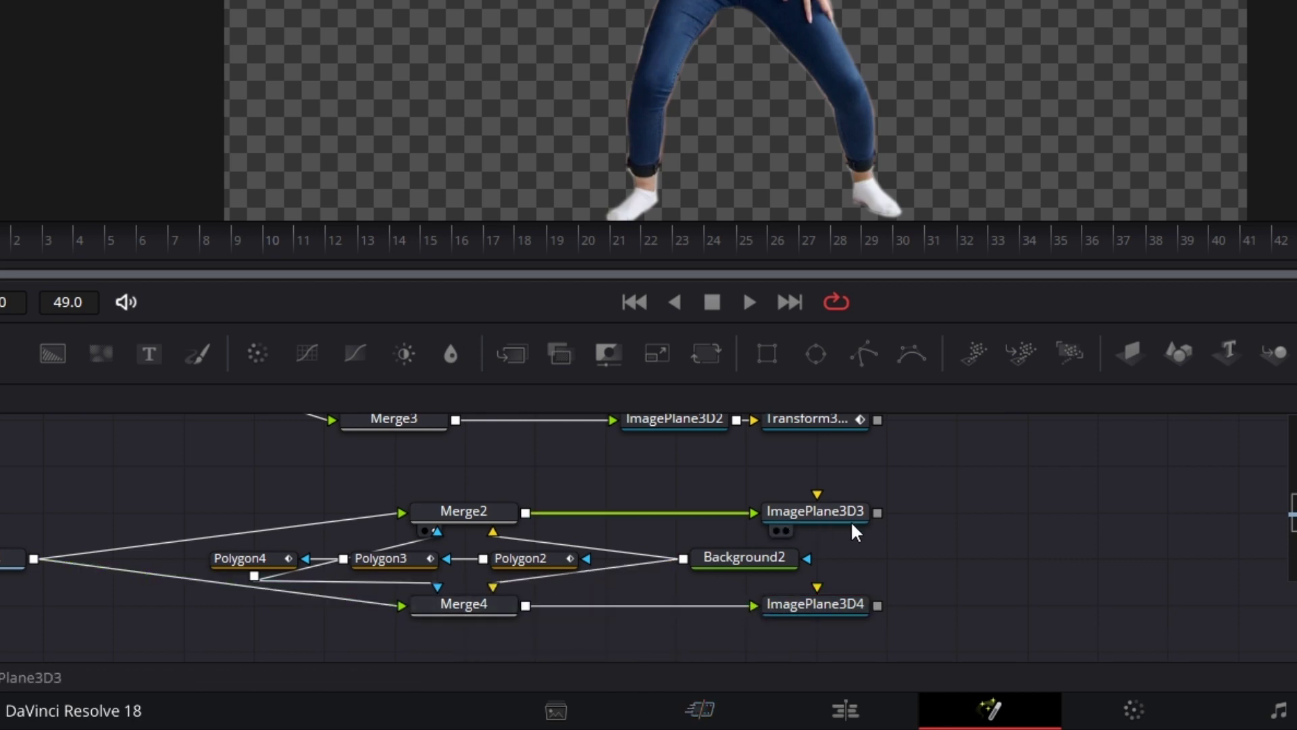
Step: Add a Transform 3D node after each of ImagePlane3D3 and ImagePlane3D4
{"action": "left_click_drag", "start_coordinate": [1063, 558], "coordinate": [861, 546]}
{"action": "left_click", "coordinate": [641, 513]}
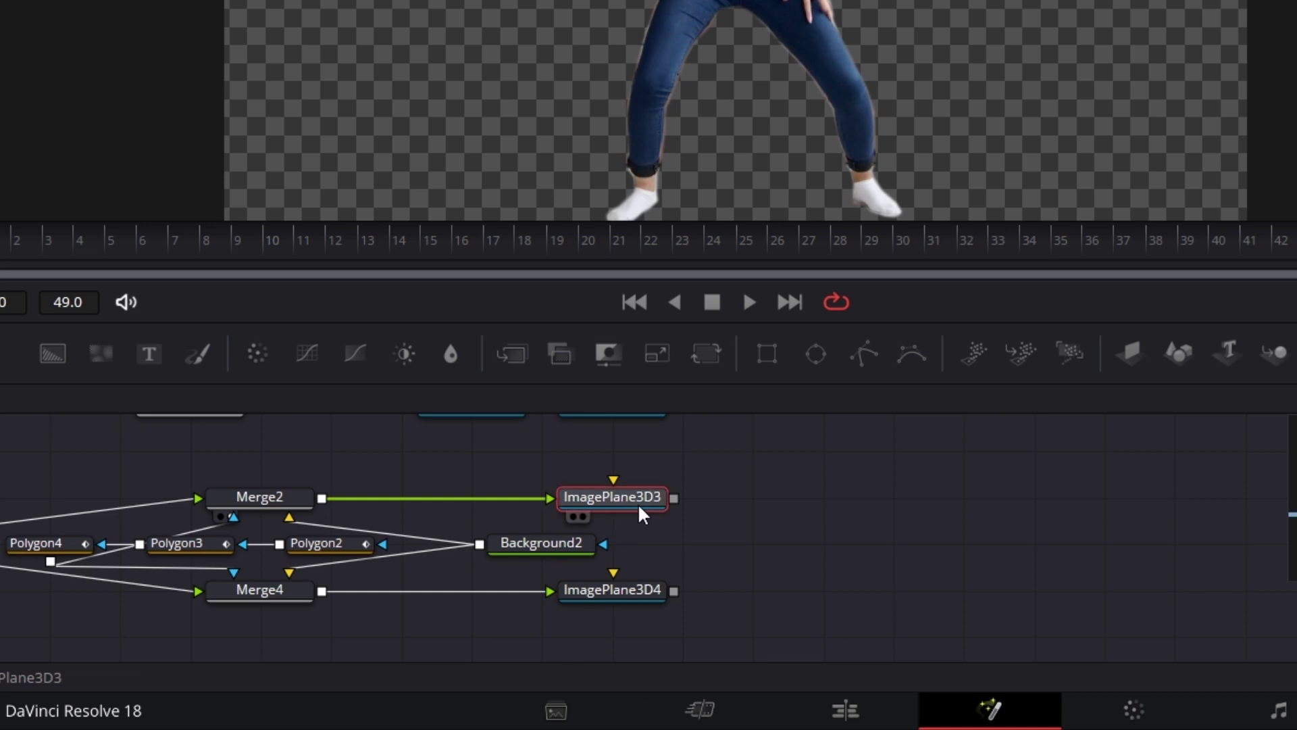
{"action": "key", "text": "shift+space"}
{"action": "type", "text": "tr"}
{"action": "key", "text": "Return"}
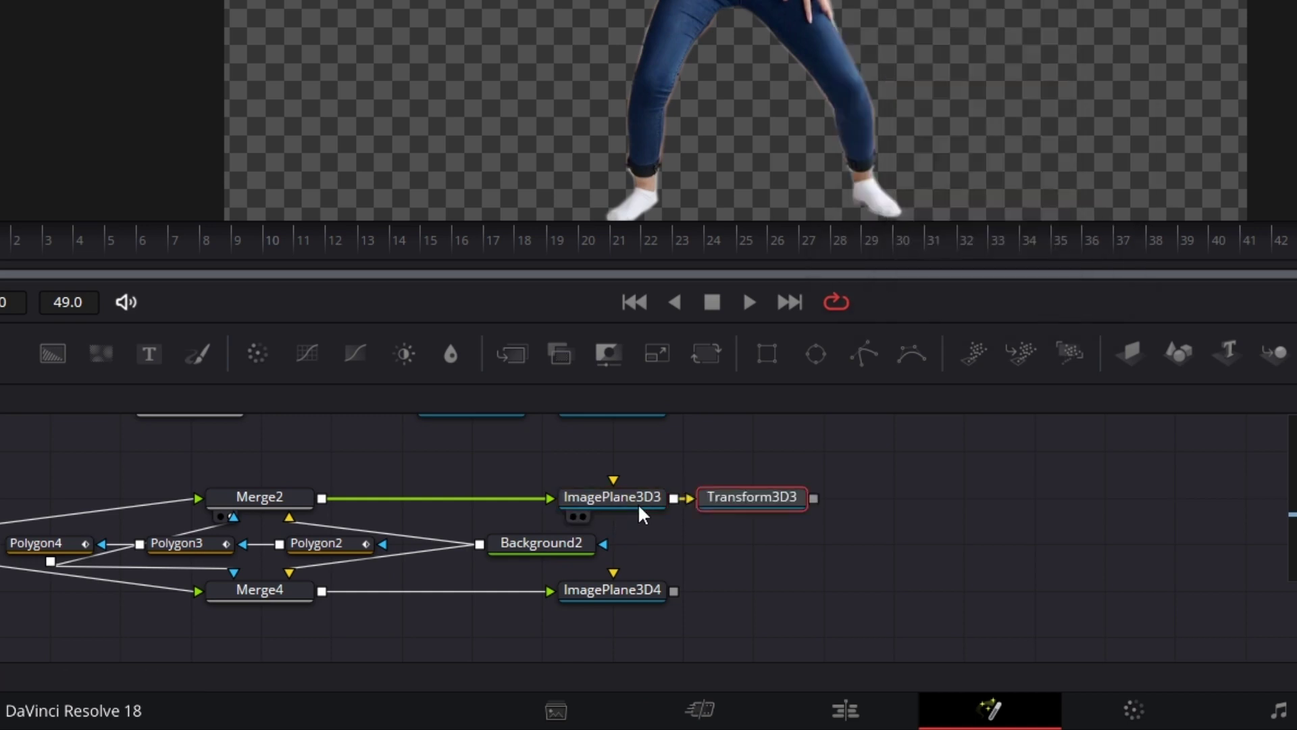
{"action": "left_click", "coordinate": [648, 598]}
{"action": "key", "text": "shift+space"}
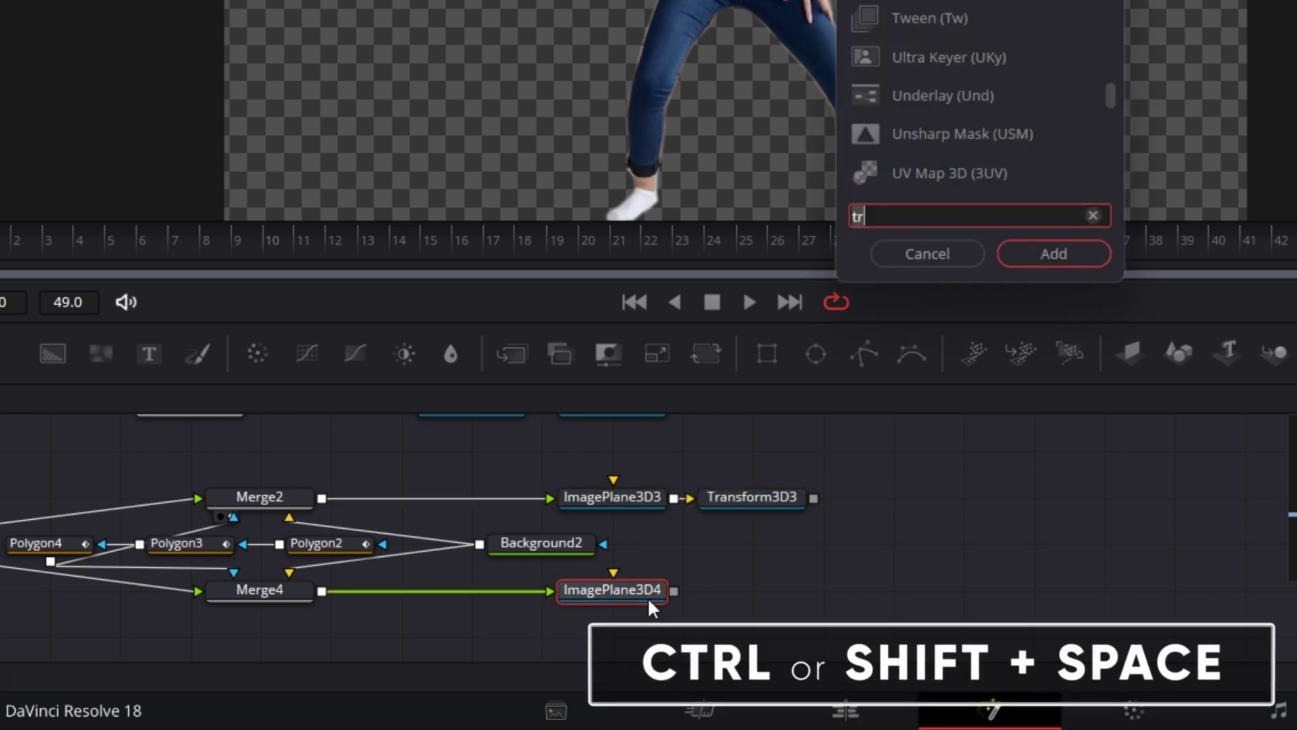
{"action": "type", "text": "tr"}
{"action": "key", "text": "Return"}
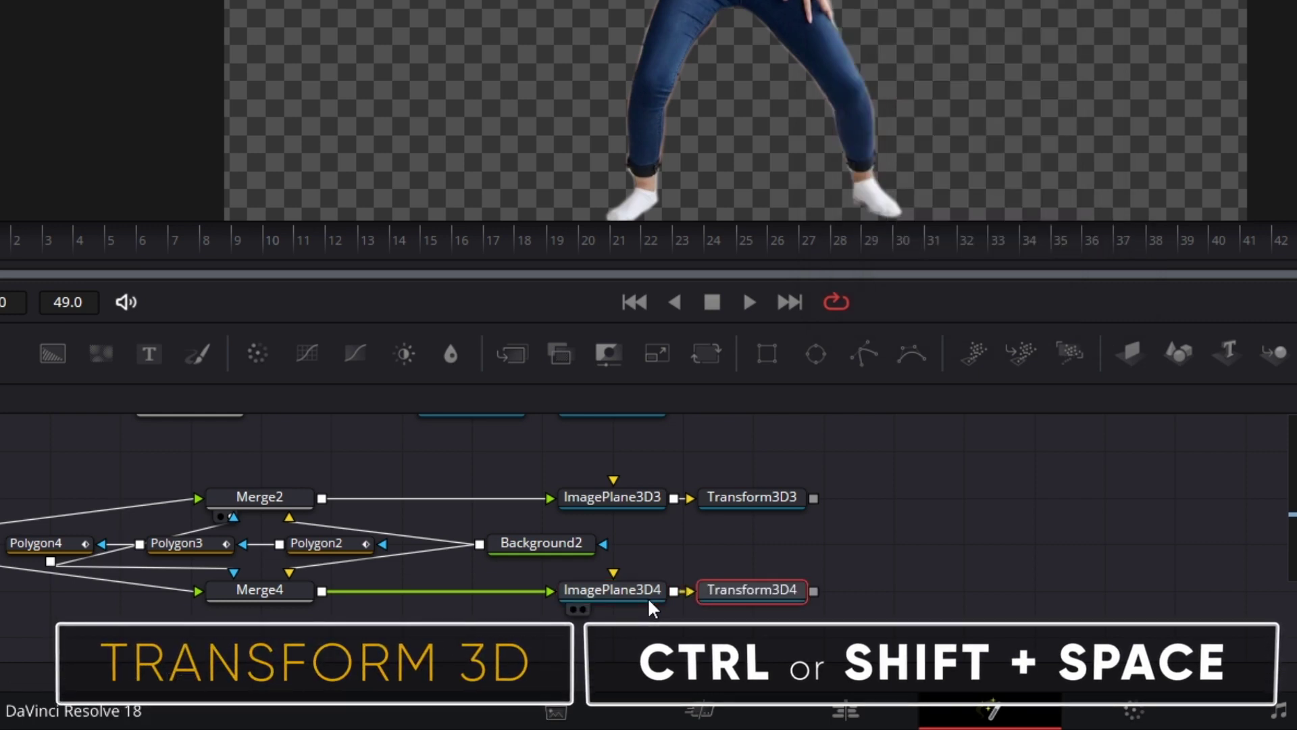
Step: Set the Y pivot to -0.28125 on both Transform3D3 and Transform3D4
{"action": "left_click", "coordinate": [761, 500]}
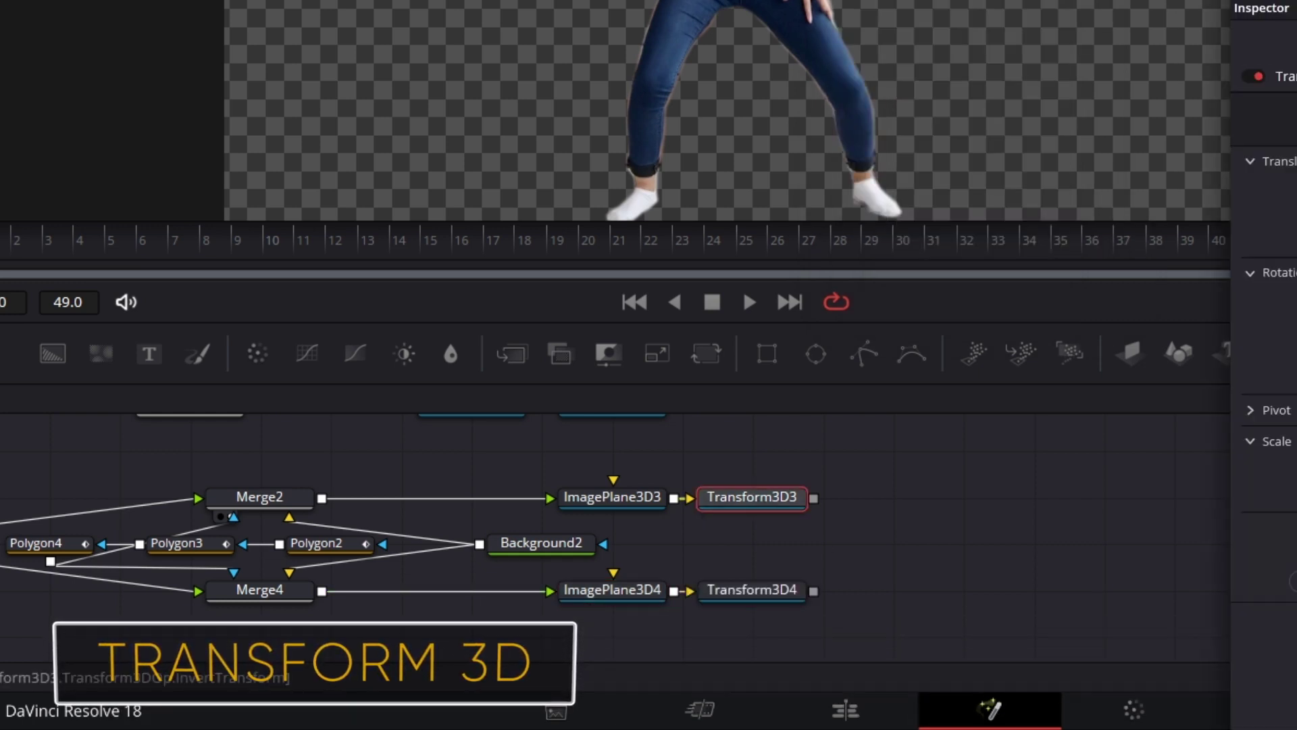
{"action": "left_click", "coordinate": [1266, 465]}
{"action": "type", "text": "-0.28125"}
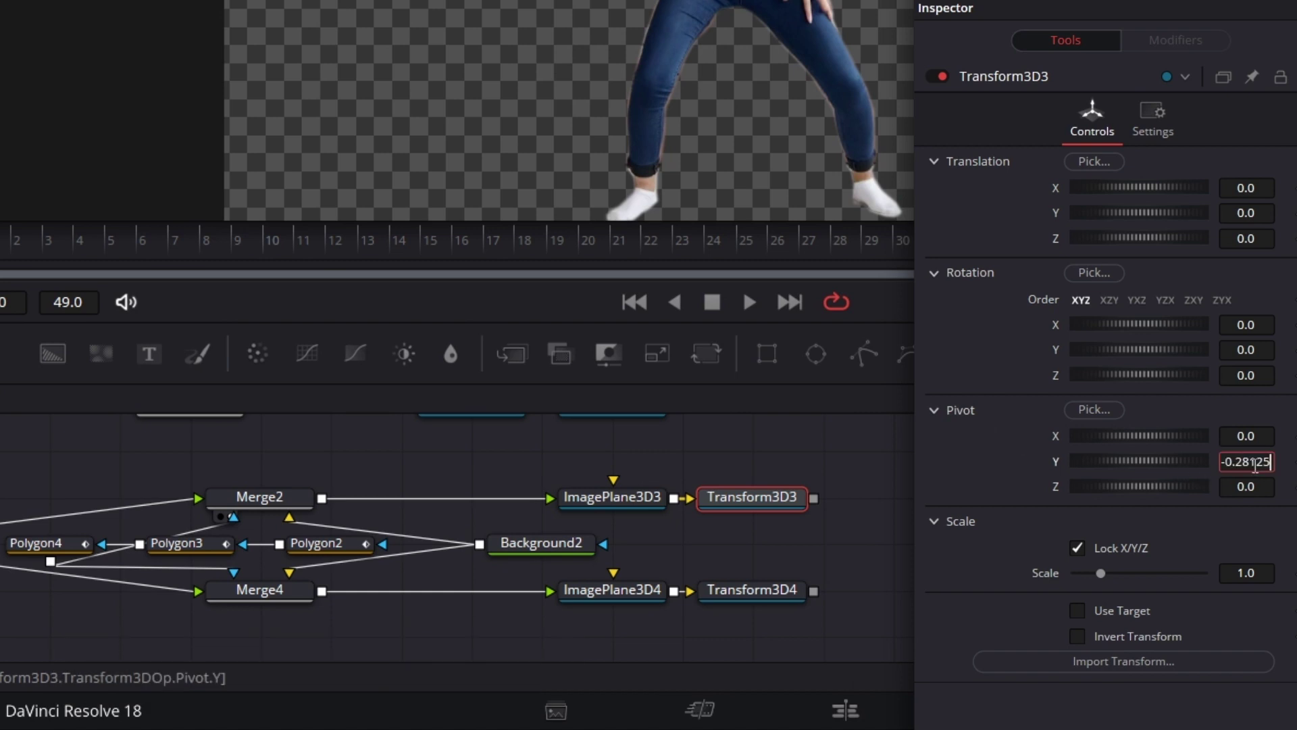
{"action": "key", "text": "Tab"}
{"action": "left_click", "coordinate": [777, 592]}
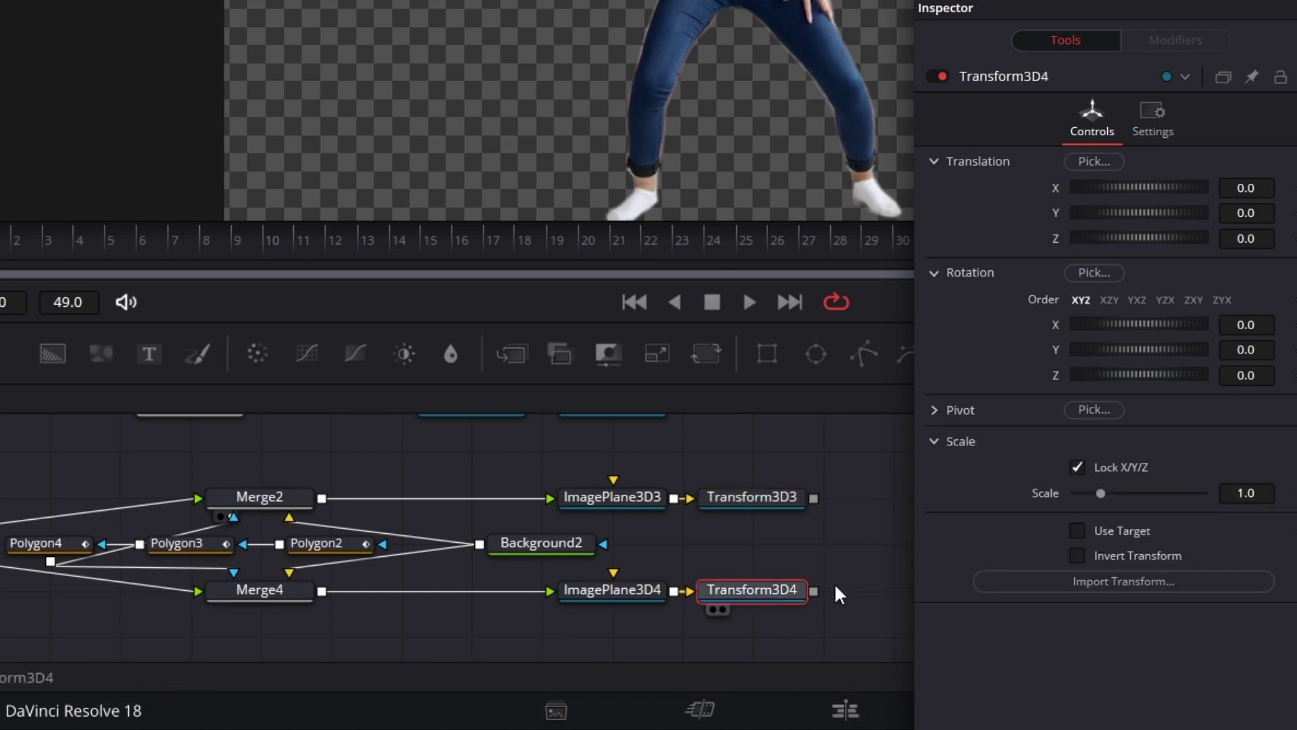
{"action": "left_click", "coordinate": [935, 409]}
{"action": "left_click", "coordinate": [1268, 469]}
{"action": "type", "text": "-0.28125"}
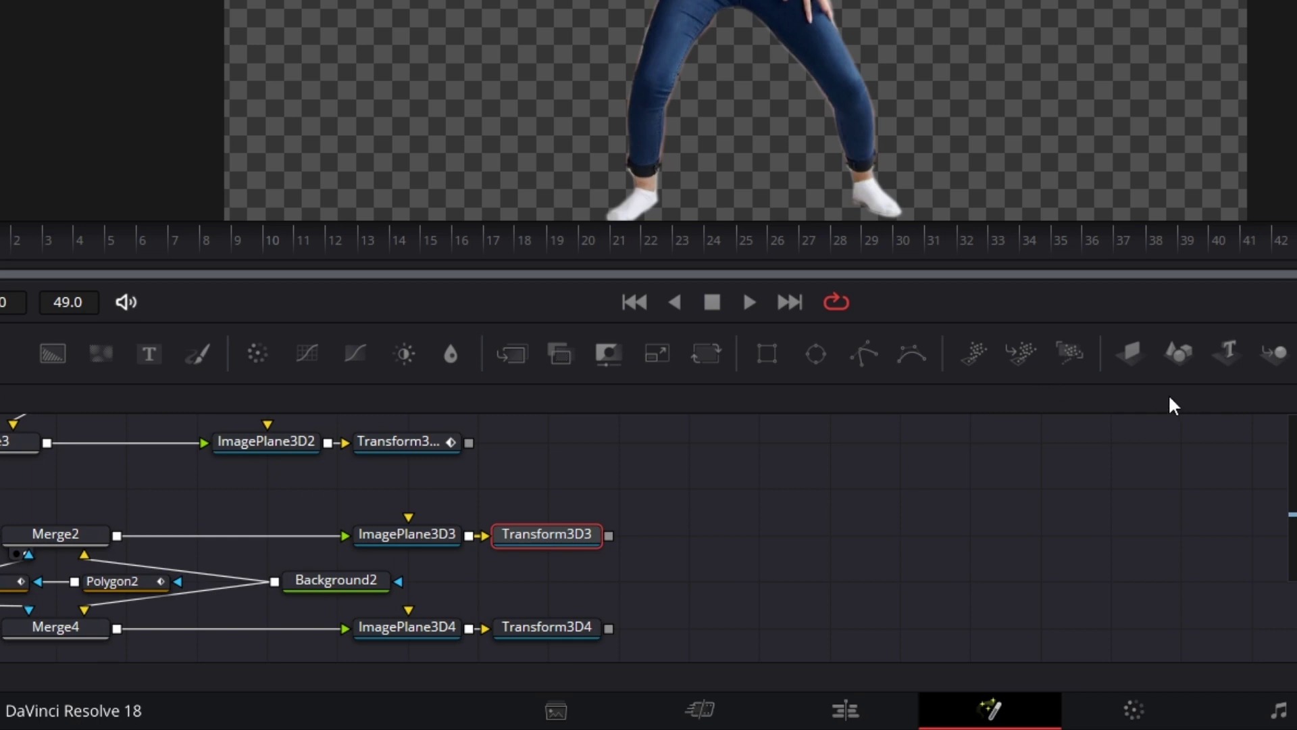
Step: Add a Merge 3D node, feed it from Transform3D3 and Transform3D4, and align Transform3D4 directly beneath the merge
{"action": "left_click_drag", "start_coordinate": [1274, 353], "coordinate": [728, 598]}
{"action": "left_click_drag", "start_coordinate": [608, 535], "coordinate": [662, 583]}
{"action": "left_click_drag", "start_coordinate": [608, 628], "coordinate": [683, 584]}
{"action": "left_click_drag", "start_coordinate": [715, 575], "coordinate": [716, 528]}
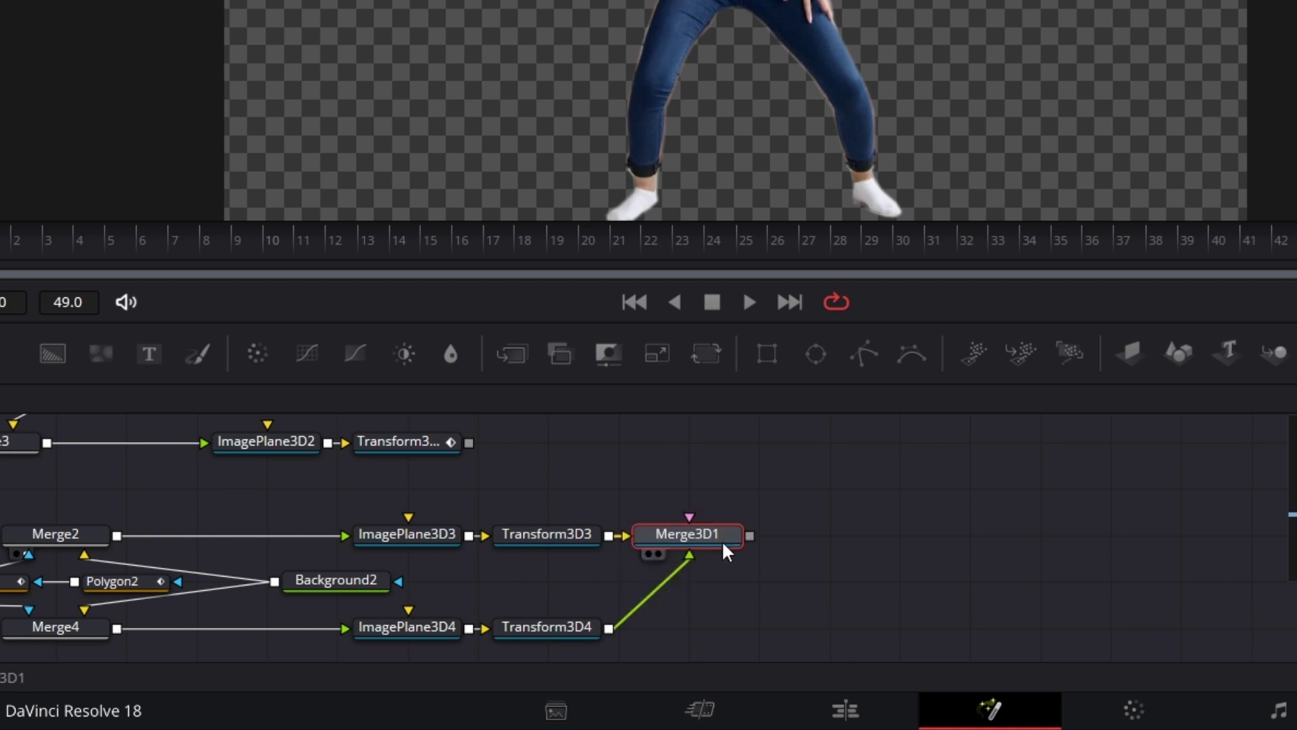
{"action": "left_click_drag", "start_coordinate": [549, 633], "coordinate": [689, 635]}
Step: Modify Transform3D3's X rotation with Anim Curves and open that modifier's settings
{"action": "left_click_drag", "start_coordinate": [869, 574], "coordinate": [1251, 523]}
{"action": "left_click", "coordinate": [915, 529]}
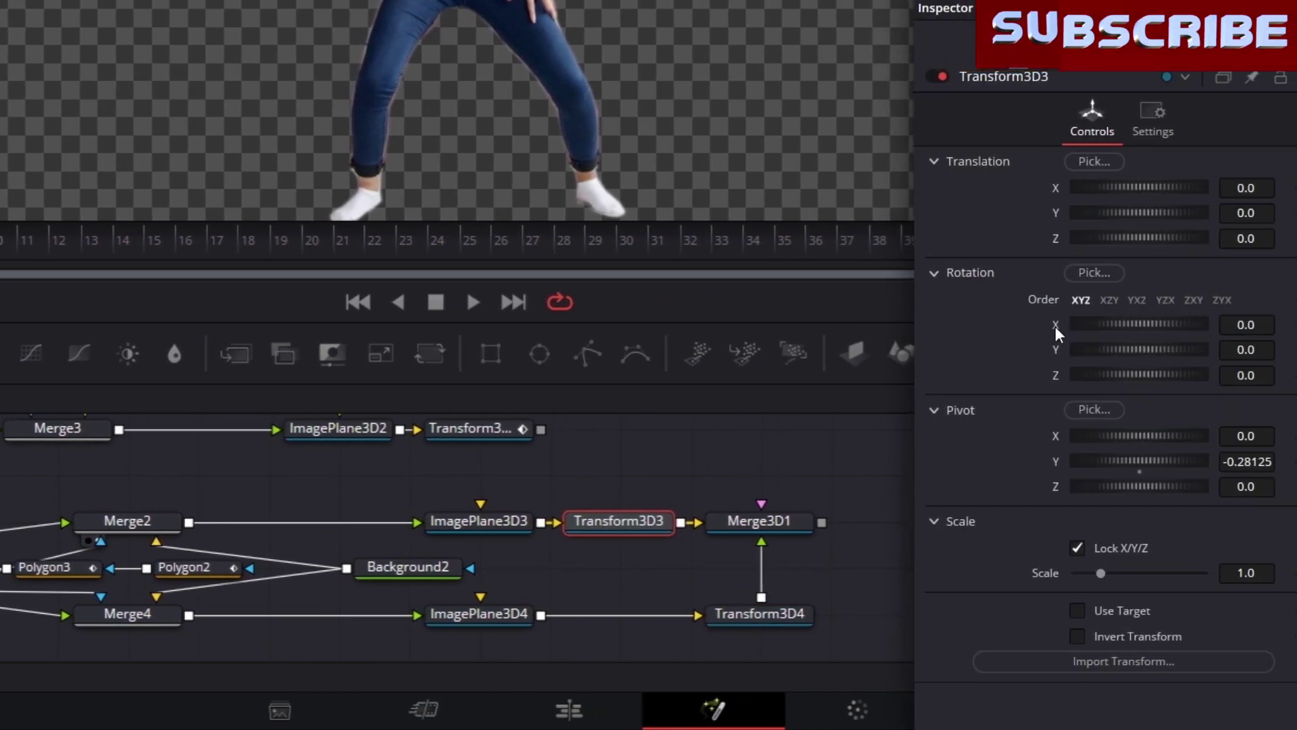
{"action": "right_click", "coordinate": [1083, 333]}
{"action": "mouse_move", "coordinate": [1173, 436]}
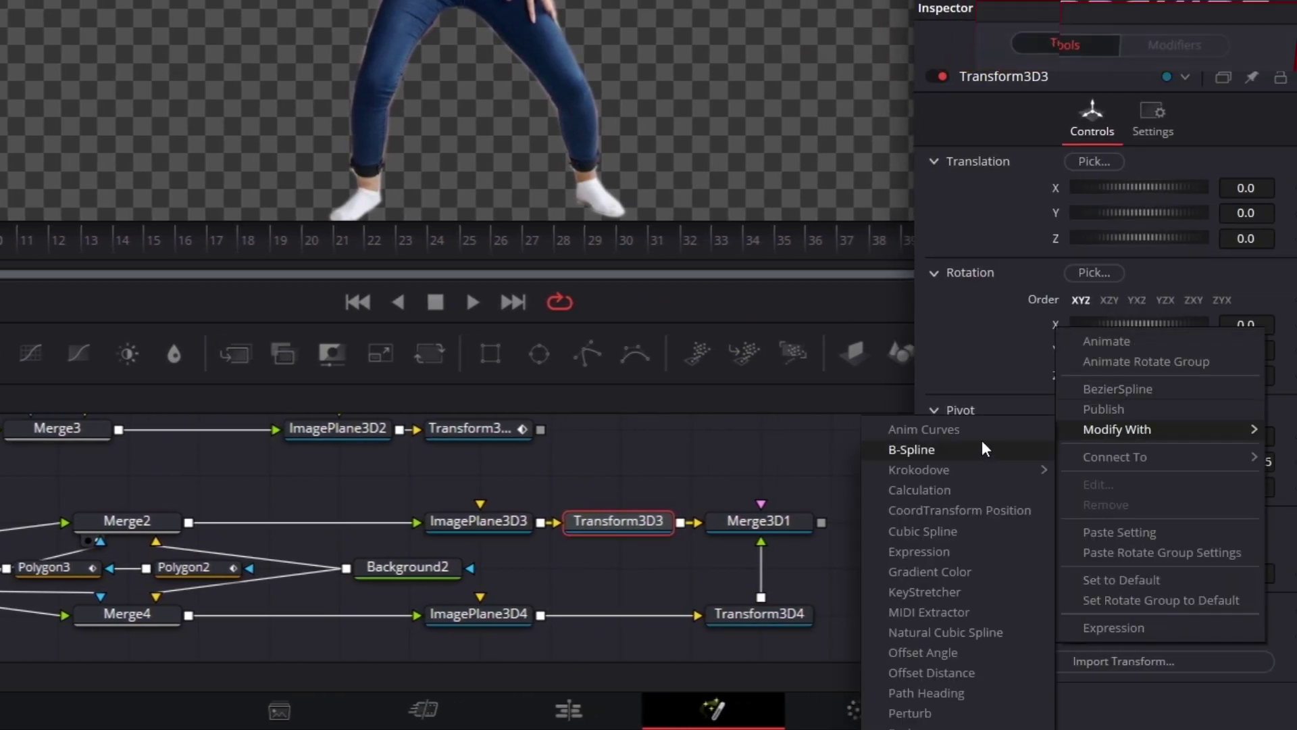
{"action": "left_click", "coordinate": [932, 430]}
{"action": "left_click", "coordinate": [1179, 42]}
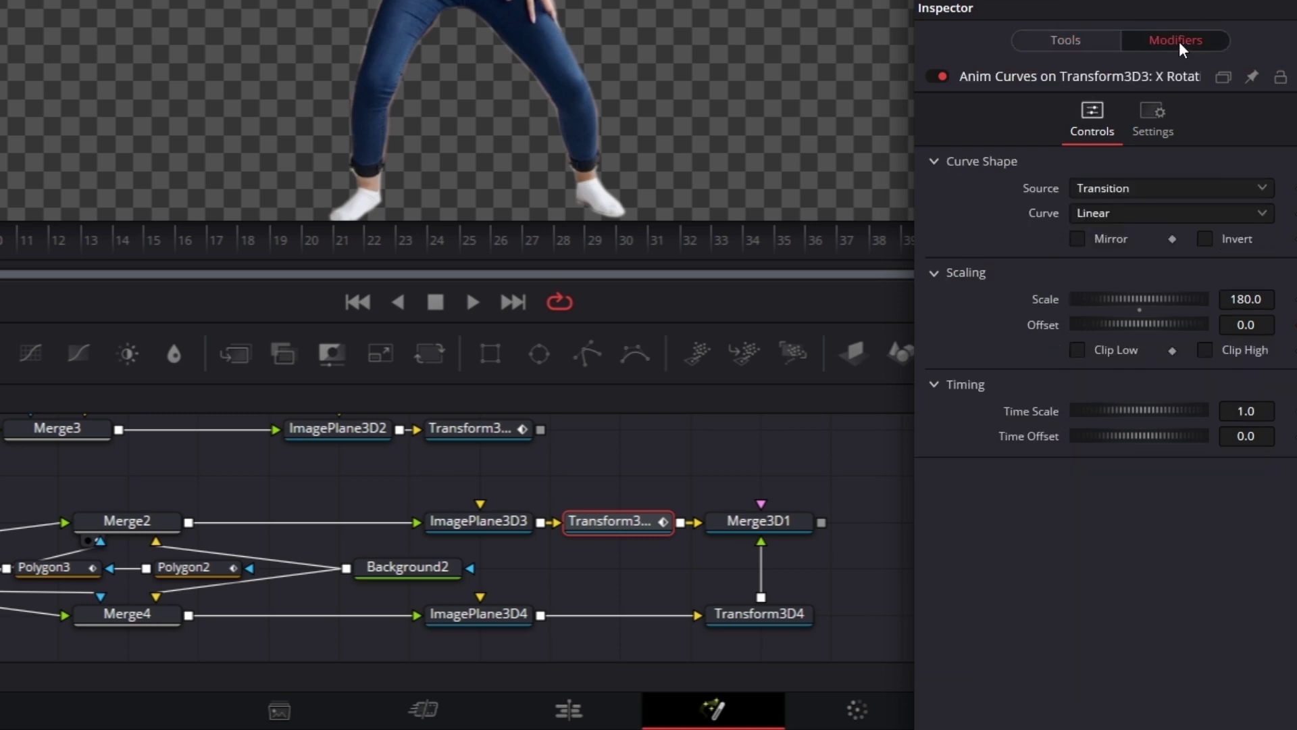
Step: Set the X rotation modifier's curve to Easing with Out set to Quad, leaving In at None
{"action": "left_click", "coordinate": [1154, 216]}
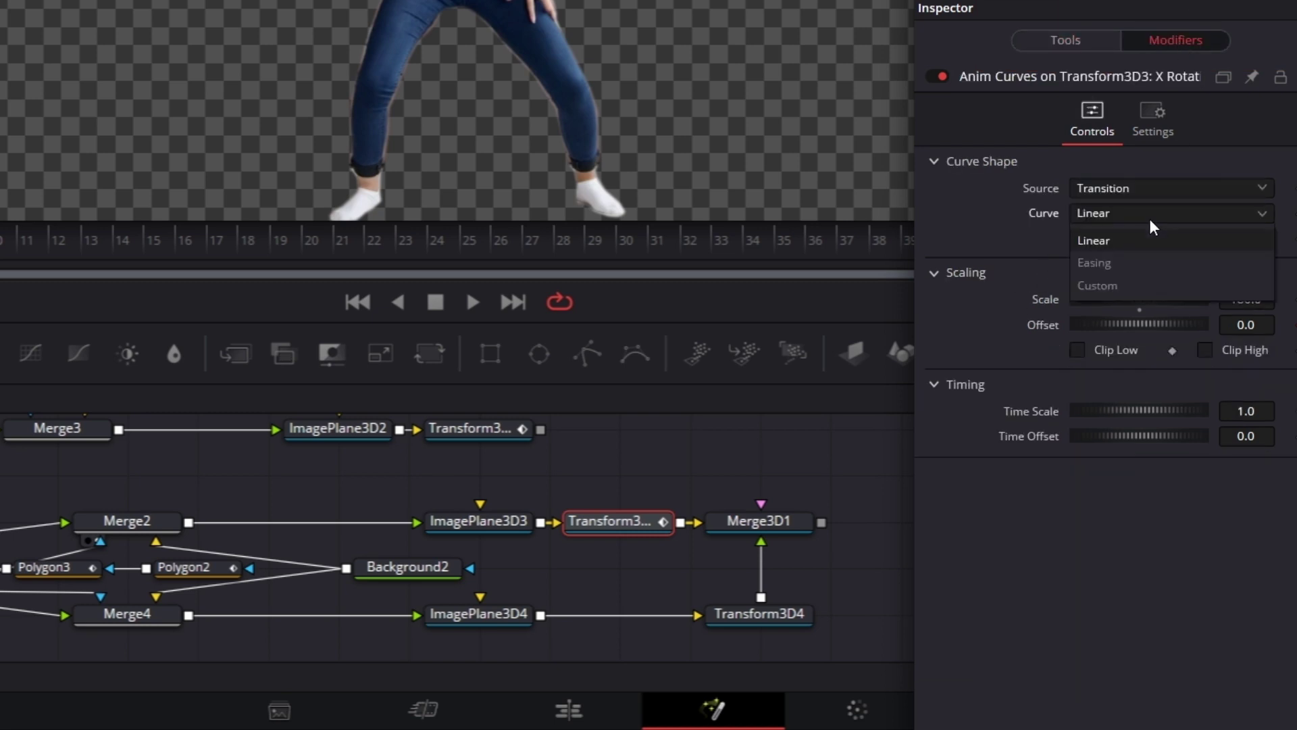
{"action": "left_click", "coordinate": [1113, 271]}
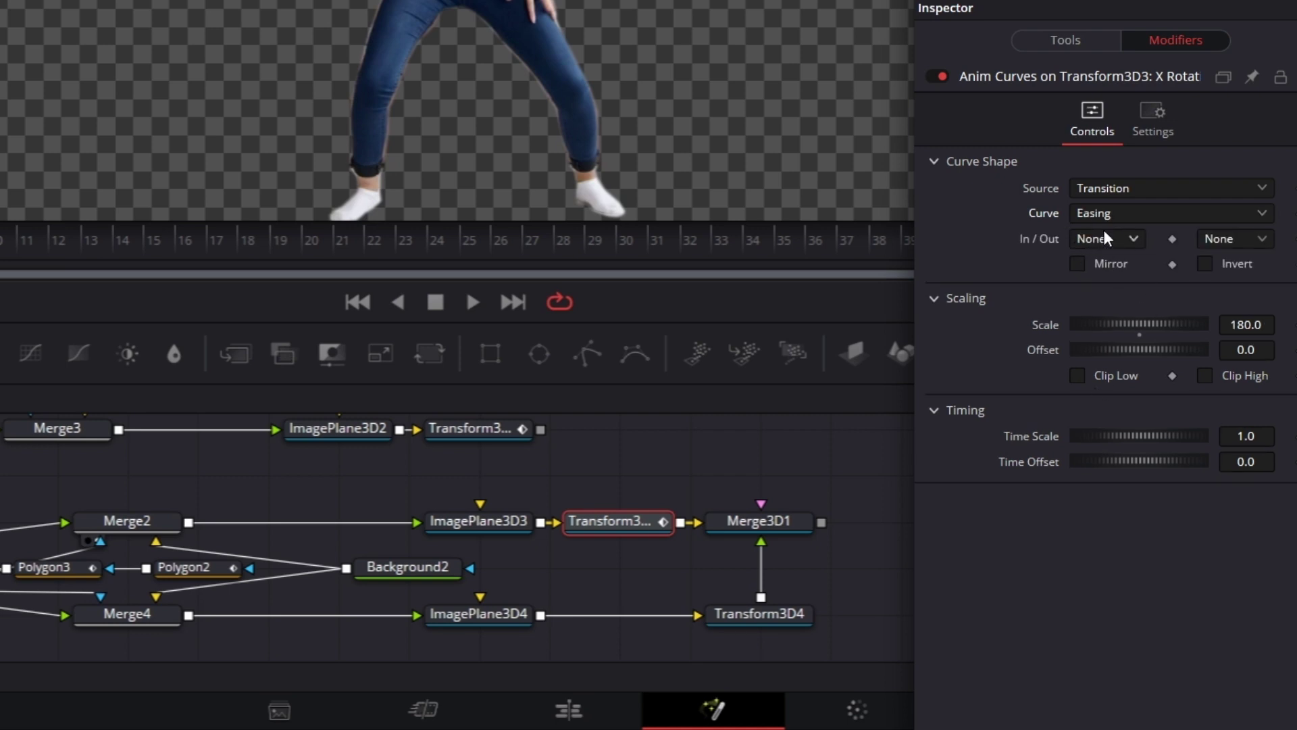
{"action": "left_click", "coordinate": [1264, 243]}
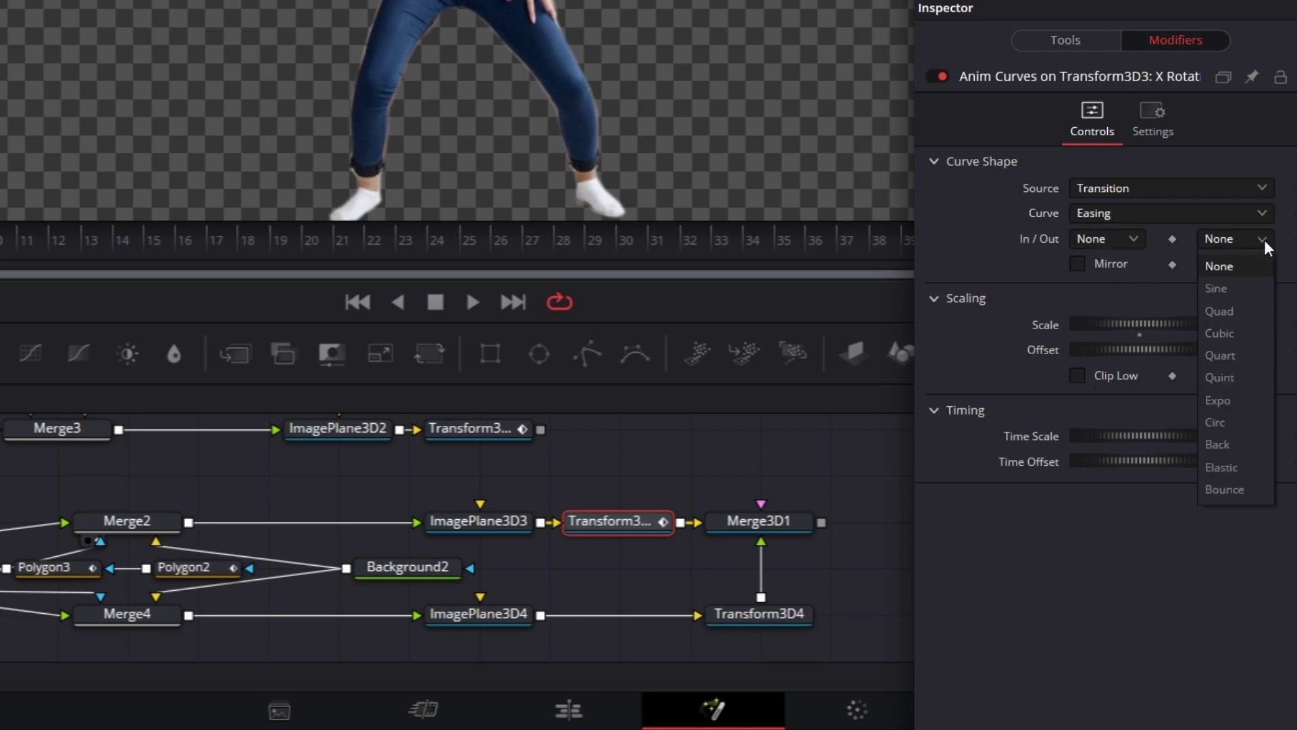
{"action": "left_click", "coordinate": [1237, 317]}
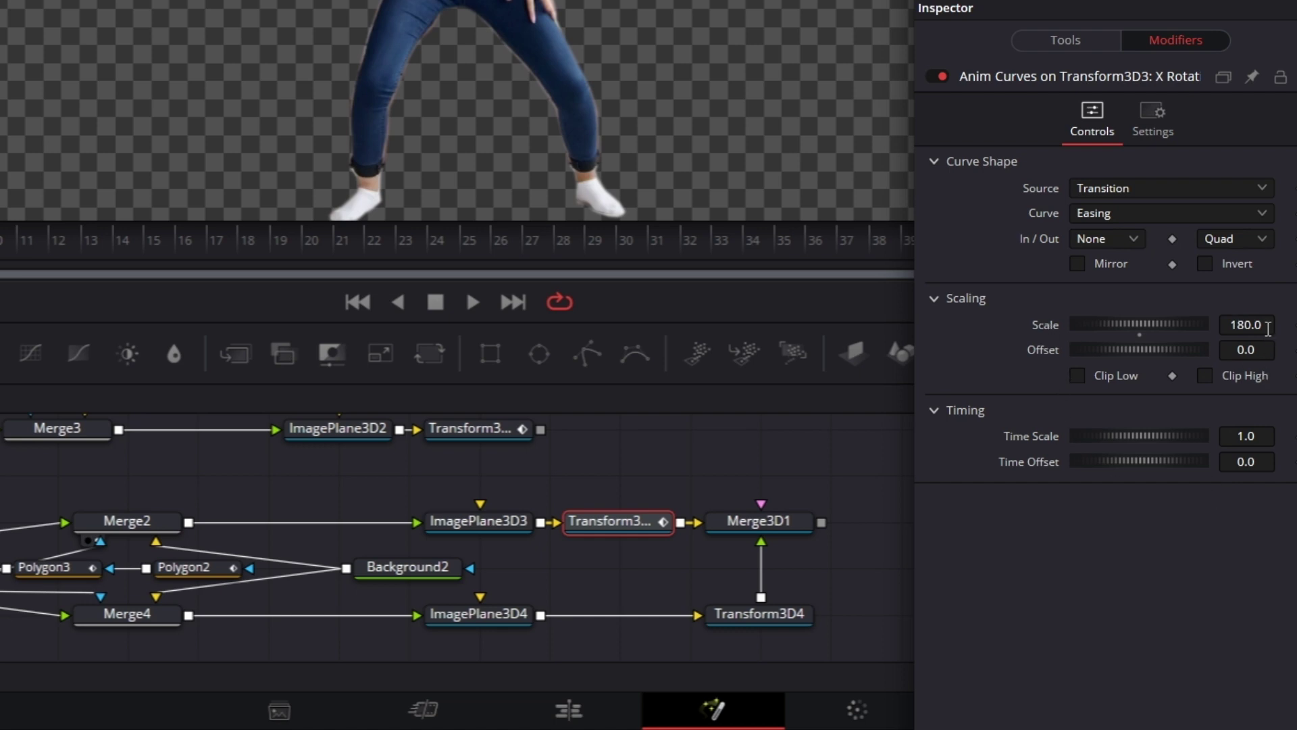
Step: Set the X rotation curve's scale to -90, offset to 90, time scale to 4 and time offset to 0.75
{"action": "left_click", "coordinate": [1267, 327]}
{"action": "type", "text": "-90"}
{"action": "key", "text": "Return"}
{"action": "left_click", "coordinate": [1263, 351]}
{"action": "type", "text": "90"}
{"action": "key", "text": "Tab"}
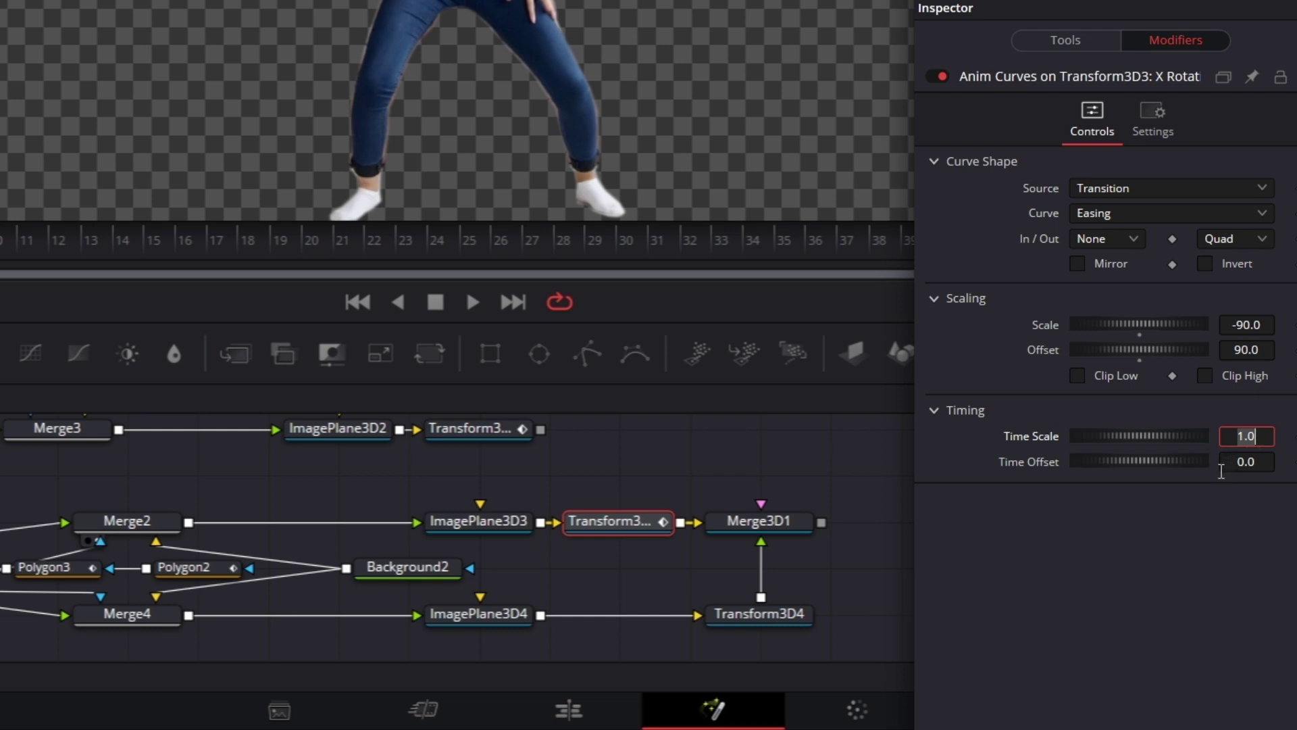
{"action": "type", "text": "4"}
{"action": "key", "text": "Tab"}
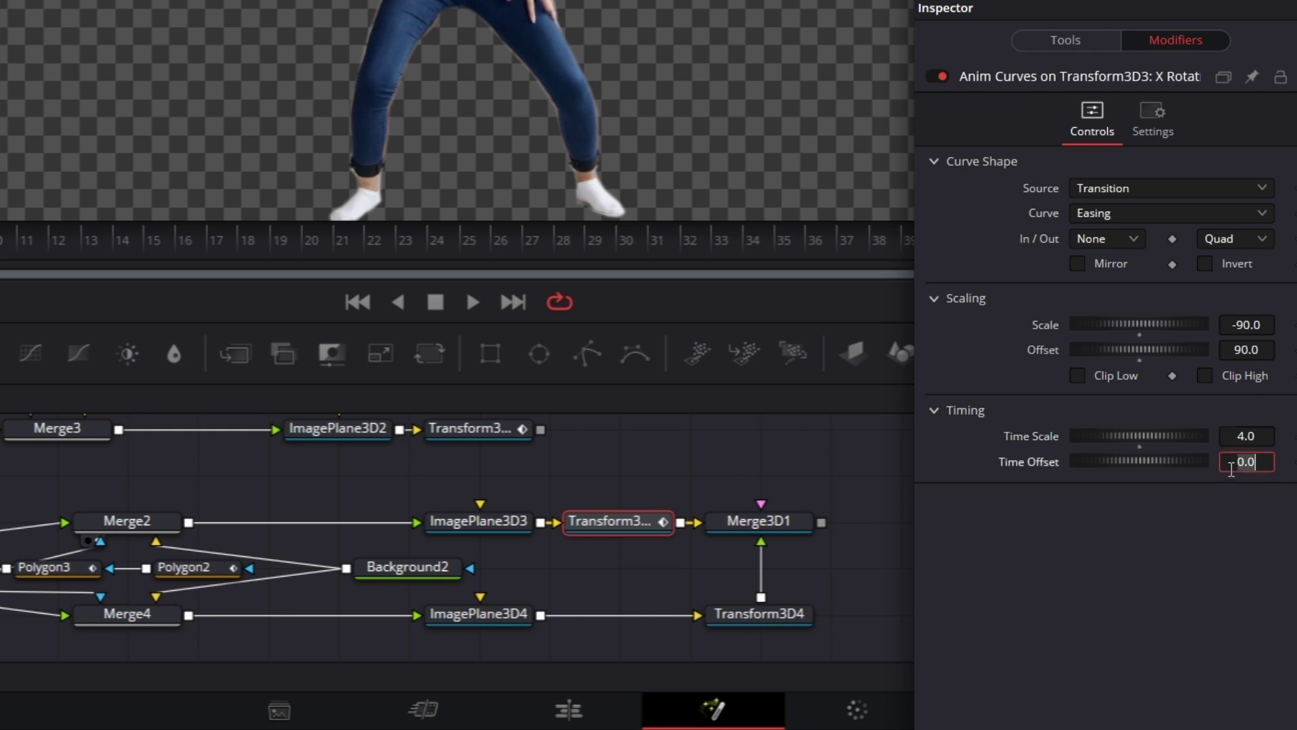
{"action": "type", "text": "0.75"}
{"action": "key", "text": "Tab"}
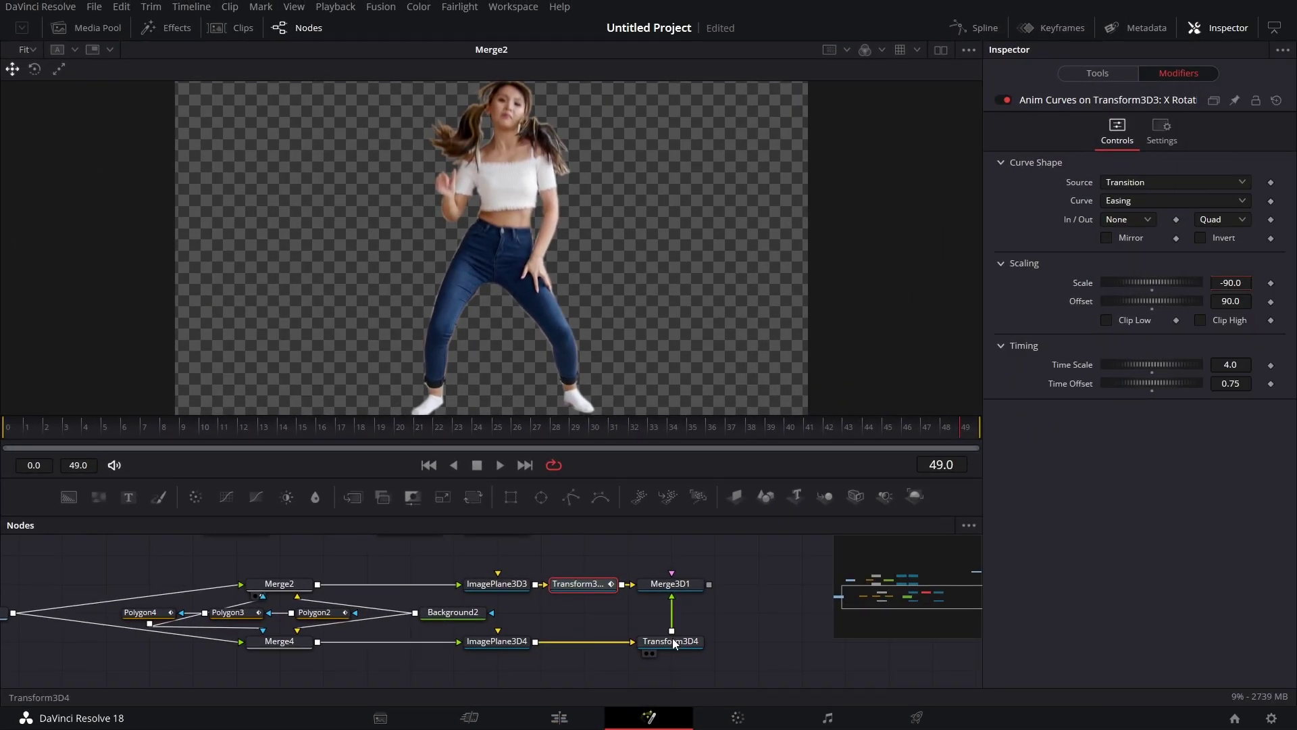
Step: Show Transform3D4 in the viewer and modify its Z translation with Anim Curves, opening the modifier's settings
{"action": "left_click", "coordinate": [671, 641]}
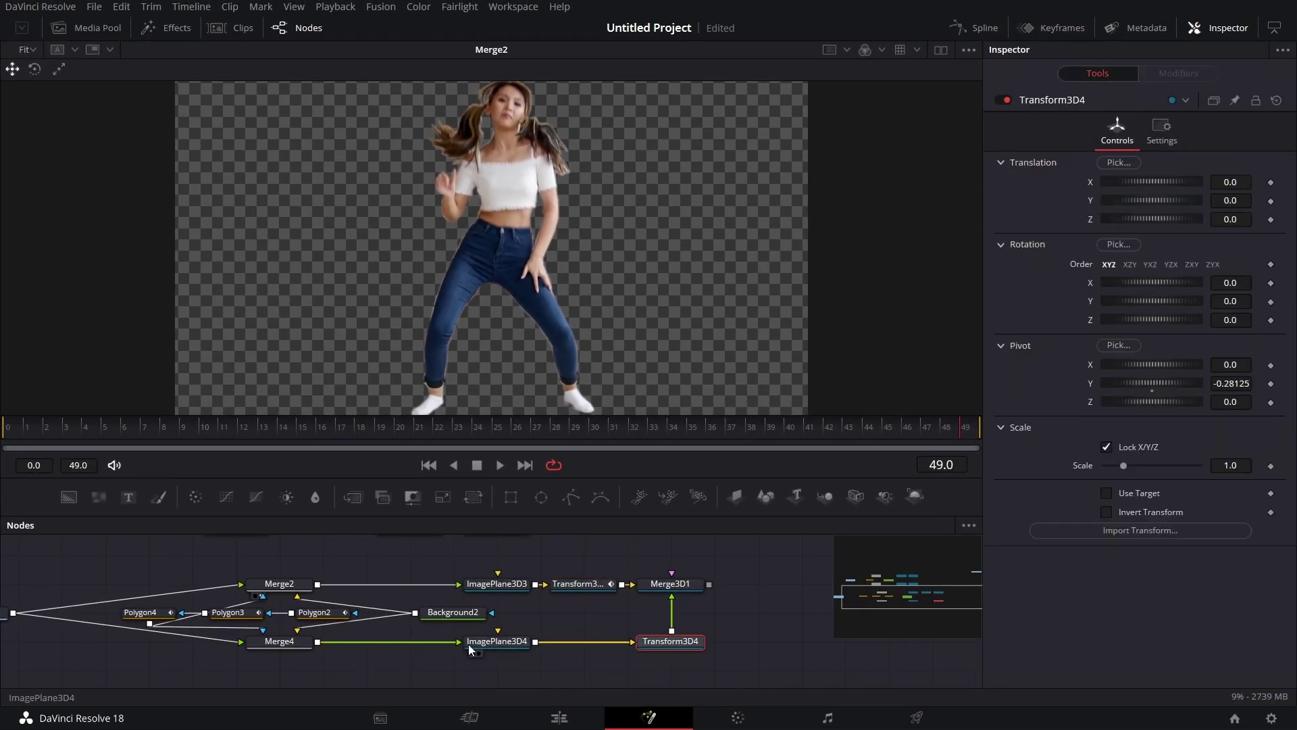
{"action": "left_click_drag", "start_coordinate": [685, 643], "coordinate": [681, 373]}
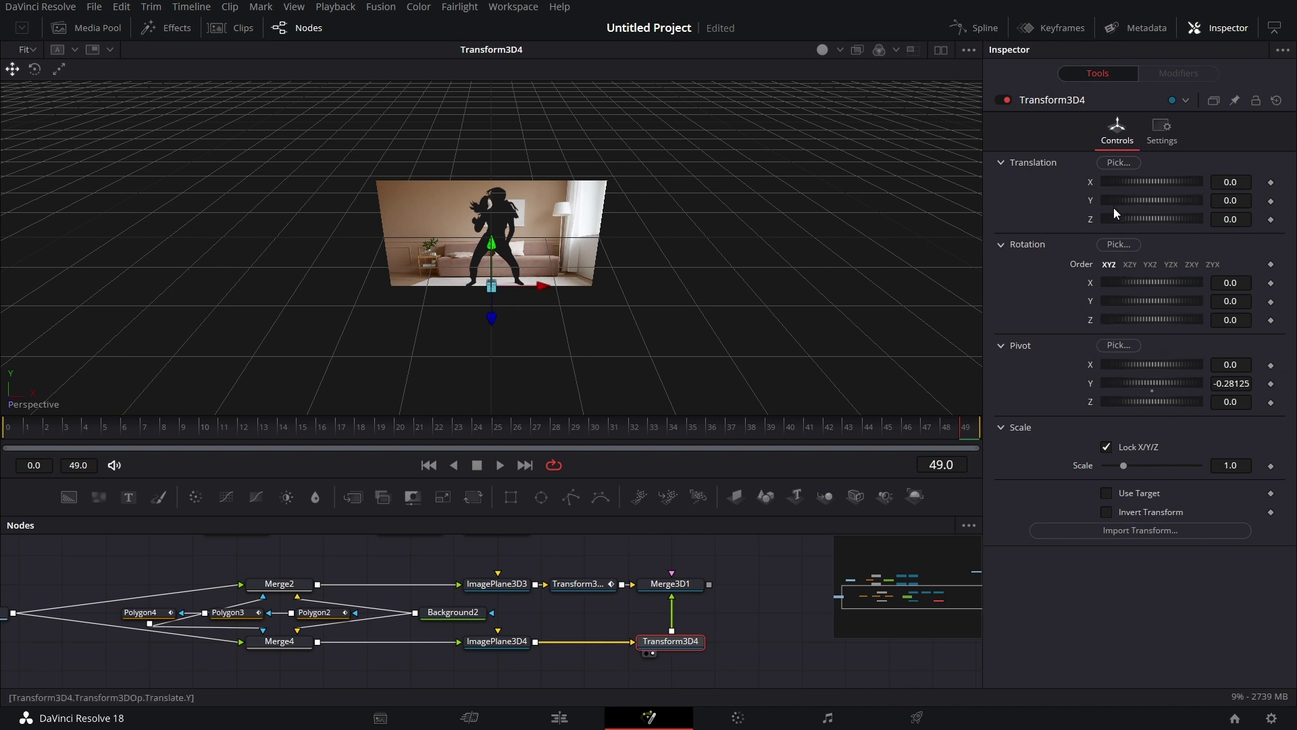
{"action": "right_click", "coordinate": [1089, 223]}
{"action": "mouse_move", "coordinate": [1182, 302]}
{"action": "left_click", "coordinate": [1047, 299]}
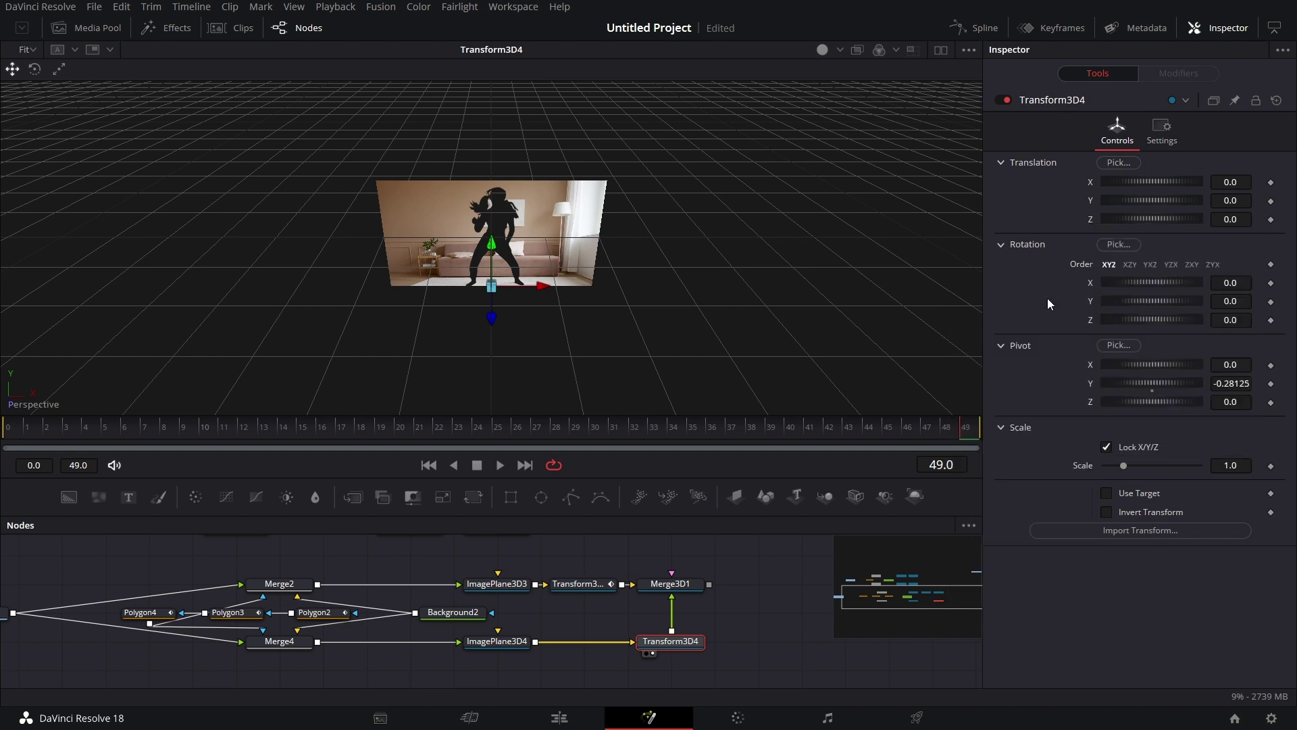
{"action": "left_click", "coordinate": [1187, 71]}
Step: Set the Z translation modifier's curve to Easing with In set to Circ and Out set to Sine
{"action": "left_click", "coordinate": [1151, 201]}
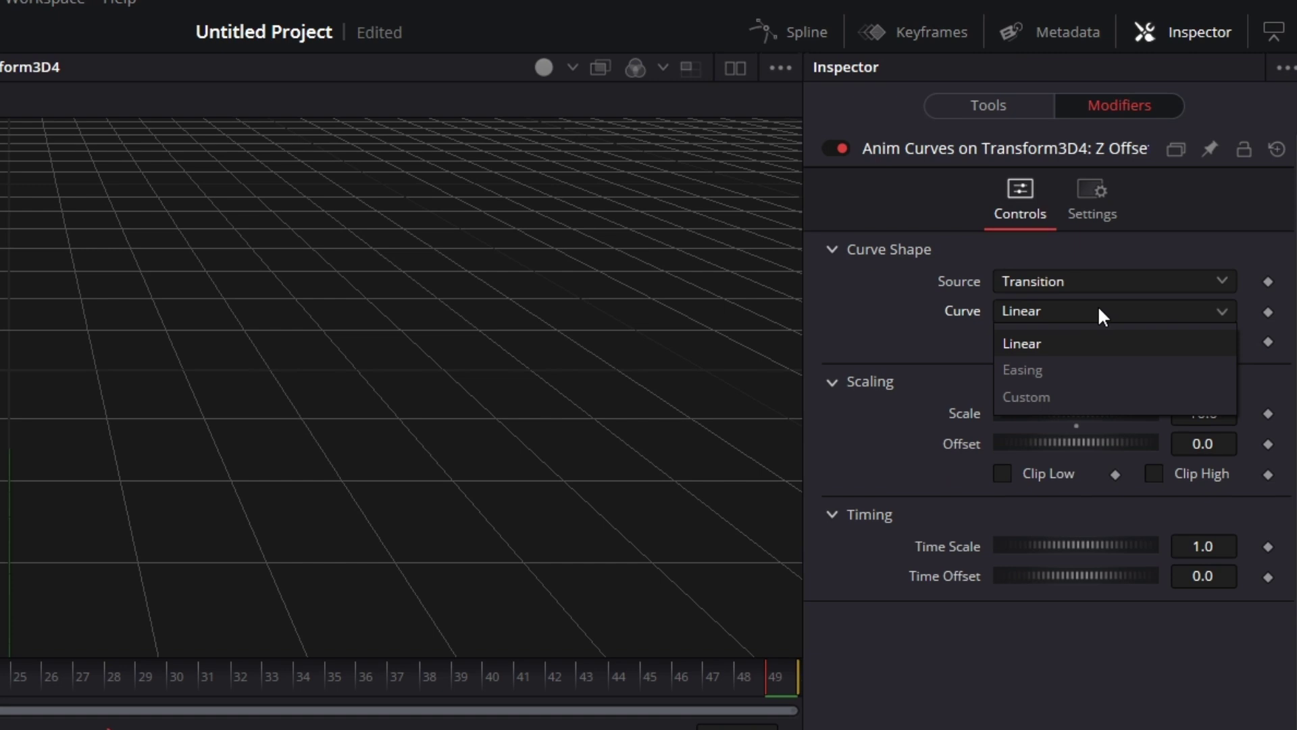
{"action": "left_click", "coordinate": [1074, 370]}
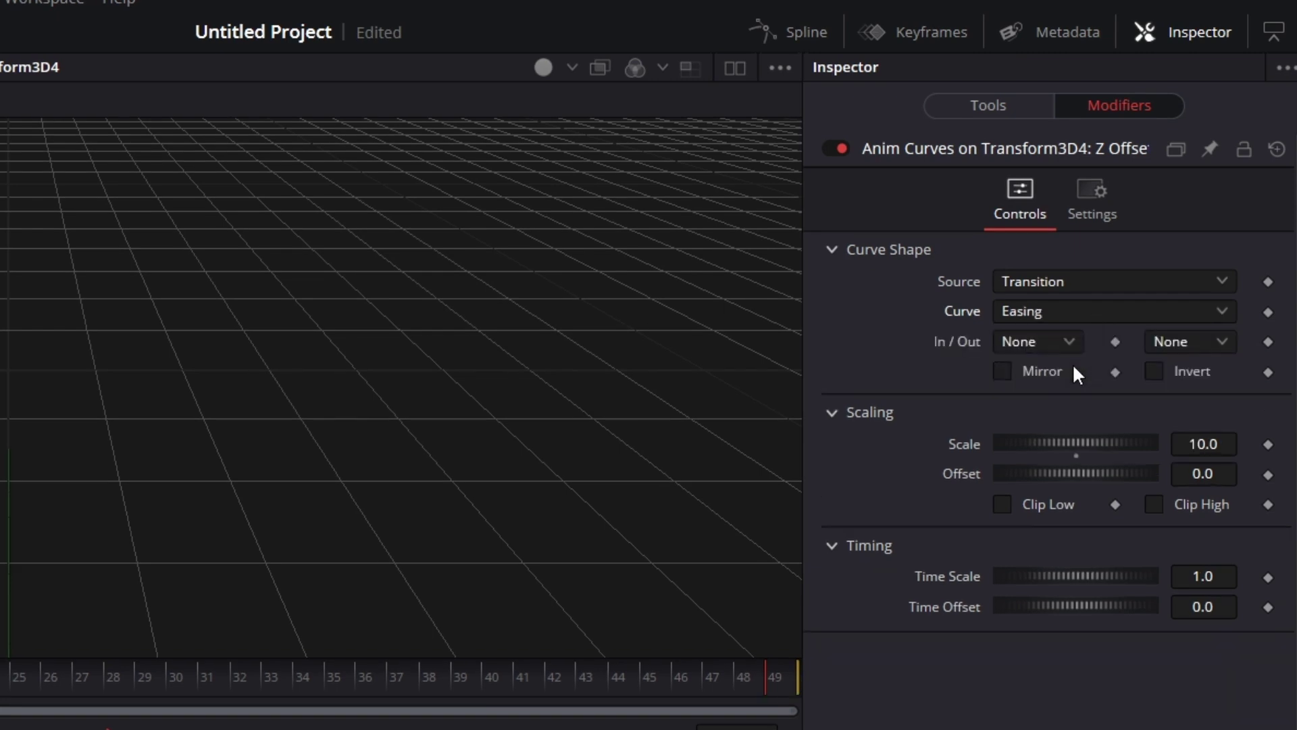
{"action": "left_click", "coordinate": [1039, 342]}
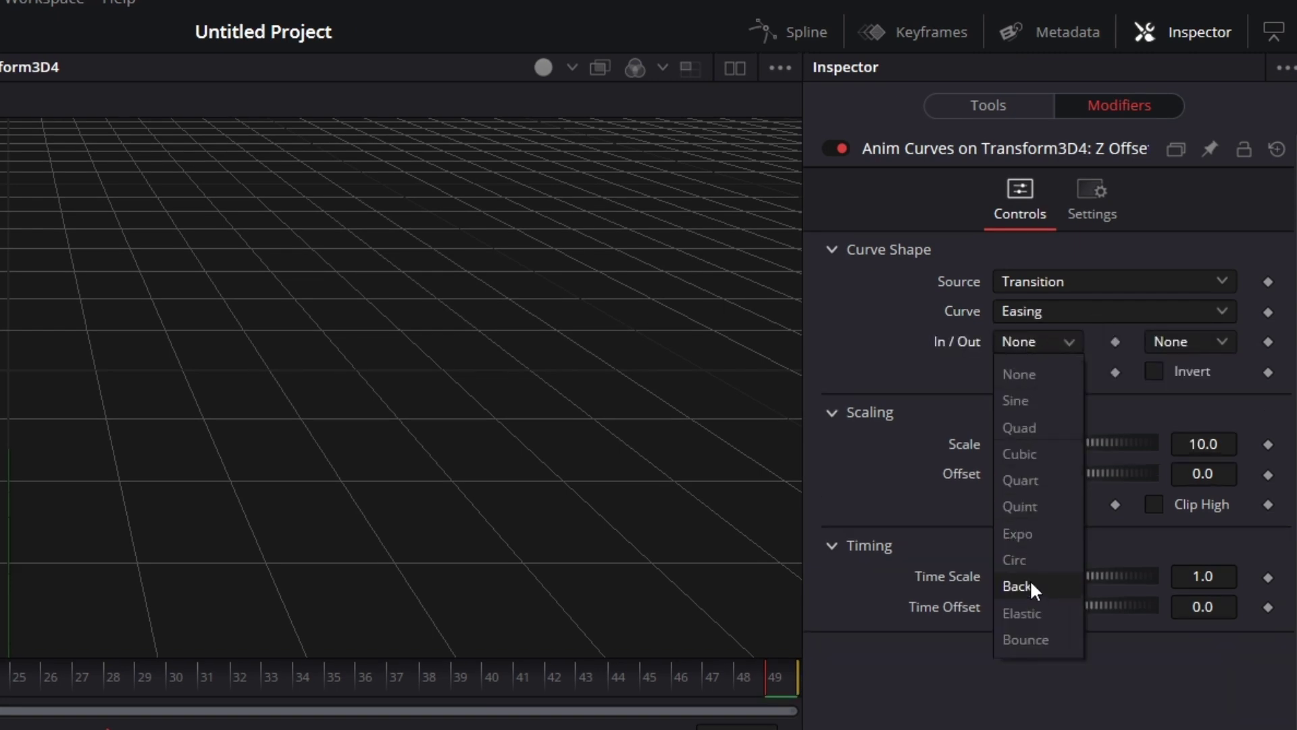
{"action": "left_click", "coordinate": [1032, 559]}
{"action": "left_click", "coordinate": [1201, 342]}
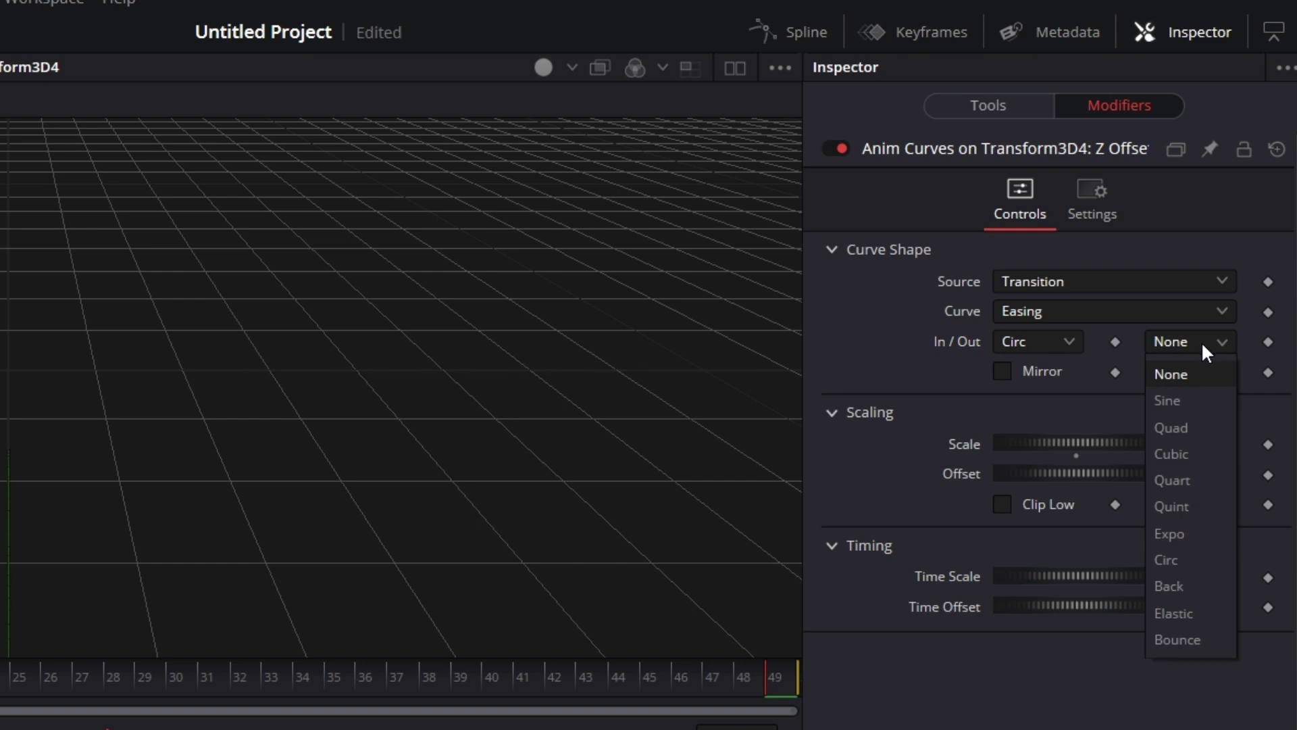
{"action": "left_click", "coordinate": [1191, 398]}
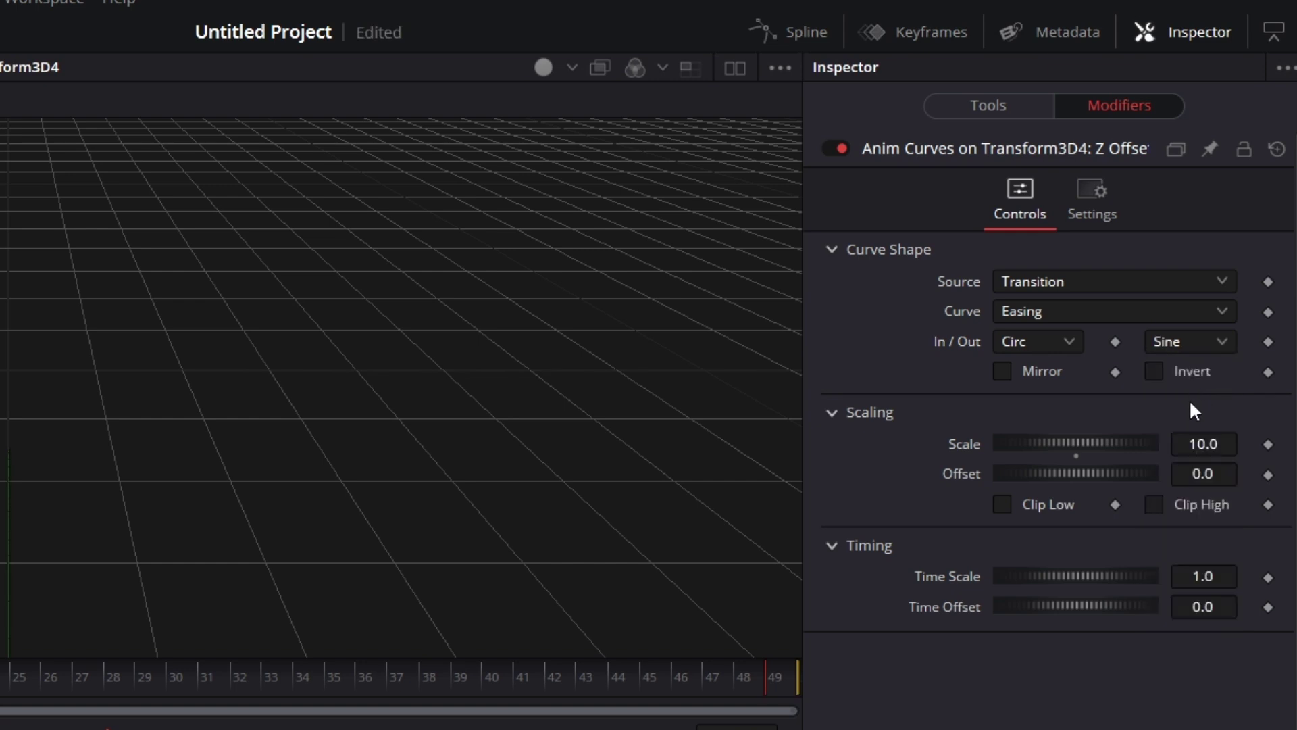
Step: Set the Z translation curve's scale to -0.629 and its offset to 1.95
{"action": "left_click", "coordinate": [1224, 443]}
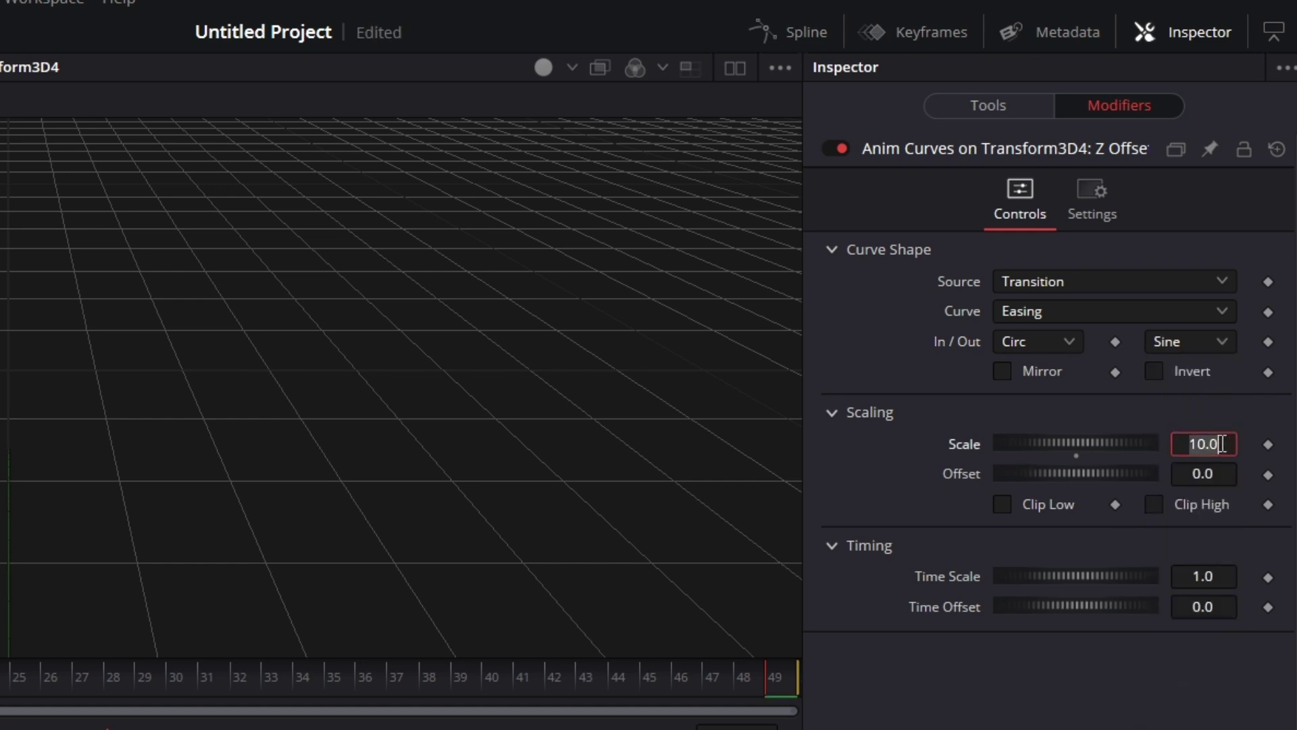
{"action": "type", "text": "-0.829"}
{"action": "key", "text": "Tab"}
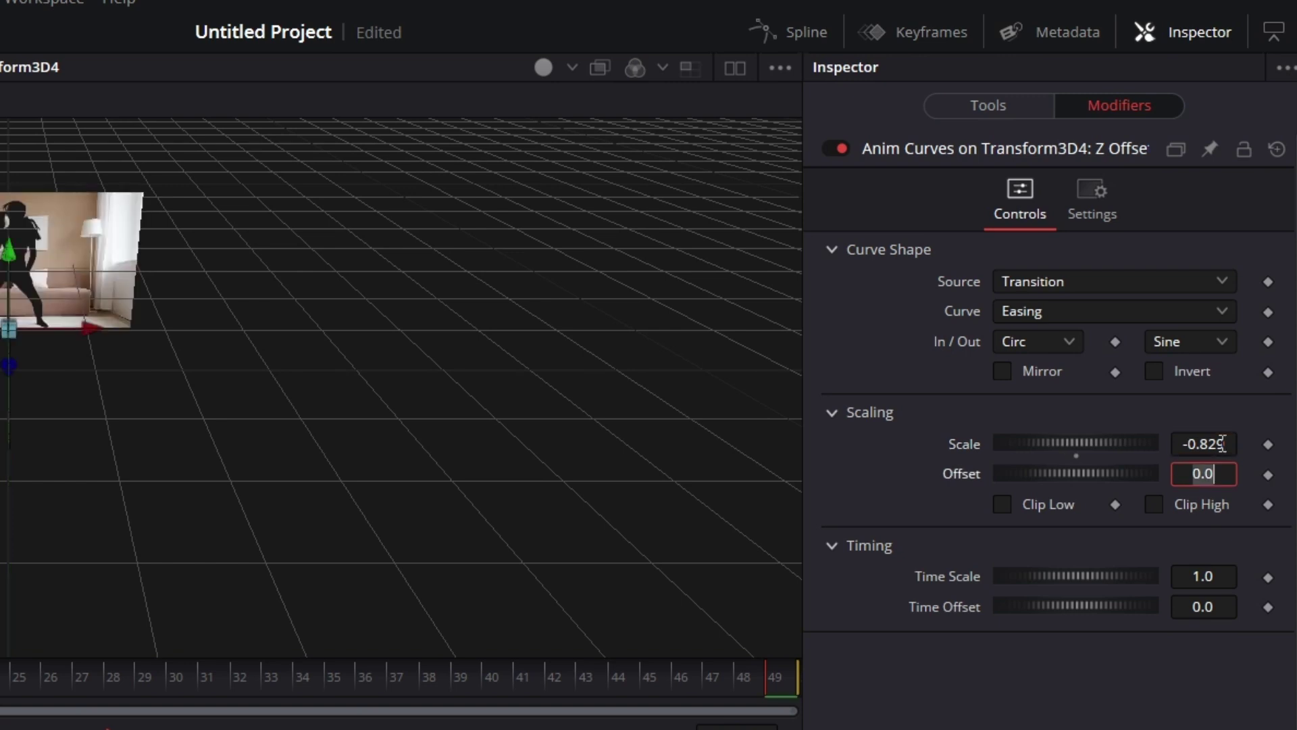
{"action": "type", "text": "1.95"}
{"action": "key", "text": "shift+Tab"}
{"action": "key", "text": "Tab"}
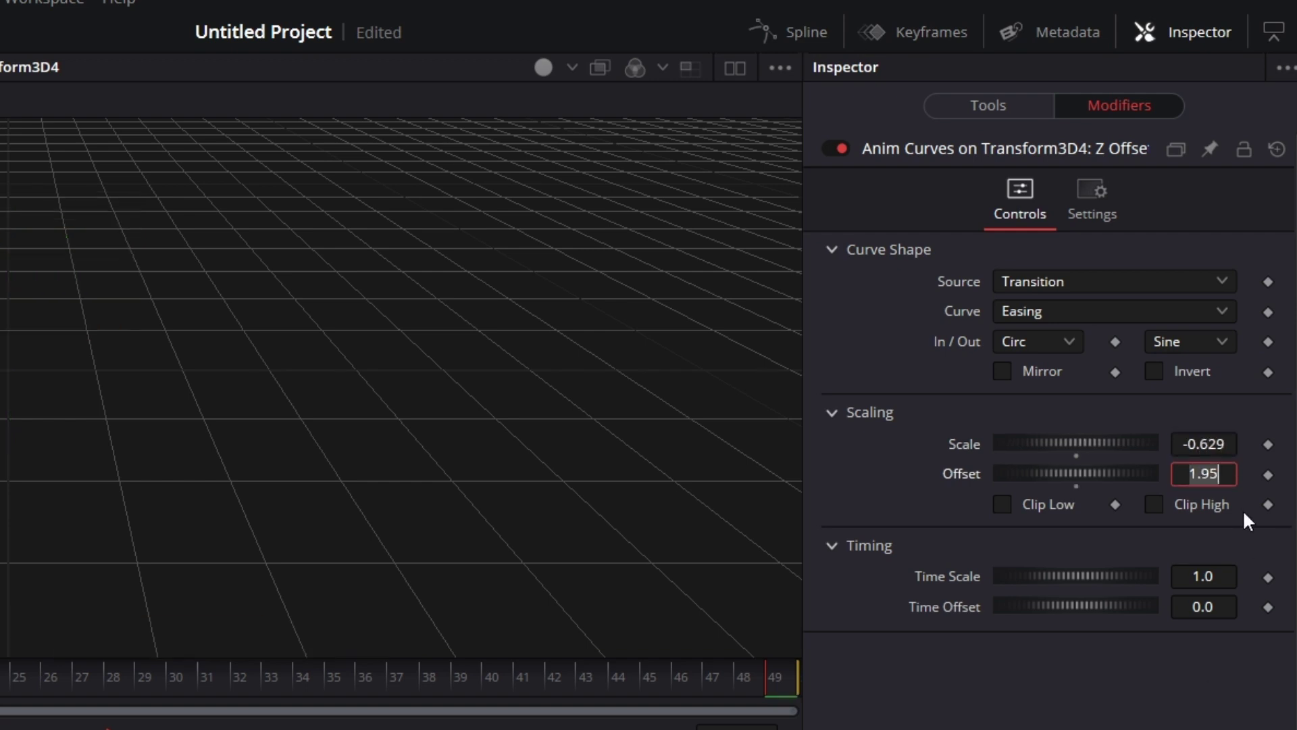
Step: Set the Z translation curve's time scale to 2 and its time offset to 0.25
{"action": "left_click", "coordinate": [1223, 579]}
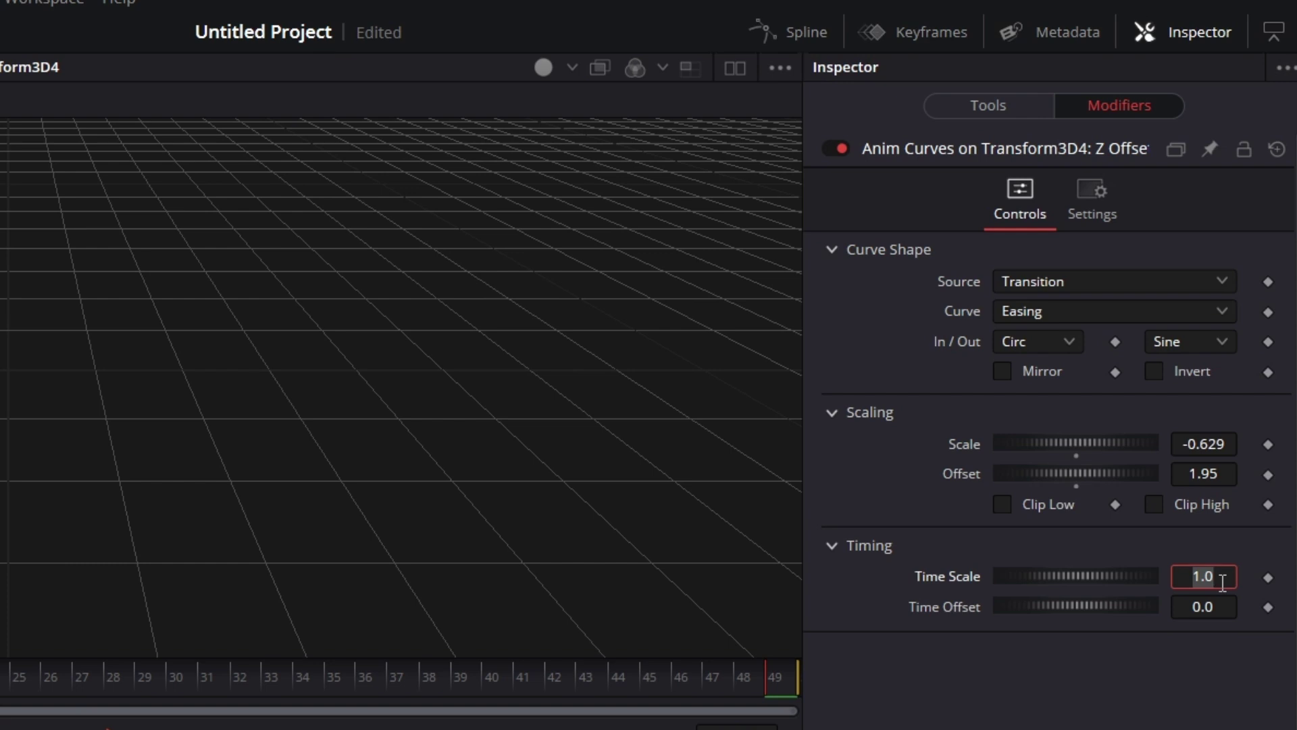
{"action": "type", "text": "2"}
{"action": "key", "text": "Tab"}
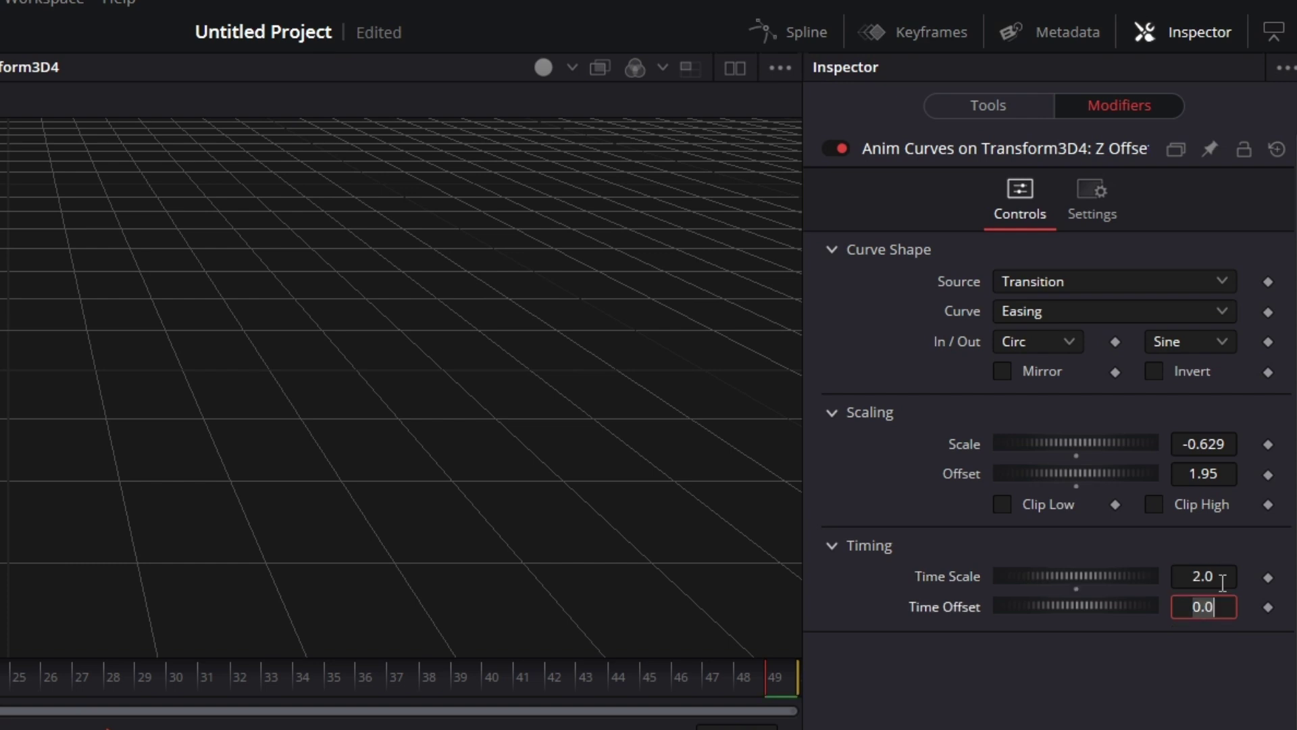
{"action": "type", "text": "0.25"}
{"action": "key", "text": "Return"}
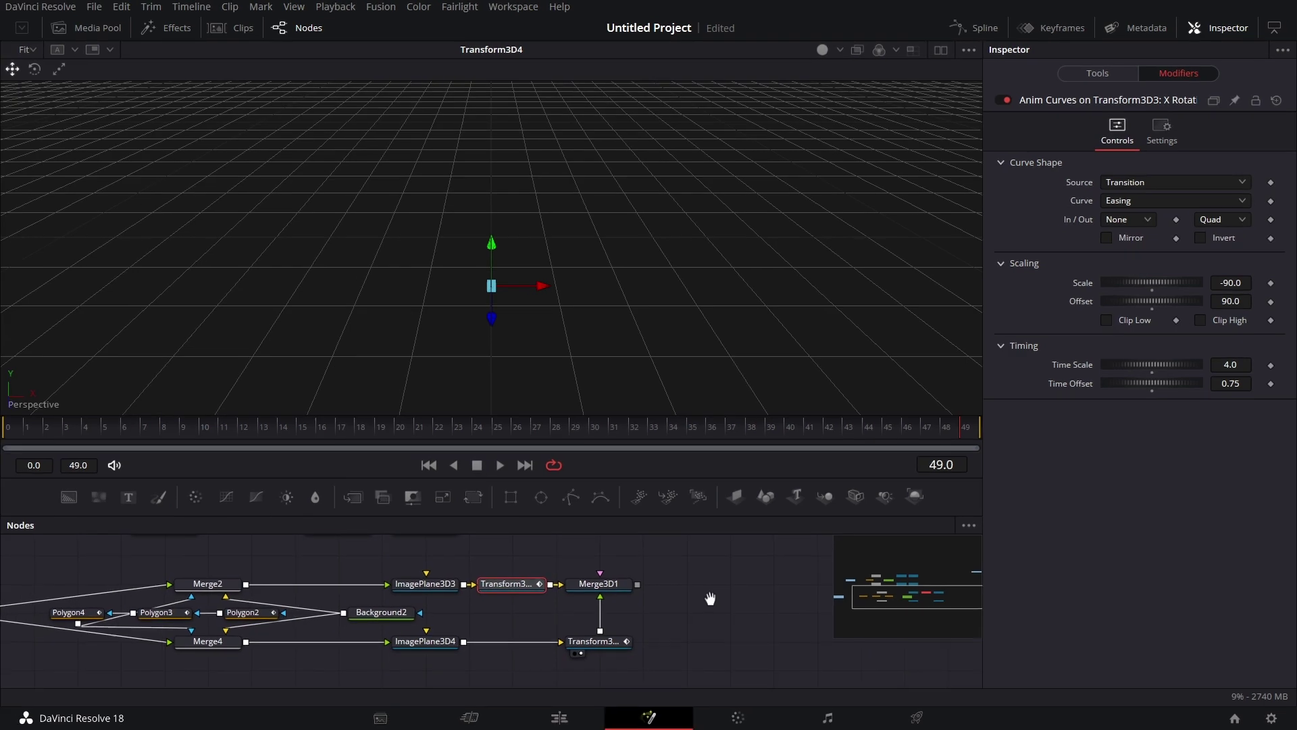
Step: Set the Z translation of Transform3D3 to 1.321, matching Transform3D4
{"action": "mouse_move", "coordinate": [710, 599]}
{"action": "left_mouse_down"}
{"action": "mouse_move", "coordinate": [704, 663]}
{"action": "mouse_move", "coordinate": [723, 614]}
{"action": "left_mouse_up"}
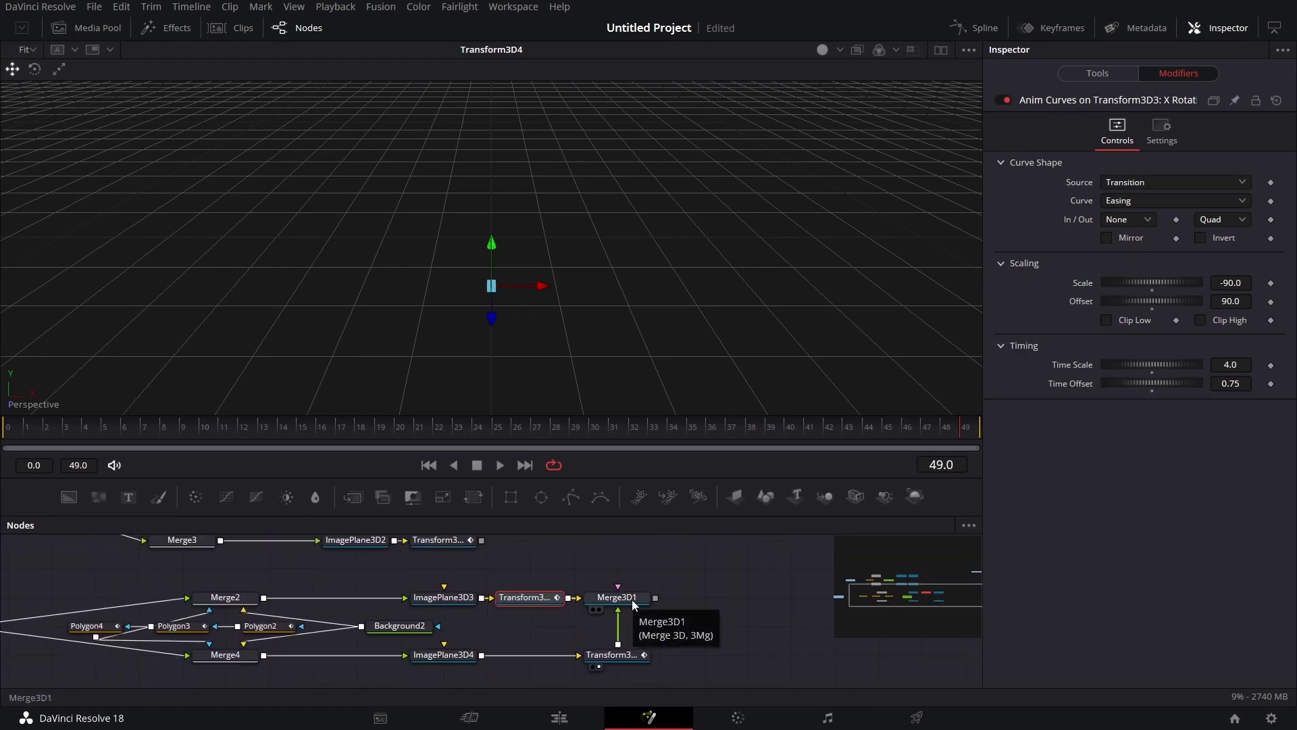
{"action": "left_click", "coordinate": [628, 658]}
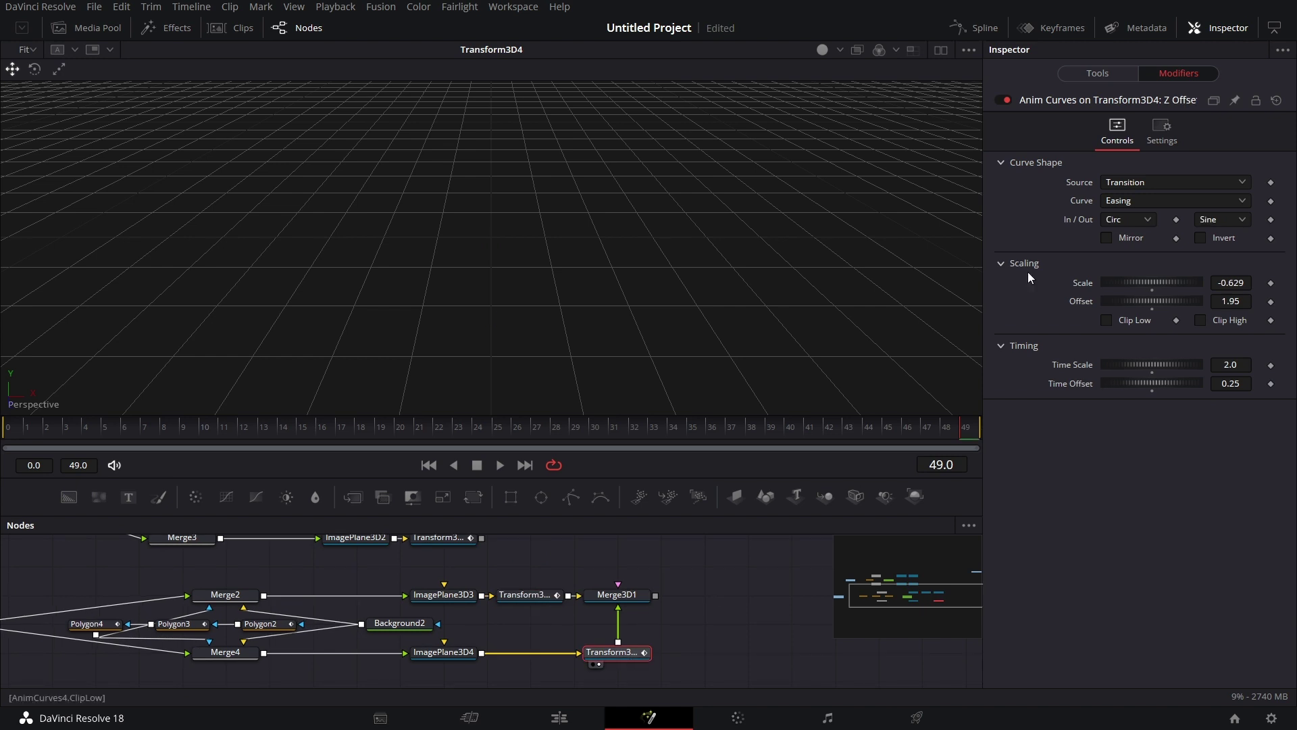
{"action": "left_click", "coordinate": [1094, 74]}
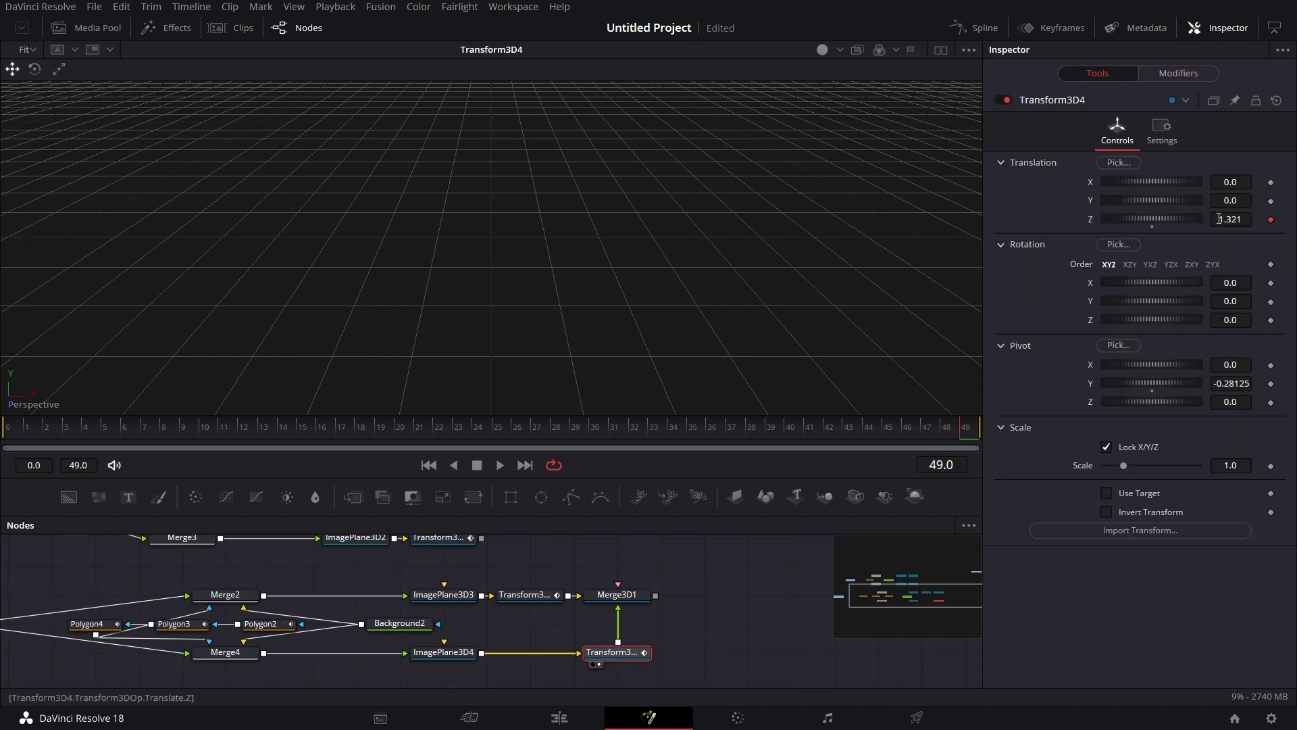
{"action": "left_click", "coordinate": [522, 593]}
{"action": "left_click", "coordinate": [1247, 220]}
{"action": "type", "text": "1.321"}
{"action": "key", "text": "Tab"}
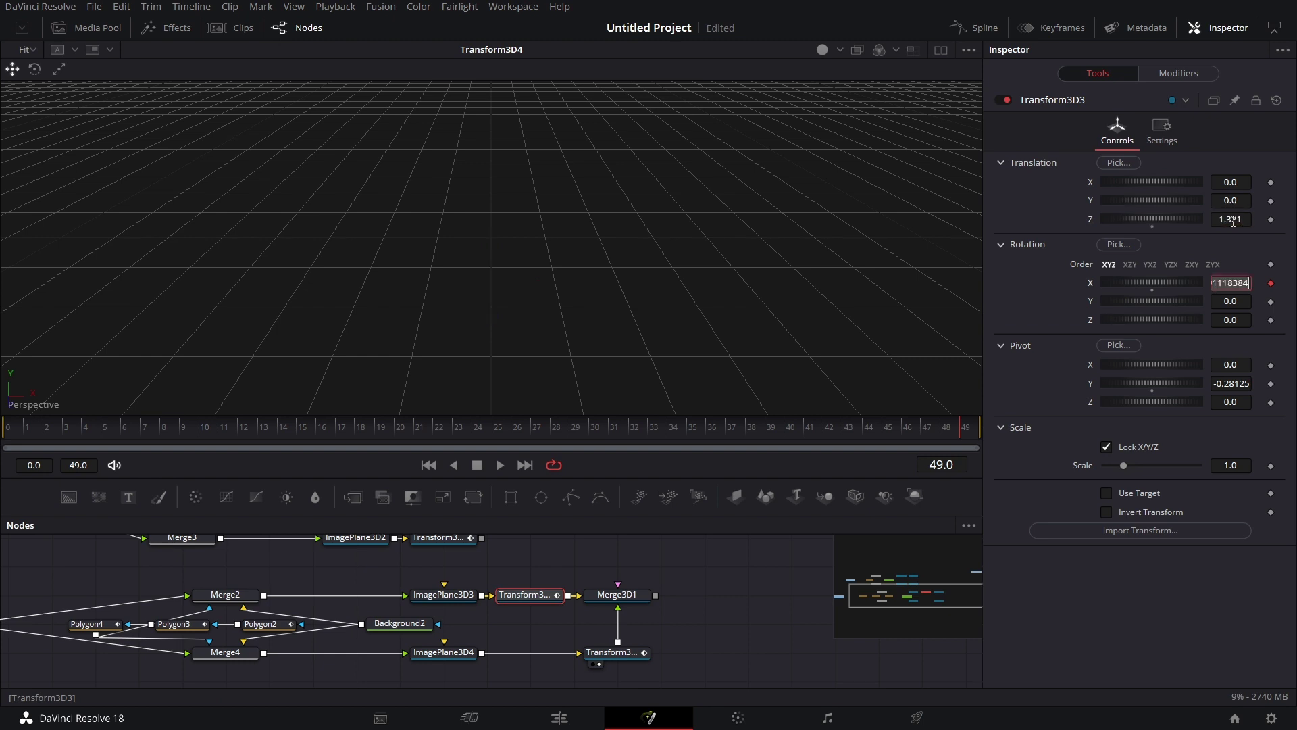
Step: Set the Z translation of both Transform3D1 and Transform3D2 to 1.321
{"action": "scroll", "coordinate": [717, 610], "scroll_direction": "up", "scroll_amount": 3}
{"action": "left_click", "coordinate": [461, 583]}
{"action": "left_click", "coordinate": [1246, 219]}
{"action": "type", "text": "1"}
{"action": "key", "text": "Tab"}
{"action": "left_click", "coordinate": [438, 640]}
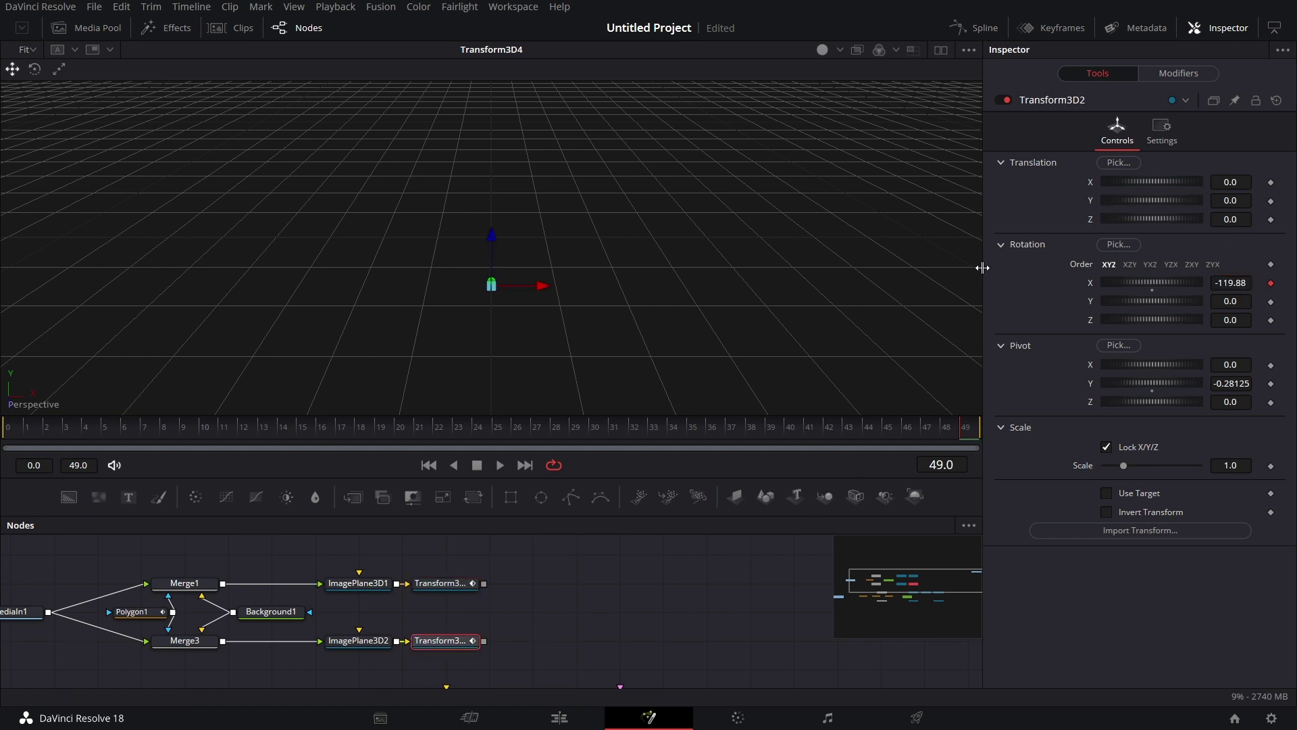
{"action": "left_click", "coordinate": [1246, 224]}
{"action": "type", "text": "1.321"}
{"action": "key", "text": "Return"}
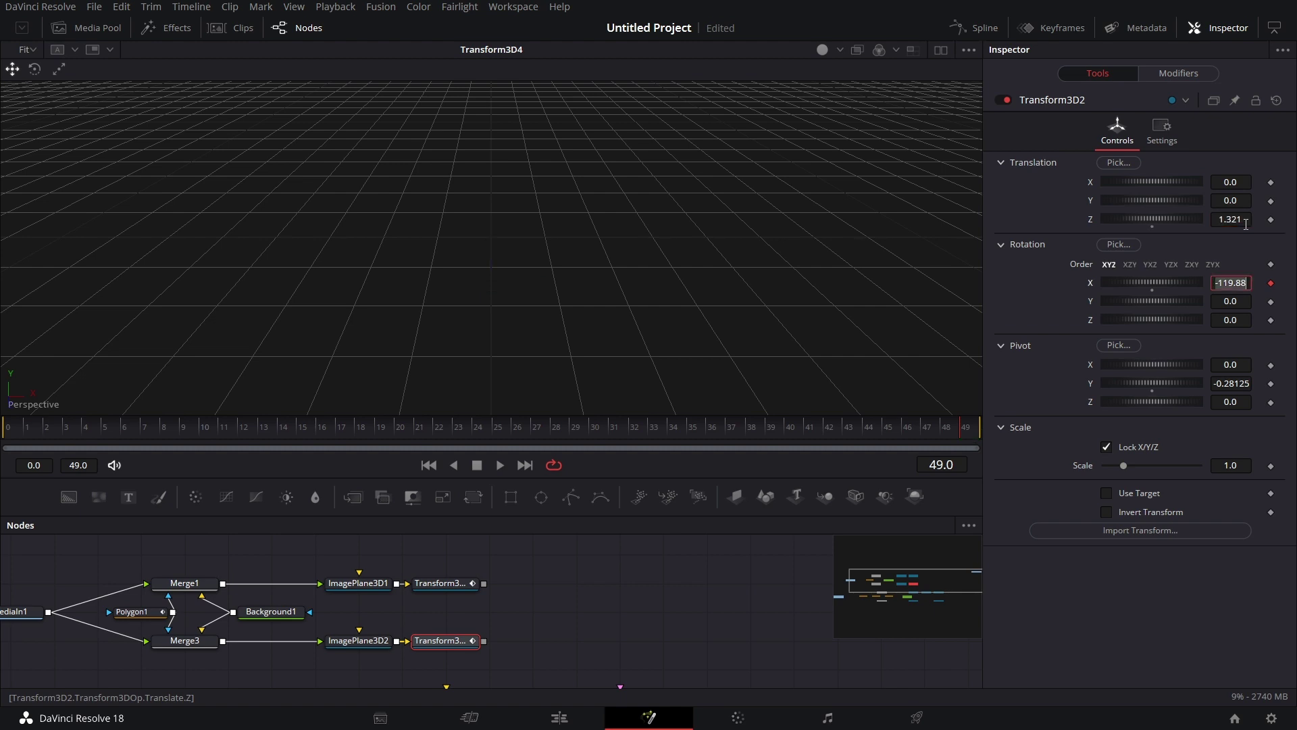
Step: Add a Renderer3D node connected to the output of Merge3D1
{"action": "left_click_drag", "start_coordinate": [586, 610], "coordinate": [608, 591]}
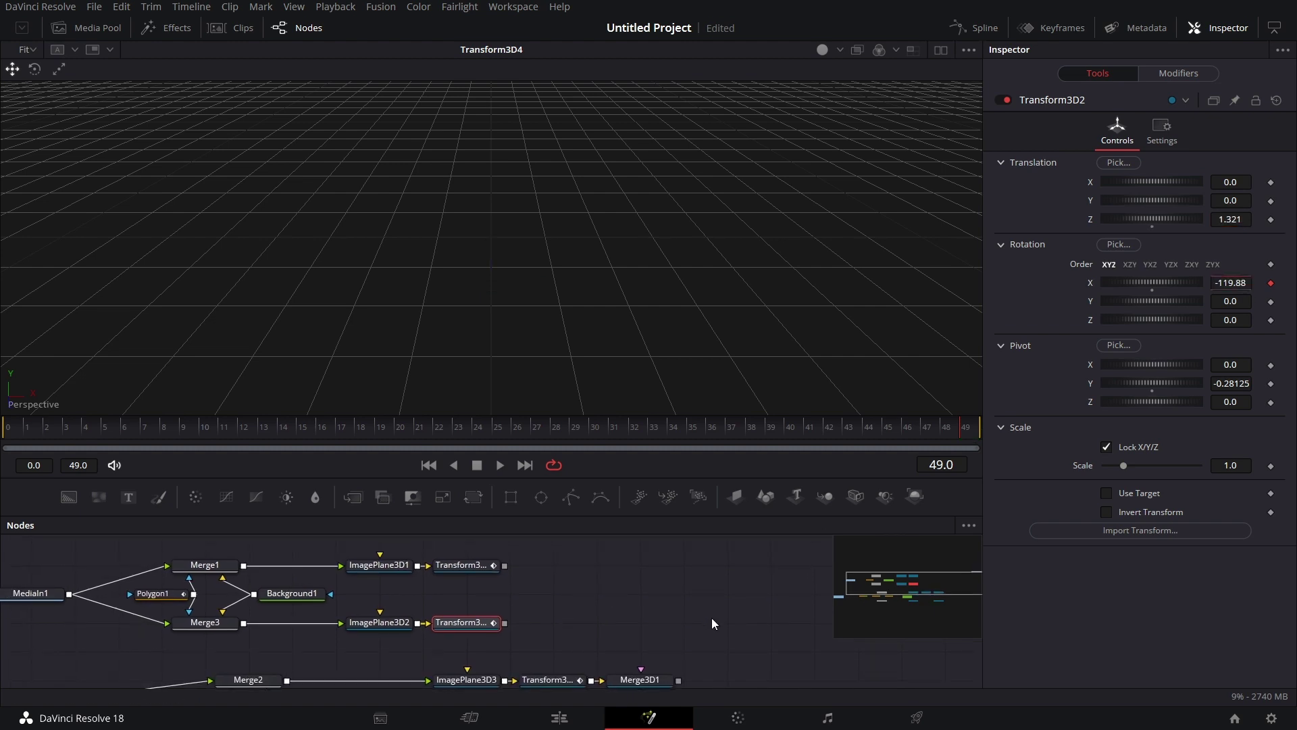
{"action": "left_click_drag", "start_coordinate": [711, 618], "coordinate": [710, 562]}
{"action": "left_click_drag", "start_coordinate": [722, 629], "coordinate": [684, 636]}
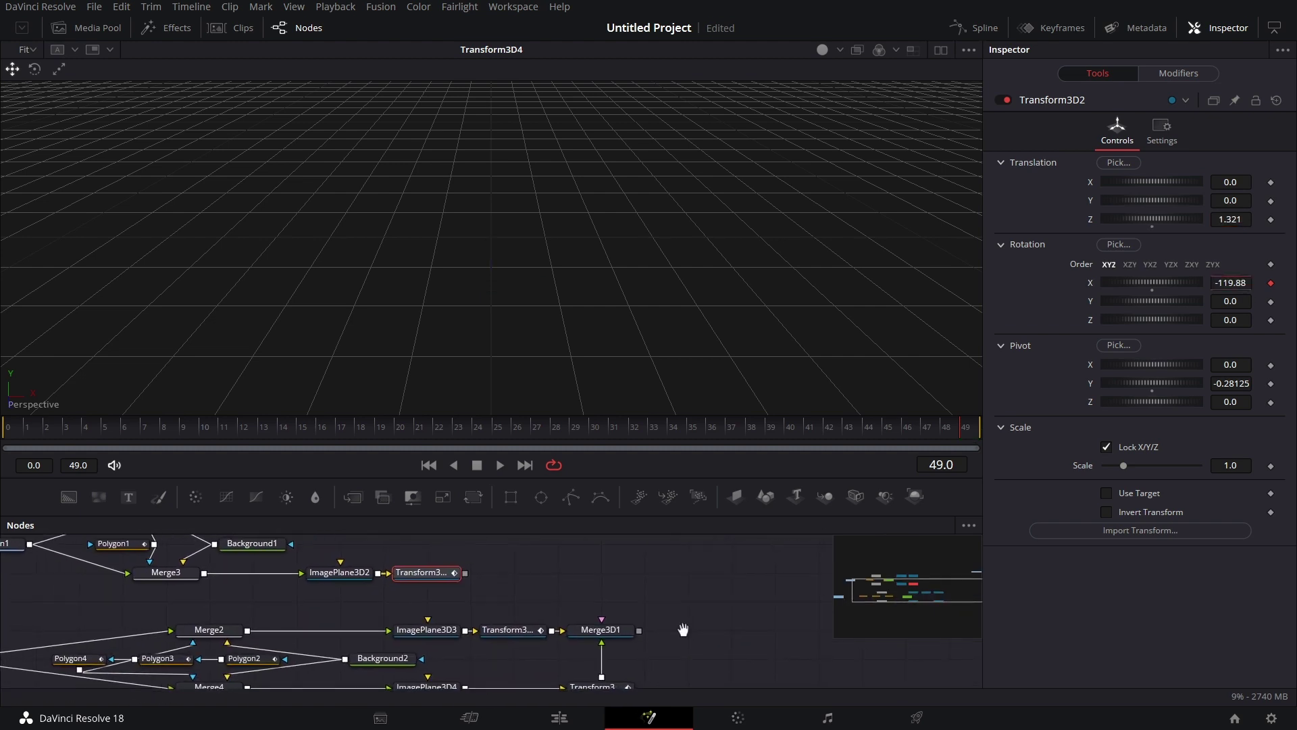
{"action": "left_click", "coordinate": [605, 631]}
{"action": "left_click_drag", "start_coordinate": [909, 497], "coordinate": [609, 602]}
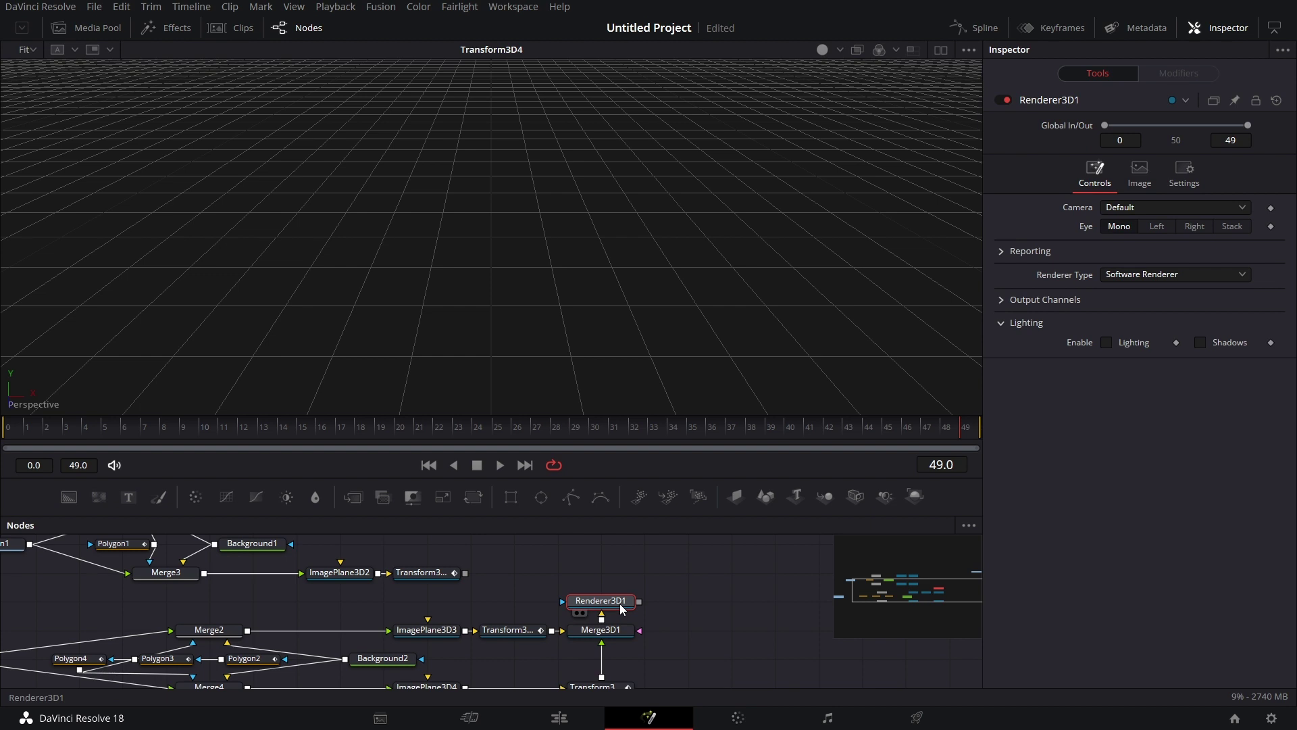
Step: Set the new renderer's type to OpenGL Renderer and show the node in the viewer
{"action": "left_click", "coordinate": [1141, 272]}
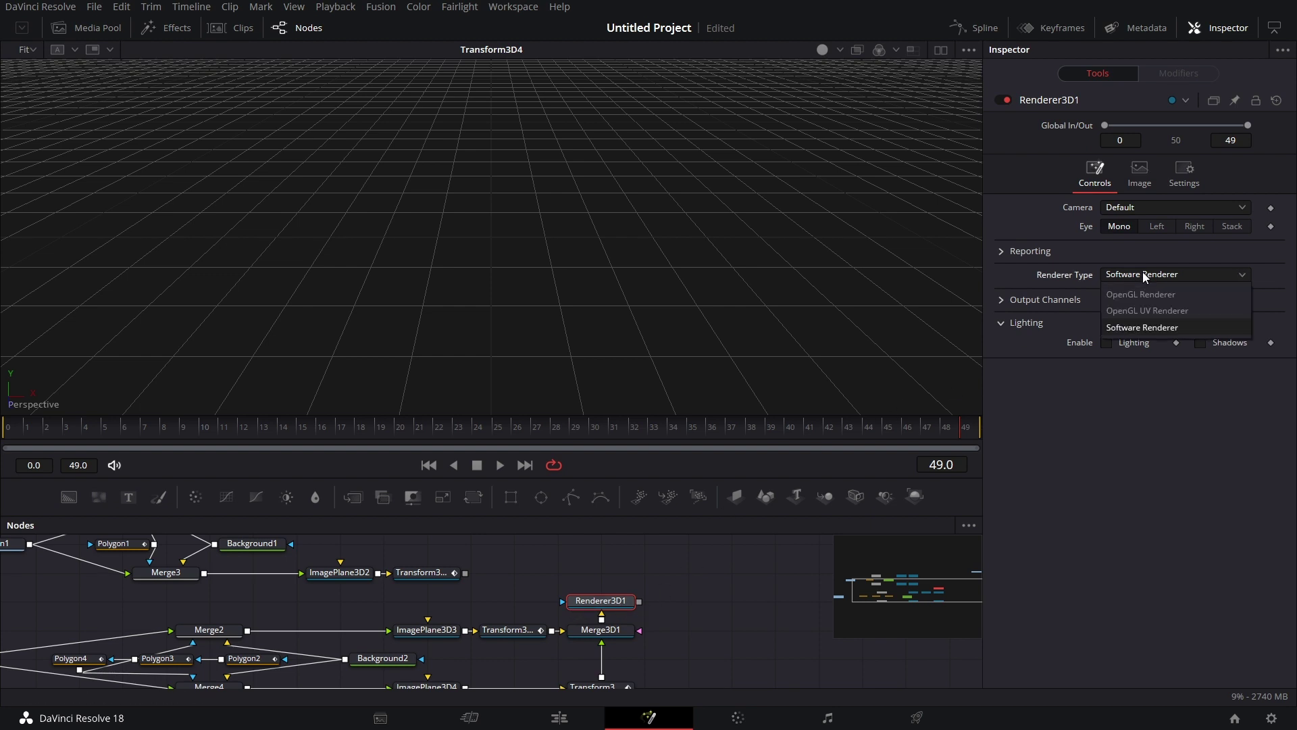
{"action": "left_click", "coordinate": [1153, 293]}
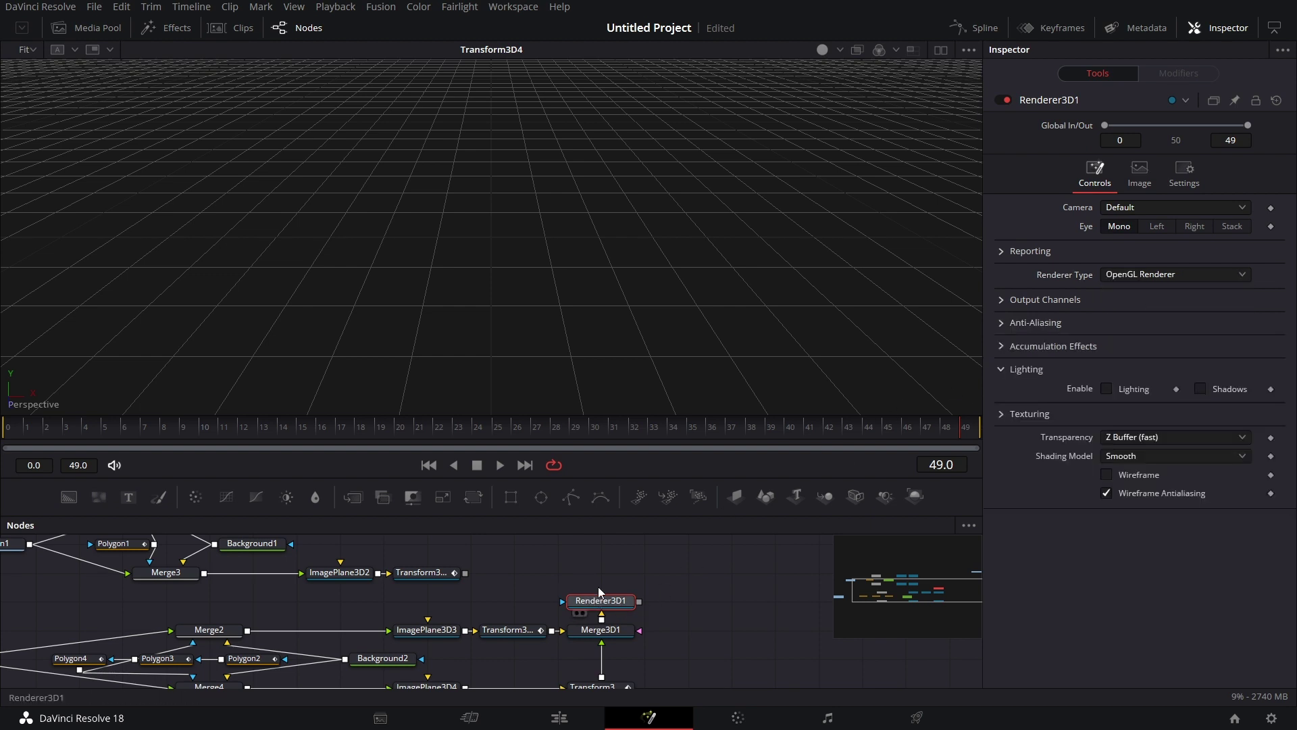
{"action": "key", "text": "1"}
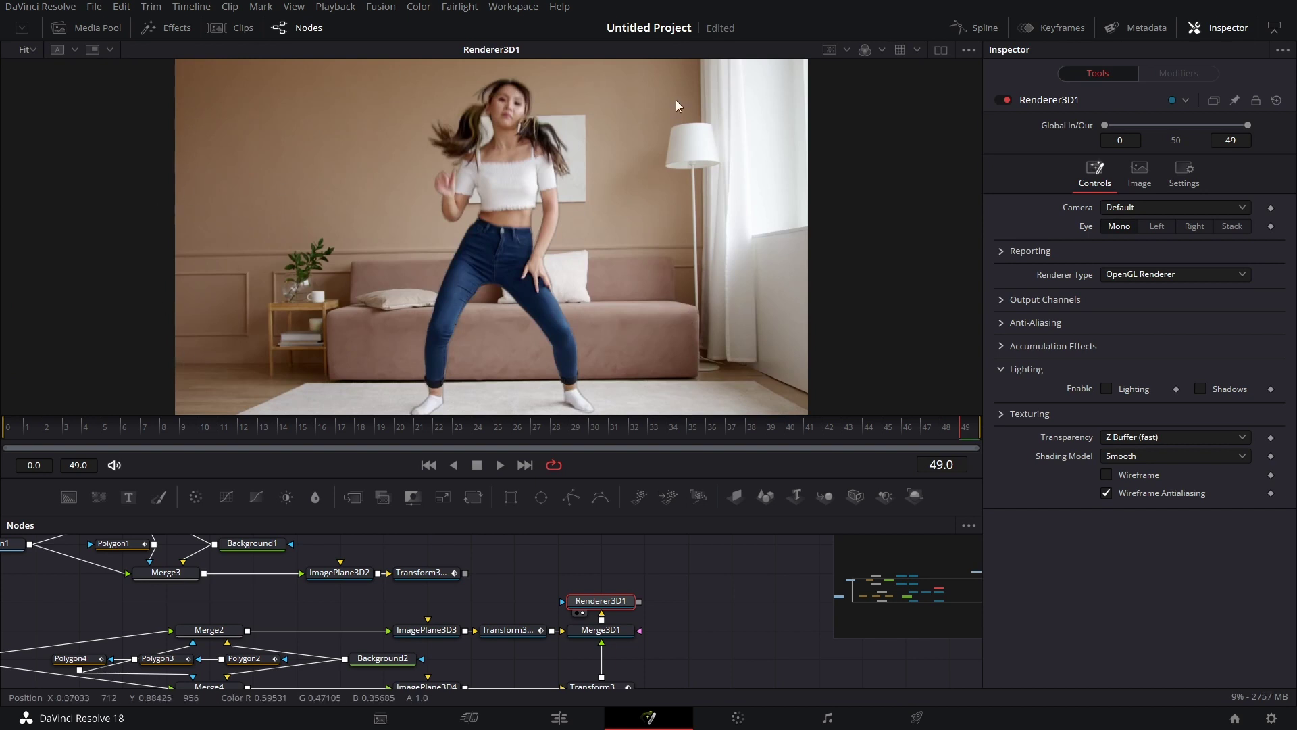
Step: Add one Renderer3D node after Transform3D1 and another after Transform3D2
{"action": "left_click_drag", "start_coordinate": [739, 607], "coordinate": [787, 676]}
{"action": "left_click_drag", "start_coordinate": [905, 501], "coordinate": [567, 594]}
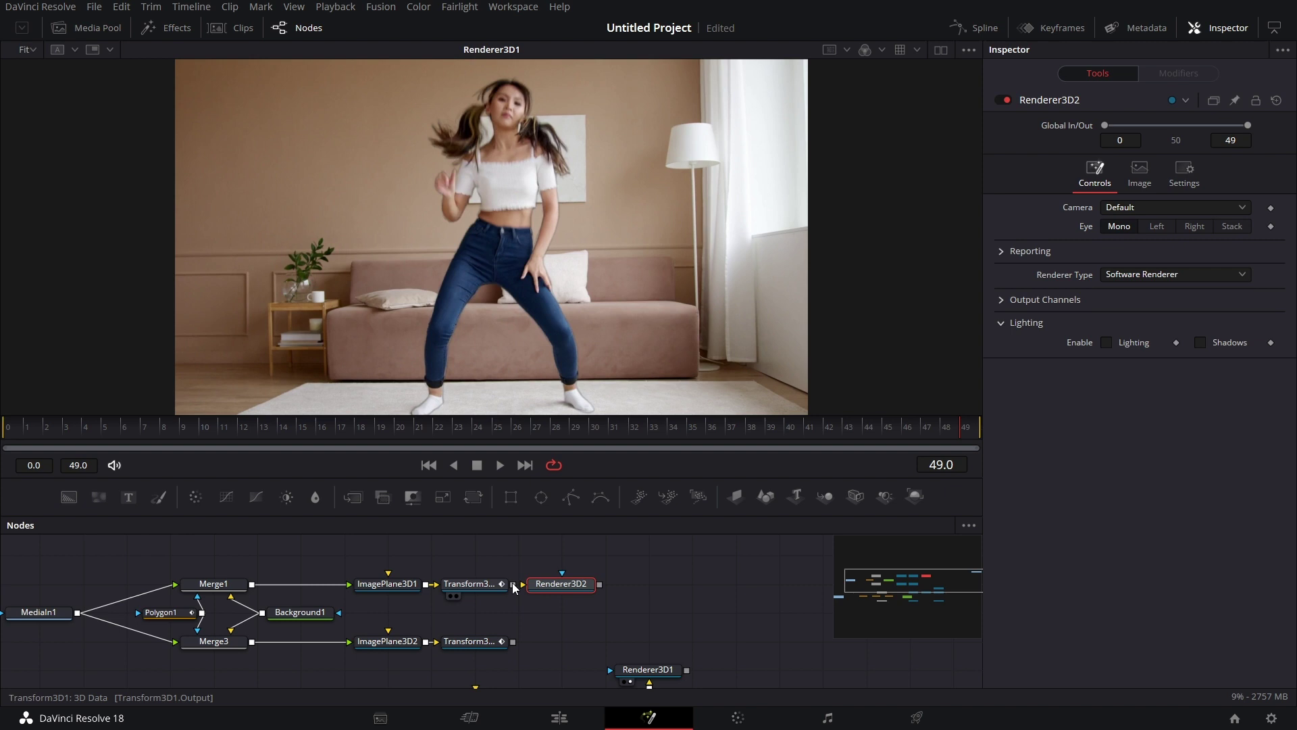
{"action": "left_click_drag", "start_coordinate": [914, 496], "coordinate": [766, 562]}
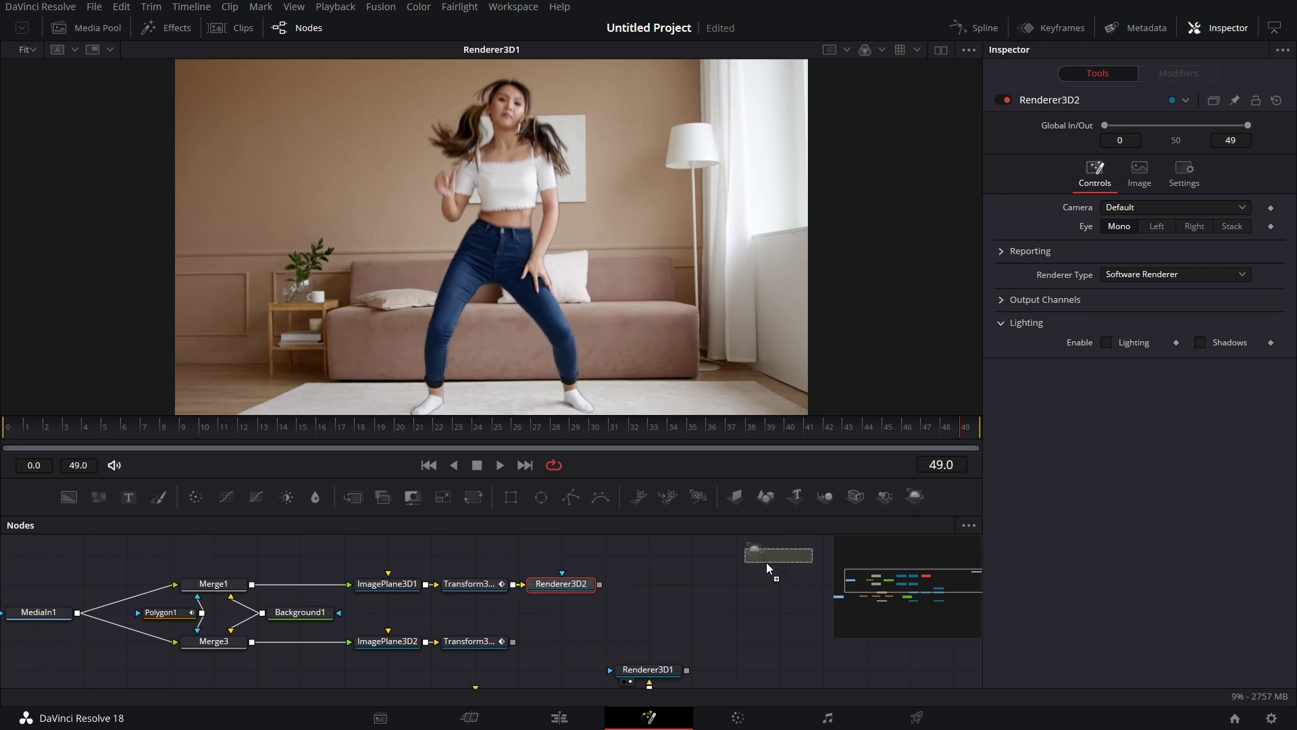
{"action": "left_click_drag", "start_coordinate": [573, 646], "coordinate": [538, 639]}
{"action": "left_click_drag", "start_coordinate": [705, 631], "coordinate": [503, 615]}
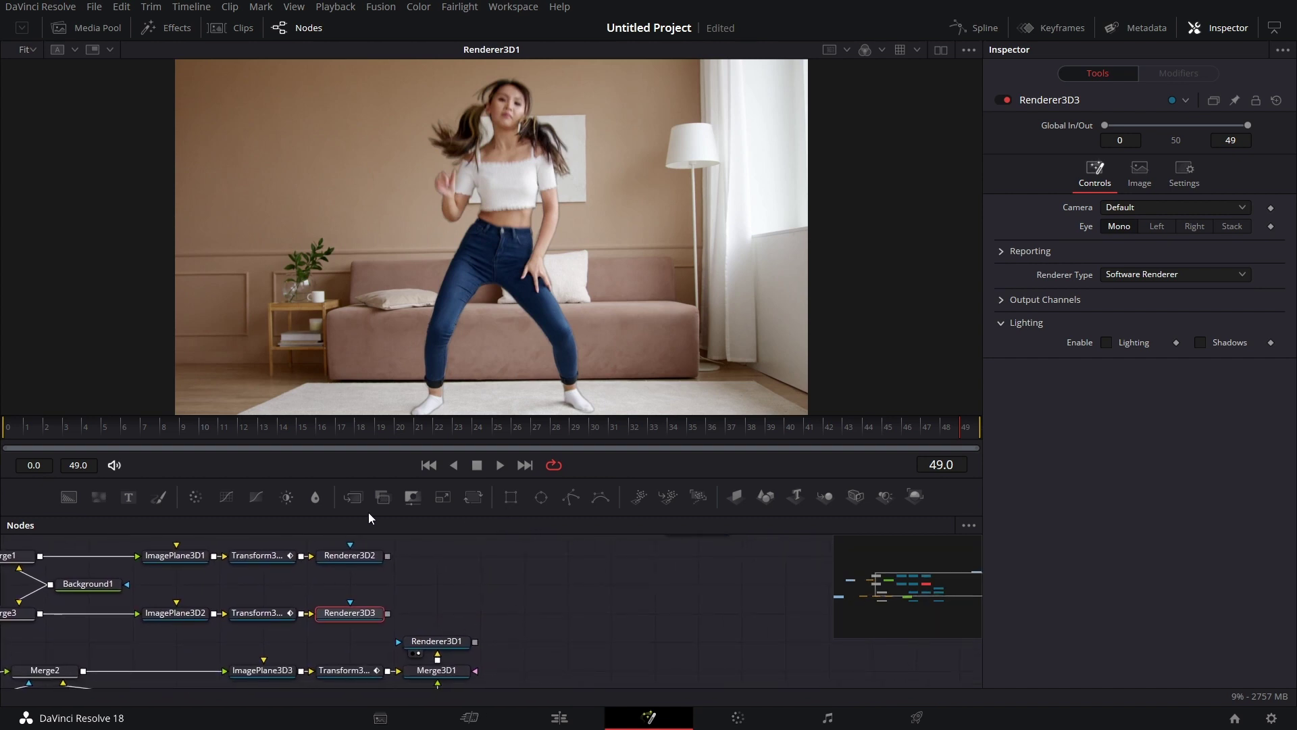
Step: Merge Renderer3D3 as foreground over Renderer3D1 as background by swapping the merge inputs, and move Renderer3D2 next to MediaOut1
{"action": "left_click_drag", "start_coordinate": [359, 497], "coordinate": [446, 617]}
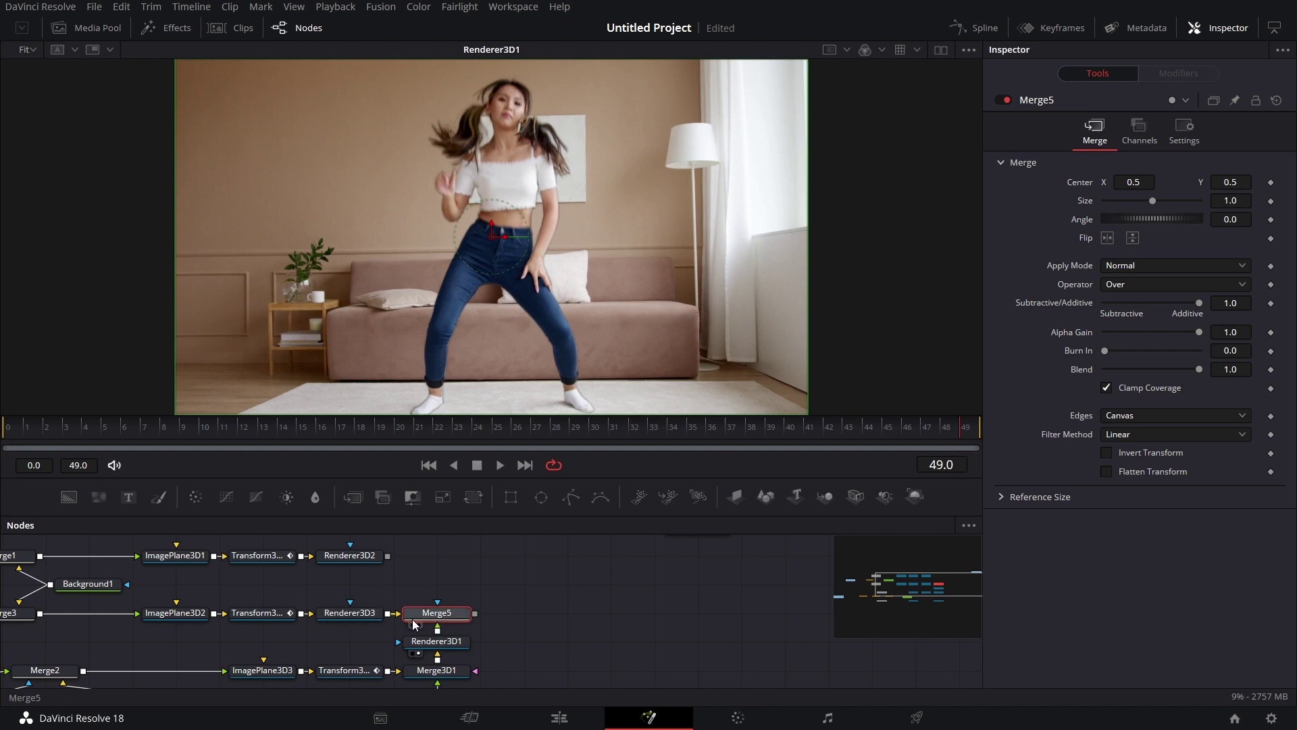
{"action": "right_click", "coordinate": [452, 613]}
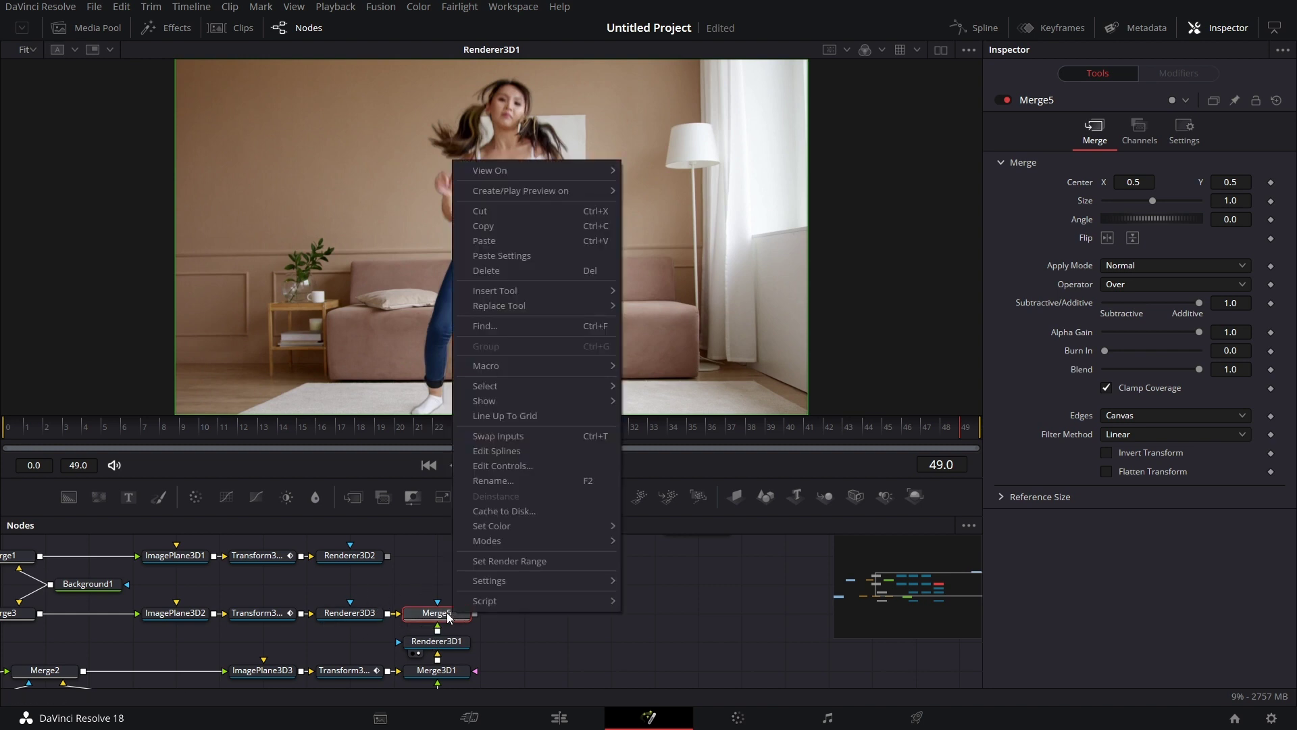
{"action": "left_click", "coordinate": [529, 439]}
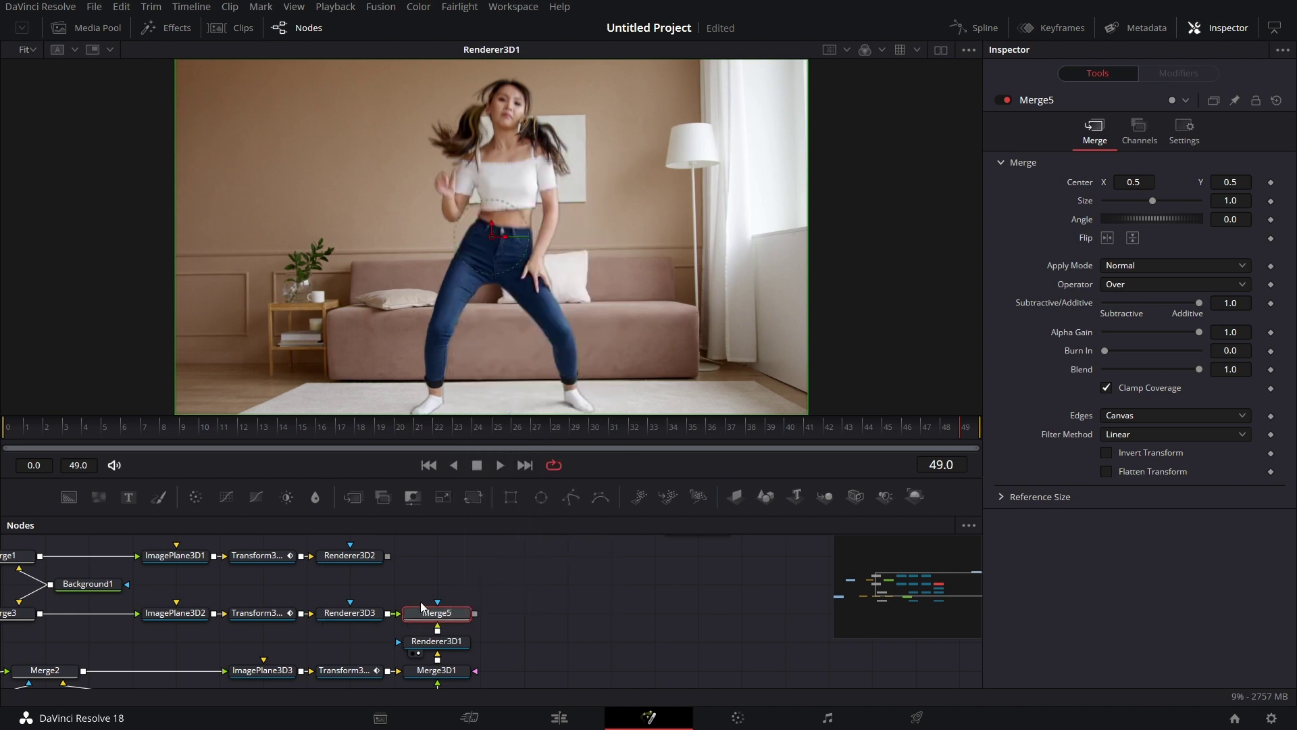
{"action": "left_click_drag", "start_coordinate": [519, 643], "coordinate": [502, 666]}
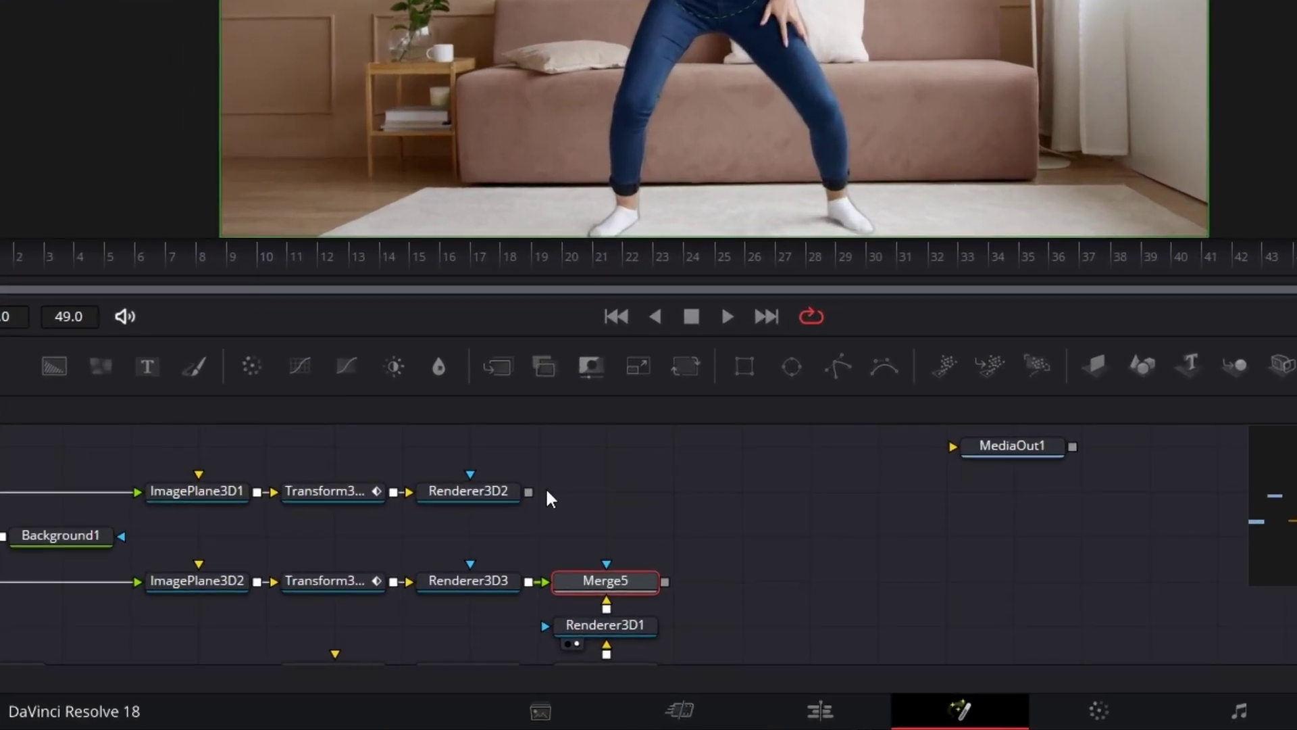
{"action": "left_click_drag", "start_coordinate": [498, 489], "coordinate": [959, 483]}
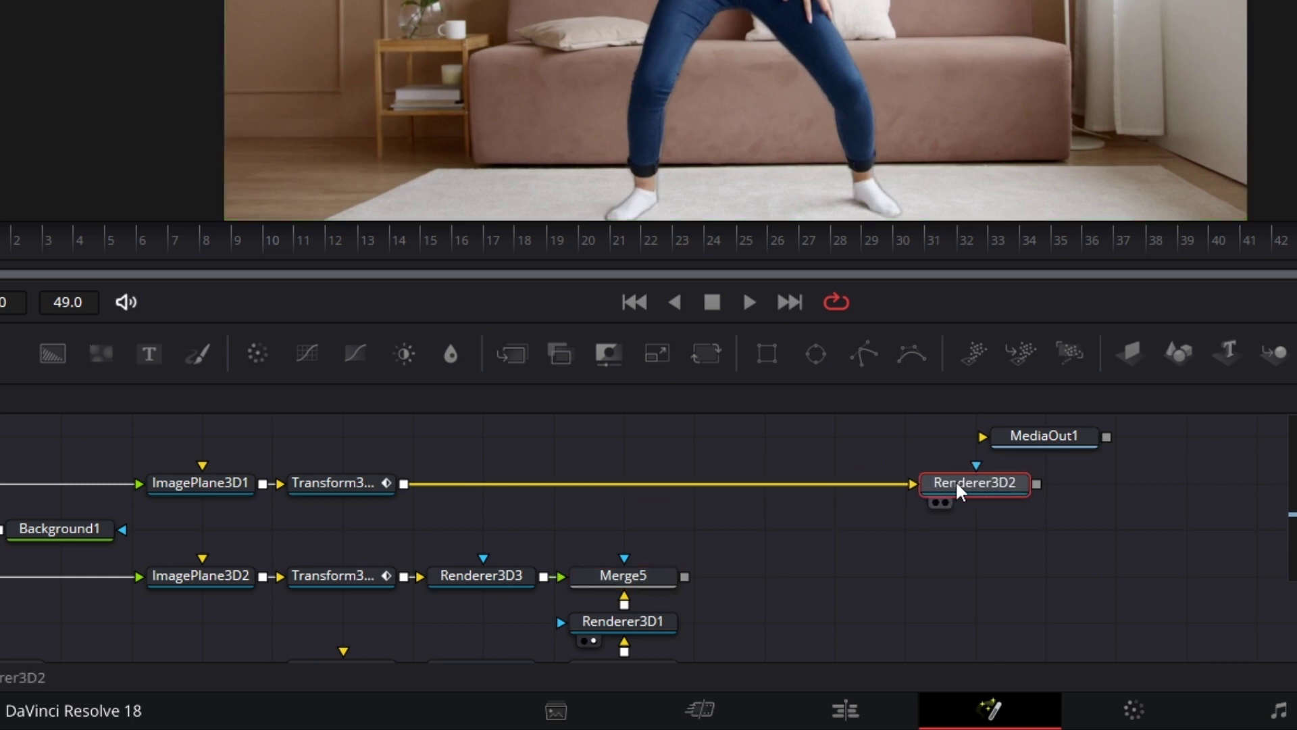
Step: Add a FastNoise node beside Renderer3D1 and show it in the viewer
{"action": "left_click_drag", "start_coordinate": [101, 353], "coordinate": [824, 648]}
{"action": "scroll", "coordinate": [1079, 636], "scroll_direction": "down", "scroll_amount": 1}
{"action": "scroll", "coordinate": [1075, 627], "scroll_direction": "down", "scroll_amount": 2}
{"action": "left_click_drag", "start_coordinate": [811, 550], "coordinate": [777, 552]}
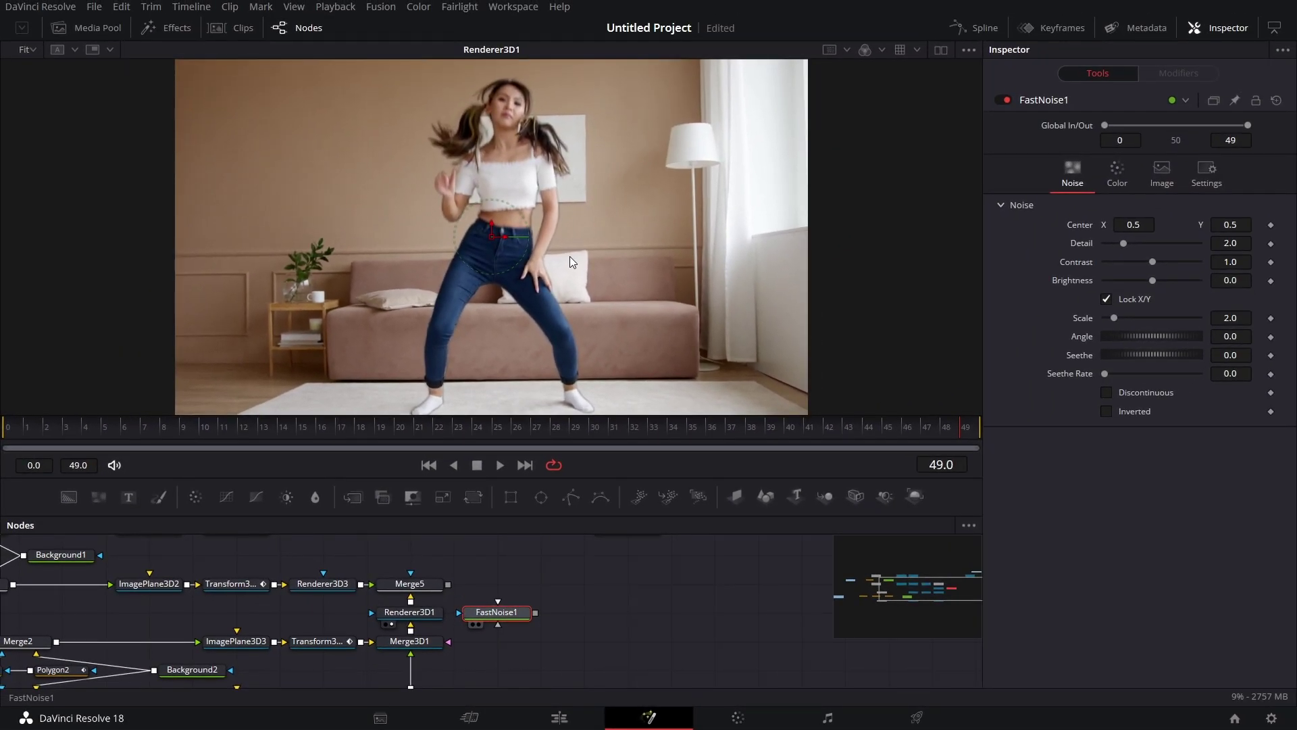
{"action": "key", "text": "1"}
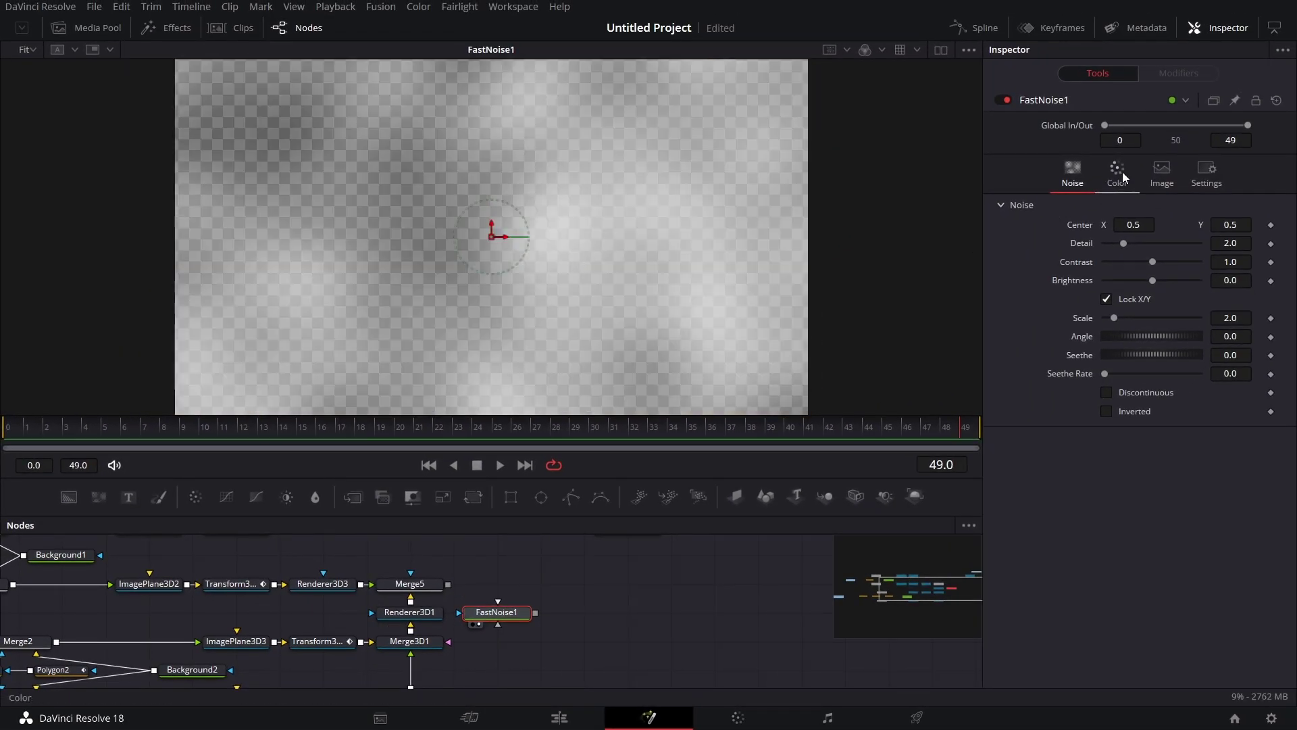
Step: Switch the FastNoise color type to Gradient and make the first gradient stop pure red with Red at 1.0
{"action": "left_click", "coordinate": [1212, 124]}
{"action": "left_click", "coordinate": [1216, 207]}
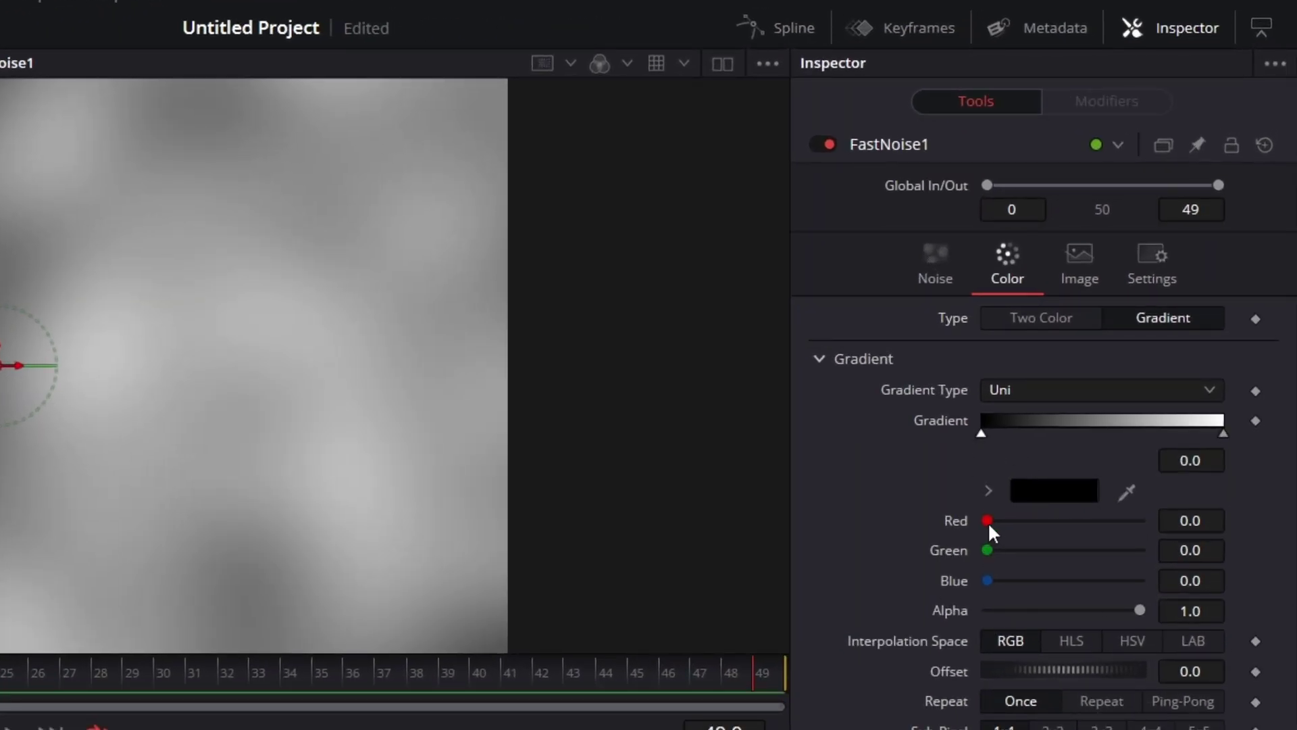
{"action": "left_click_drag", "start_coordinate": [988, 521], "coordinate": [1187, 635]}
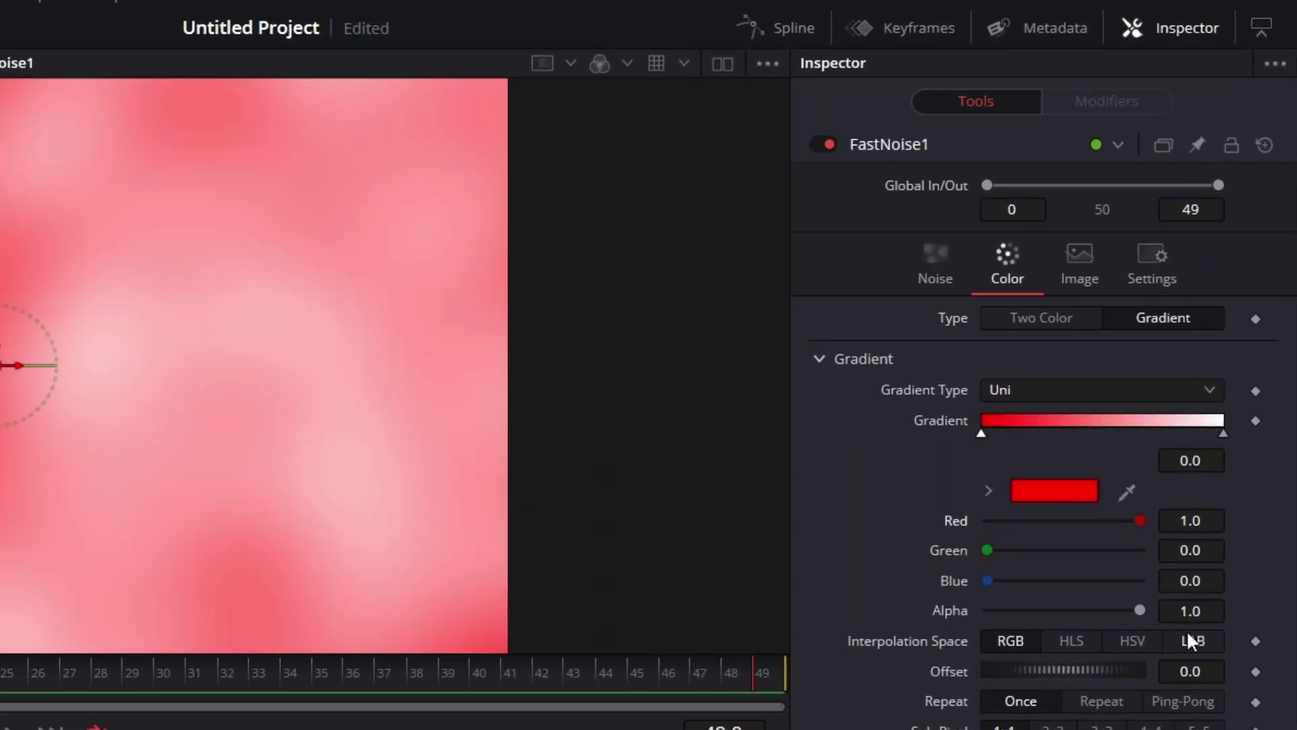
Step: Add five stops along the FastNoise gradient at about 0.19, 0.36, 0.50, 0.70 and 0.84
{"action": "left_click", "coordinate": [1027, 433]}
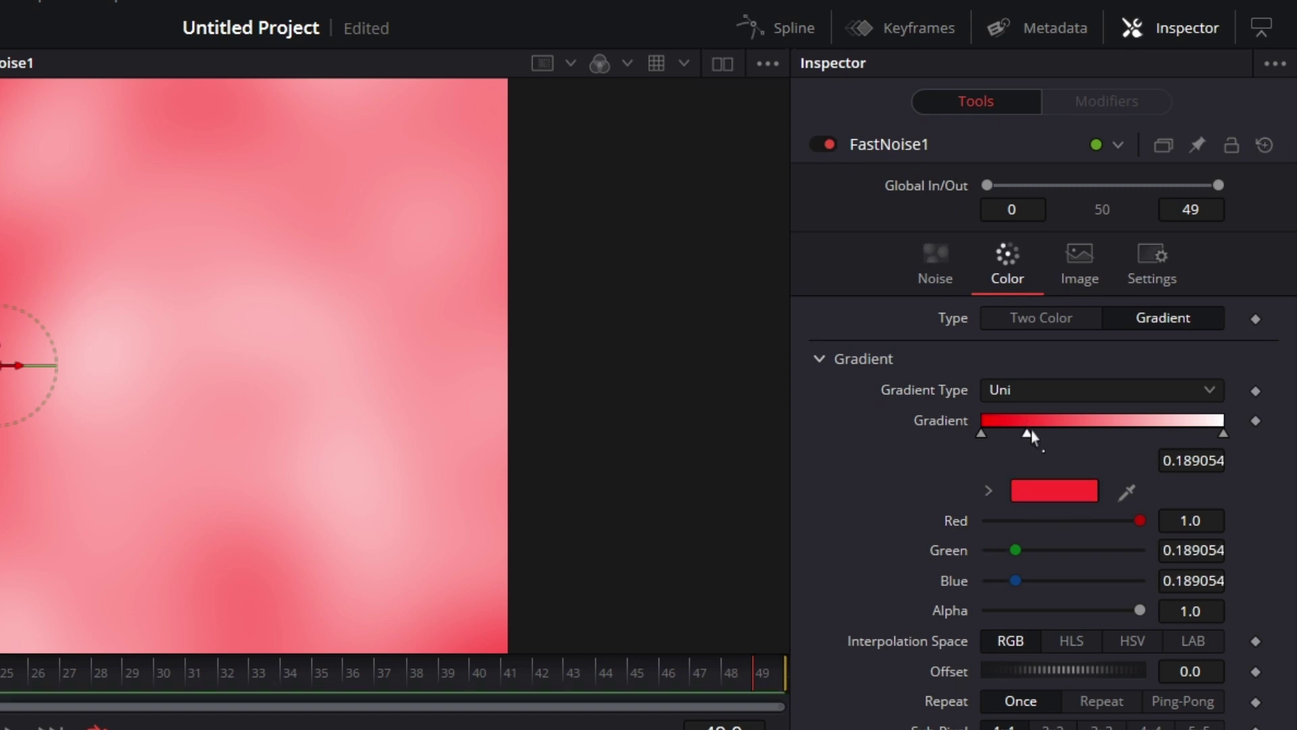
{"action": "left_click", "coordinate": [1069, 433]}
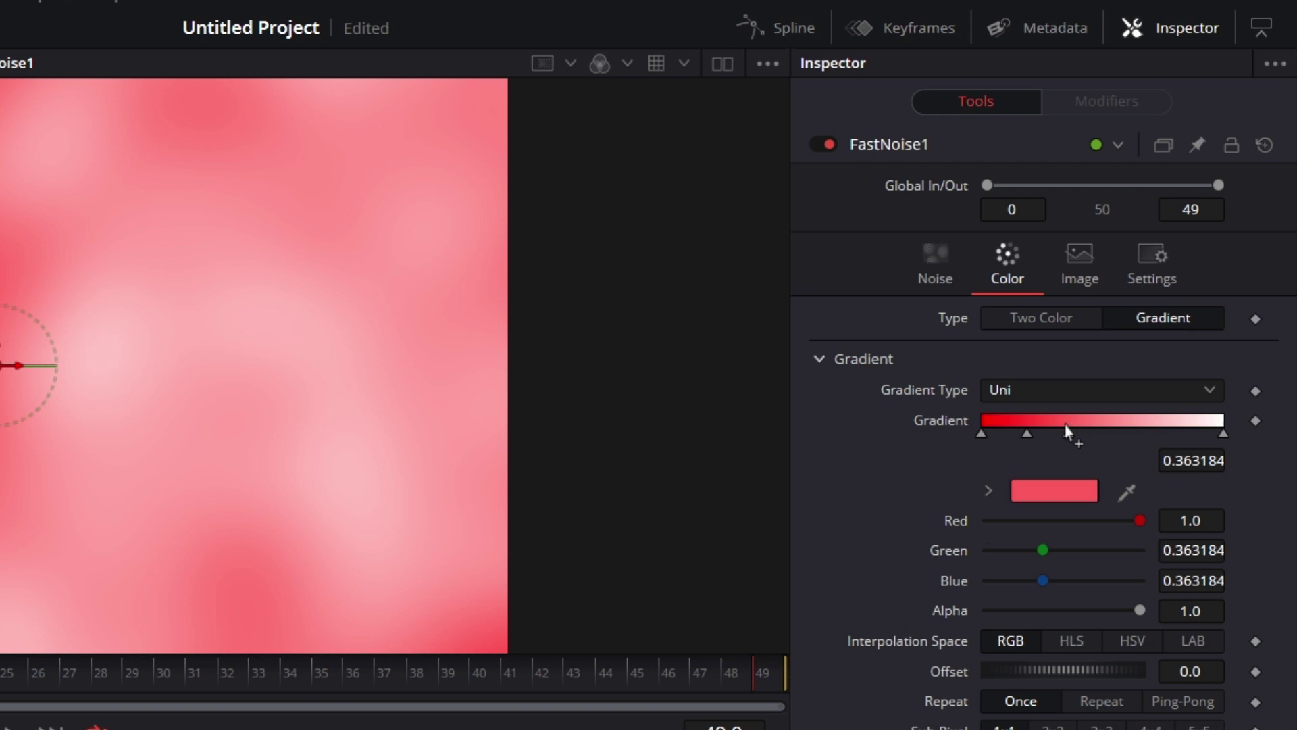
{"action": "left_click", "coordinate": [1102, 432]}
{"action": "left_click", "coordinate": [1149, 433]}
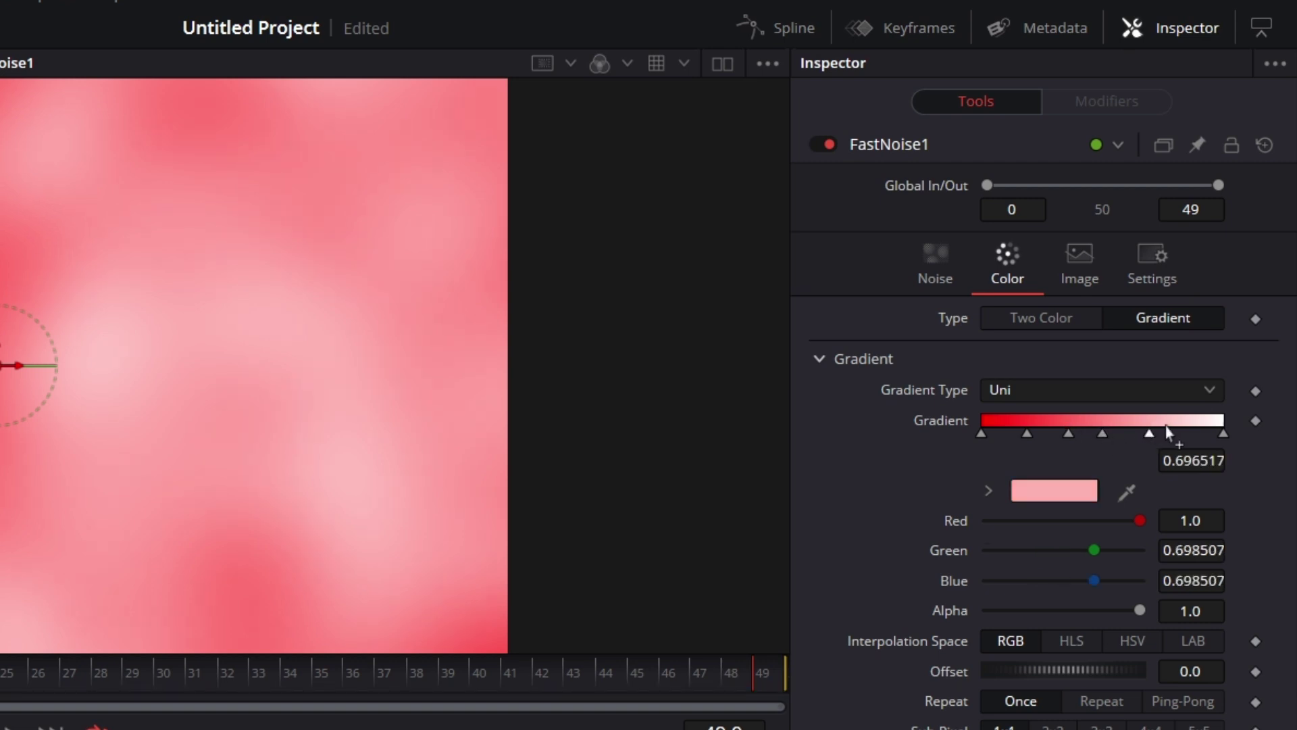
{"action": "left_click", "coordinate": [1184, 433]}
Step: Color the gradient stop at about 0.19 pure green, with Red 0, Green 1.0 and Blue 0
{"action": "left_click", "coordinate": [1027, 433]}
{"action": "left_click_drag", "start_coordinate": [1017, 550], "coordinate": [859, 518]}
{"action": "left_click_drag", "start_coordinate": [1015, 580], "coordinate": [888, 587]}
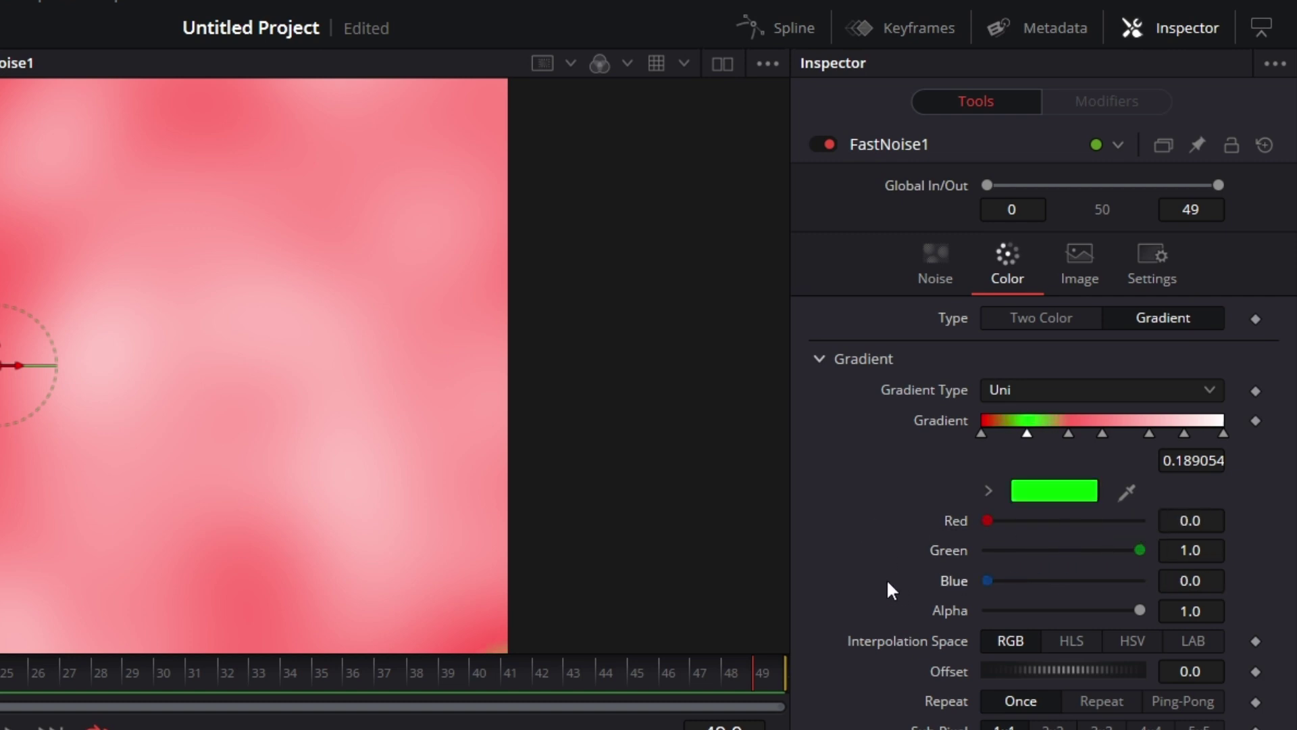
Step: Color the gradient stop at about 0.36 pure blue, with Red 0, Green 0 and Blue 1.0
{"action": "left_click", "coordinate": [1068, 433]}
{"action": "left_click_drag", "start_coordinate": [1045, 549], "coordinate": [973, 550]}
{"action": "left_click_drag", "start_coordinate": [910, 533], "coordinate": [903, 535]}
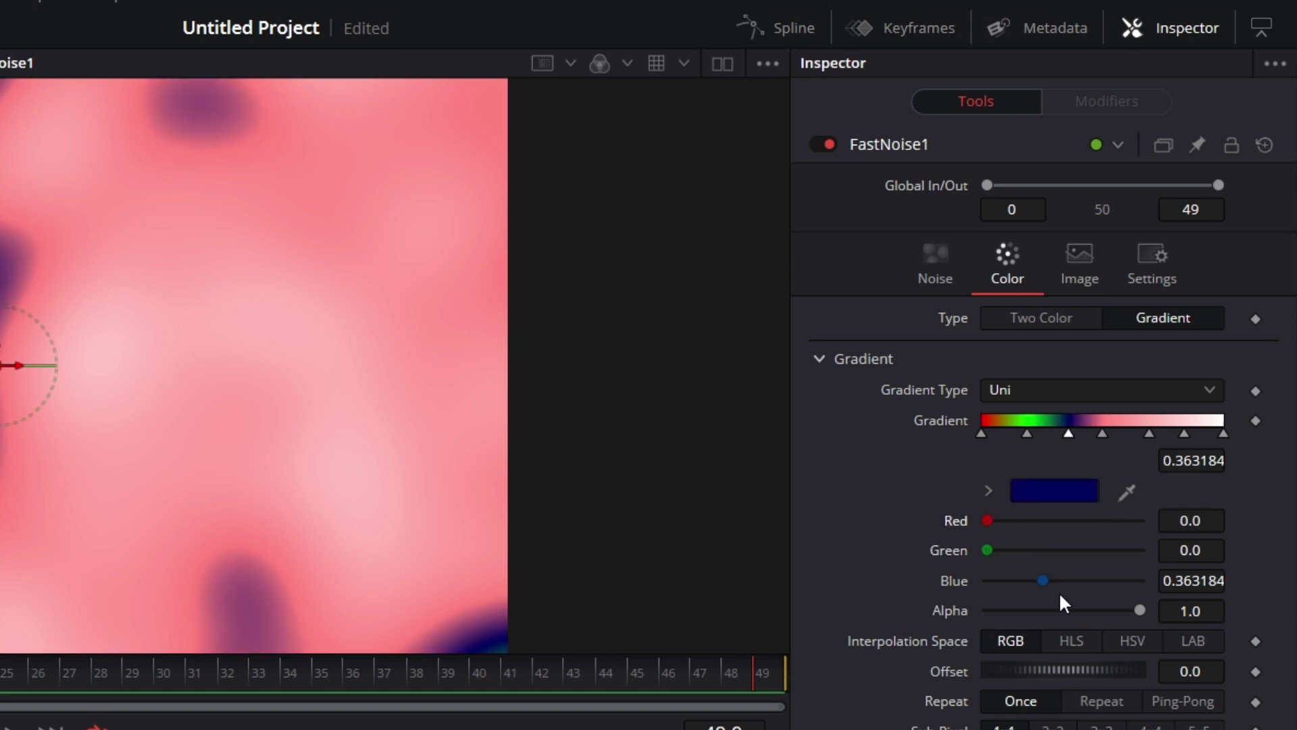
{"action": "left_click_drag", "start_coordinate": [1040, 579], "coordinate": [1145, 580]}
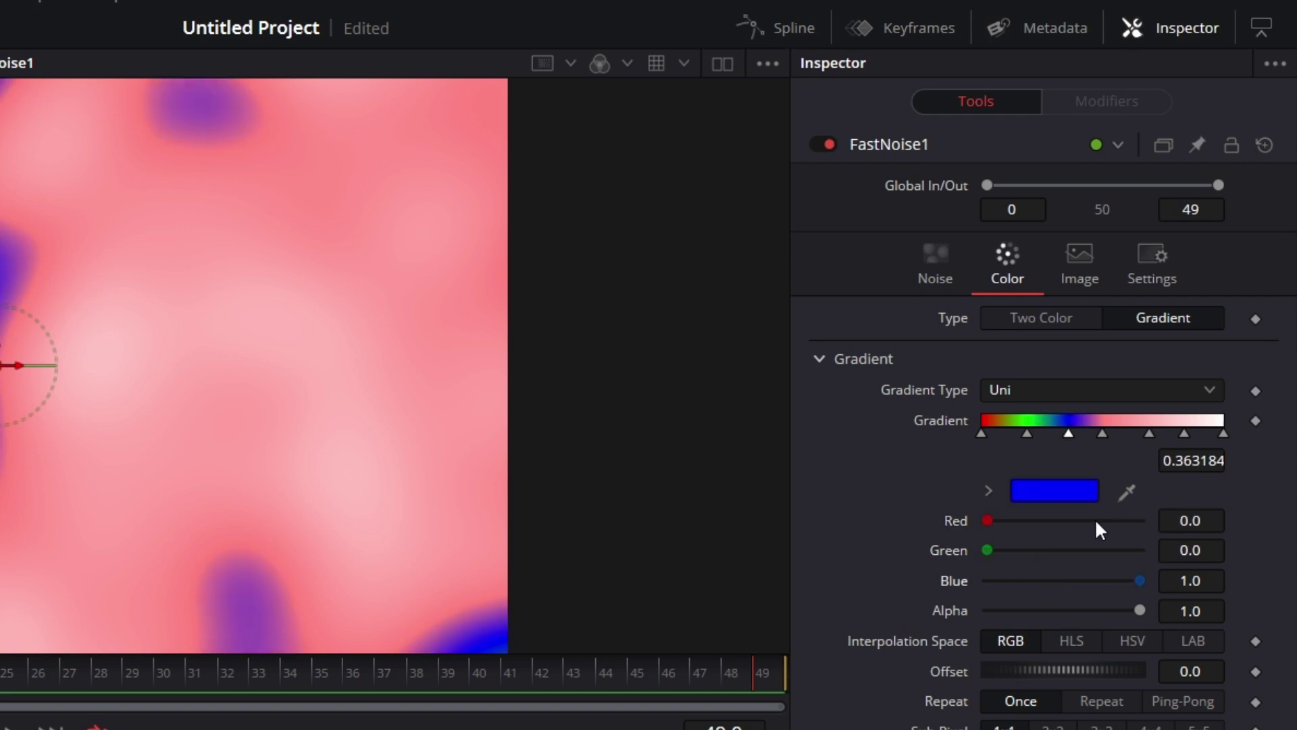
Step: Make the stop at about 0.50 light yellow with Green 1.0, and the stop at about 0.70 magenta with Green 0 and Blue 1.0
{"action": "left_click", "coordinate": [1102, 434]}
{"action": "left_click_drag", "start_coordinate": [1062, 549], "coordinate": [1186, 556]}
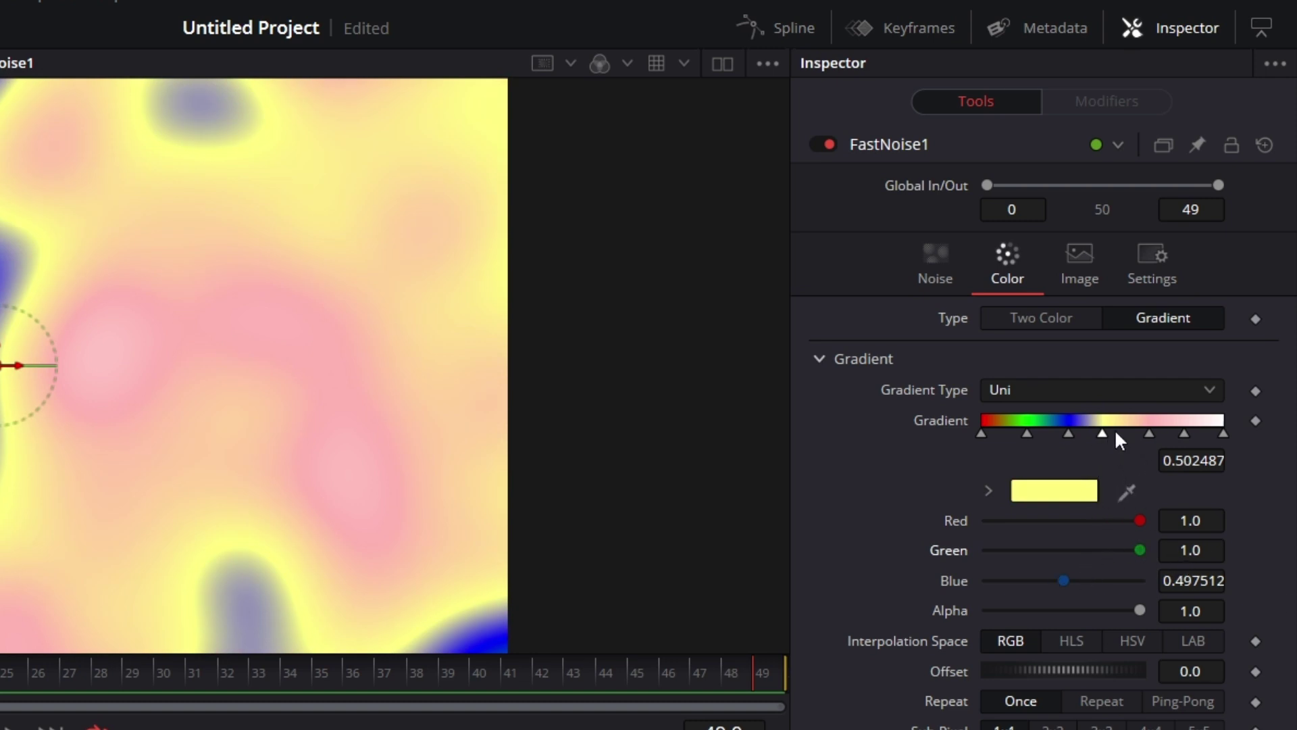
{"action": "left_click", "coordinate": [1148, 436]}
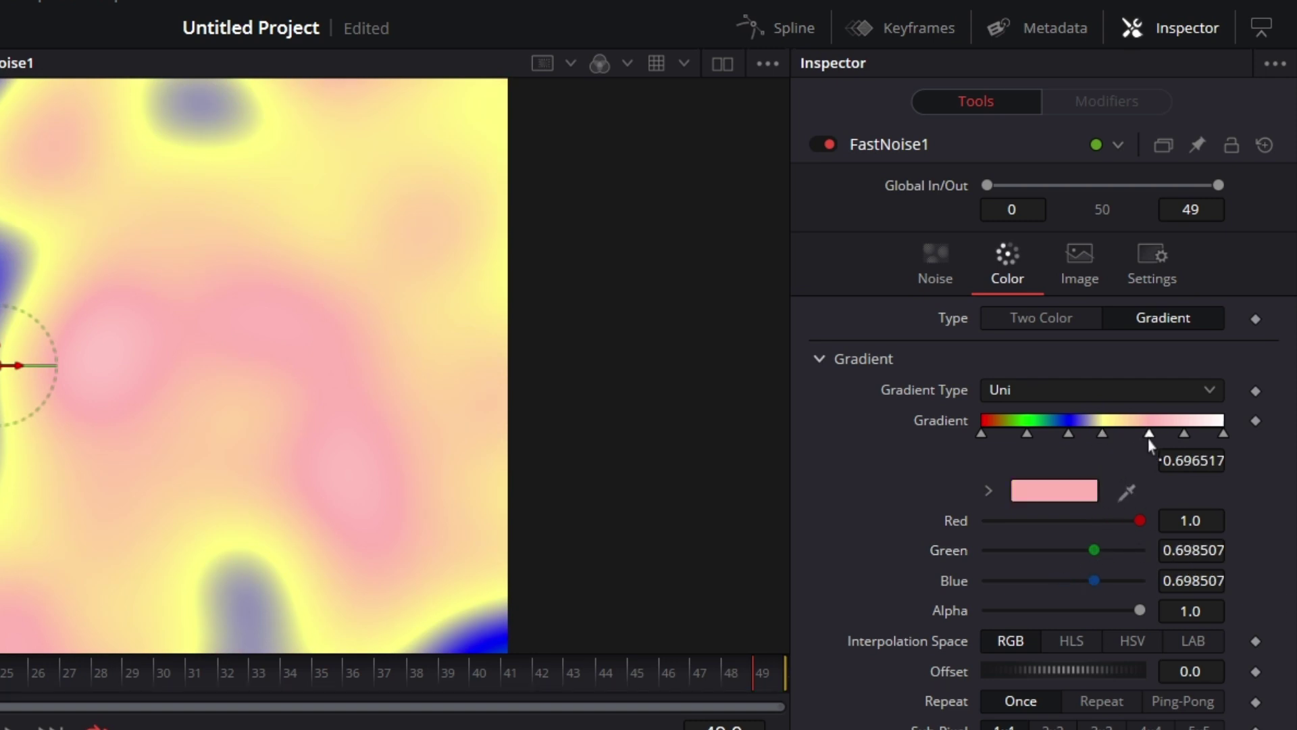
{"action": "left_click_drag", "start_coordinate": [1092, 549], "coordinate": [966, 552]}
{"action": "left_click_drag", "start_coordinate": [1094, 582], "coordinate": [1227, 569]}
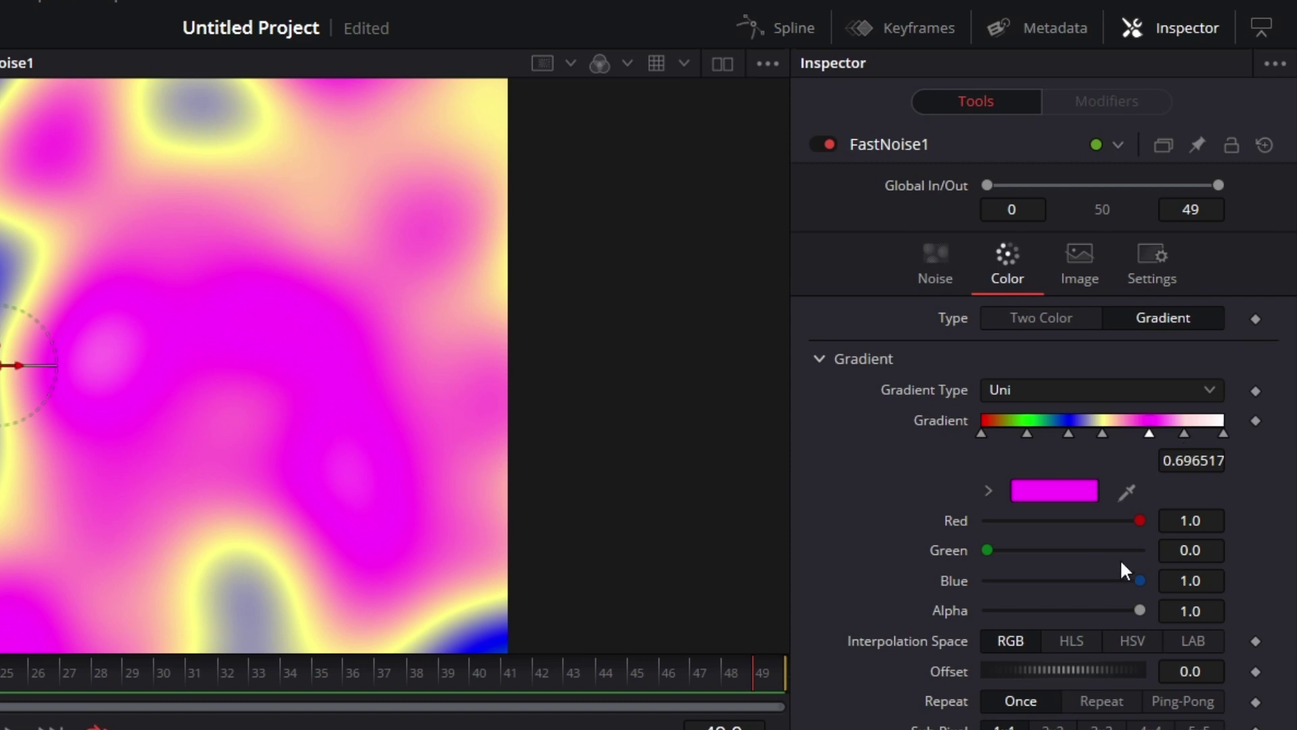
Step: Color the gradient stop at about 0.84 cyan, with Red 0, Green 1.0 and Blue 1.0
{"action": "left_click", "coordinate": [1183, 434]}
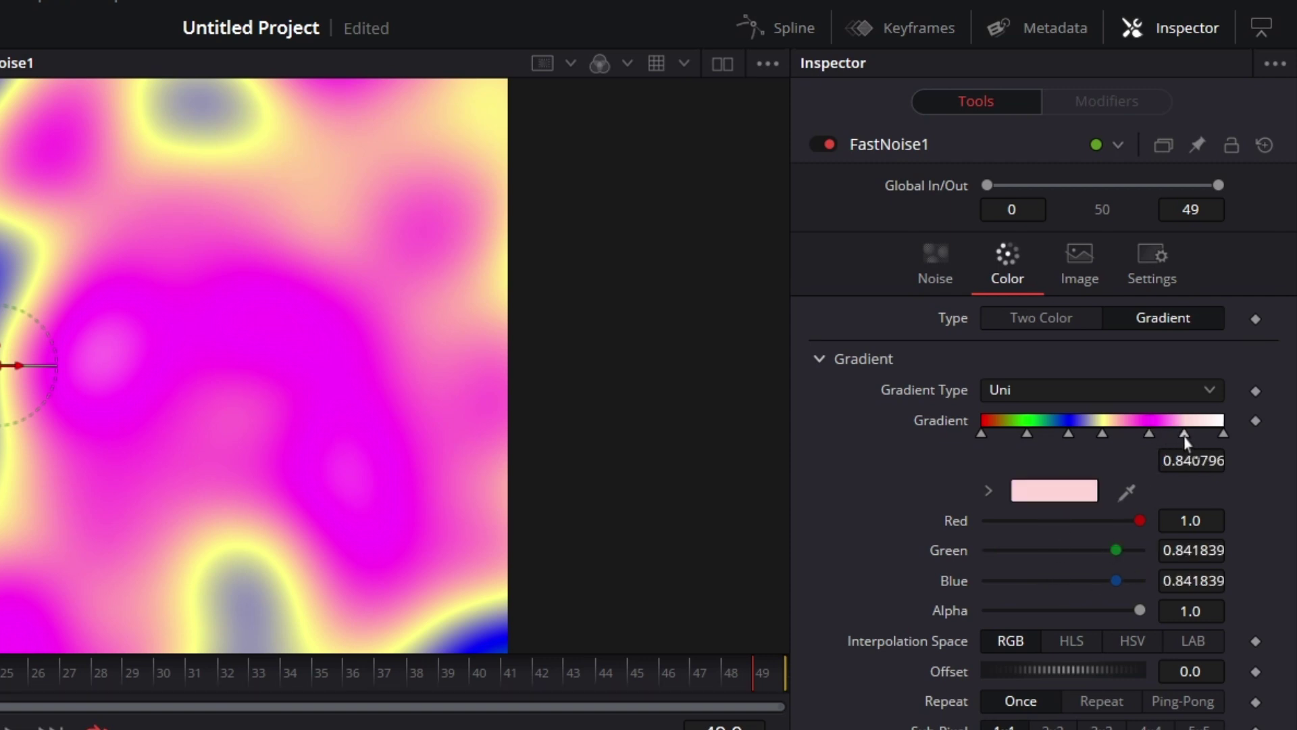
{"action": "left_click_drag", "start_coordinate": [1115, 549], "coordinate": [1149, 580]}
{"action": "left_click_drag", "start_coordinate": [1140, 520], "coordinate": [852, 522]}
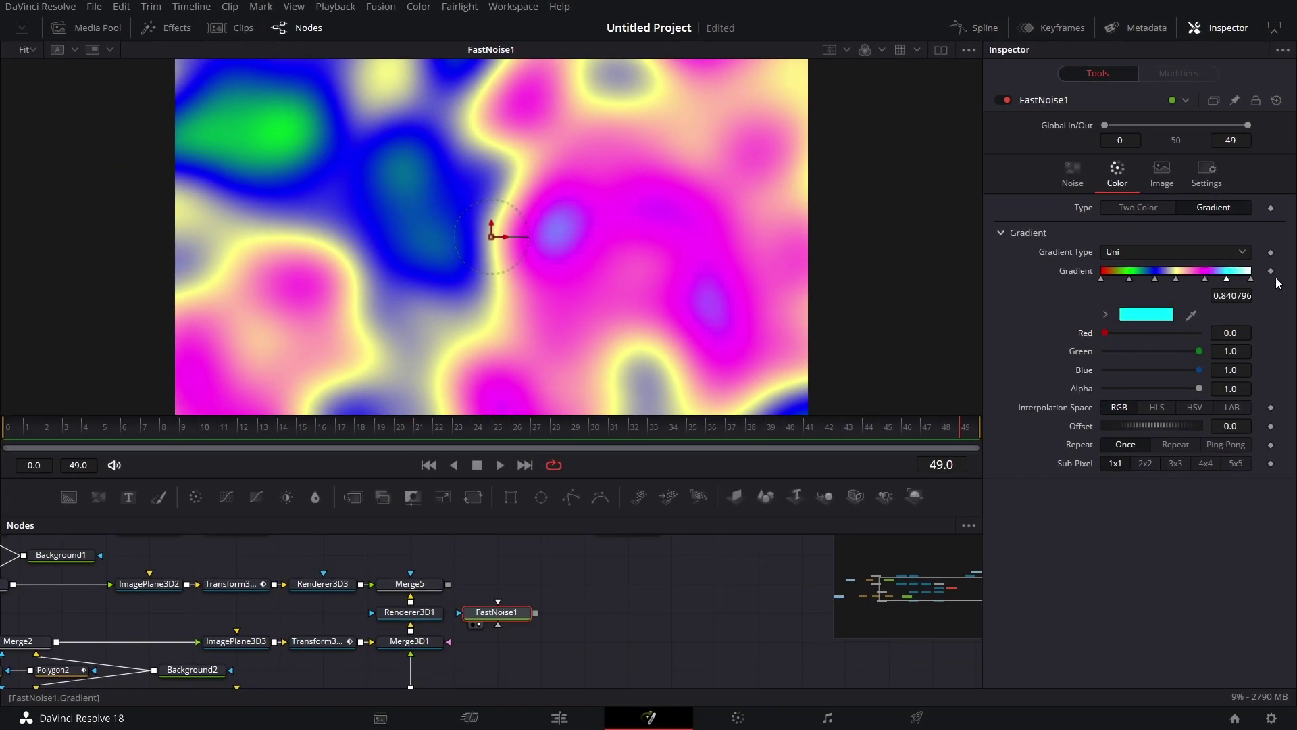
Step: Color the last gradient stop at 1.0 orange, #ff9d14
{"action": "left_click", "coordinate": [1251, 280]}
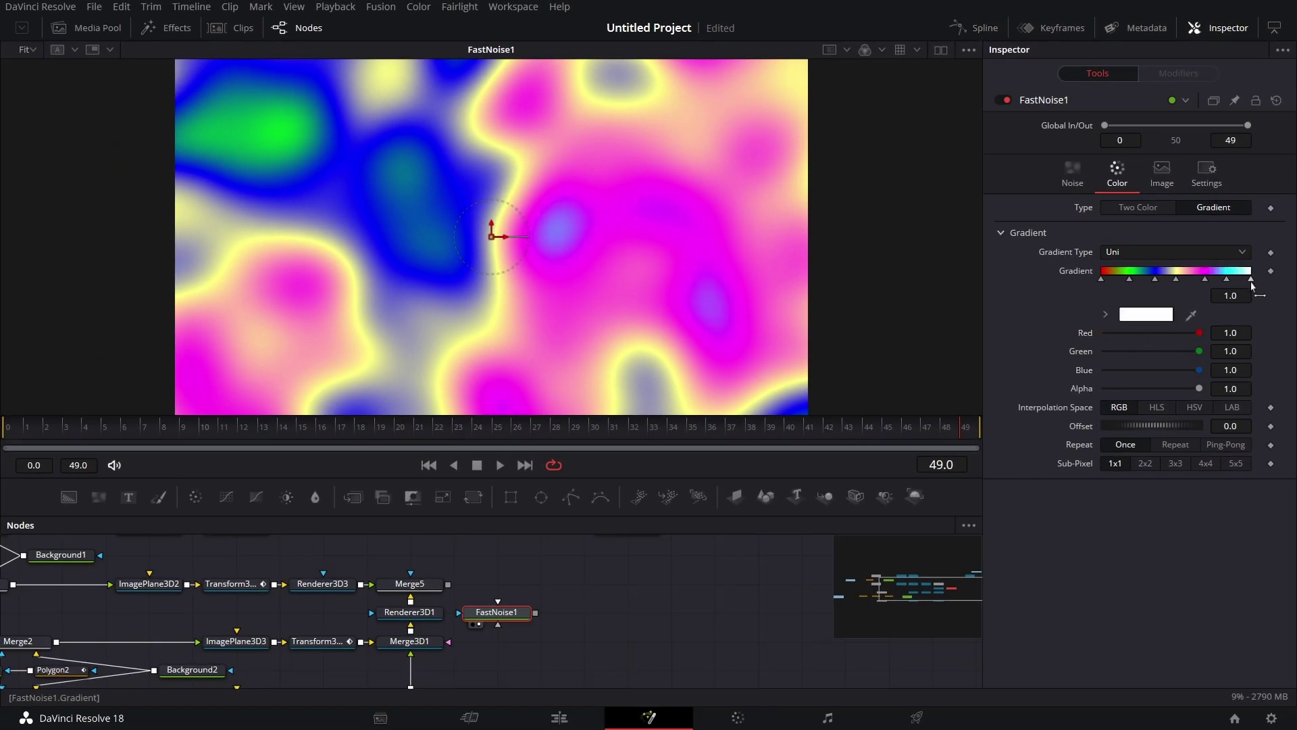
{"action": "left_click", "coordinate": [1162, 316]}
{"action": "left_click", "coordinate": [780, 237]}
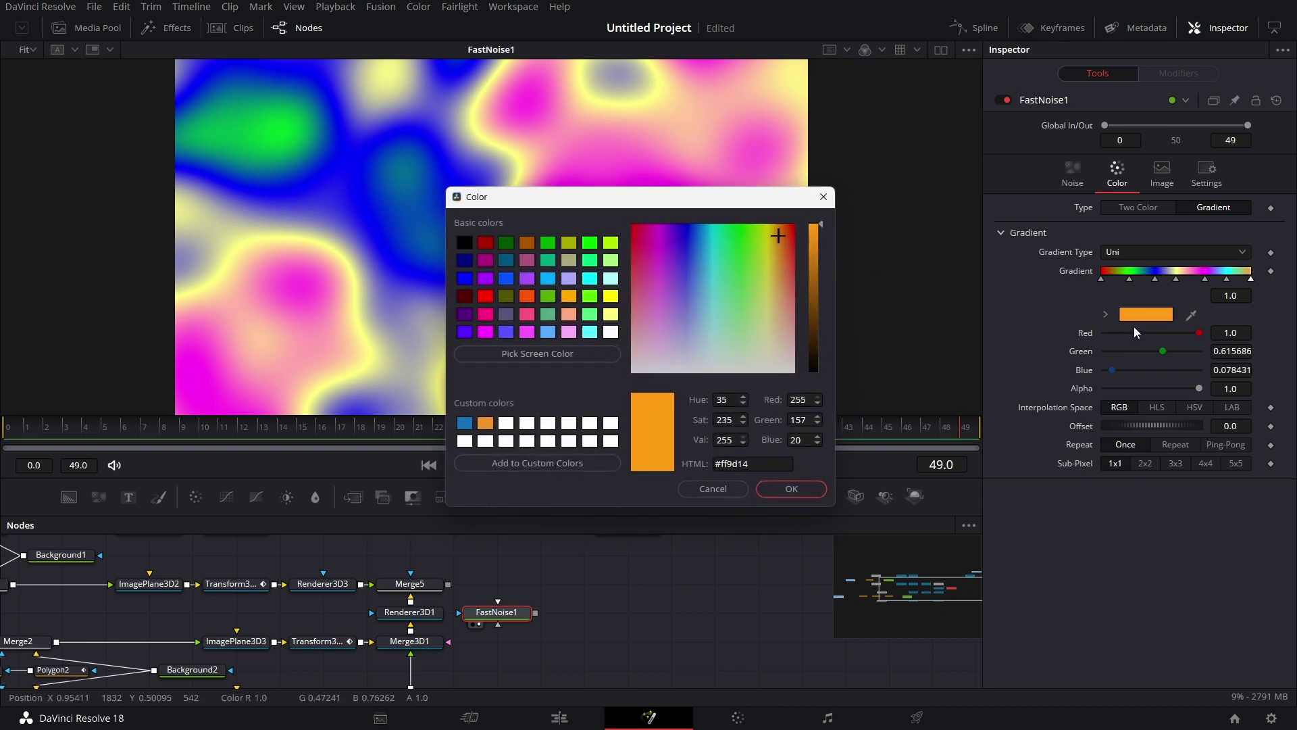
{"action": "left_click", "coordinate": [794, 488]}
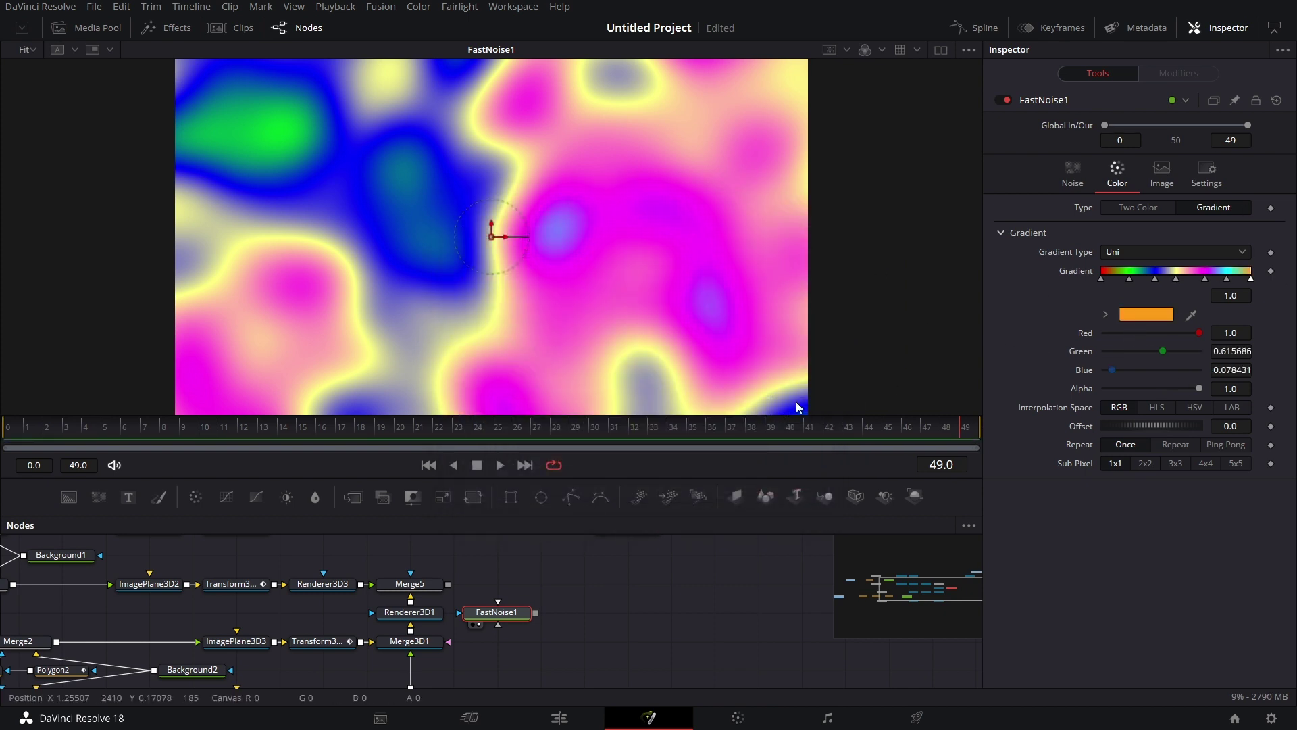
Step: Set the FastNoise contrast to 2.0 and its scale to about 2.52
{"action": "left_click", "coordinate": [1081, 179]}
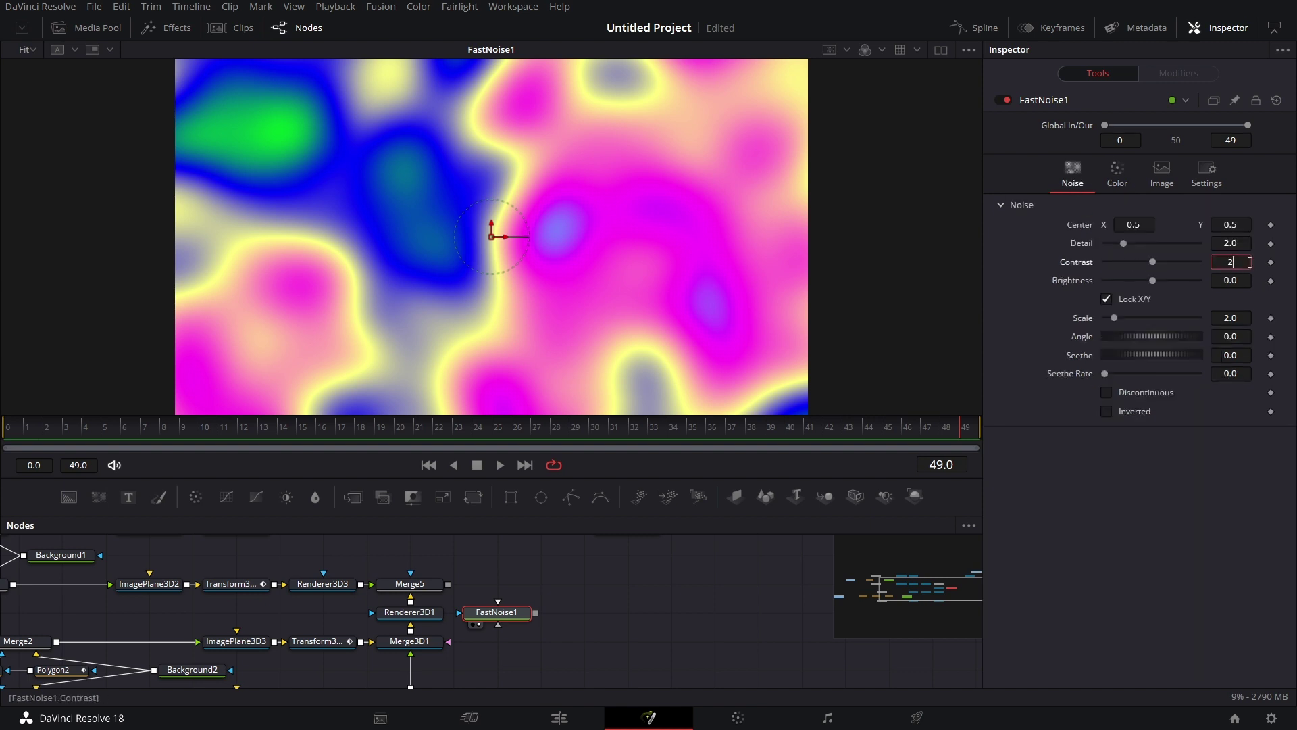
{"action": "key", "text": "Tab"}
{"action": "left_click_drag", "start_coordinate": [1113, 318], "coordinate": [1115, 319]}
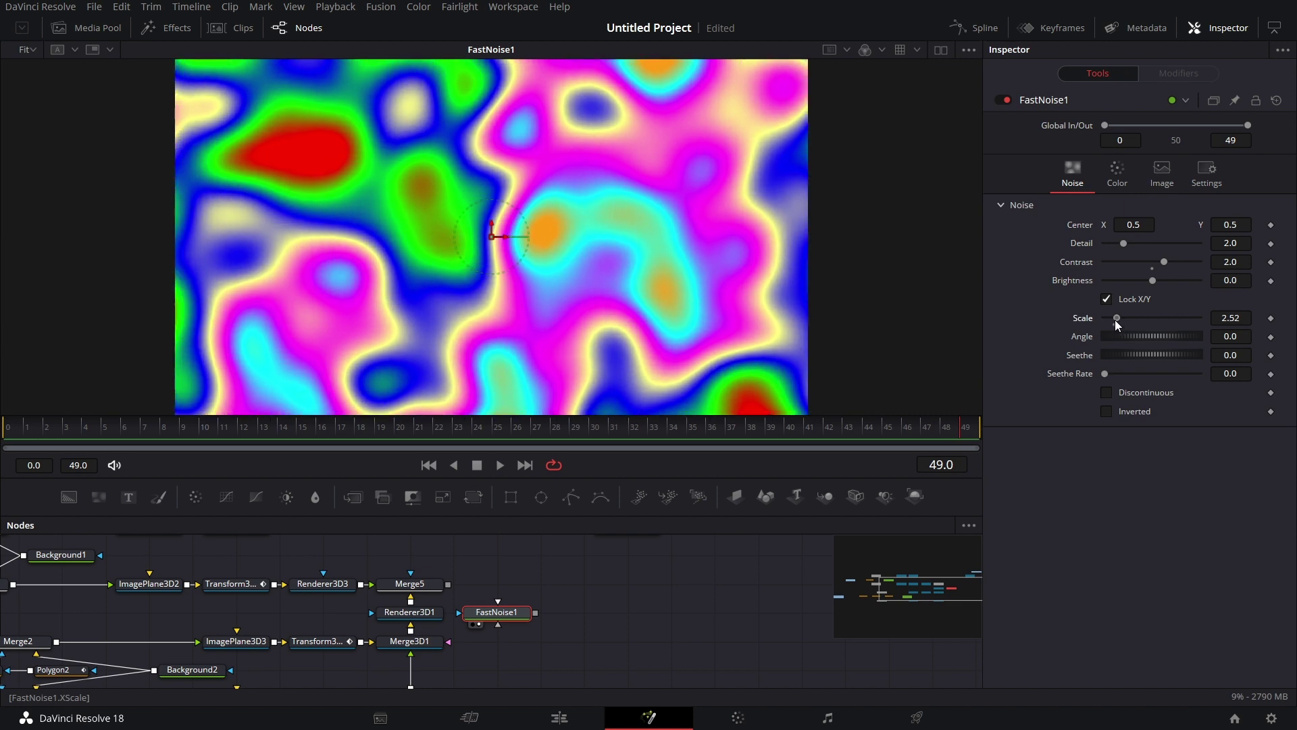
Step: Add a merge node above FastNoise1, with FastNoise1 as its background and Merge5 as its foreground
{"action": "left_click_drag", "start_coordinate": [635, 609], "coordinate": [669, 587]}
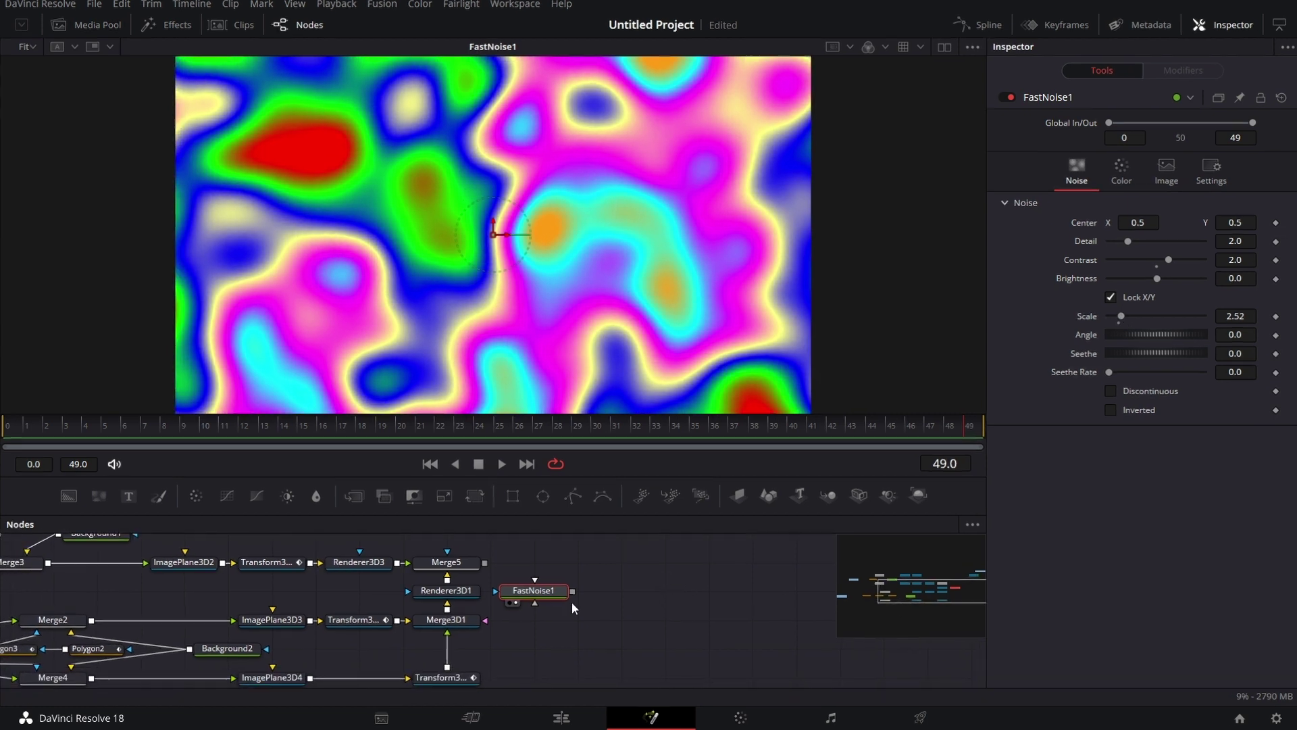
{"action": "left_click_drag", "start_coordinate": [560, 594], "coordinate": [604, 650]}
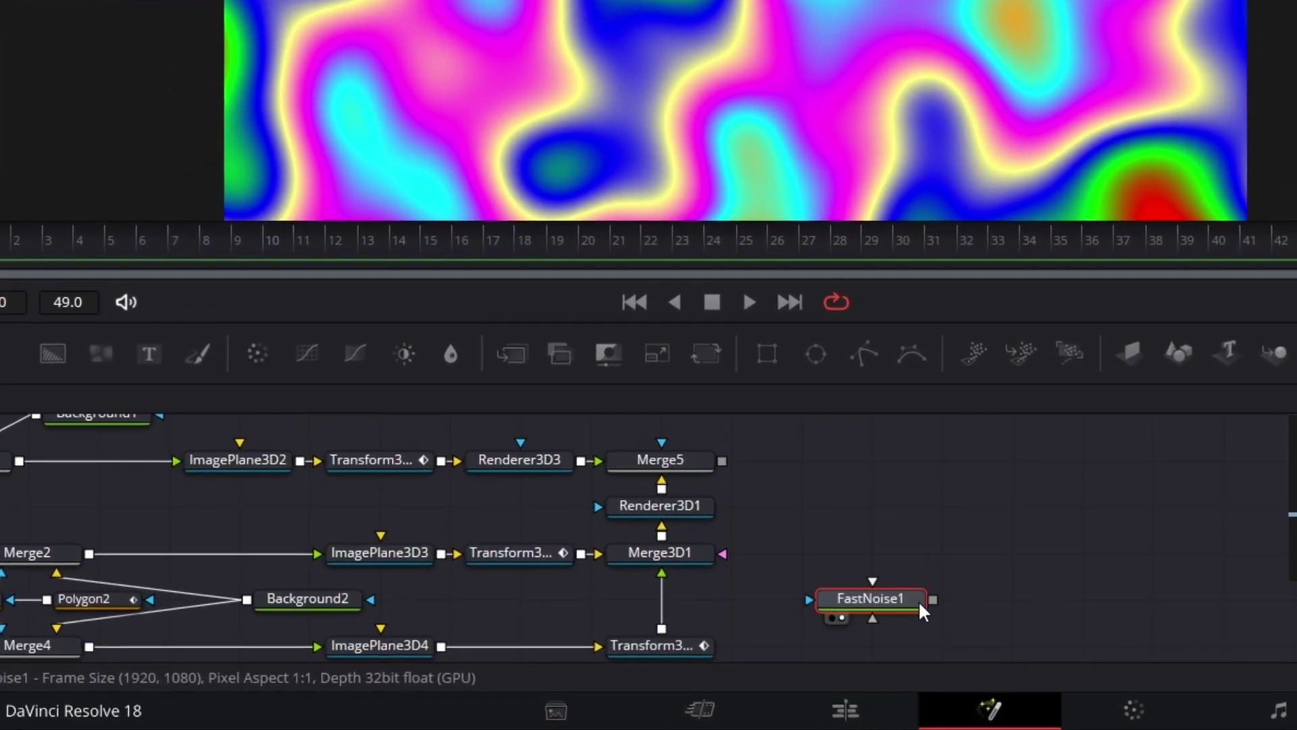
{"action": "left_click_drag", "start_coordinate": [1034, 594], "coordinate": [970, 588]}
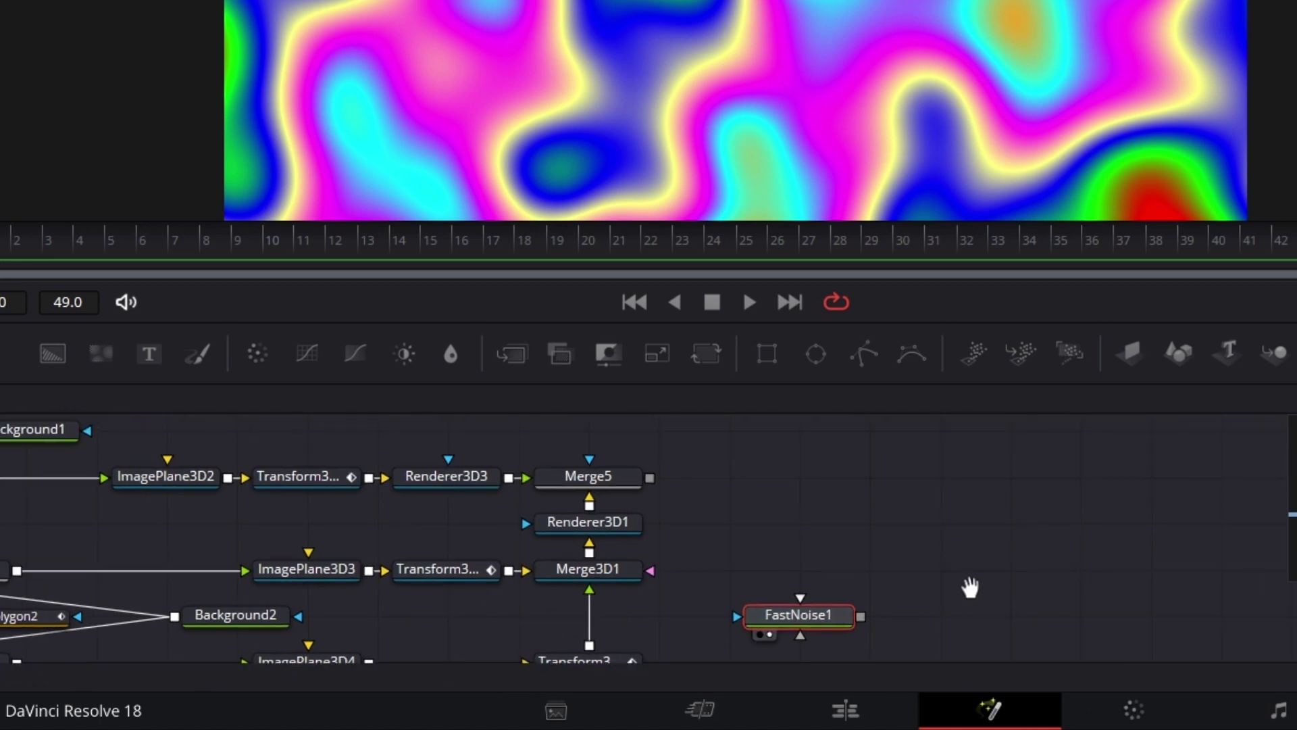
{"action": "left_click_drag", "start_coordinate": [800, 631], "coordinate": [730, 538]}
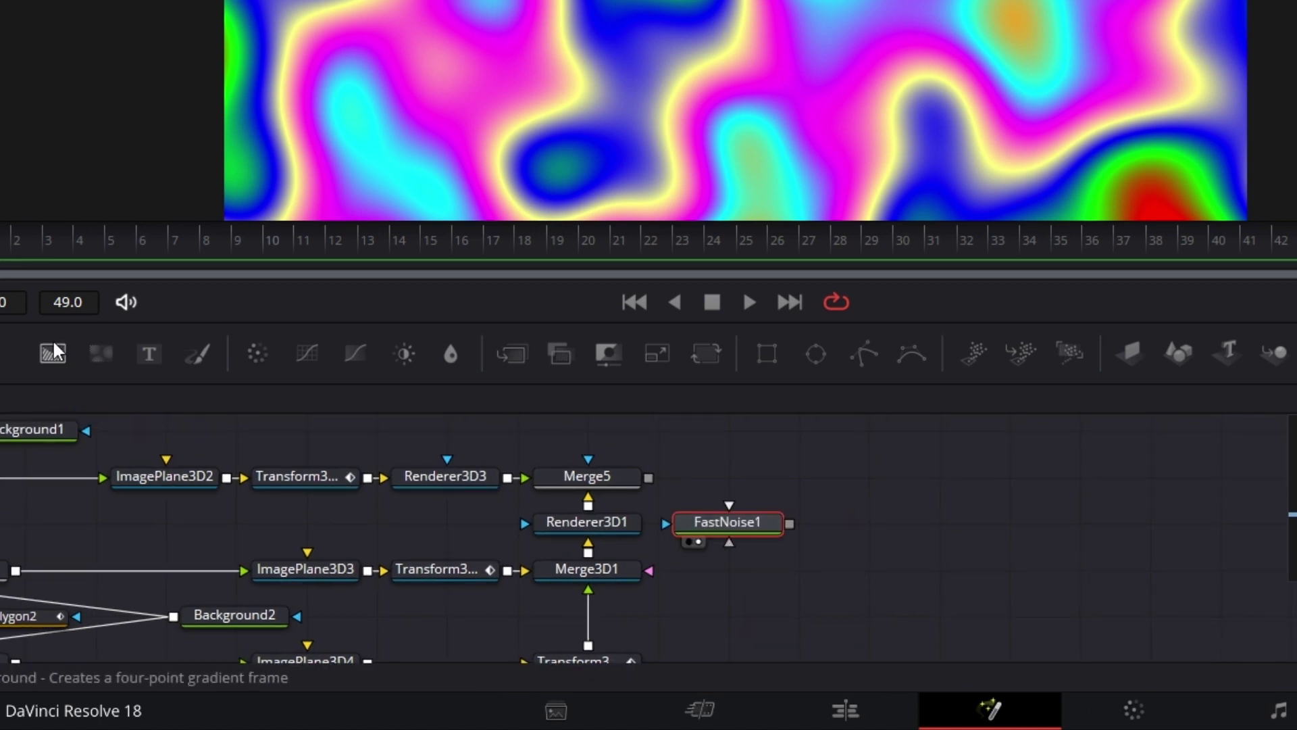
{"action": "left_click_drag", "start_coordinate": [514, 365], "coordinate": [733, 481]}
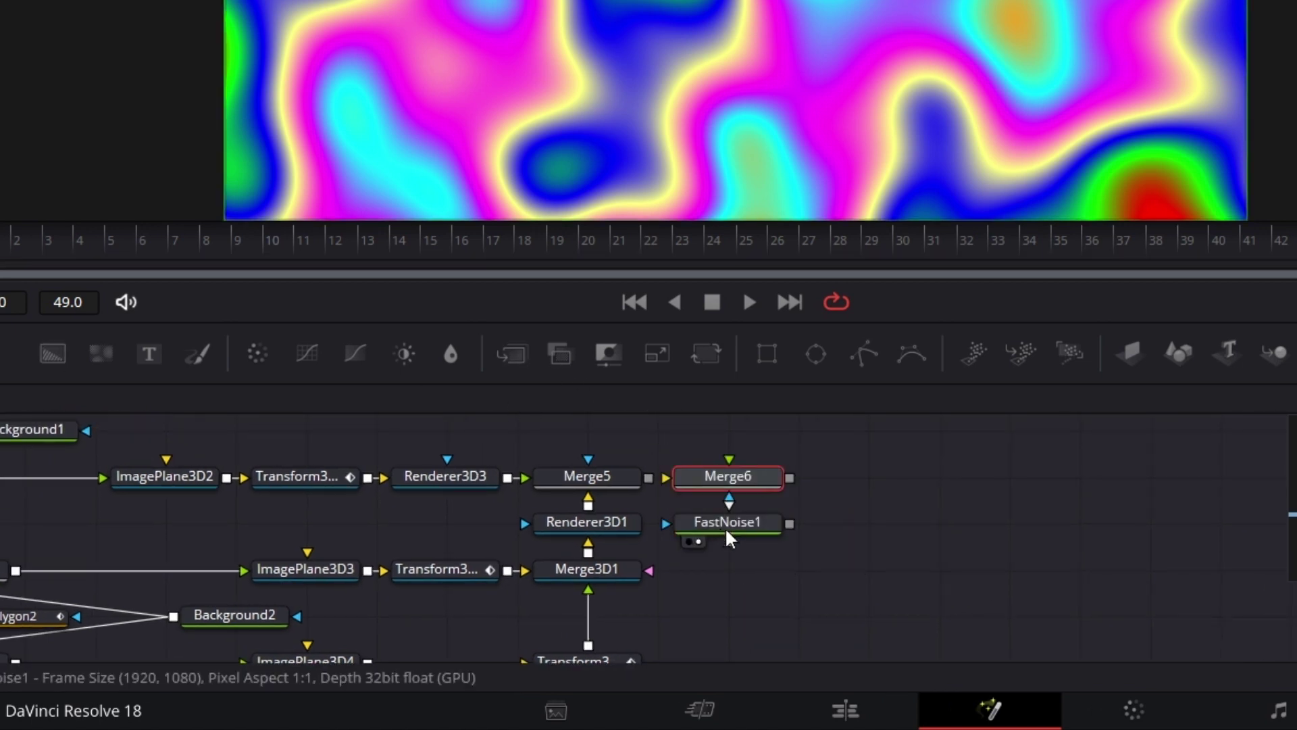
{"action": "left_click_drag", "start_coordinate": [789, 524], "coordinate": [728, 507]}
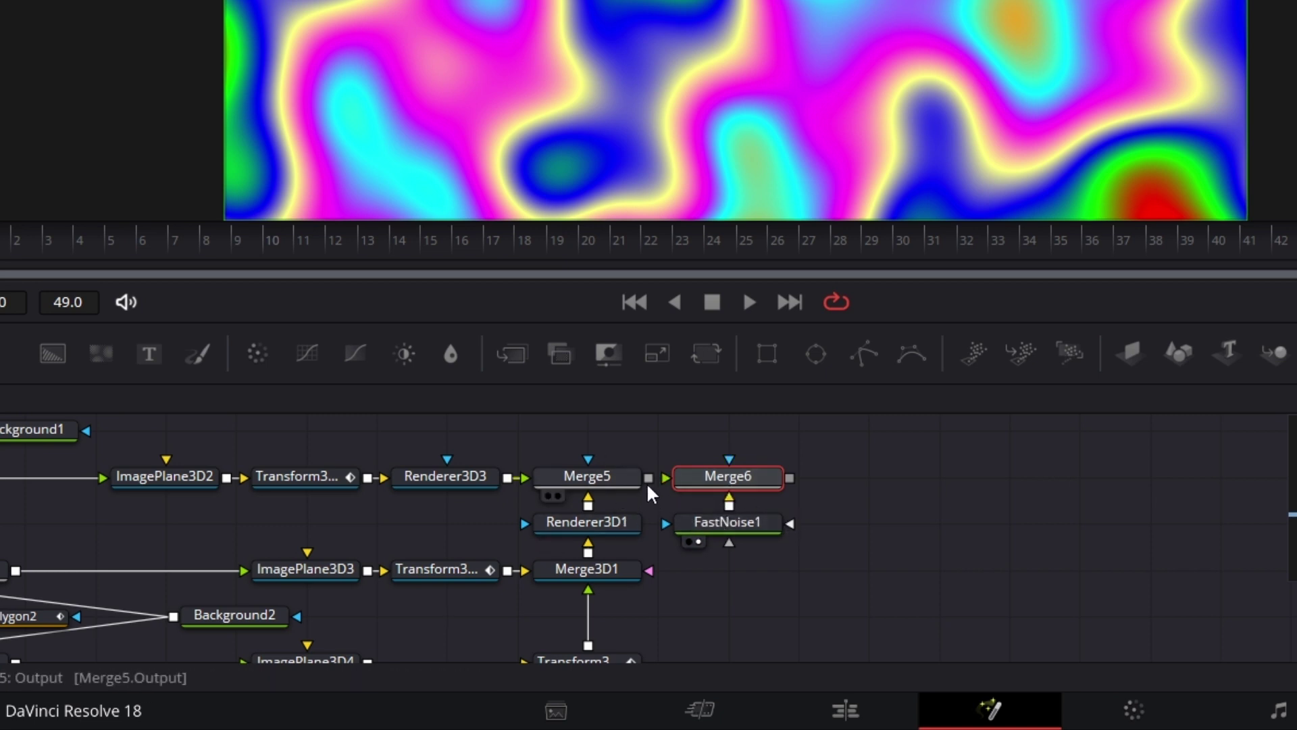
{"action": "left_click_drag", "start_coordinate": [648, 481], "coordinate": [682, 484]}
Step: Merge Renderer3D2 as foreground over Merge6 into MediaOut1, and show MediaOut1 in the viewer at frame 0
{"action": "left_click_drag", "start_coordinate": [941, 521], "coordinate": [918, 607]}
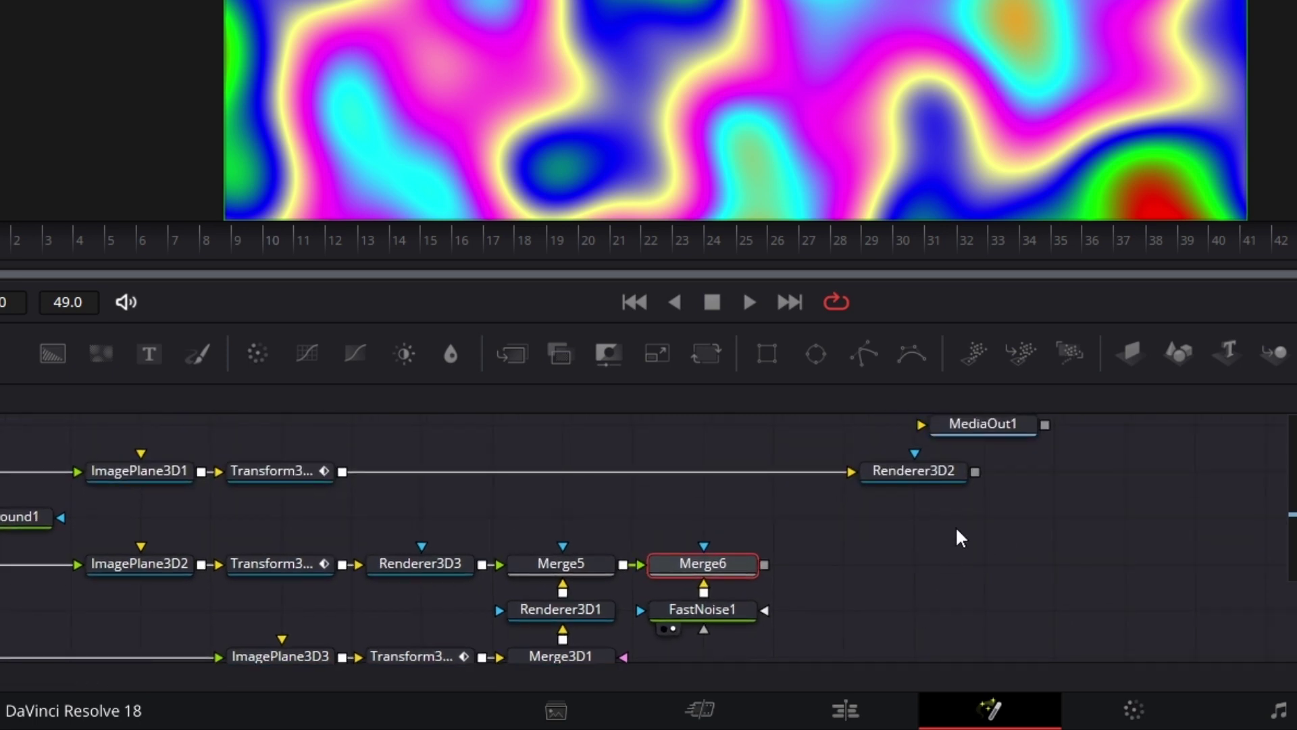
{"action": "left_click_drag", "start_coordinate": [952, 479], "coordinate": [768, 571]}
{"action": "left_click_drag", "start_coordinate": [962, 433], "coordinate": [1101, 579]}
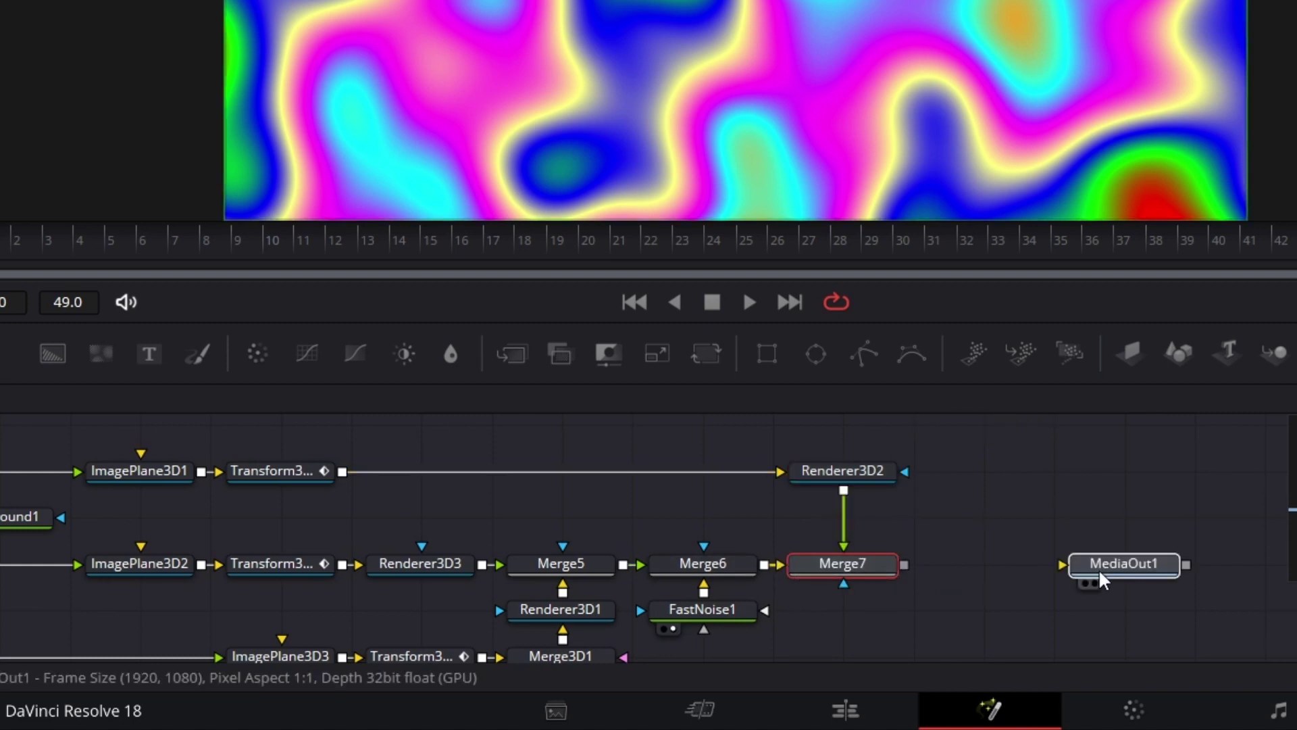
{"action": "left_click_drag", "start_coordinate": [906, 565], "coordinate": [1075, 566]}
{"action": "left_click_drag", "start_coordinate": [1018, 625], "coordinate": [1045, 560]}
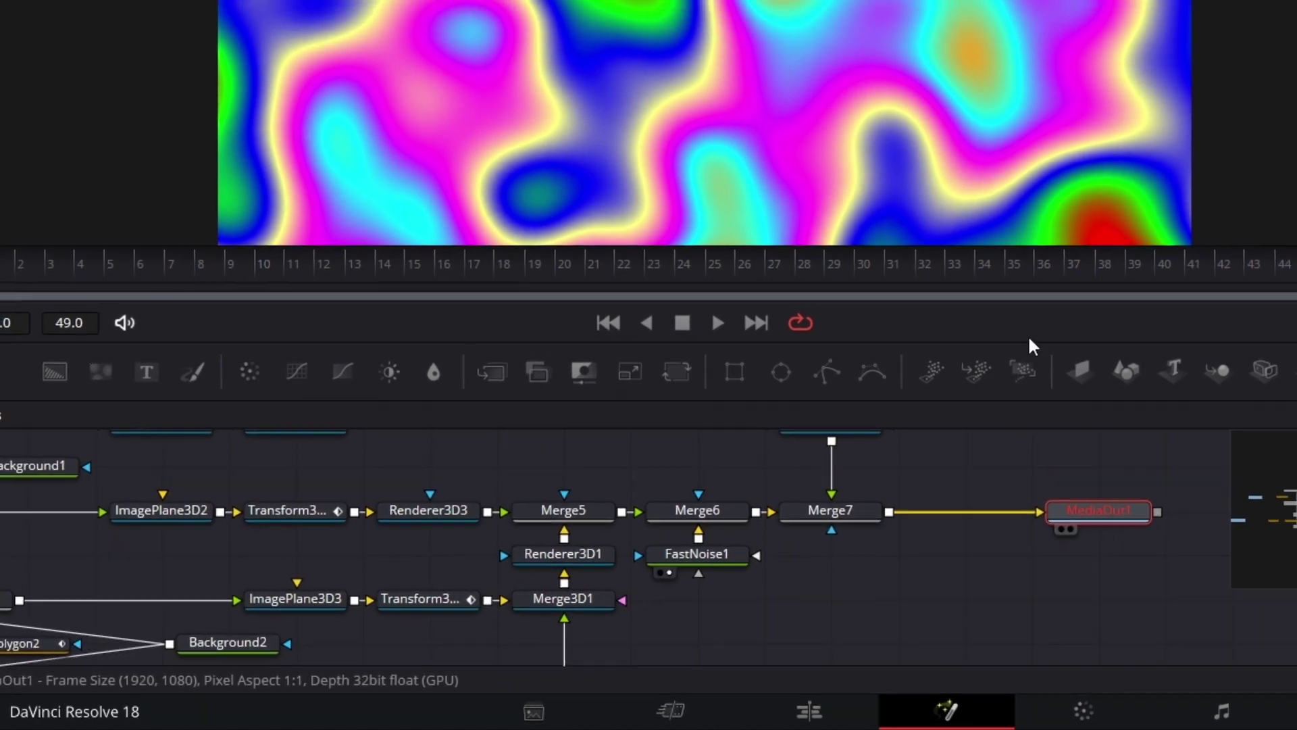
{"action": "left_click", "coordinate": [4, 429]}
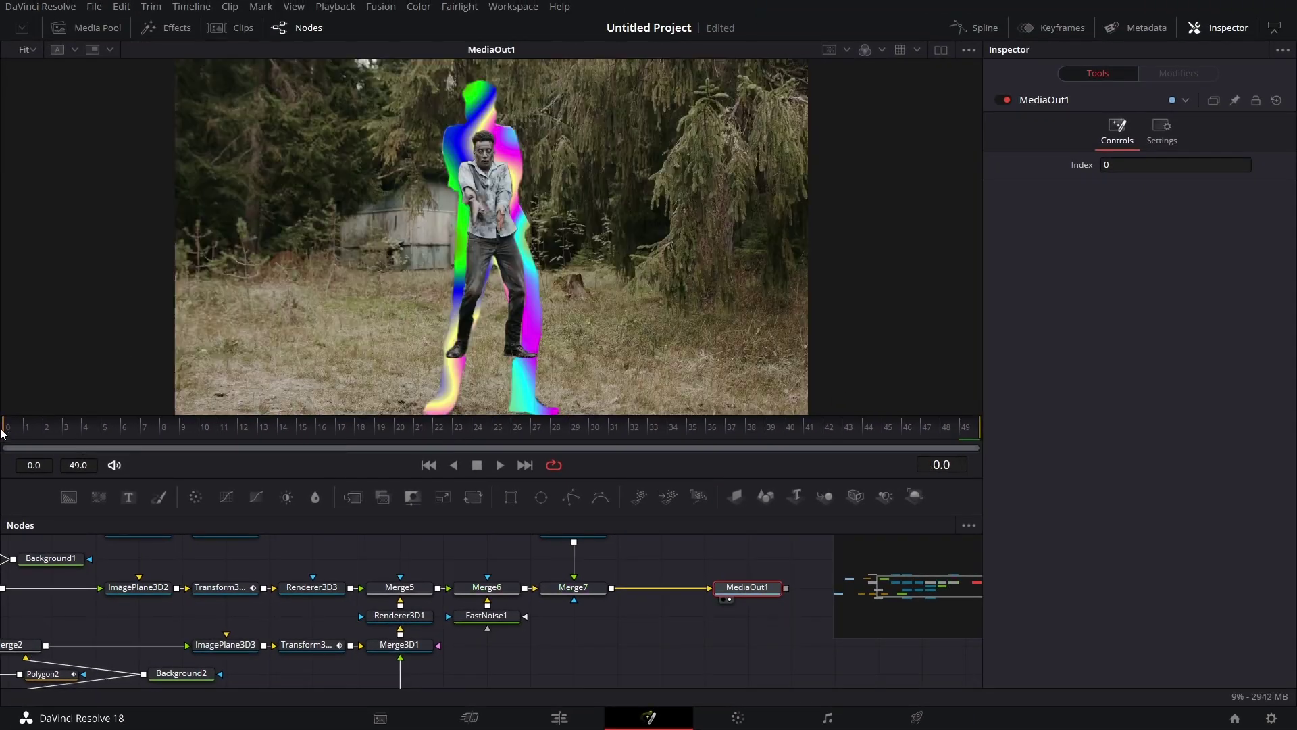
Step: Set the Z translation of Transform3D1 to 1.321 to match Transform3D2
{"action": "left_click_drag", "start_coordinate": [713, 542], "coordinate": [798, 593]}
{"action": "left_click_drag", "start_coordinate": [670, 545], "coordinate": [685, 514]}
{"action": "left_click_drag", "start_coordinate": [728, 591], "coordinate": [730, 584]}
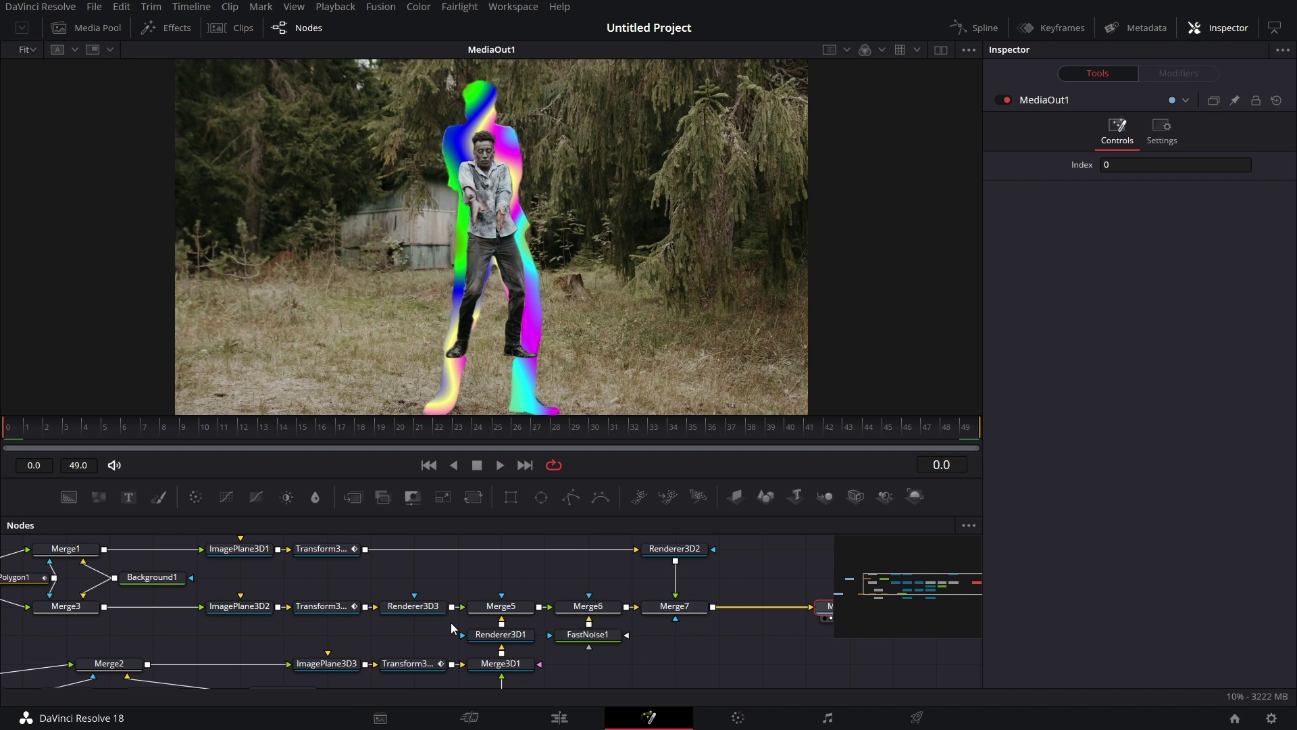
{"action": "left_click", "coordinate": [322, 612]}
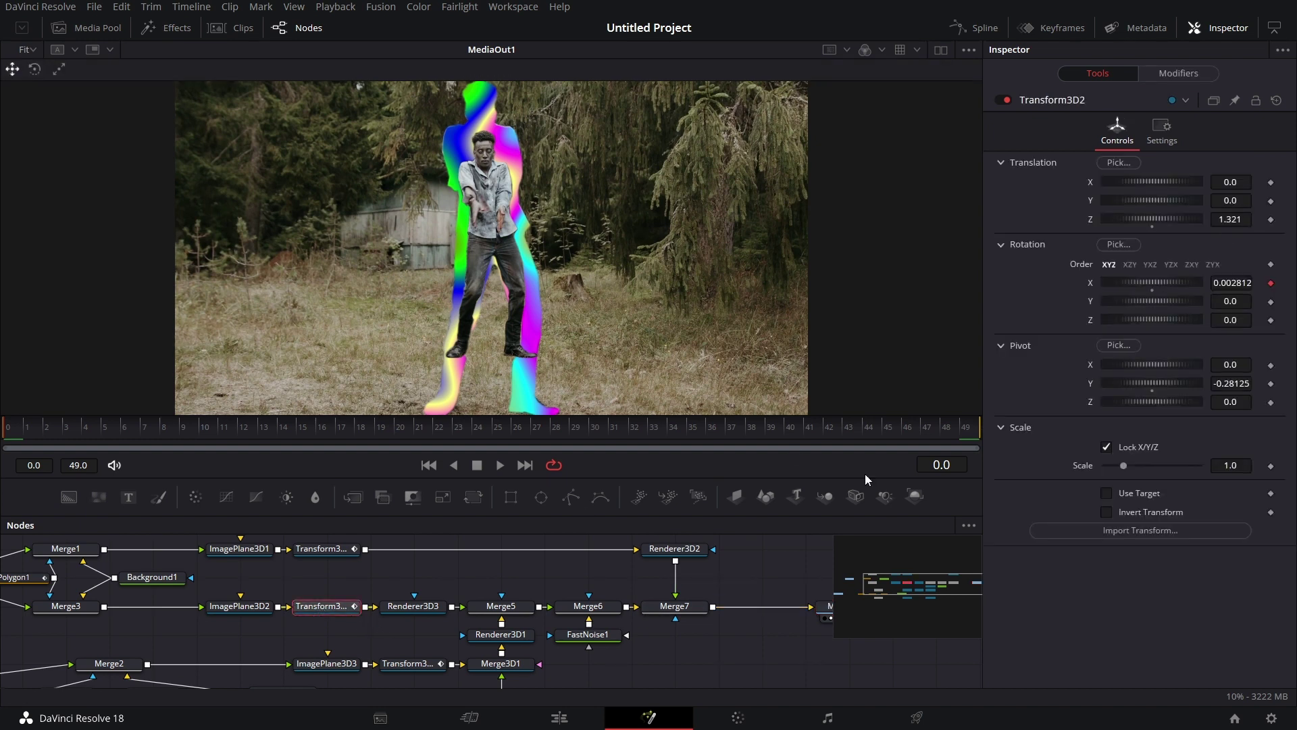
{"action": "scroll", "coordinate": [317, 559], "scroll_direction": "up", "scroll_amount": 1}
{"action": "left_click", "coordinate": [325, 559]}
{"action": "left_click", "coordinate": [1244, 221]}
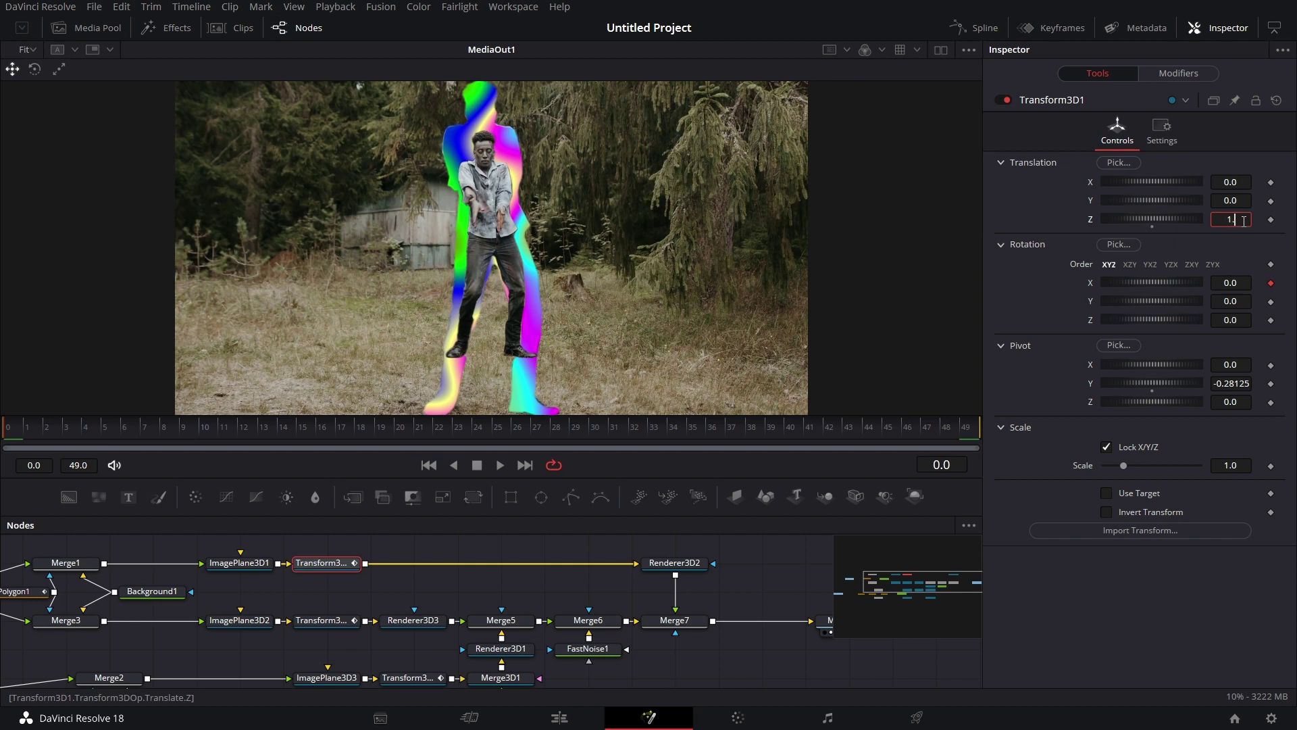
{"action": "key", "text": "Tab"}
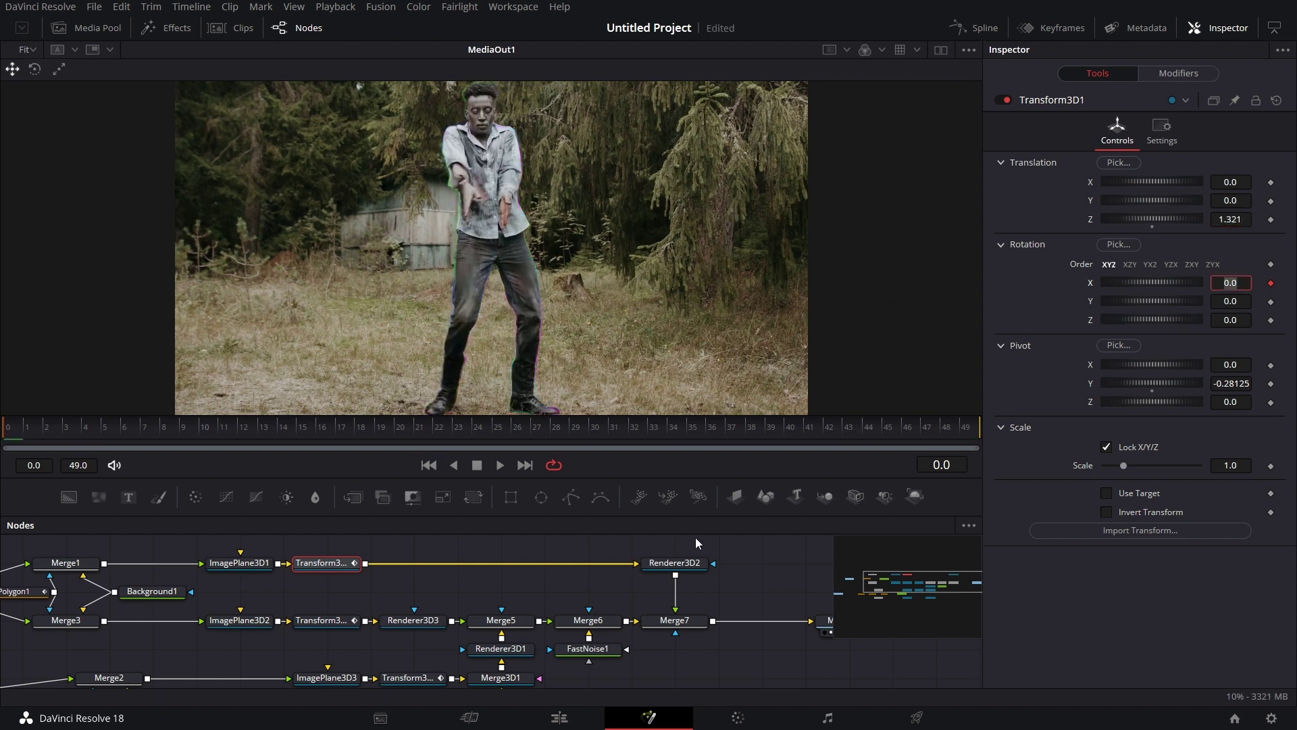
Step: Play the composition from frame 0 to preview the transition in MediaOut1
{"action": "left_click_drag", "start_coordinate": [773, 604], "coordinate": [643, 588]}
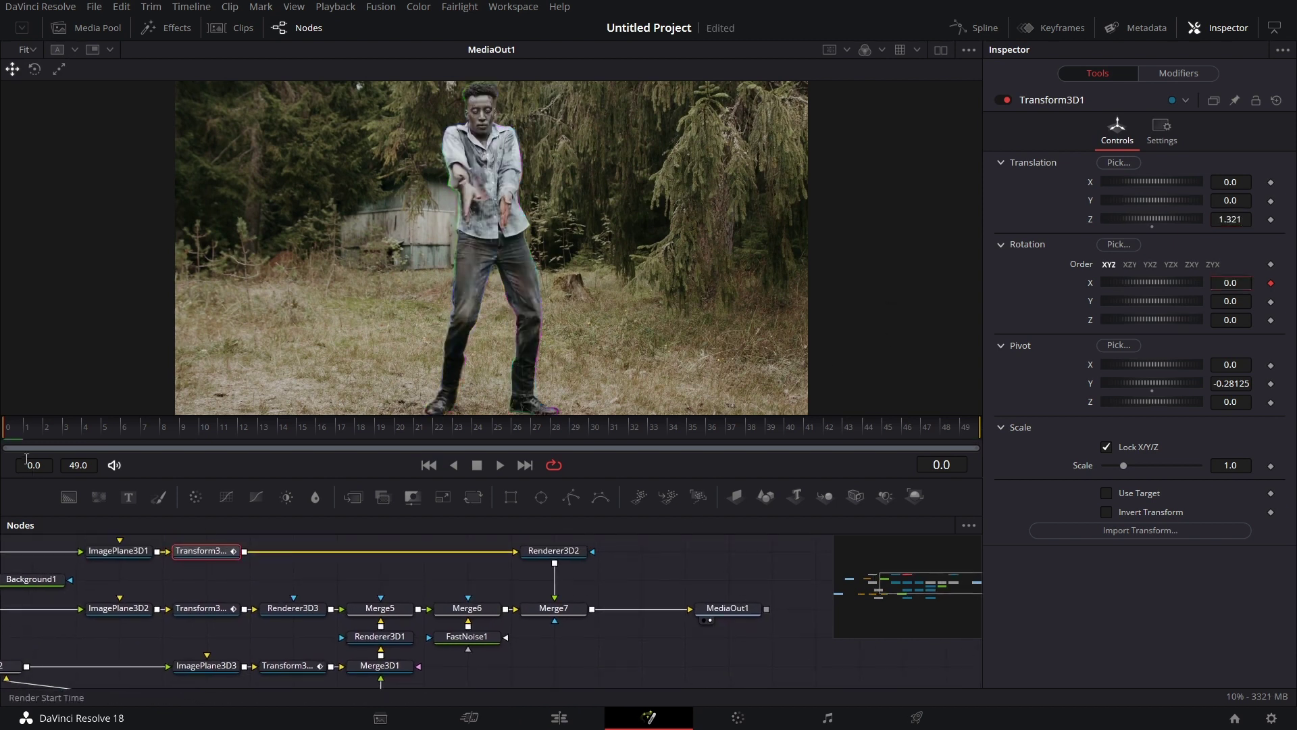
{"action": "left_click", "coordinate": [500, 465]}
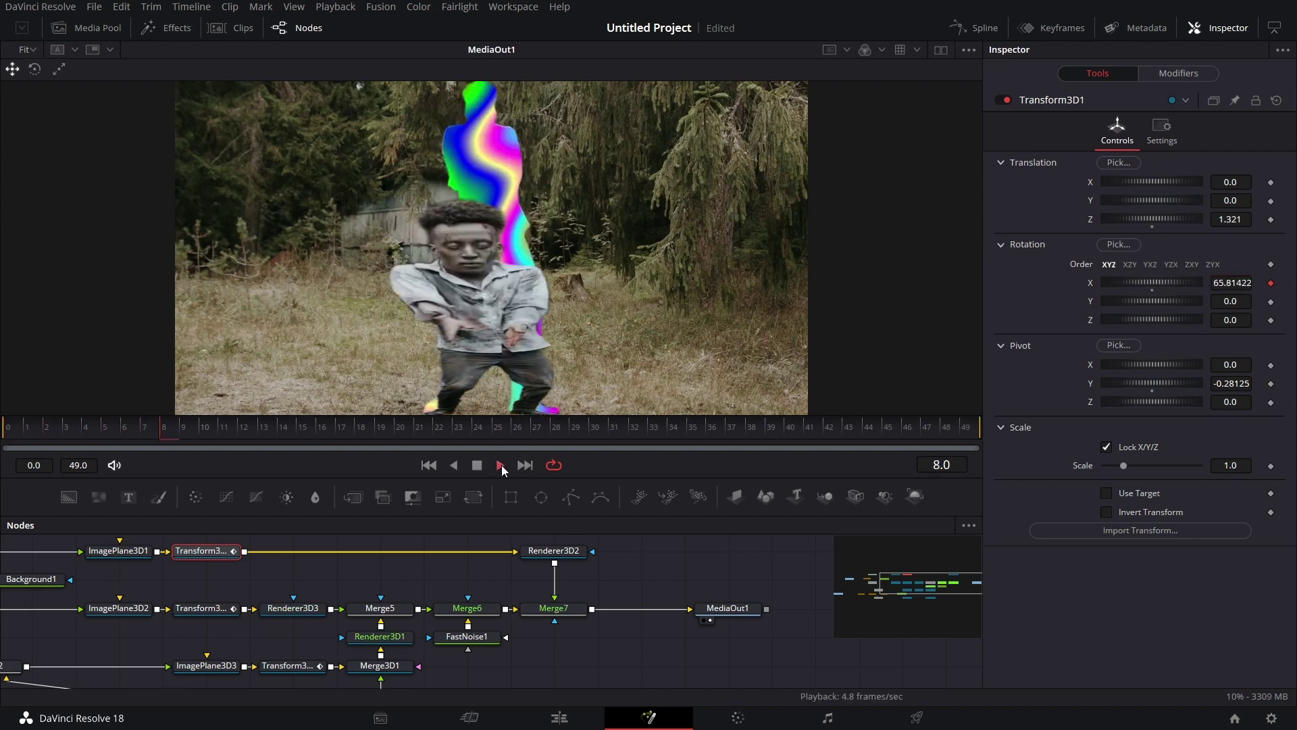